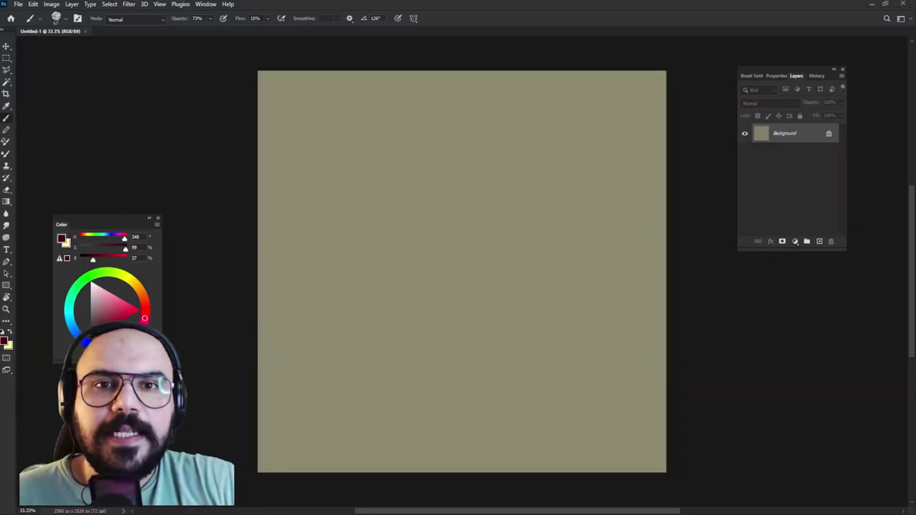
- Open the reference photo 'download - 2024-07-29T215357.434.jpeg' as a new document
click(18, 4)
click(31, 23)
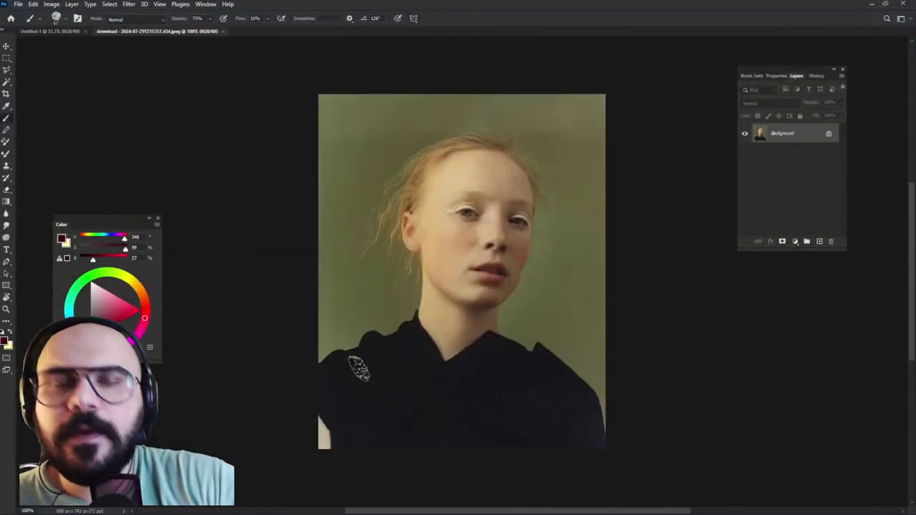
- Float the reference photo as a small window over the canvas and undo the stray stroke
drag(154, 32, 154, 60)
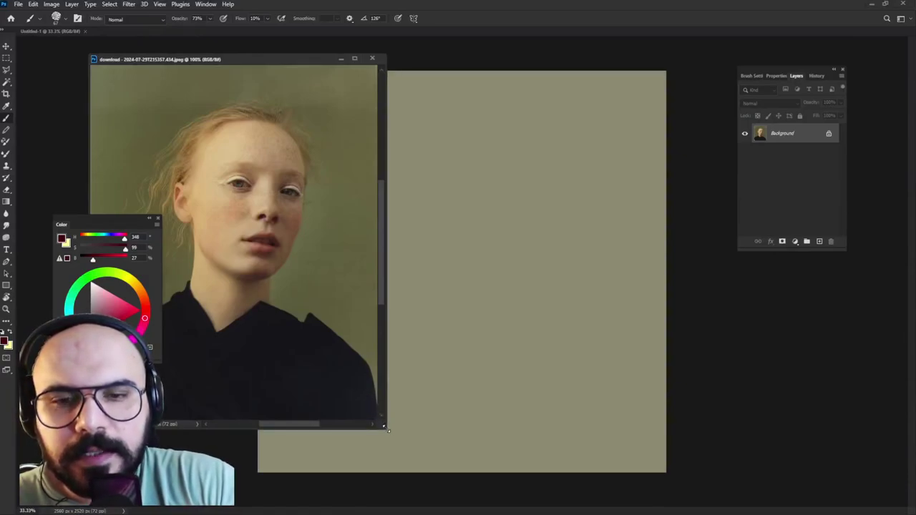
drag(384, 428, 227, 248)
drag(182, 176, 116, 156)
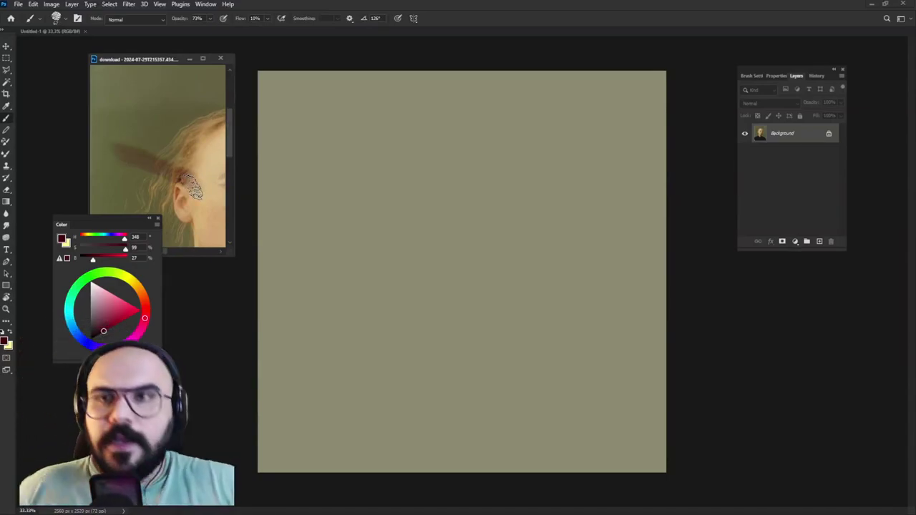
key(ctrl+z)
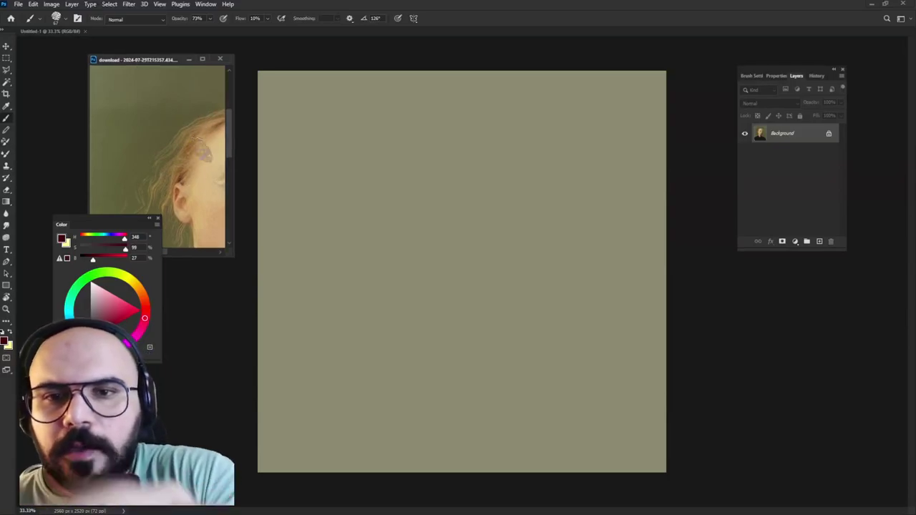
- Frame the whole face in the reference and sample its khaki background (hue 60, saturation 36%)
drag(197, 199, 188, 190)
scroll(188, 191, down, 3)
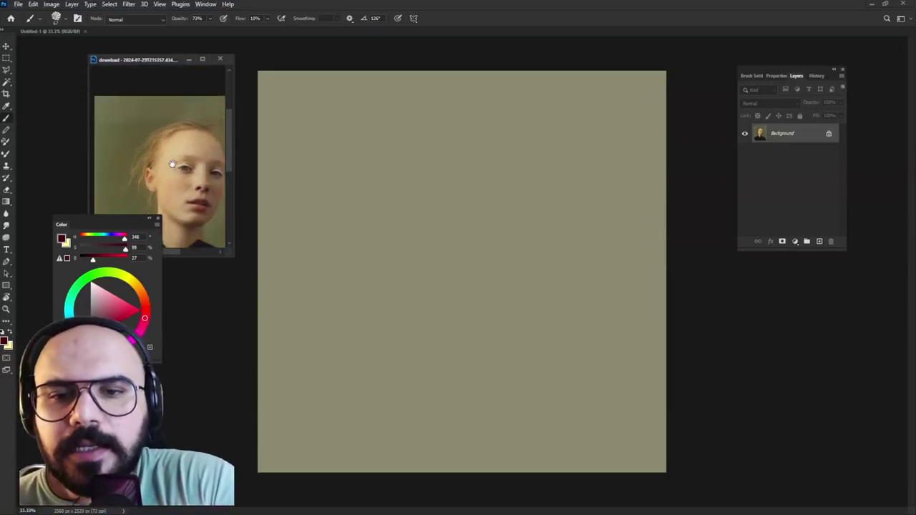
alt+click(188, 185)
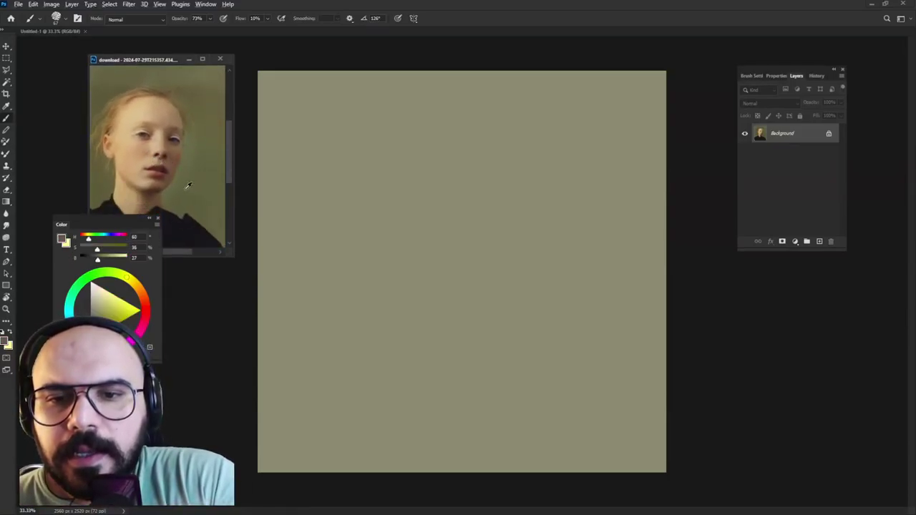
drag(107, 225, 89, 315)
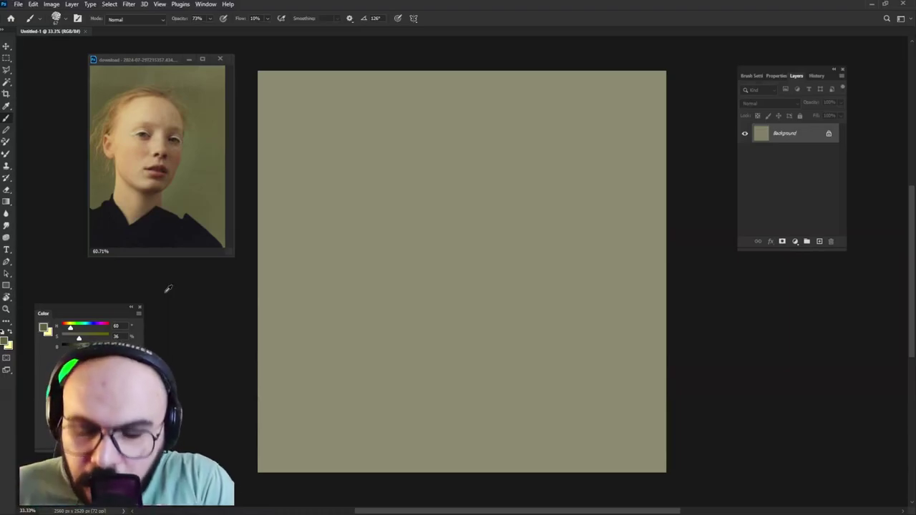
- Fill the canvas with olive green and enlarge the brush to about 420 px
key(alt+BackSpace)
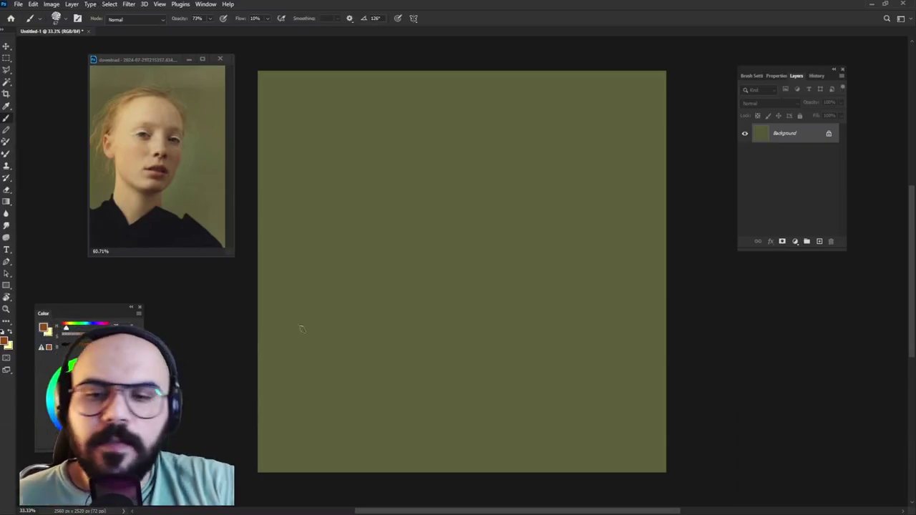
drag(104, 315, 807, 284)
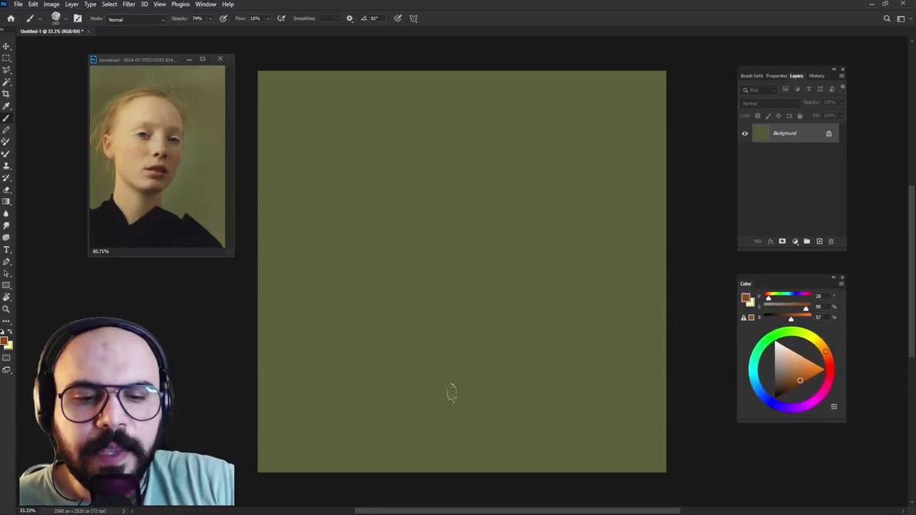
alt+right_click(452, 391)
alt+right_click(448, 385)
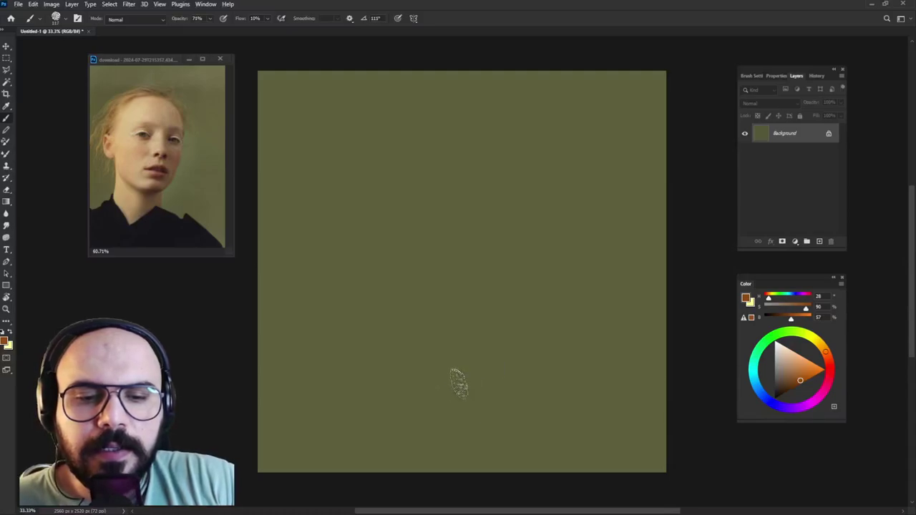
alt+right_click(453, 384)
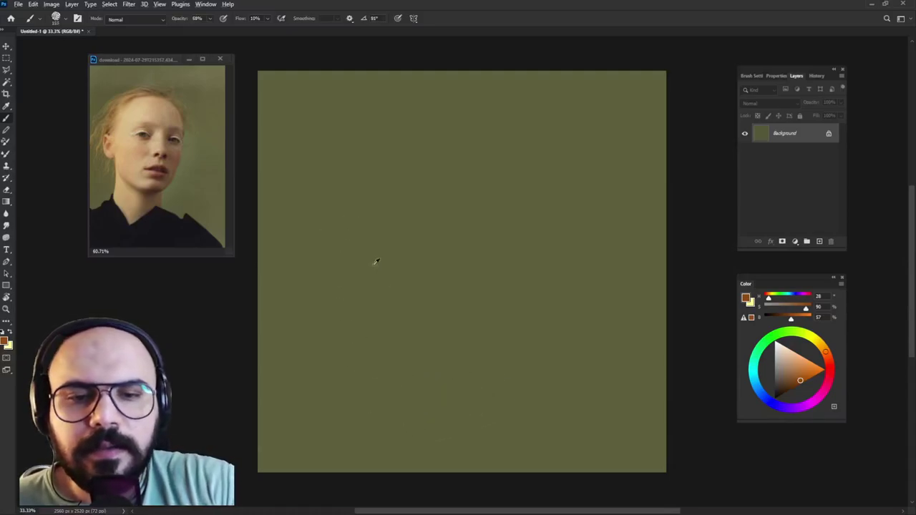
alt+right_click(365, 249)
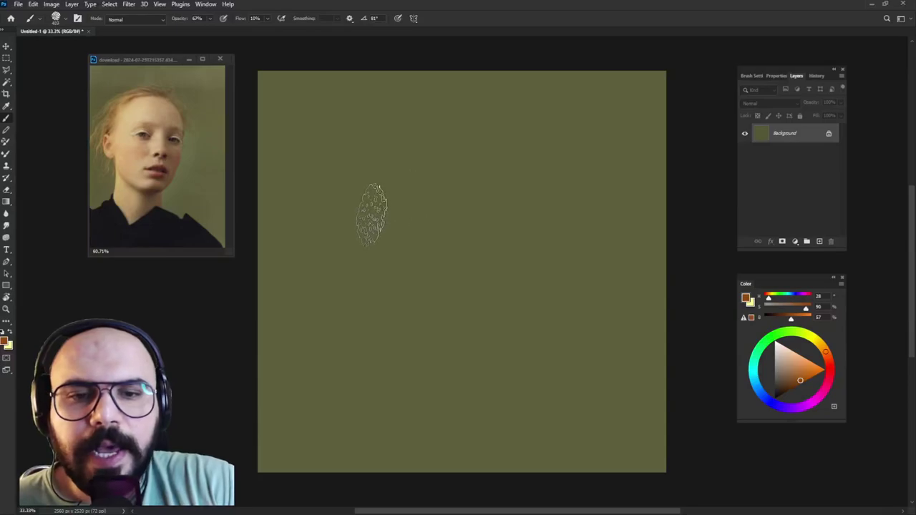
- Zoom in, shrink the reference window, and paint the first orange hair stroke
drag(429, 221, 451, 212)
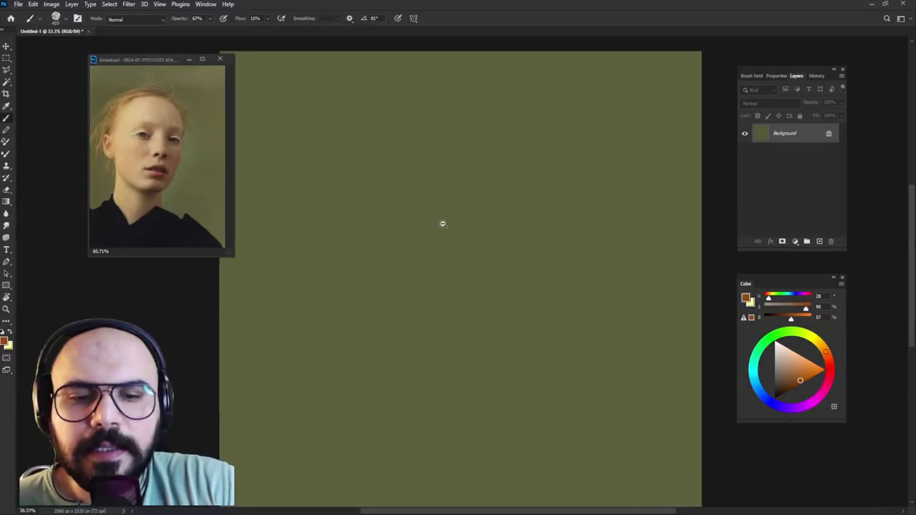
drag(129, 55, 95, 96)
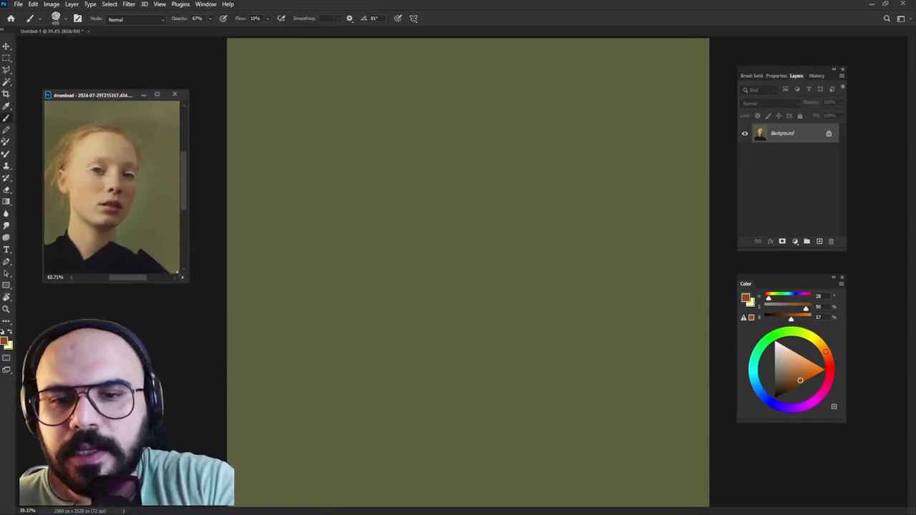
mouse_move(186, 280)
mouse_down()
mouse_move(145, 238)
mouse_move(149, 244)
mouse_up()
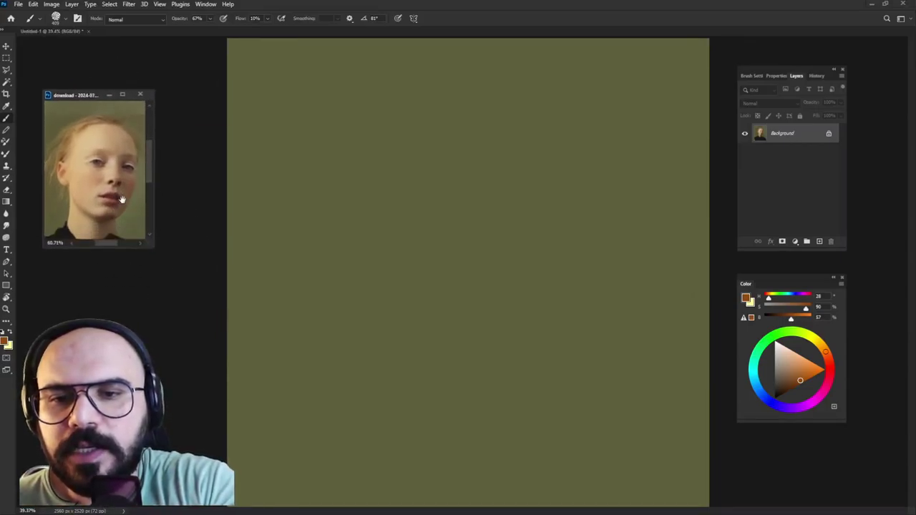
mouse_move(372, 296)
mouse_down()
mouse_move(374, 143)
mouse_move(379, 215)
mouse_up()
- Block in the large orange hair mass at 100% brush opacity
drag(512, 90, 383, 107)
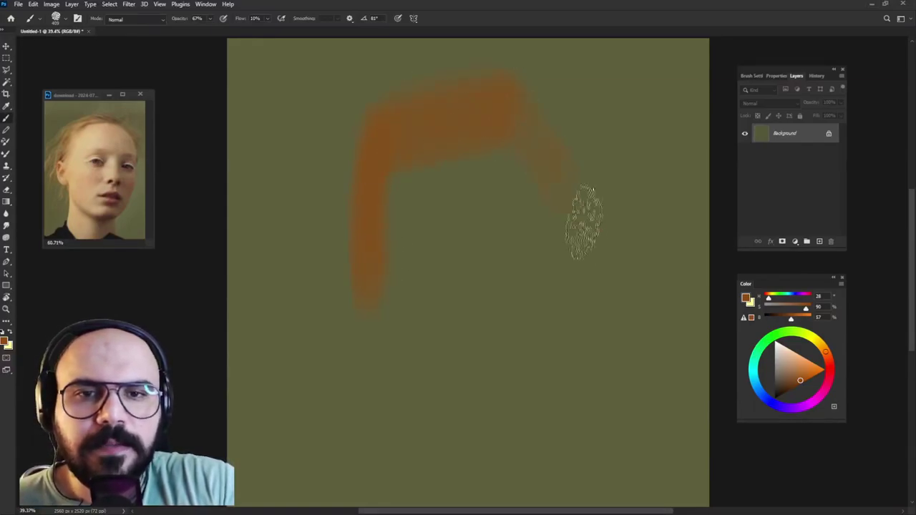
mouse_move(583, 221)
mouse_down()
mouse_move(542, 143)
mouse_move(547, 235)
mouse_up()
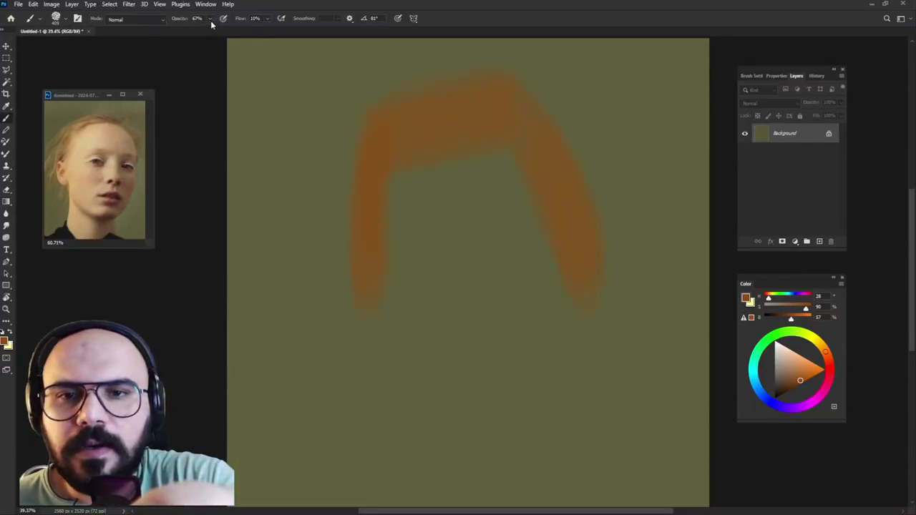
drag(210, 20, 300, 35)
mouse_move(386, 163)
mouse_down()
mouse_move(511, 92)
mouse_move(536, 107)
mouse_move(589, 229)
mouse_move(597, 310)
mouse_move(585, 256)
mouse_move(497, 164)
mouse_move(393, 184)
mouse_move(383, 204)
mouse_move(471, 194)
mouse_move(429, 379)
mouse_move(469, 416)
mouse_up()
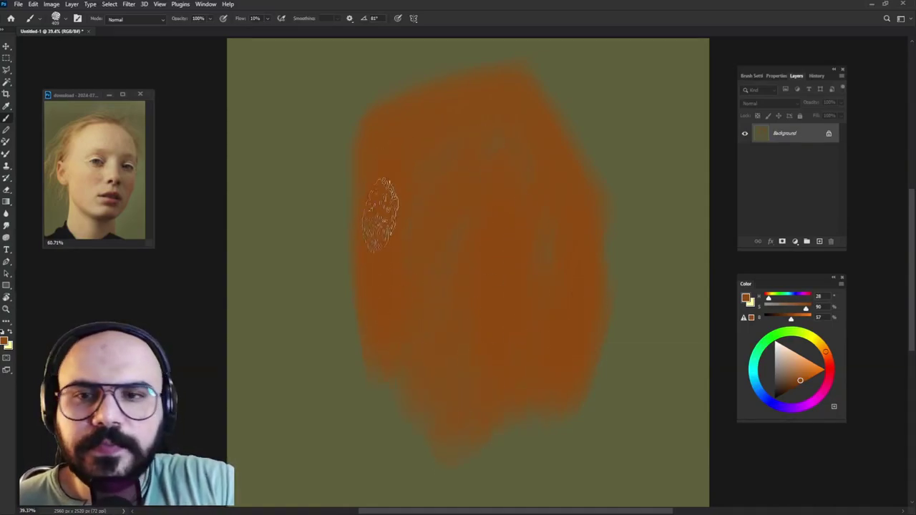
mouse_move(378, 205)
mouse_down()
mouse_move(375, 261)
mouse_move(308, 272)
mouse_move(326, 305)
mouse_up()
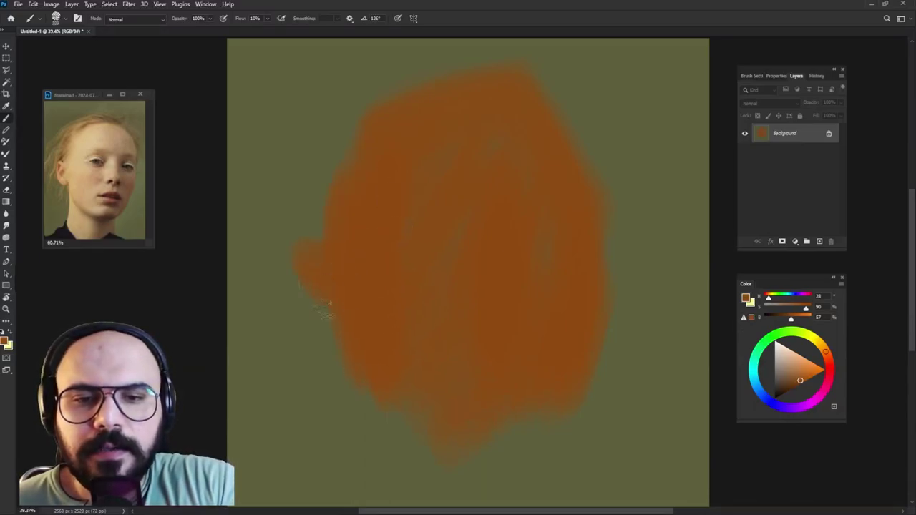
- Paint an olive-green band along the hair's upper-left edge, then pick a darker orange
alt+click(315, 162)
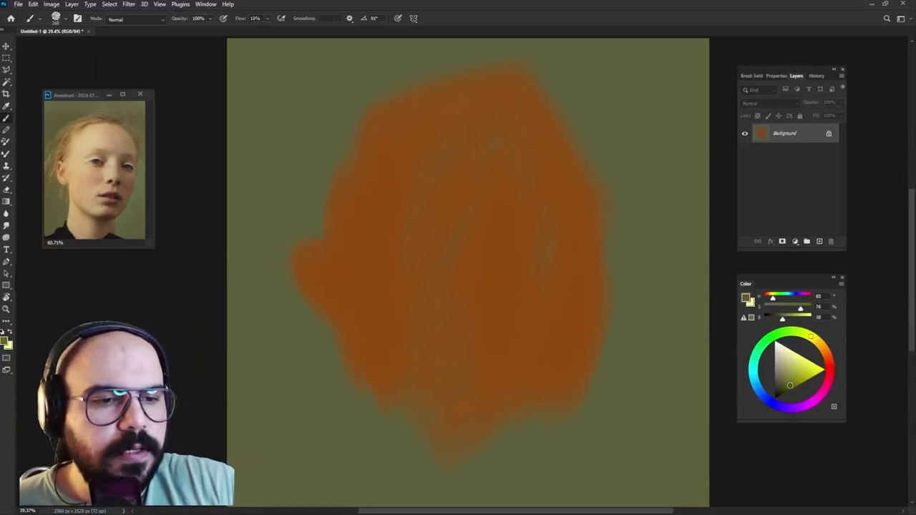
click(791, 387)
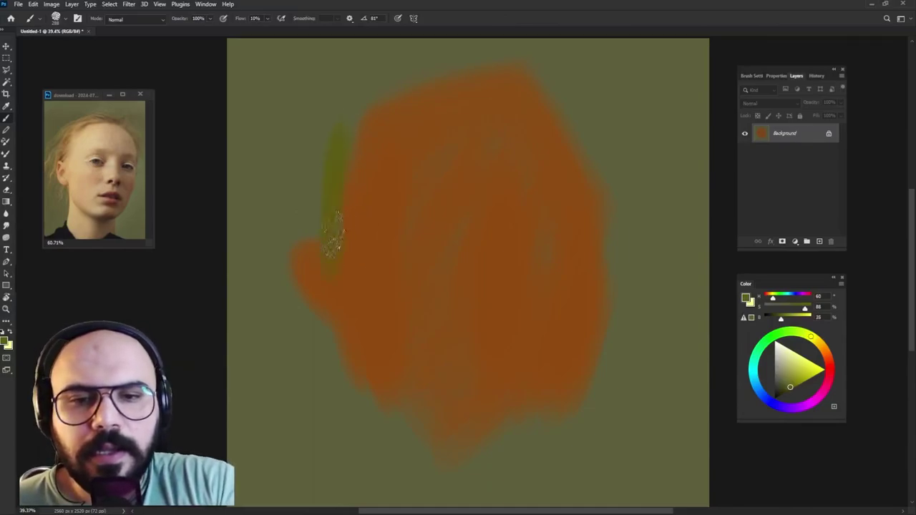
right_click(332, 240)
click(408, 102)
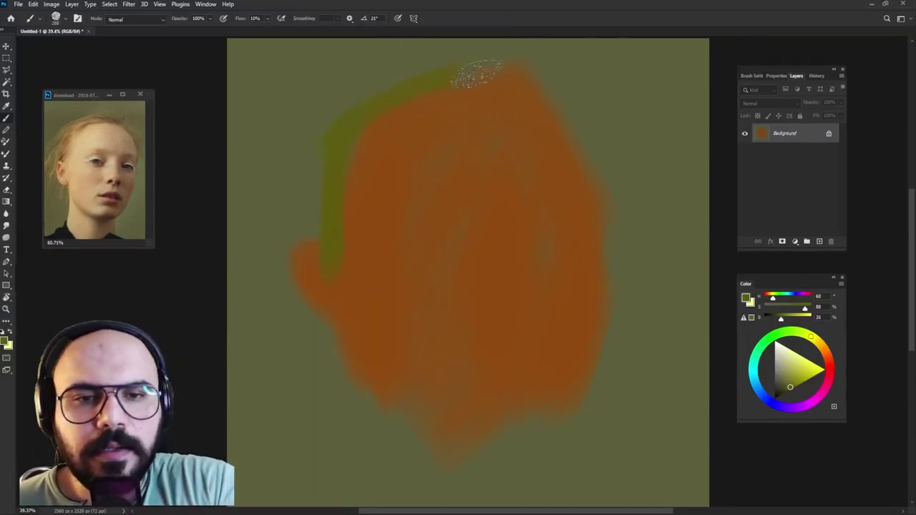
drag(336, 152, 286, 189)
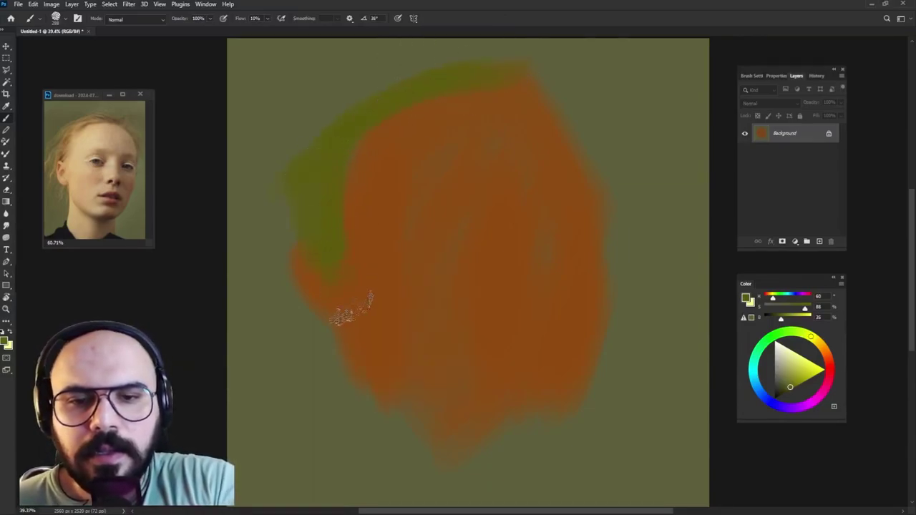
key(shift+Right)
key(shift+Right)
key(shift+Right)
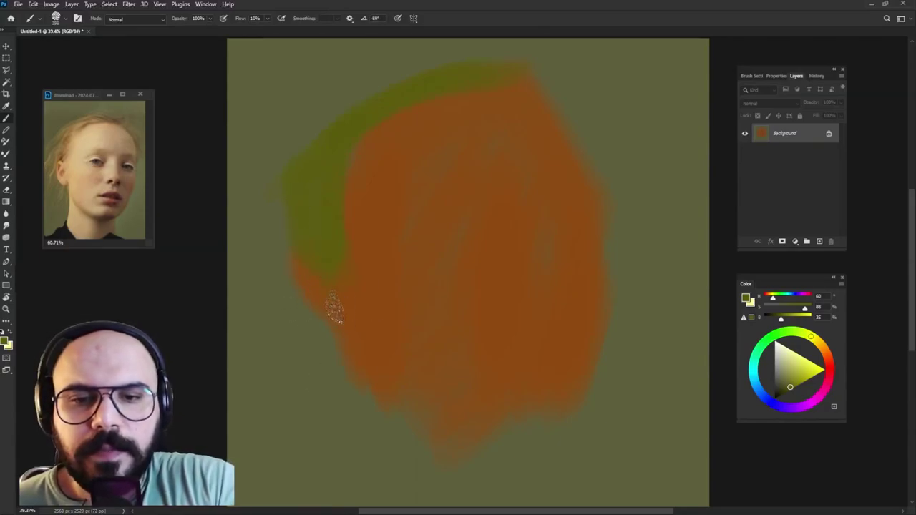
alt+click(321, 294)
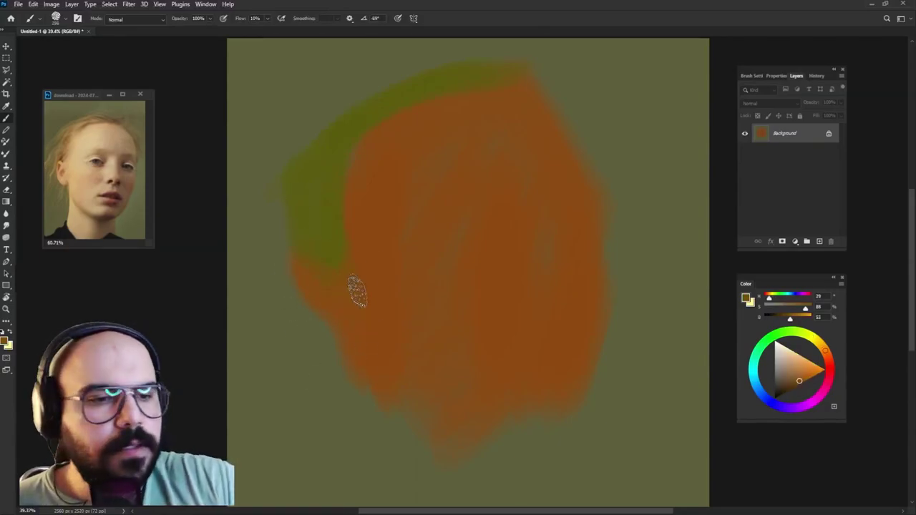
drag(788, 319, 784, 319)
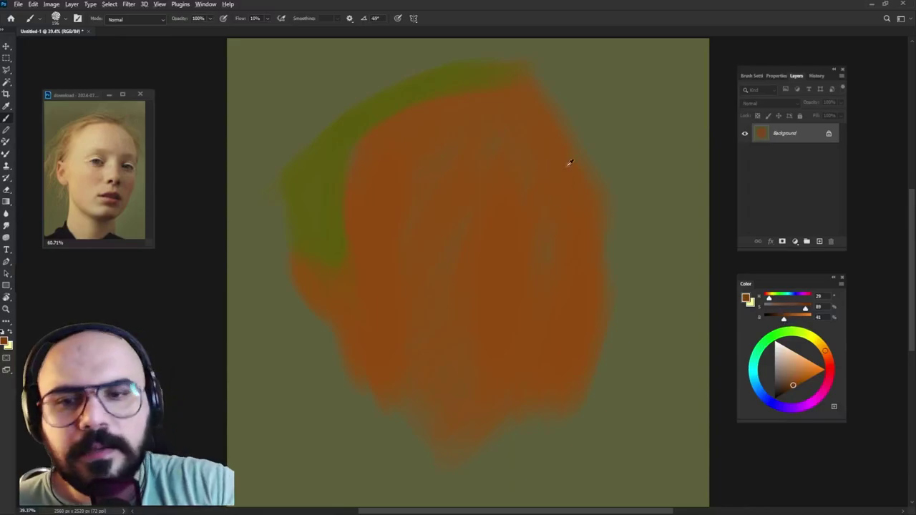
- Outline the head's edges in darker orange at 99% brush opacity
key(9)
key(9)
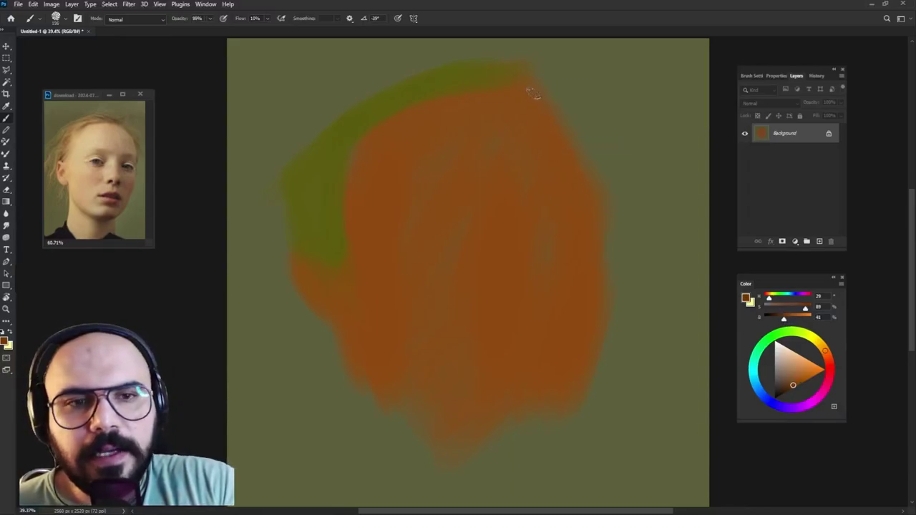
mouse_move(523, 93)
mouse_down()
mouse_move(581, 157)
mouse_move(587, 260)
mouse_move(600, 302)
mouse_up()
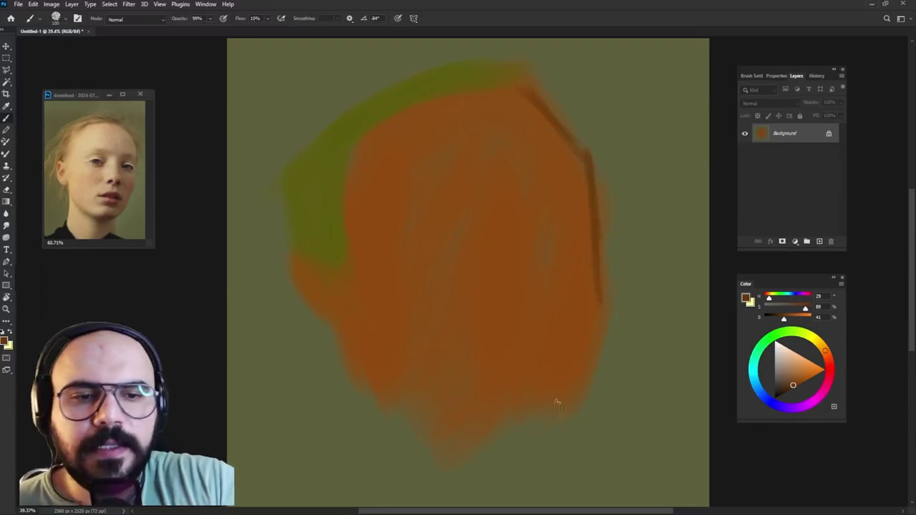
mouse_move(598, 253)
mouse_down()
mouse_move(563, 337)
mouse_move(569, 384)
mouse_move(477, 458)
mouse_up()
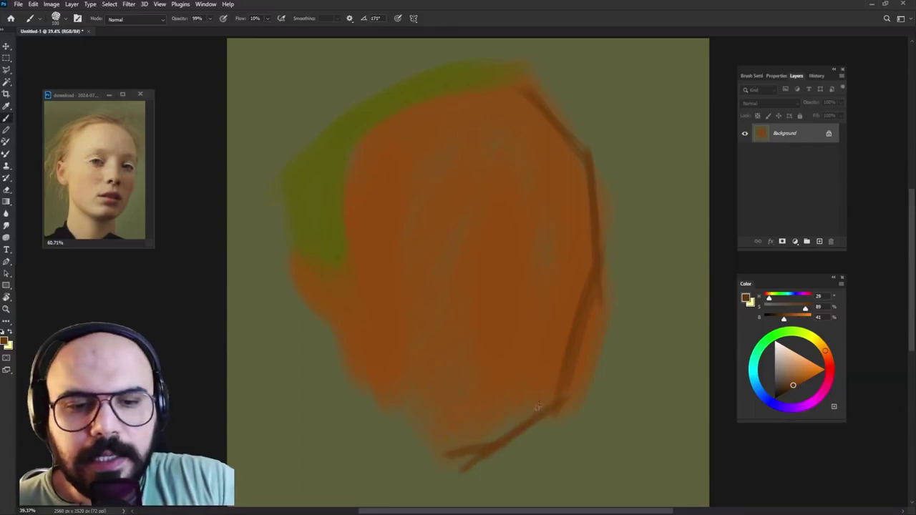
mouse_move(345, 310)
mouse_down()
mouse_move(368, 397)
mouse_move(442, 459)
mouse_up()
mouse_move(373, 399)
mouse_down()
mouse_move(440, 452)
mouse_move(483, 465)
mouse_up()
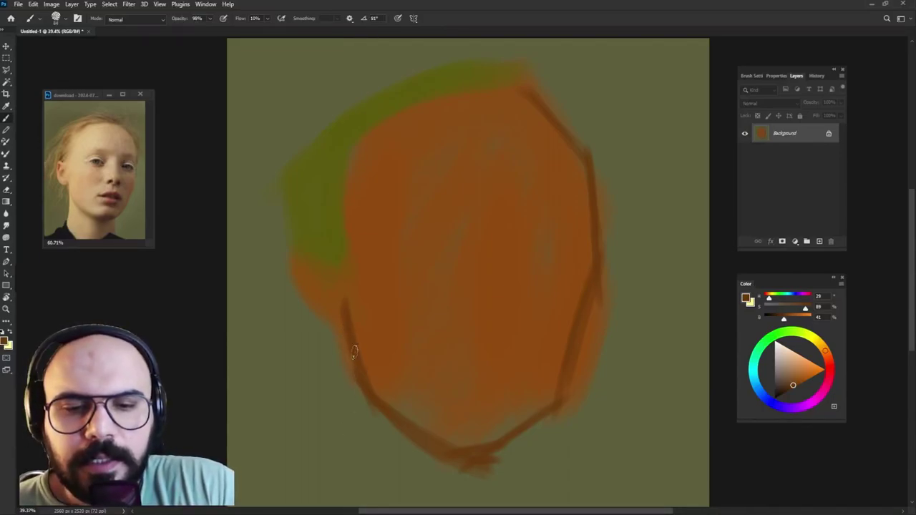
- Draw both sides of the neck and sketch the ear beside the jaw
drag(353, 352, 340, 493)
drag(530, 424, 524, 501)
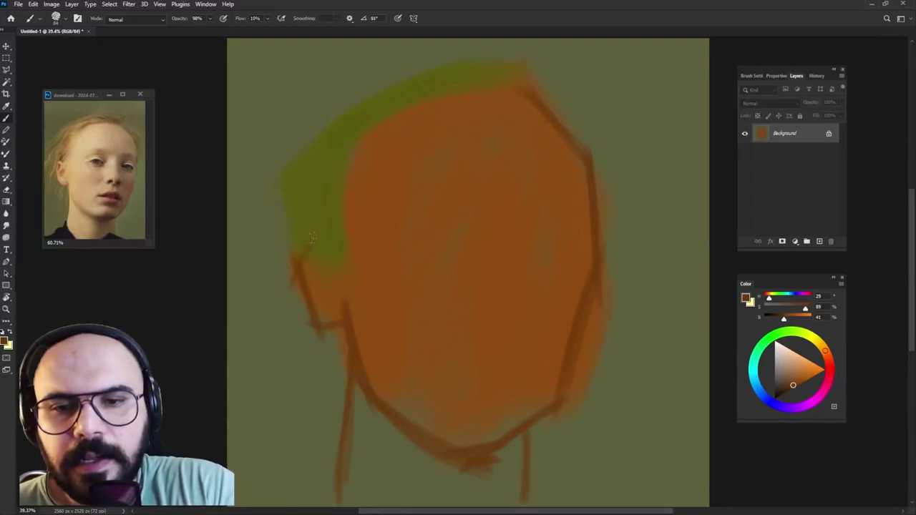
drag(324, 250, 352, 291)
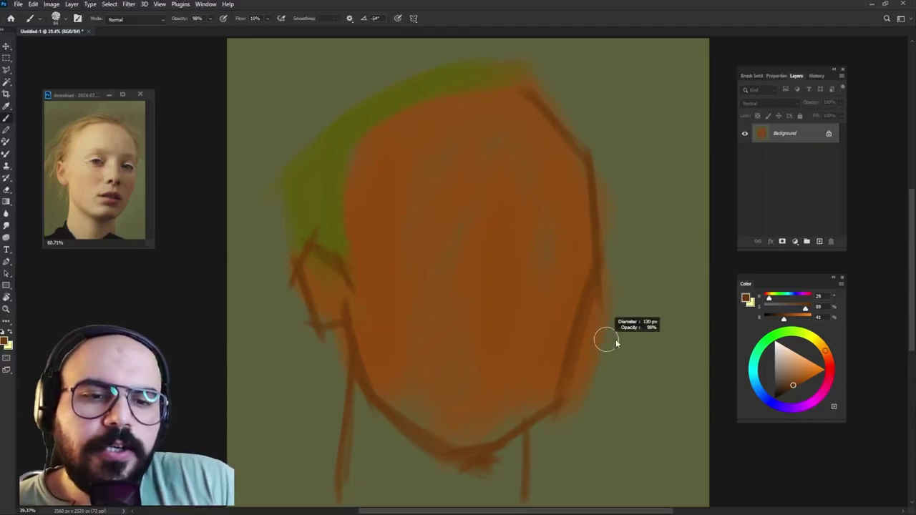
- Fill the neck below the chin with orange-brown paint
alt+click(469, 264)
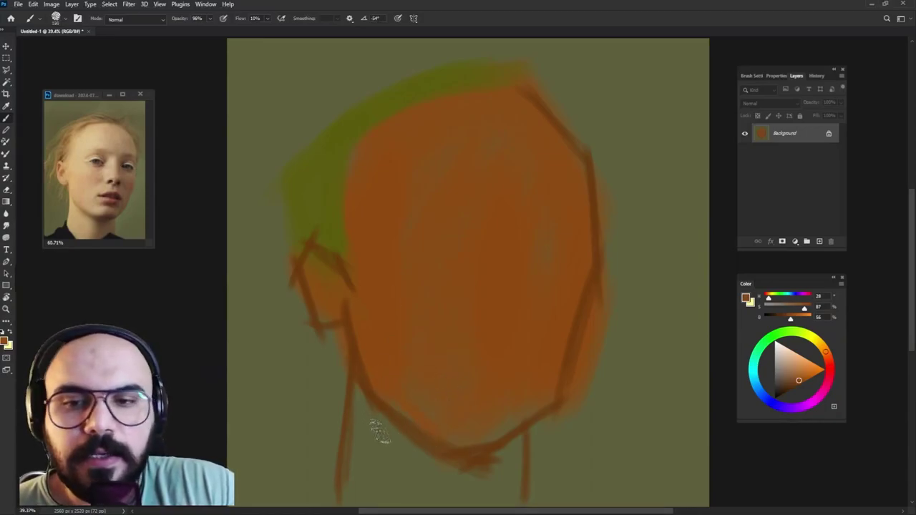
mouse_move(378, 431)
mouse_down()
mouse_move(365, 403)
mouse_move(360, 486)
mouse_move(348, 474)
mouse_up()
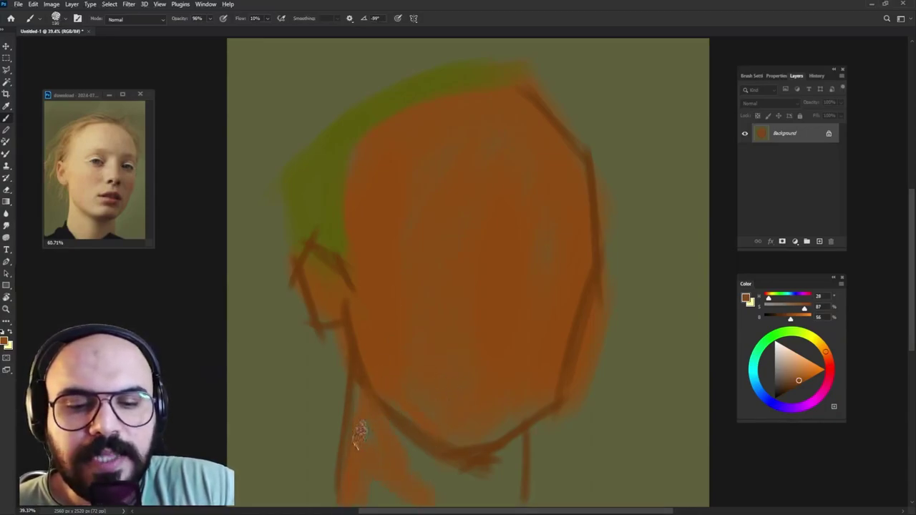
mouse_move(360, 433)
mouse_down()
mouse_move(397, 453)
mouse_move(493, 469)
mouse_up()
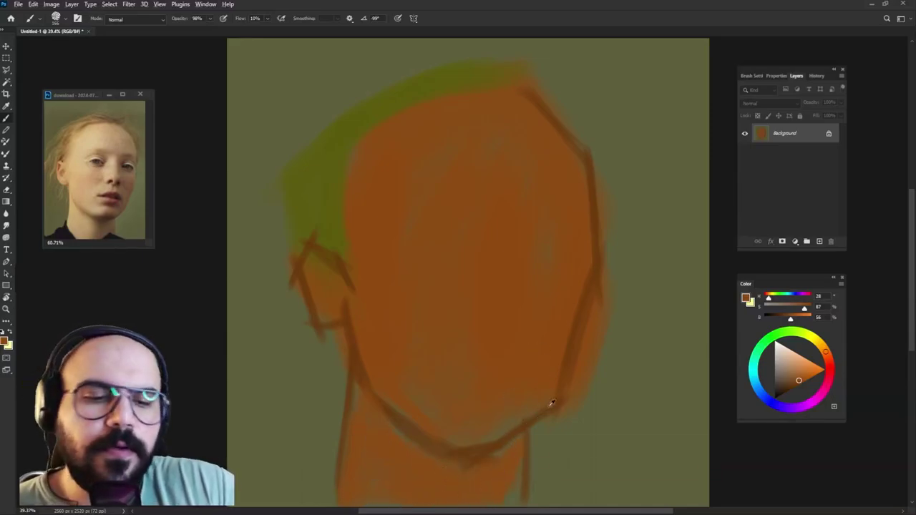
- Clean up the right jaw with olive, then darken the right cheek and left jaw edges
alt+click(622, 289)
drag(595, 310, 564, 434)
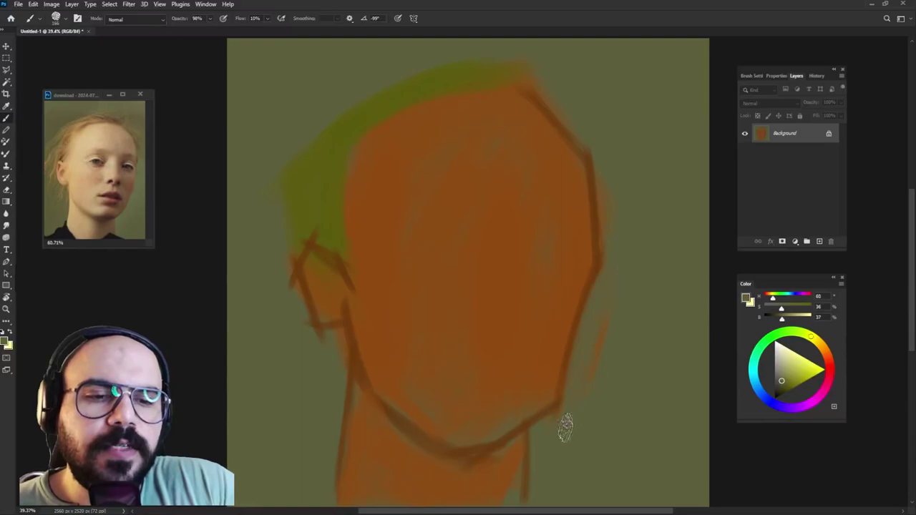
alt+click(584, 297)
key(shift+Left)
key(shift+Left)
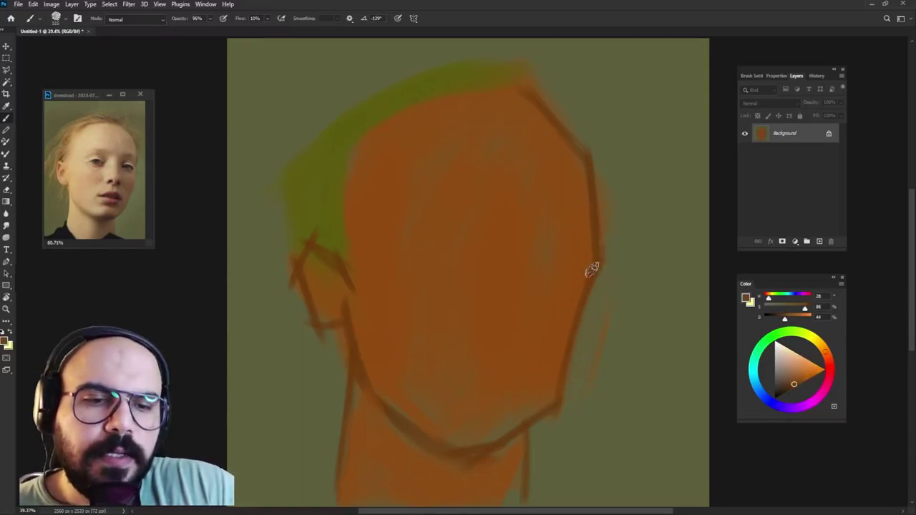
mouse_move(593, 256)
mouse_down()
mouse_move(579, 368)
mouse_move(549, 429)
mouse_up()
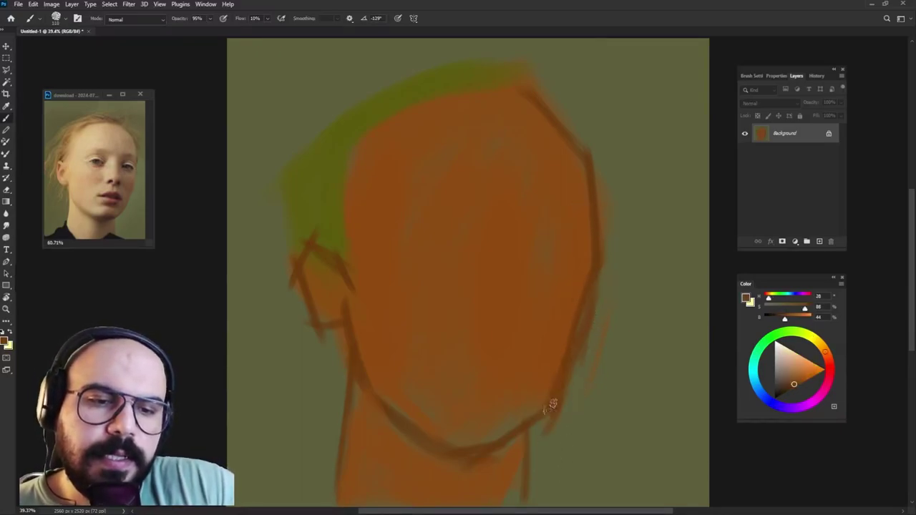
alt+click(554, 395)
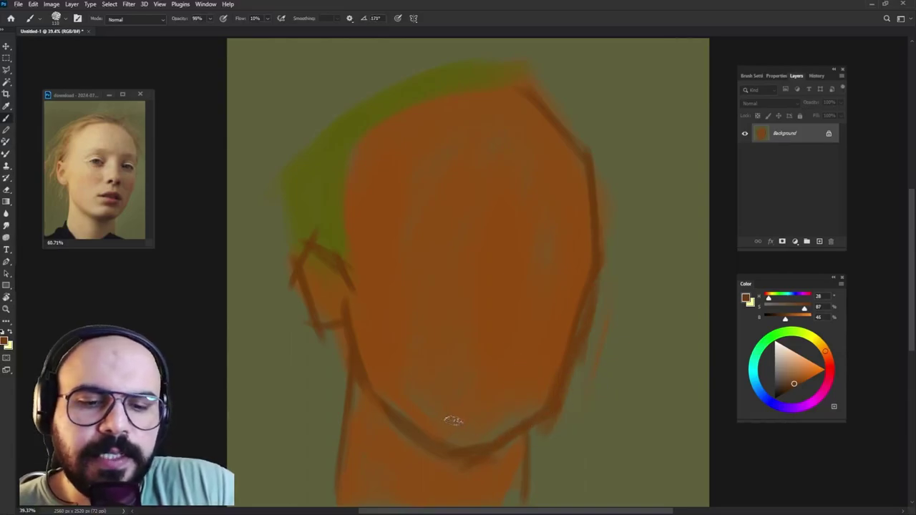
mouse_move(346, 337)
mouse_down()
mouse_move(395, 415)
mouse_move(428, 434)
mouse_up()
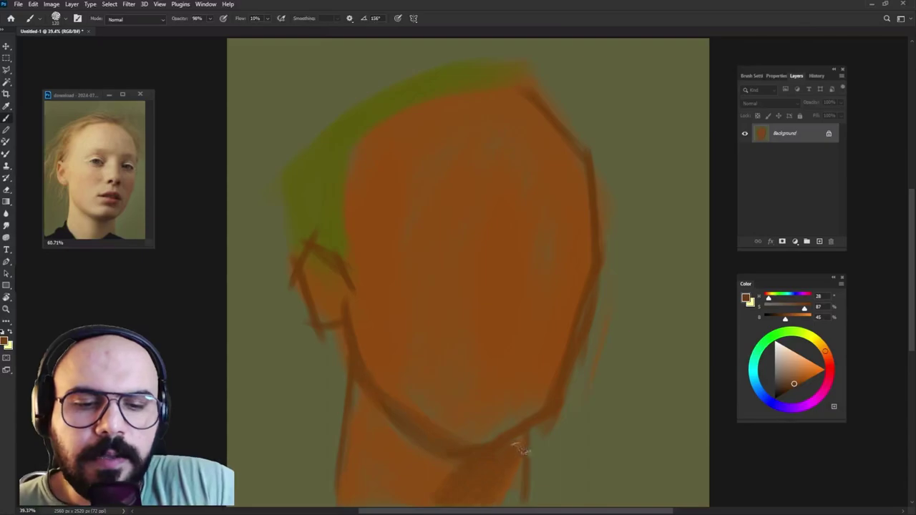
- Fill the ear with brown-orange and paint a lighter orange patch on the left cheek
alt+right_click(334, 273)
mouse_move(334, 273)
mouse_down()
mouse_move(317, 321)
mouse_move(322, 272)
mouse_move(342, 276)
mouse_up()
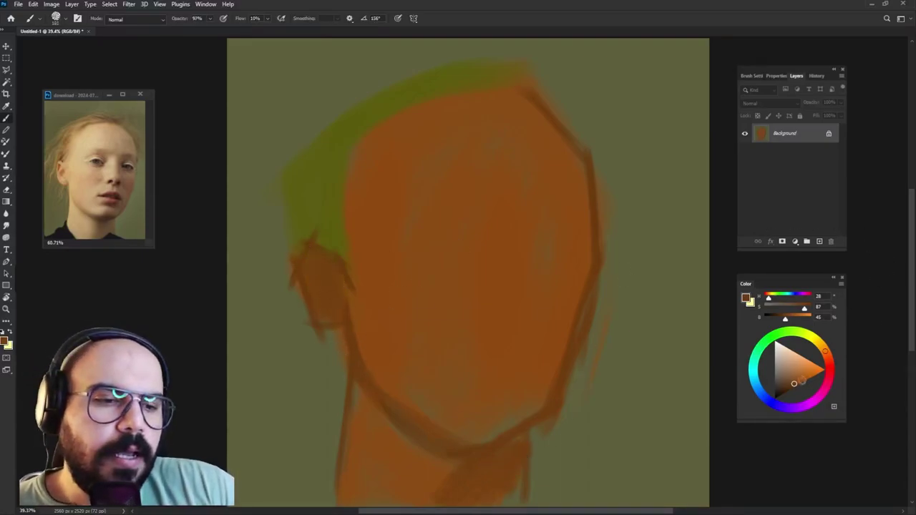
click(811, 380)
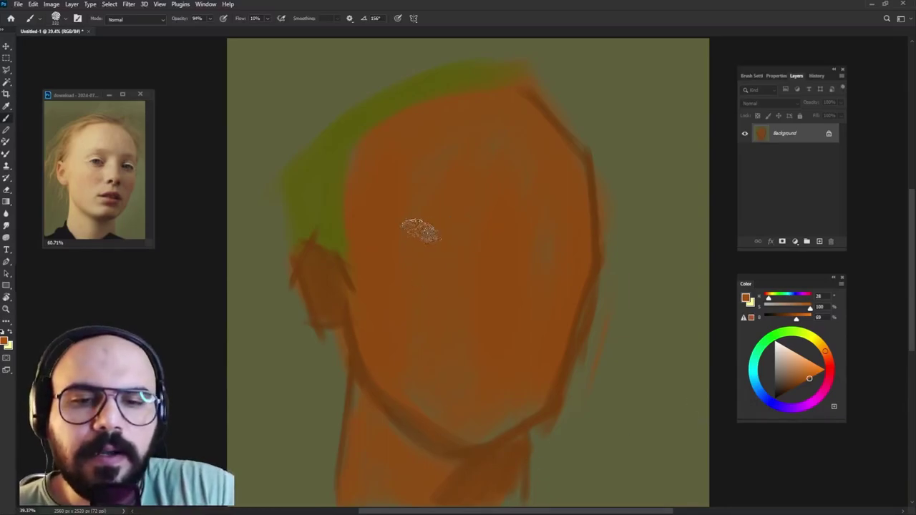
drag(388, 210, 424, 284)
- Add a textured light-orange stroke on the upper head and pick the olive background tone
alt+click(424, 284)
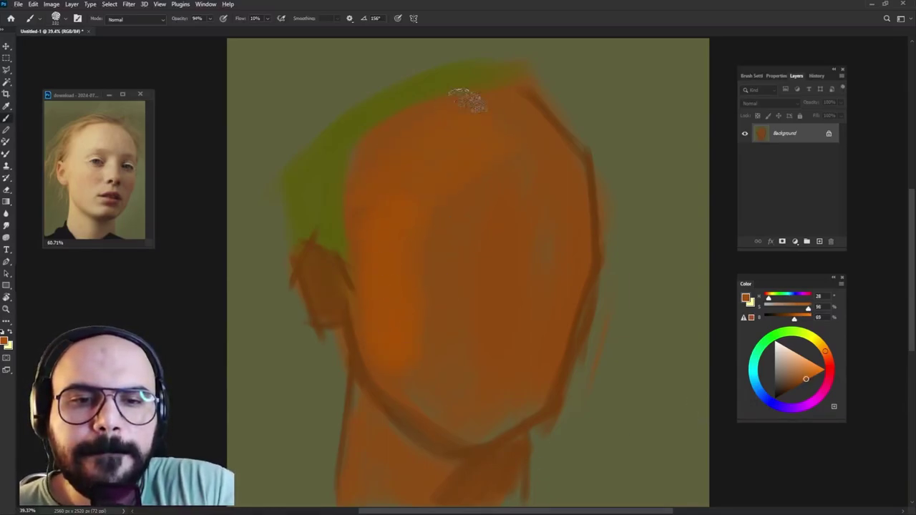
alt+click(348, 280)
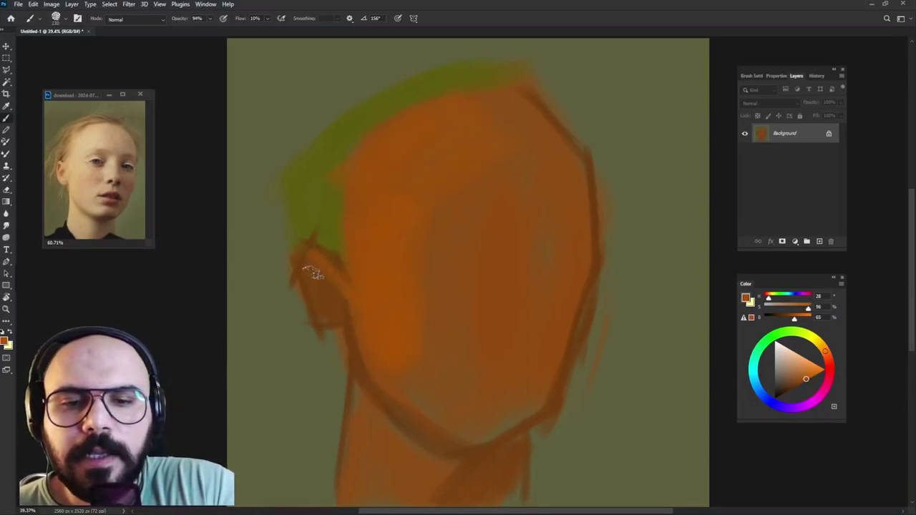
alt+click(327, 301)
alt+click(329, 271)
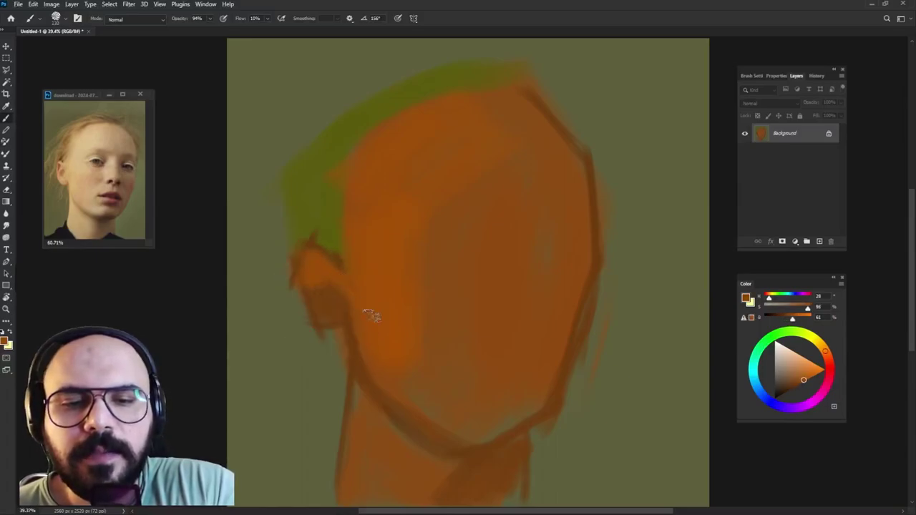
alt+click(390, 342)
drag(519, 111, 544, 127)
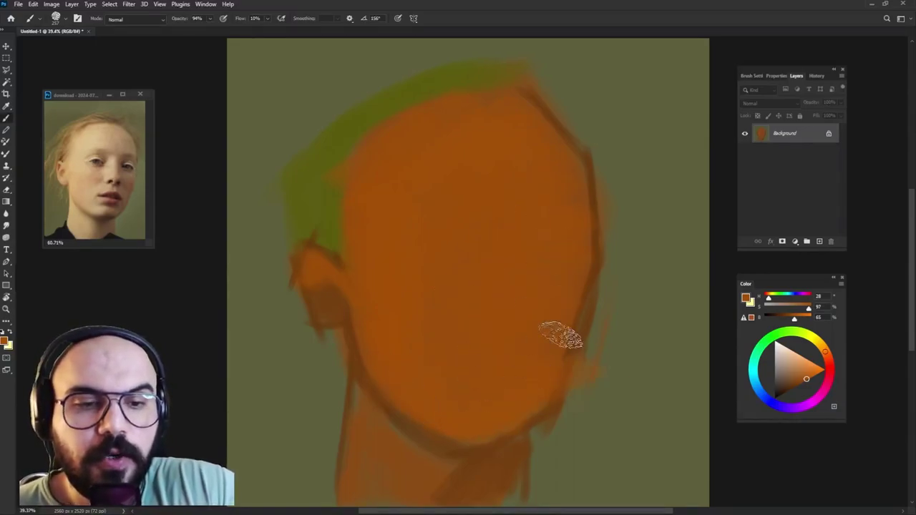
alt+click(592, 350)
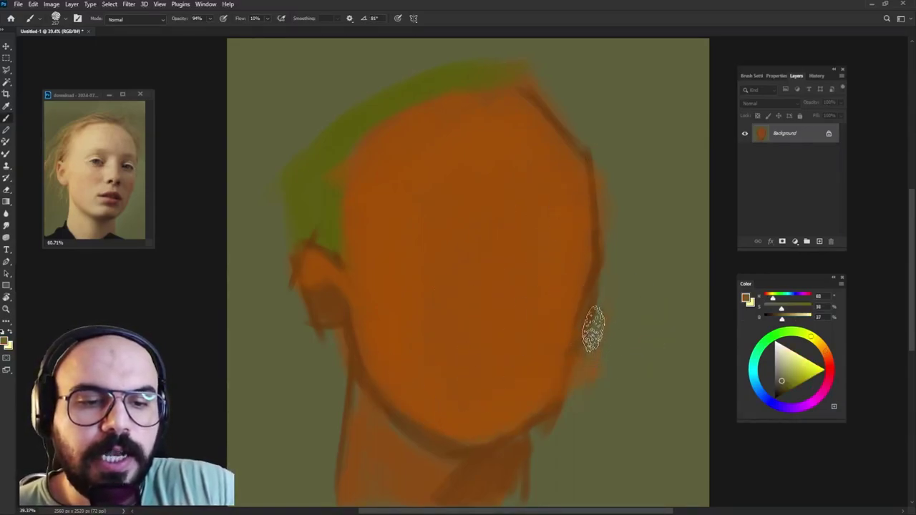
- Darken the right eye socket with dark brown and a redder shadow
alt+click(590, 285)
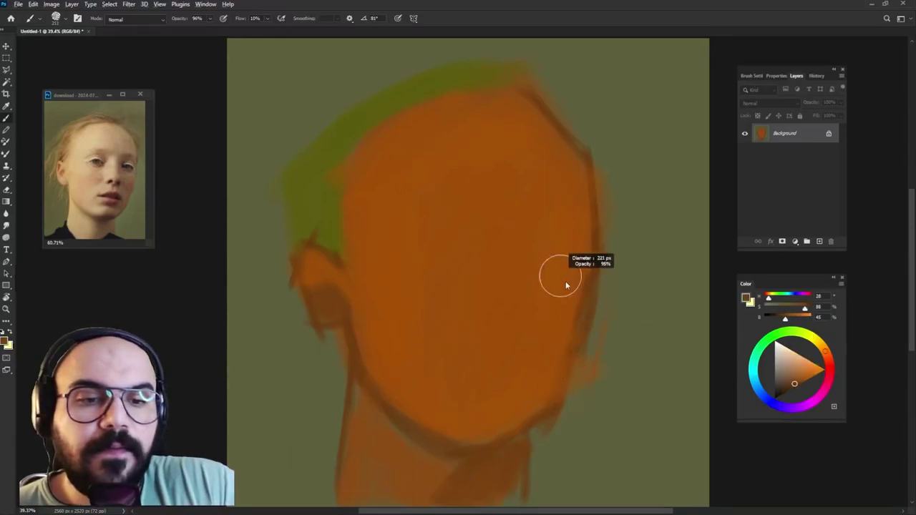
drag(533, 265, 550, 231)
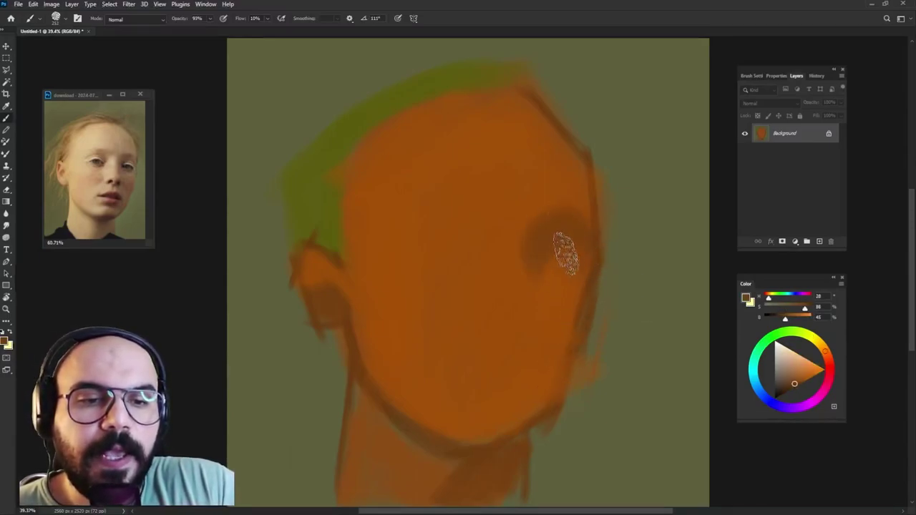
alt+click(591, 274)
drag(536, 265, 544, 236)
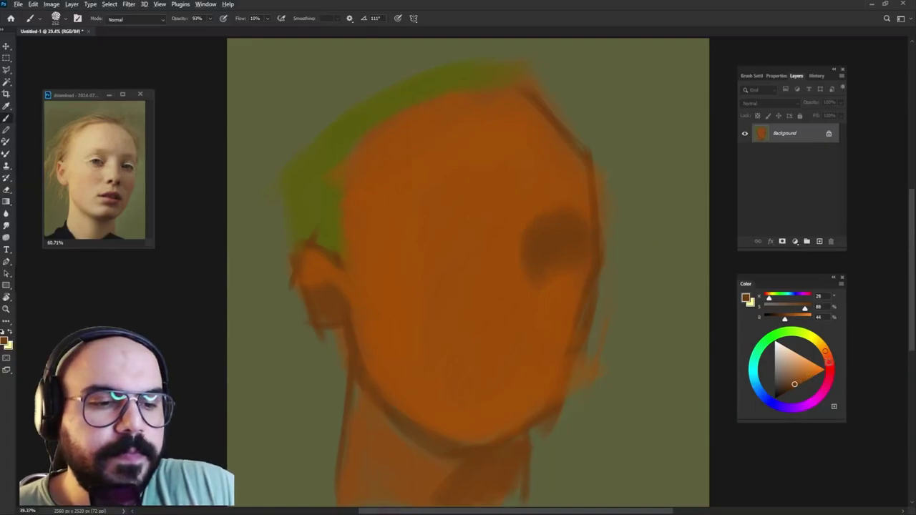
click(802, 383)
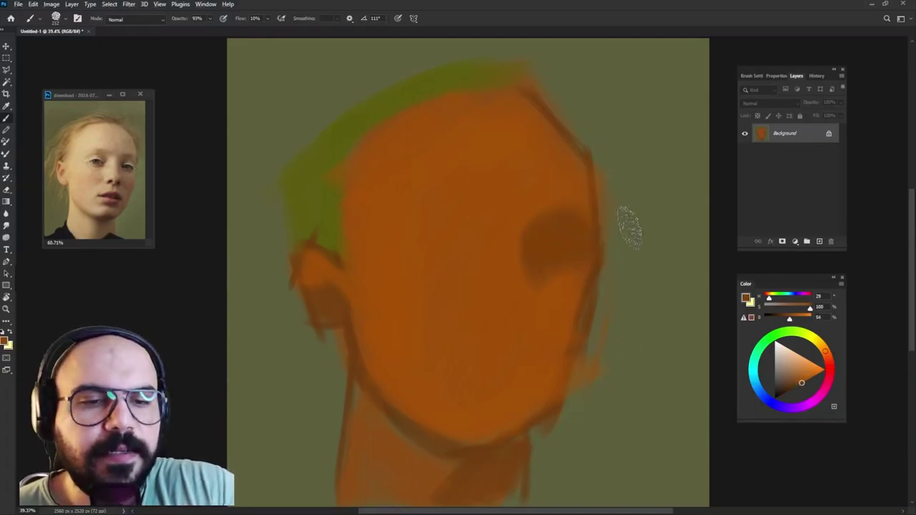
mouse_move(537, 241)
mouse_down()
mouse_move(568, 250)
mouse_move(538, 337)
mouse_move(538, 310)
mouse_move(581, 265)
mouse_move(534, 398)
mouse_up()
alt+click(562, 231)
- Paint an oval shadow in the left eye socket and a shadow under the nose
alt+right_click(399, 378)
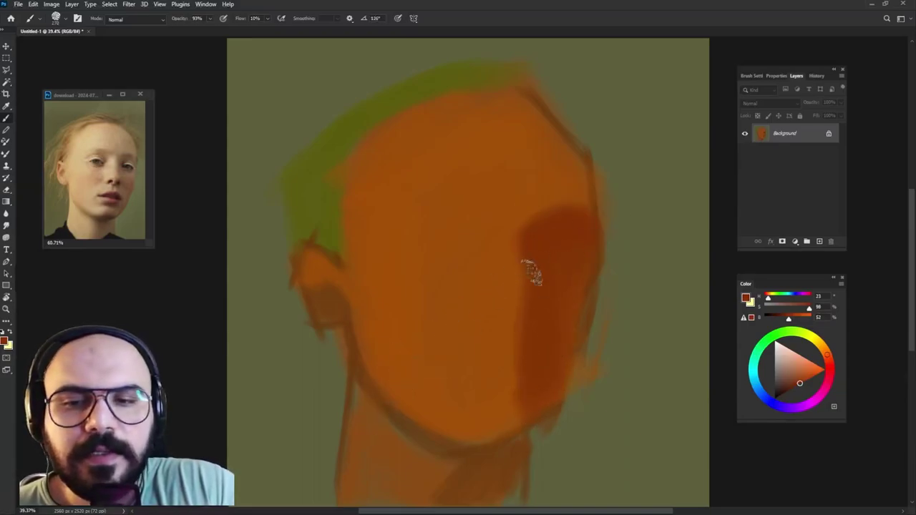
alt+right_click(459, 276)
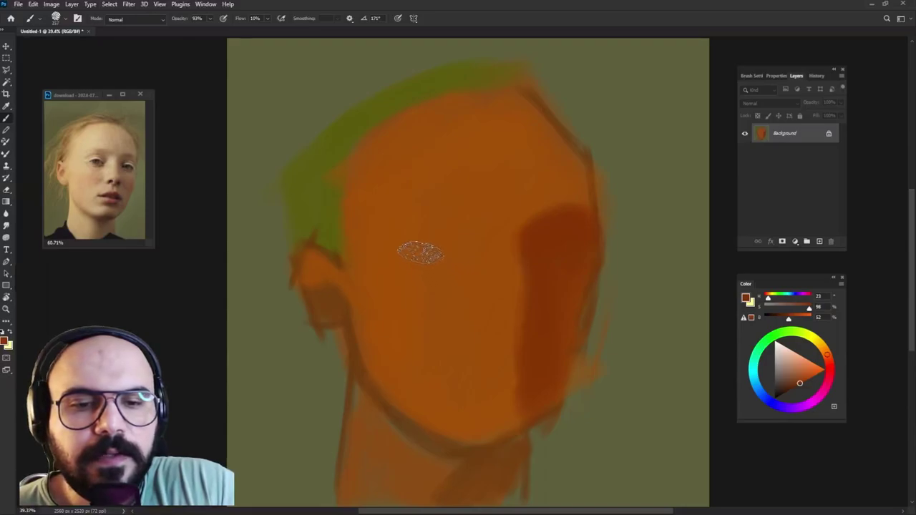
mouse_move(421, 253)
mouse_down()
mouse_move(409, 270)
mouse_move(454, 233)
mouse_up()
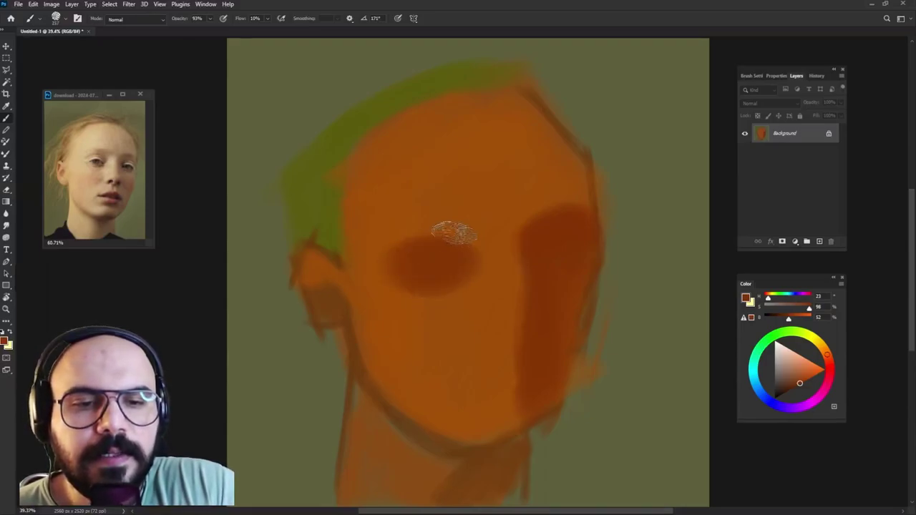
alt+click(481, 289)
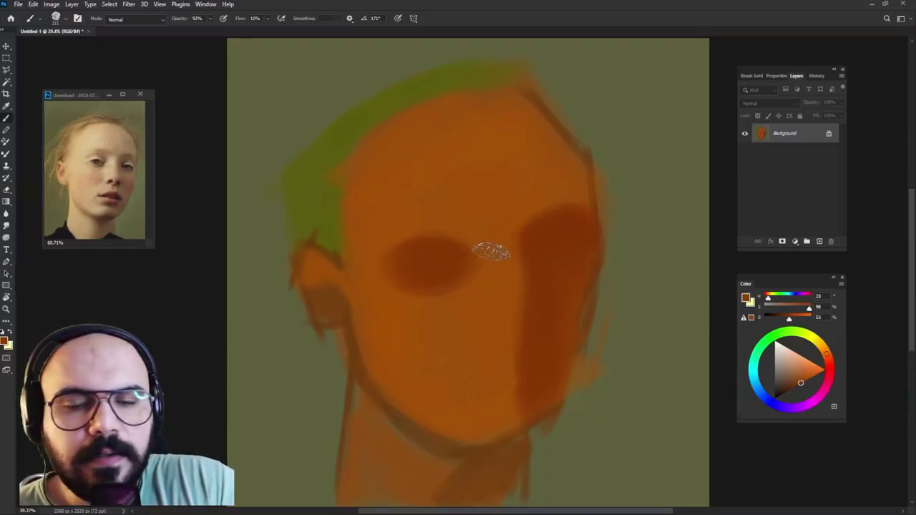
alt+right_click(494, 246)
alt+click(437, 253)
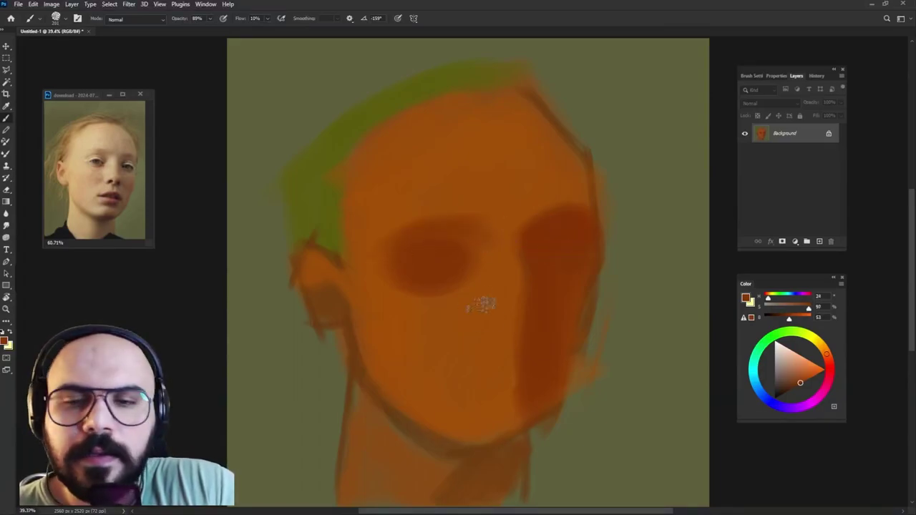
mouse_move(481, 304)
mouse_down()
mouse_move(522, 318)
mouse_move(480, 323)
mouse_up()
- Brush in the mouth shadows below the nose with a redder brown
alt+click(516, 278)
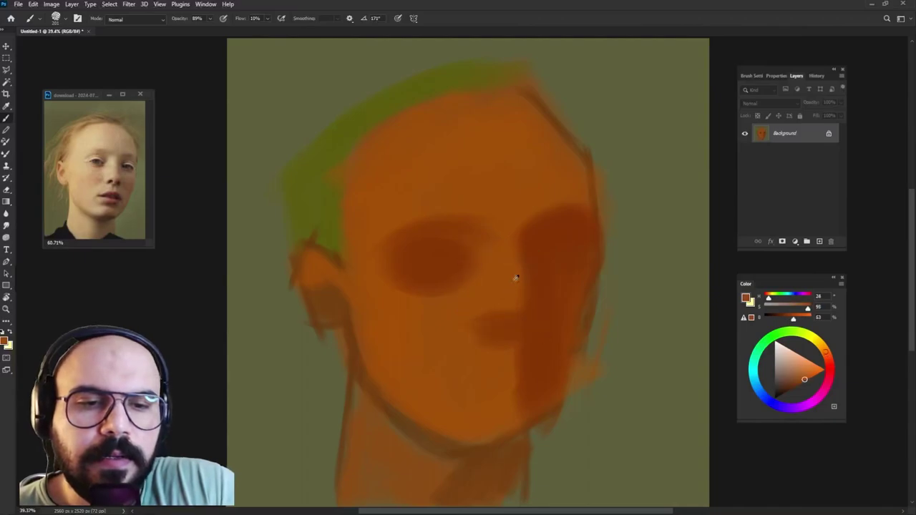
alt+click(549, 309)
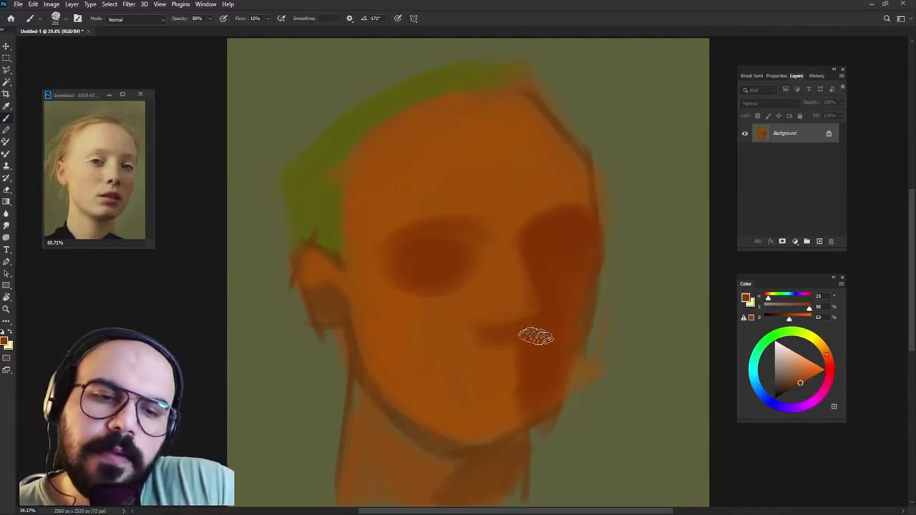
alt+click(528, 329)
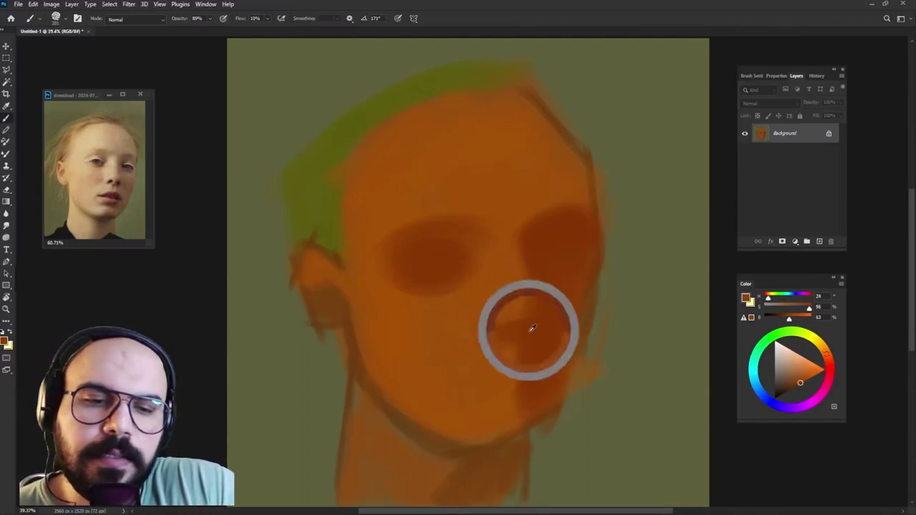
mouse_move(502, 361)
mouse_down()
mouse_move(511, 351)
mouse_move(528, 372)
mouse_move(510, 375)
mouse_up()
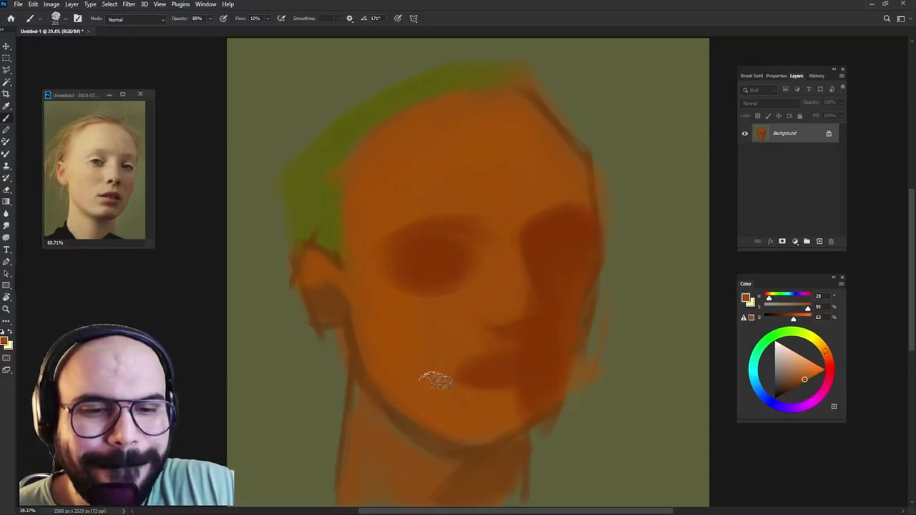
- Enlarge the brush, raise its opacity, and pick a light yellow-orange highlight colour
alt+click(527, 343)
alt+click(489, 342)
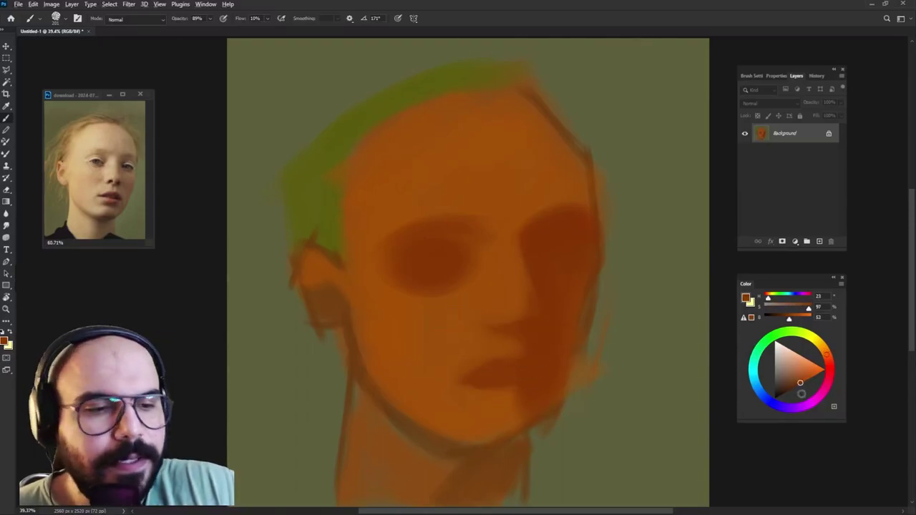
click(793, 388)
drag(358, 260, 380, 245)
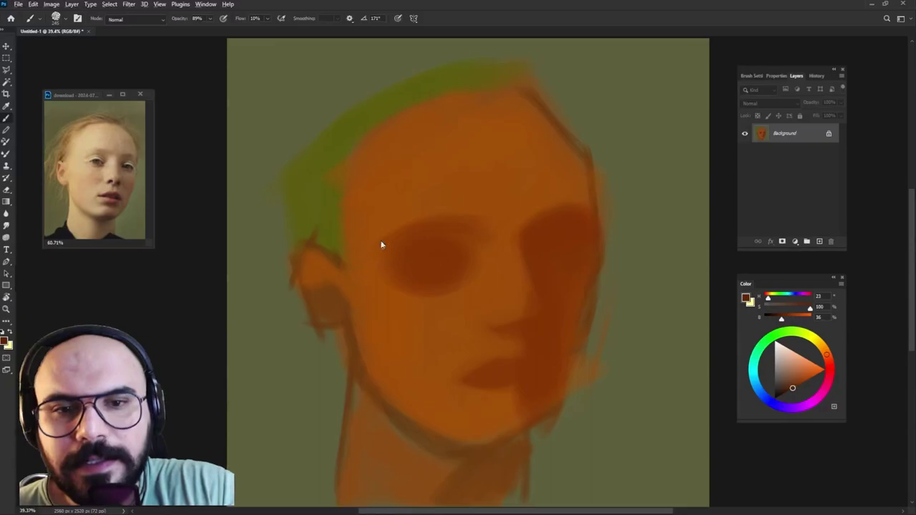
drag(825, 353, 822, 346)
- Paint broad light peach strokes over the forehead
click(814, 363)
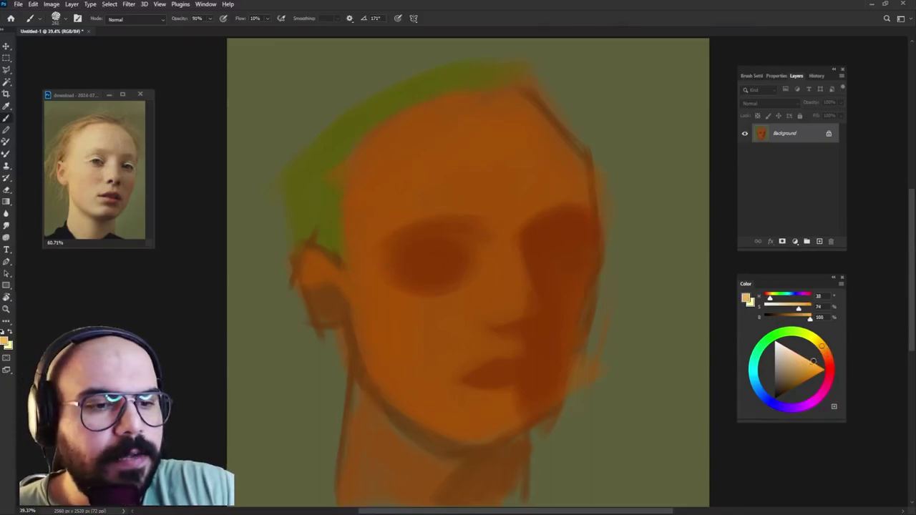
drag(390, 163, 369, 247)
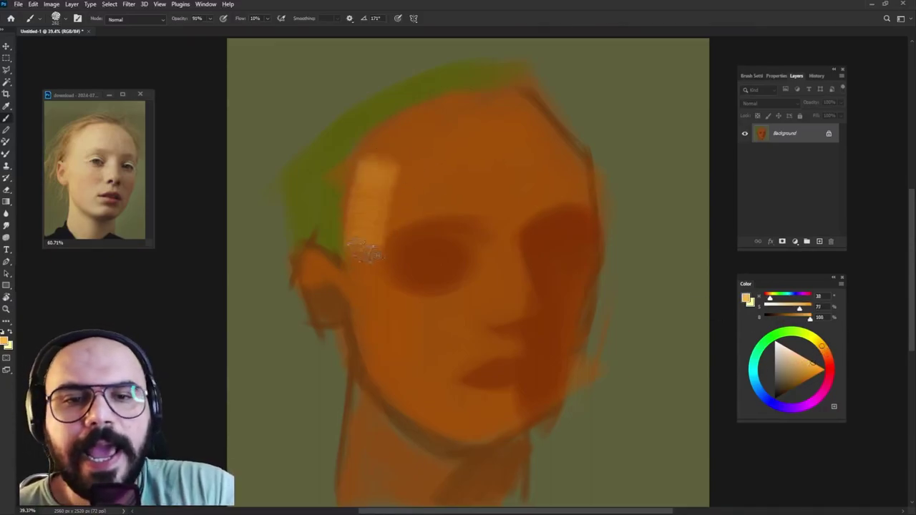
alt+click(393, 163)
alt+click(372, 186)
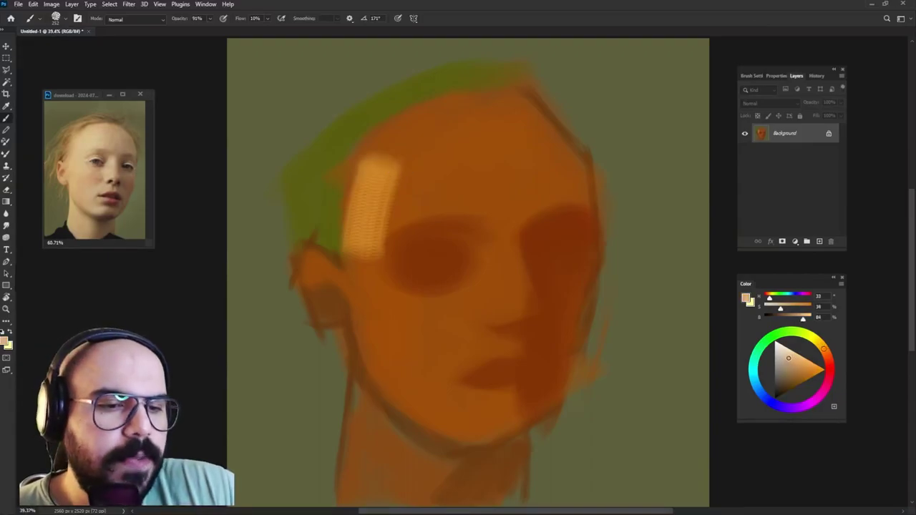
alt+click(401, 154)
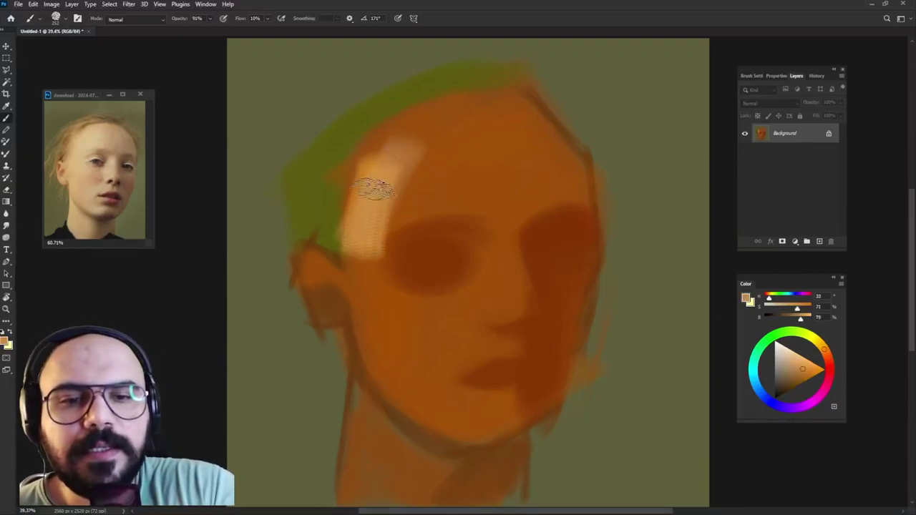
mouse_move(374, 184)
mouse_down()
mouse_move(360, 221)
mouse_move(438, 173)
mouse_up()
- Blend deeper orange into the forehead and left temple, then relay lighter peach strokes
alt+click(475, 136)
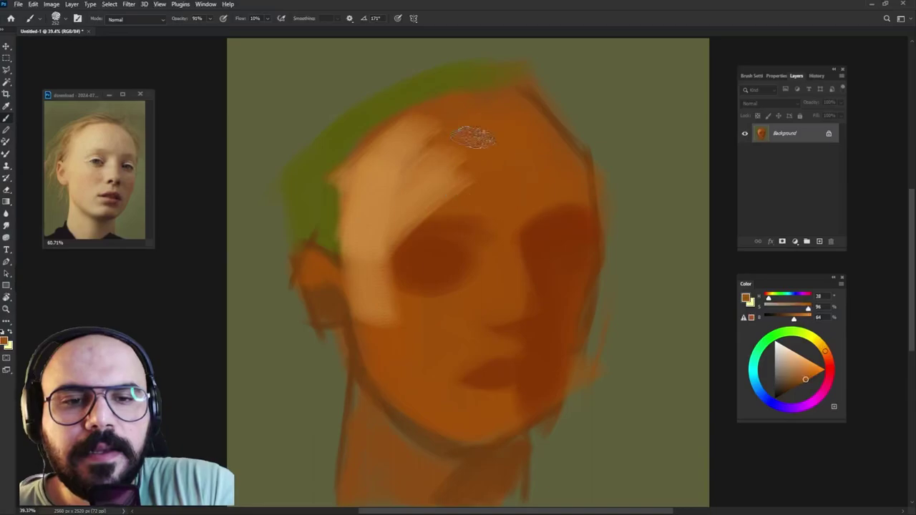
drag(475, 137, 420, 205)
drag(430, 129, 372, 240)
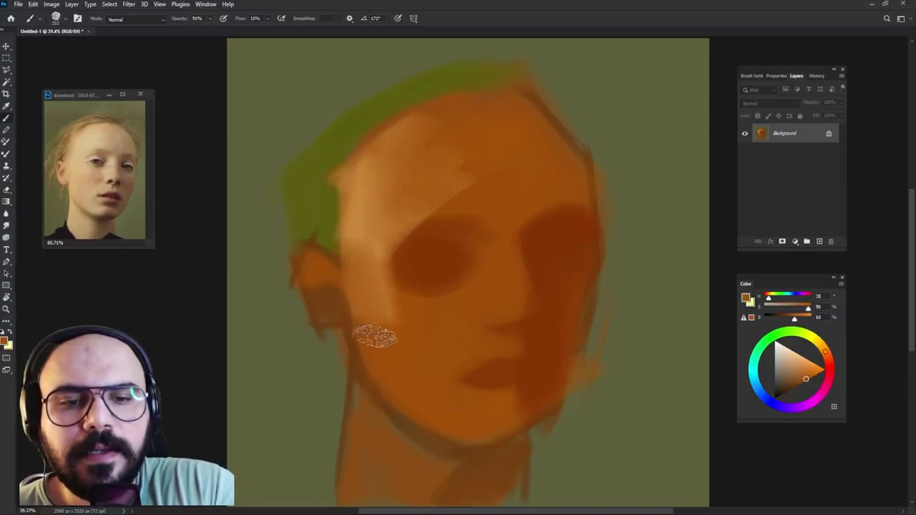
drag(374, 334, 380, 120)
alt+click(383, 178)
mouse_move(383, 178)
mouse_down()
mouse_move(456, 174)
mouse_move(337, 194)
mouse_up()
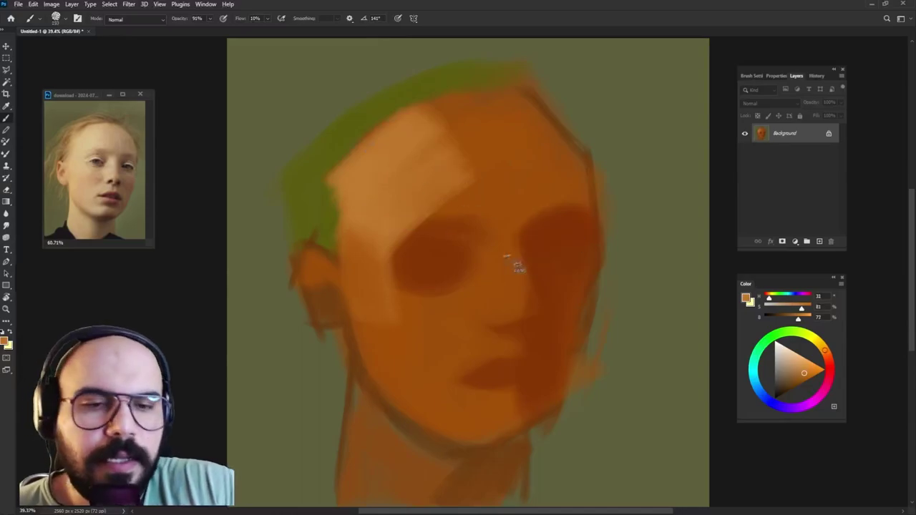
- Paint light strokes down the nose bridge and across the central forehead
drag(492, 309, 496, 218)
right_click(494, 304)
mouse_move(494, 305)
mouse_down()
mouse_move(501, 251)
mouse_move(494, 300)
mouse_move(487, 259)
mouse_up()
alt+click(494, 254)
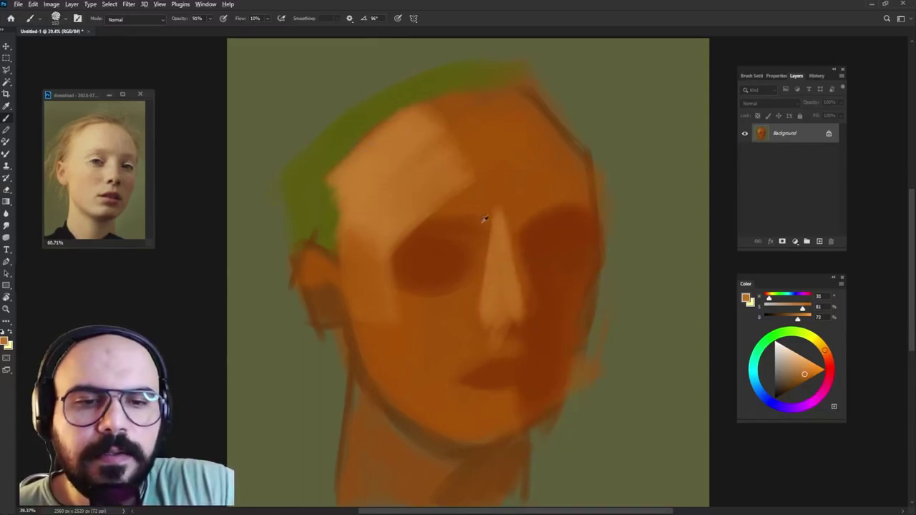
mouse_move(461, 154)
mouse_down()
mouse_move(474, 194)
mouse_move(508, 178)
mouse_up()
alt+click(506, 178)
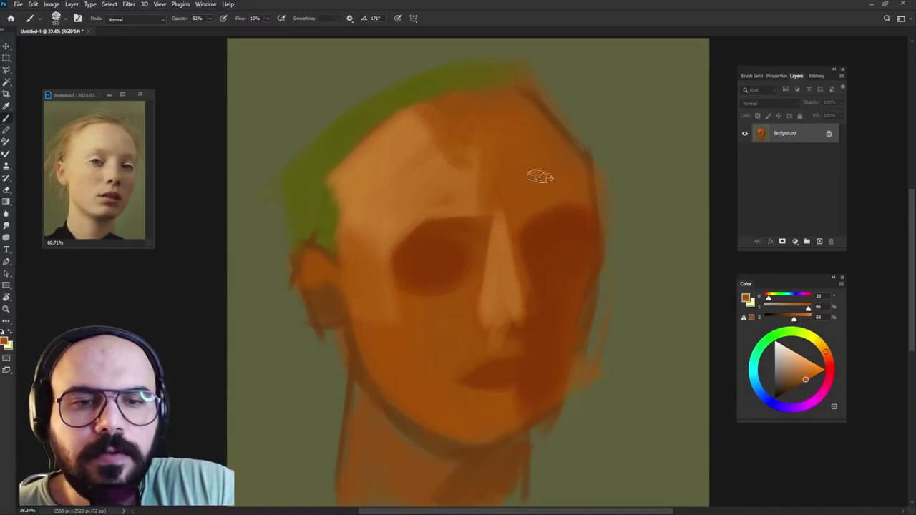
alt+click(538, 174)
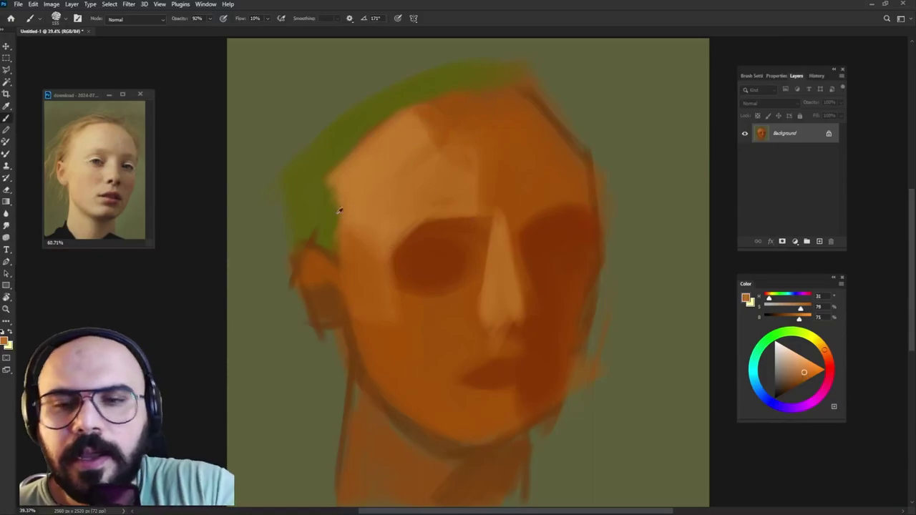
- Paint a light diagonal stroke from below the nose toward the chin
alt+click(312, 185)
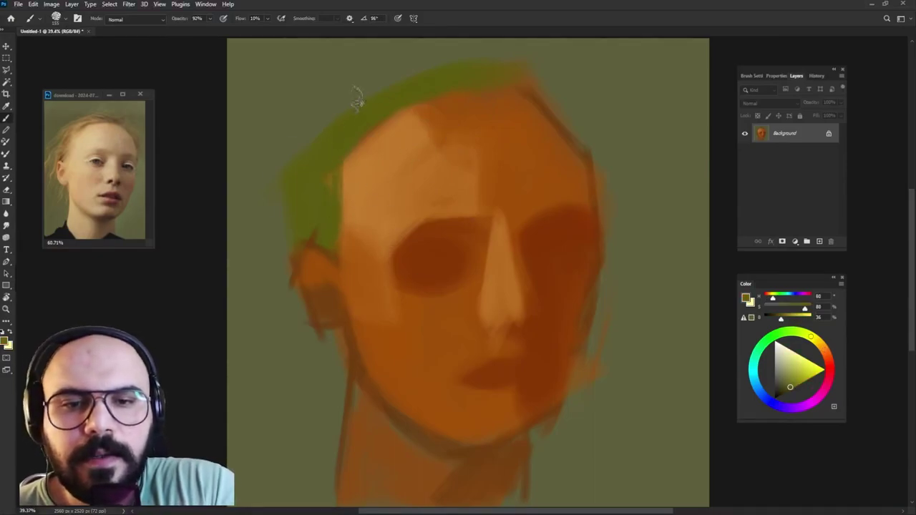
alt+click(499, 276)
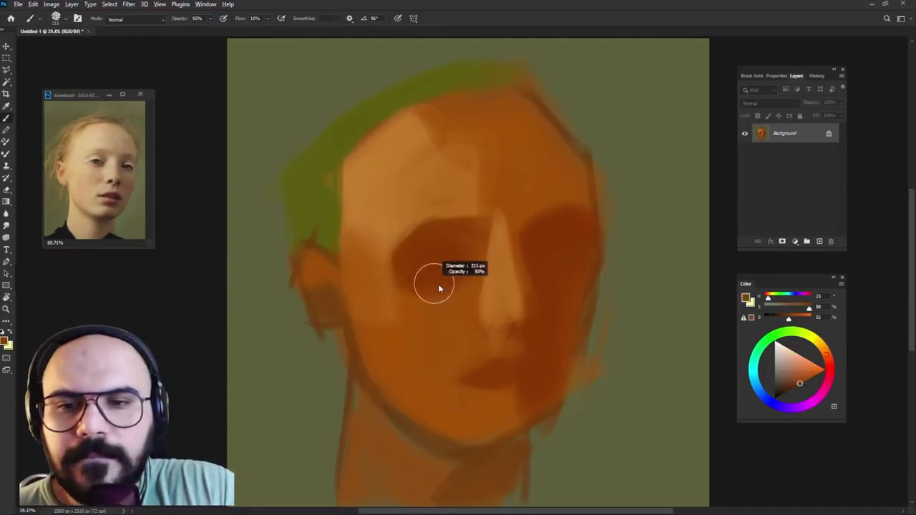
alt+click(438, 287)
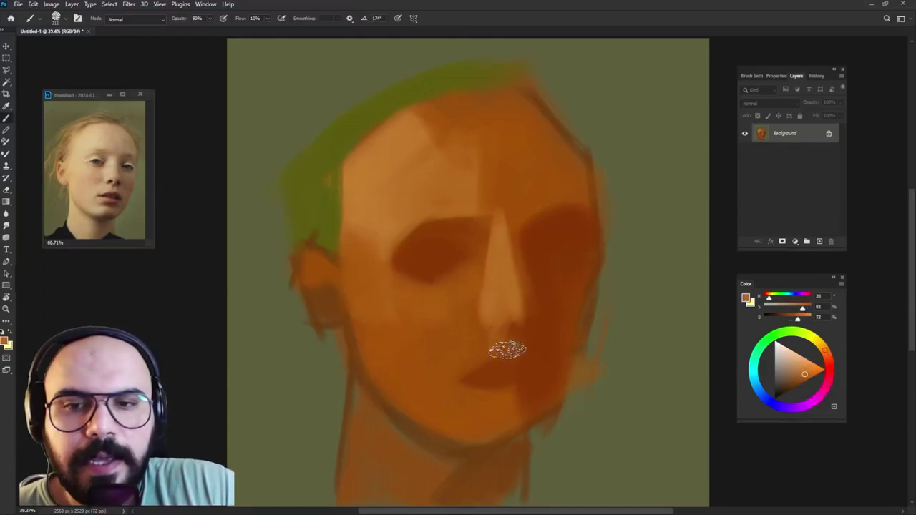
drag(512, 334, 397, 406)
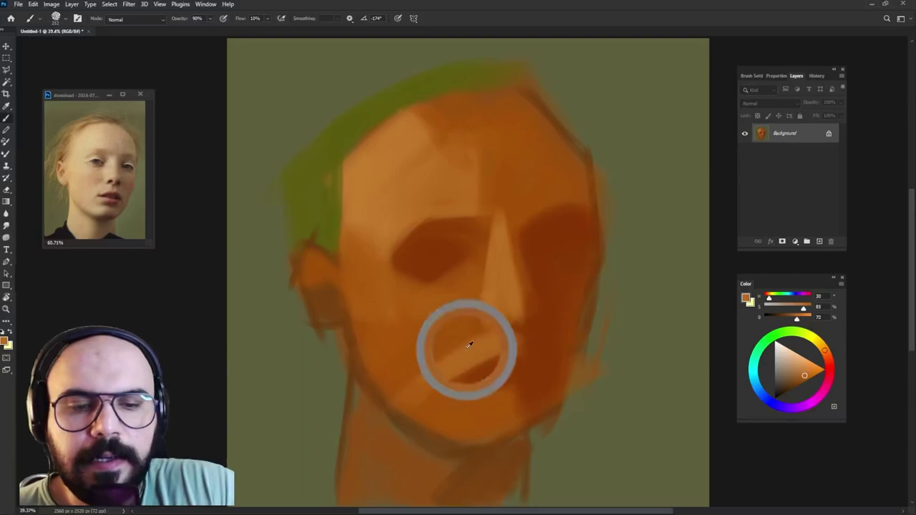
key(shift+Left)
key(shift+Left)
key(shift+Left)
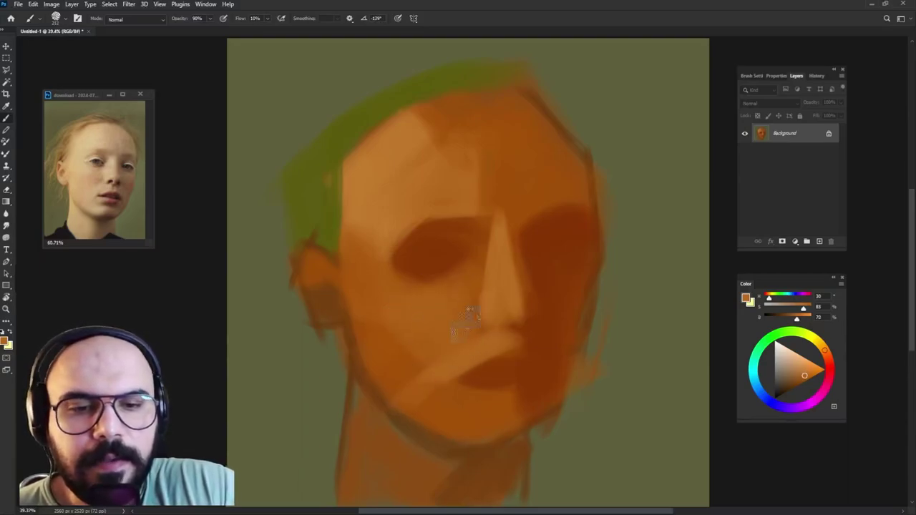
click(829, 363)
- Paint red blush patches on the left and right cheeks
click(812, 376)
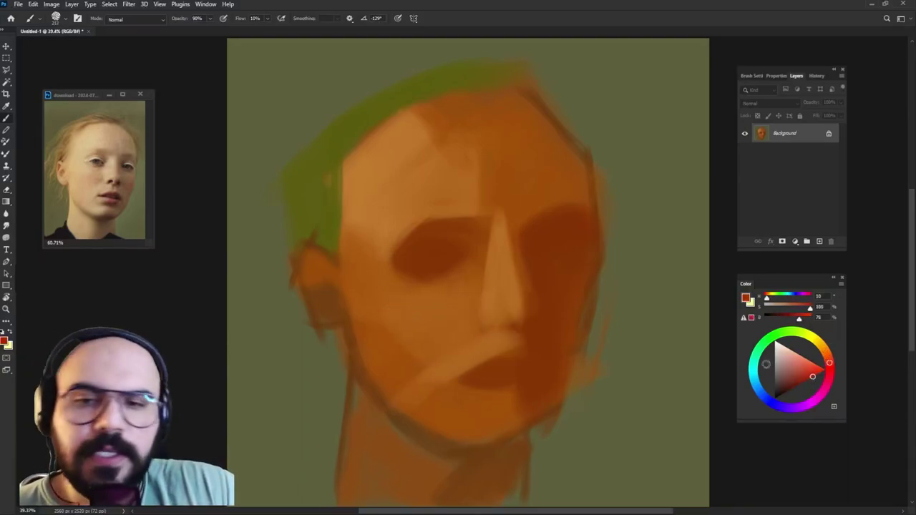
drag(438, 297, 472, 343)
alt+click(460, 321)
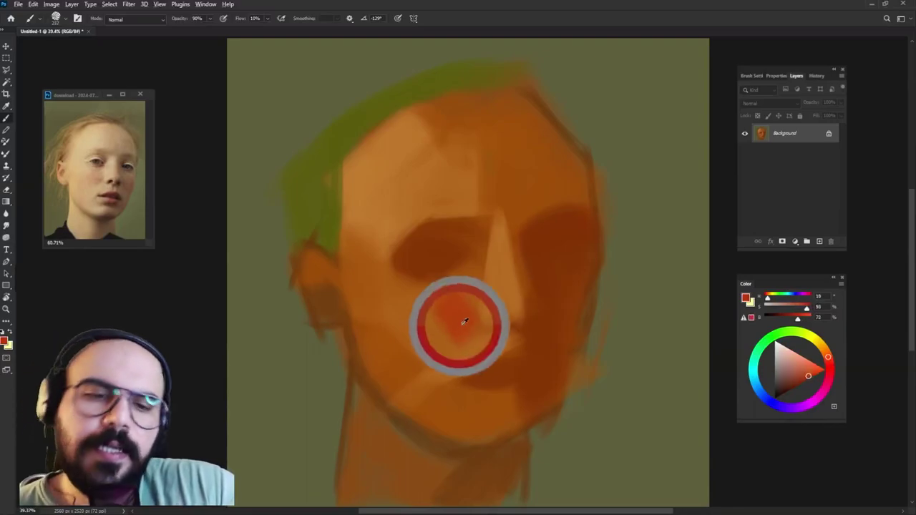
key(shift+Right)
key(shift+Right)
key(shift+Right)
key(shift+Right)
key(shift+Right)
key(shift+Right)
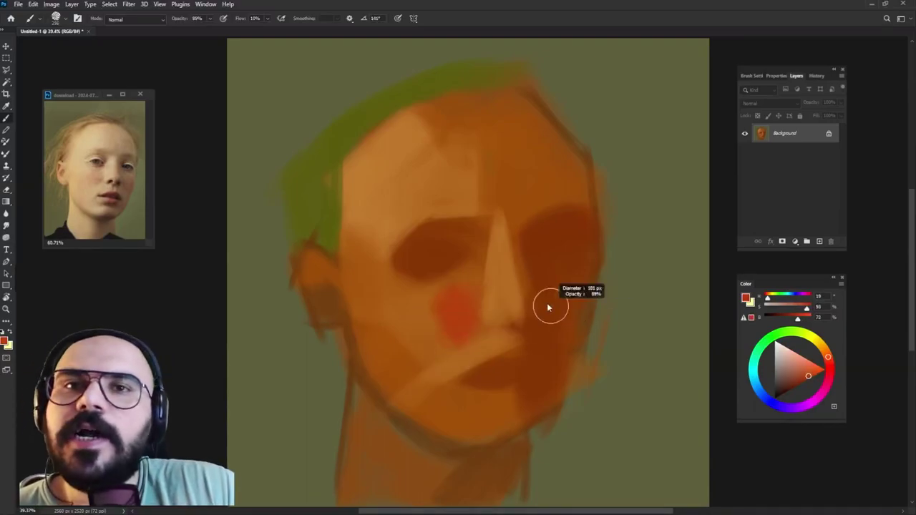
mouse_move(548, 341)
mouse_down()
mouse_move(557, 273)
mouse_move(552, 280)
mouse_up()
alt+click(552, 285)
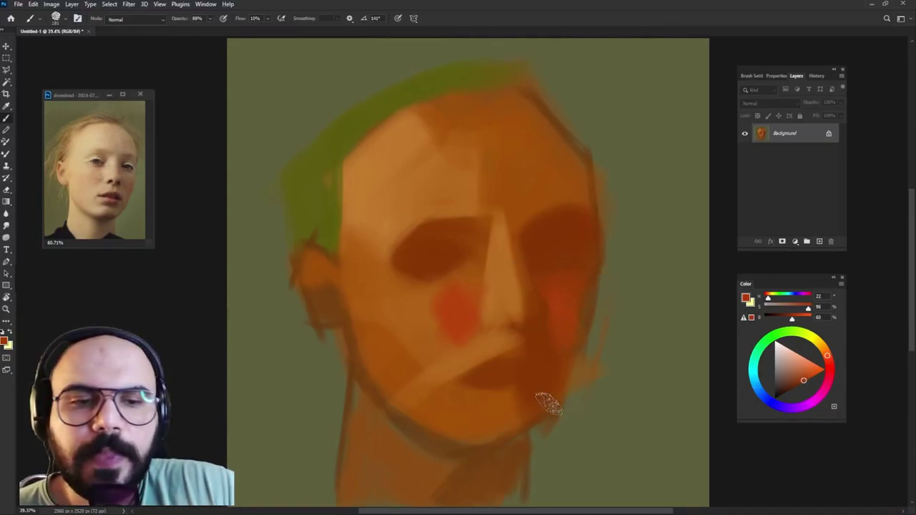
- Paint a light peach stroke down the nose bridge and raise brush opacity slightly
alt+click(552, 232)
drag(552, 232, 552, 234)
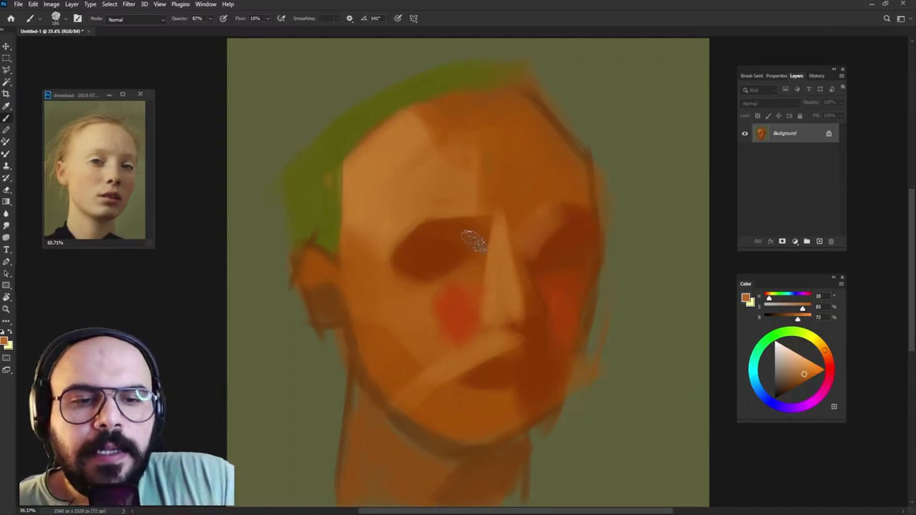
alt+click(503, 244)
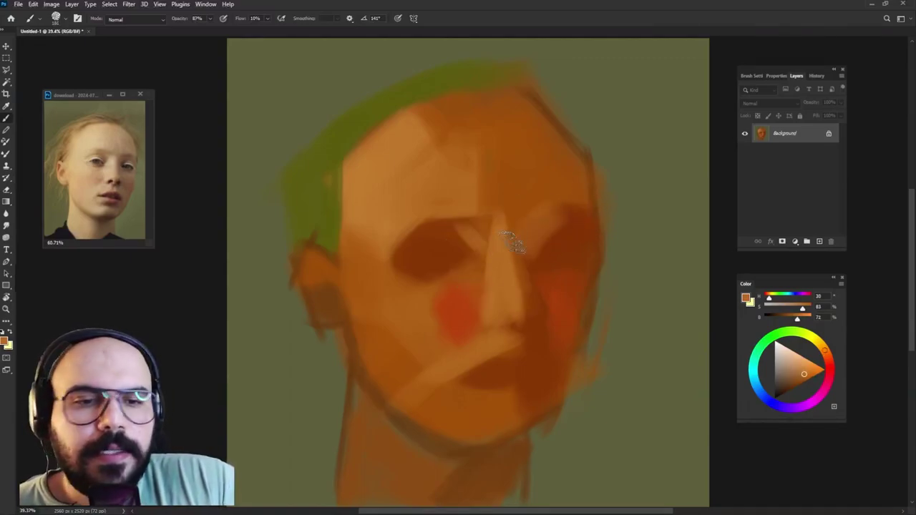
alt+click(503, 244)
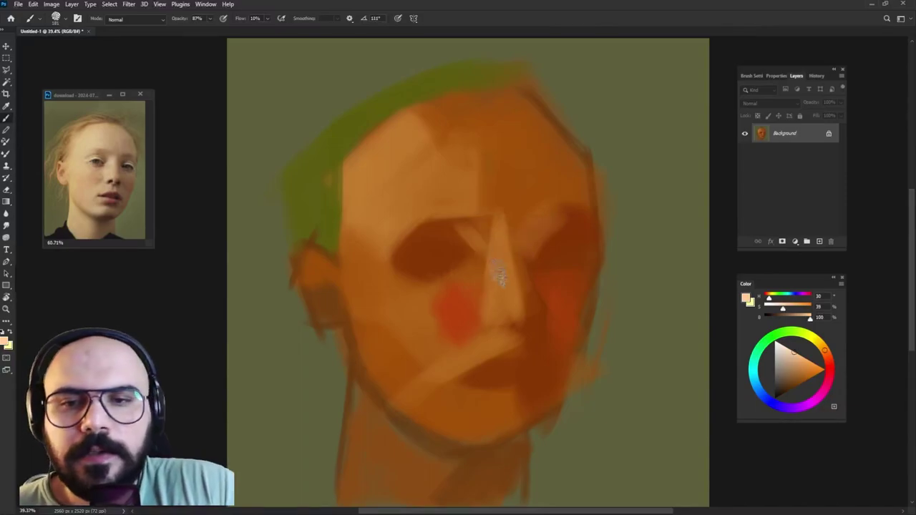
drag(500, 229, 491, 269)
alt+click(487, 262)
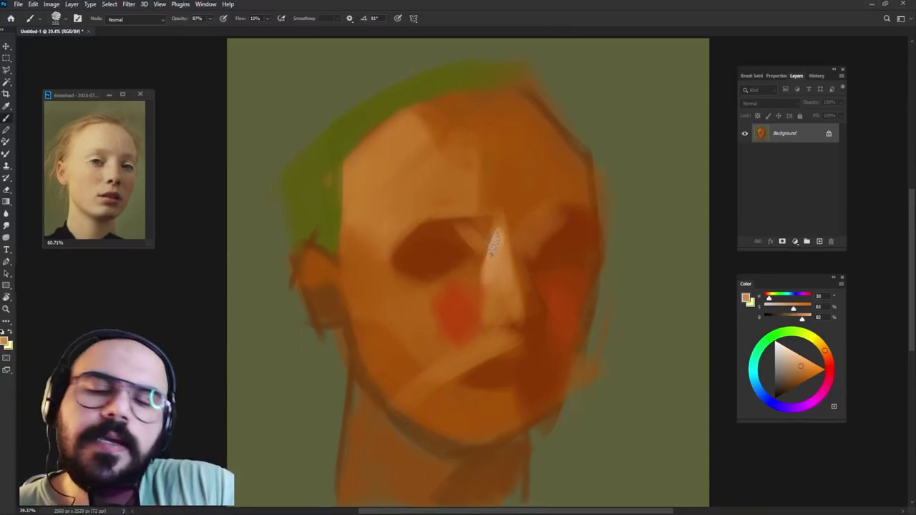
key(8)
key(8)
- Reshape the left eye socket with dark brown
alt+click(450, 233)
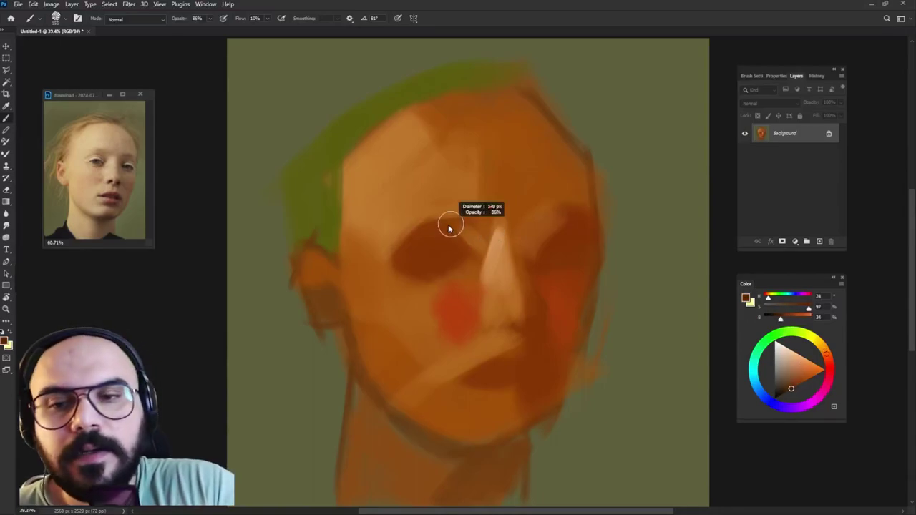
drag(445, 227, 439, 223)
alt+click(439, 226)
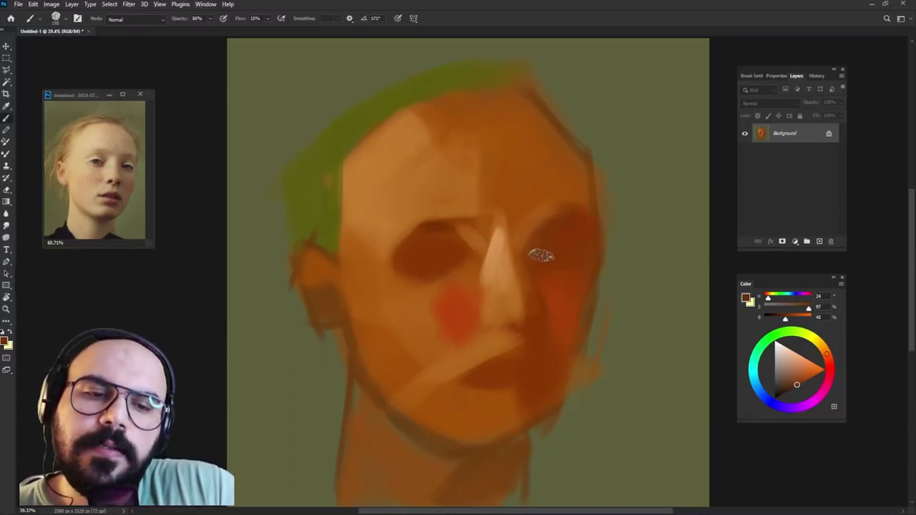
- Paint the left ear with darker red-brown and reddish-orange using a smaller brush
alt+click(320, 265)
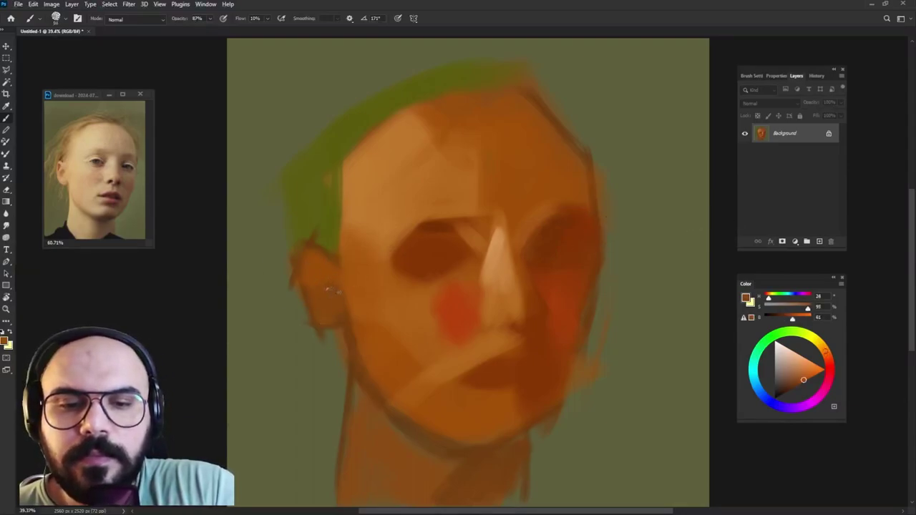
alt+click(556, 304)
click(792, 389)
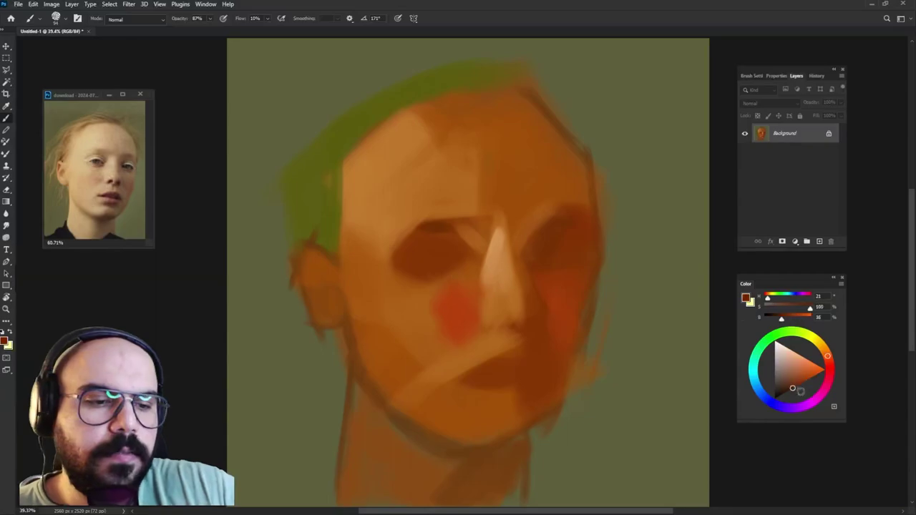
drag(340, 286, 310, 269)
click(803, 380)
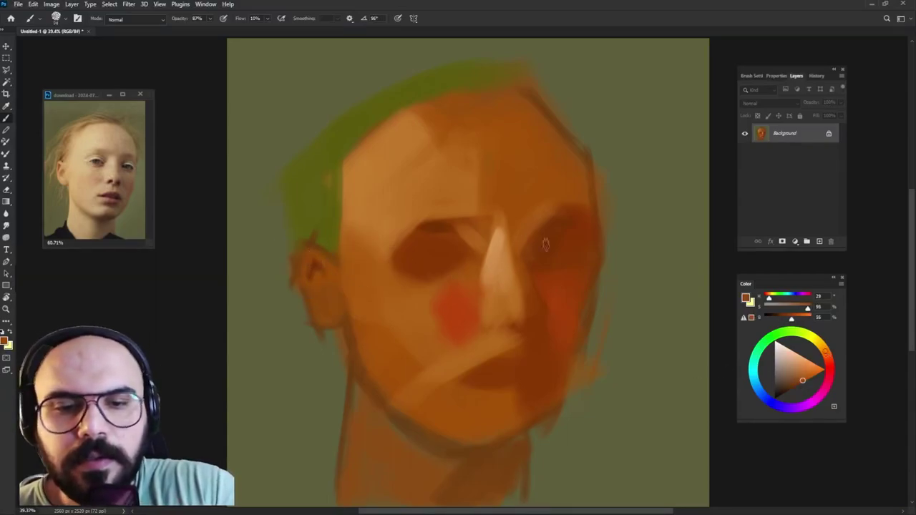
alt+click(454, 303)
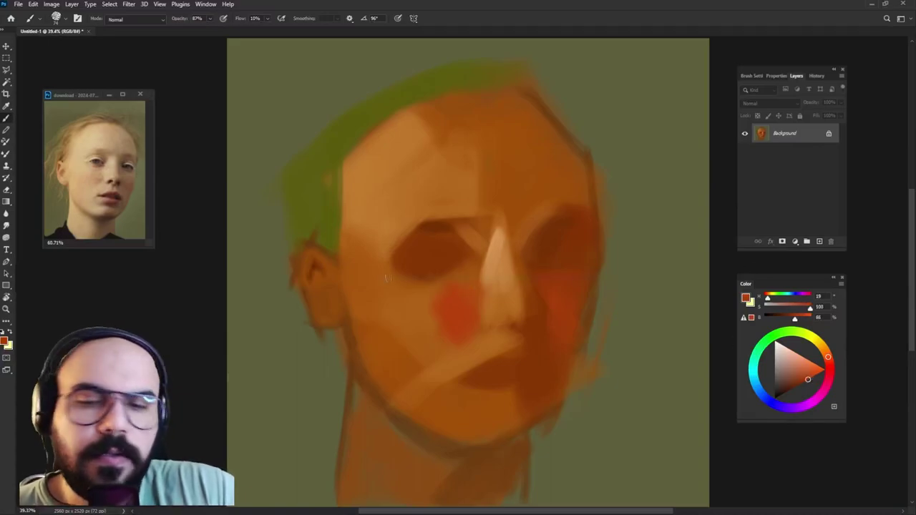
drag(312, 262, 317, 313)
- Lighten the left ear with peach skin colour
alt+click(339, 304)
alt+click(337, 339)
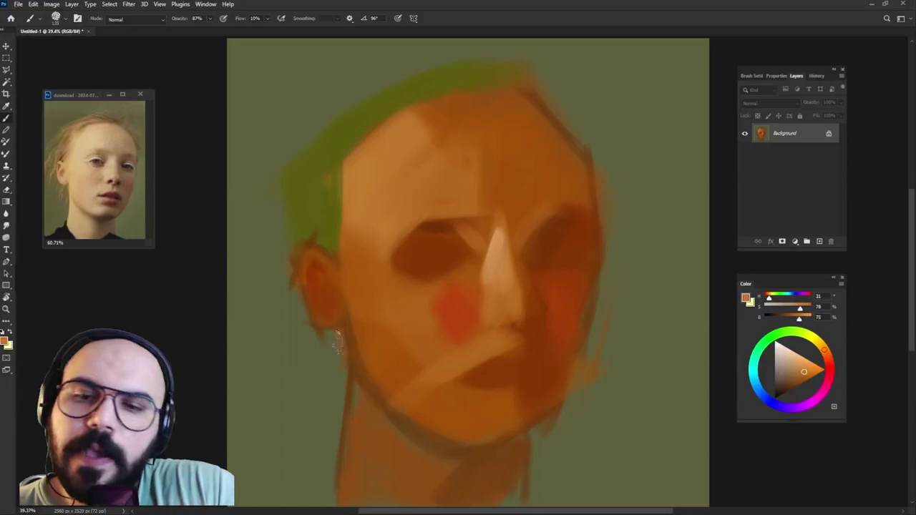
drag(338, 318, 317, 301)
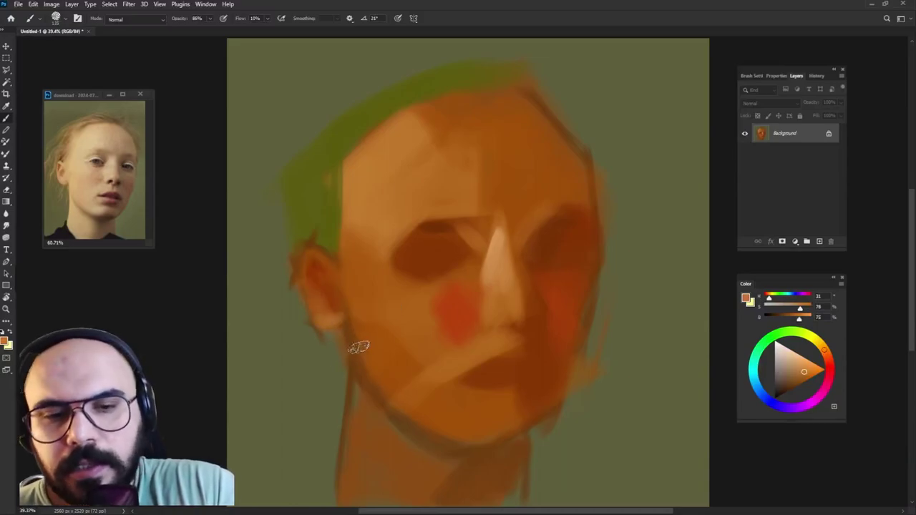
alt+click(317, 306)
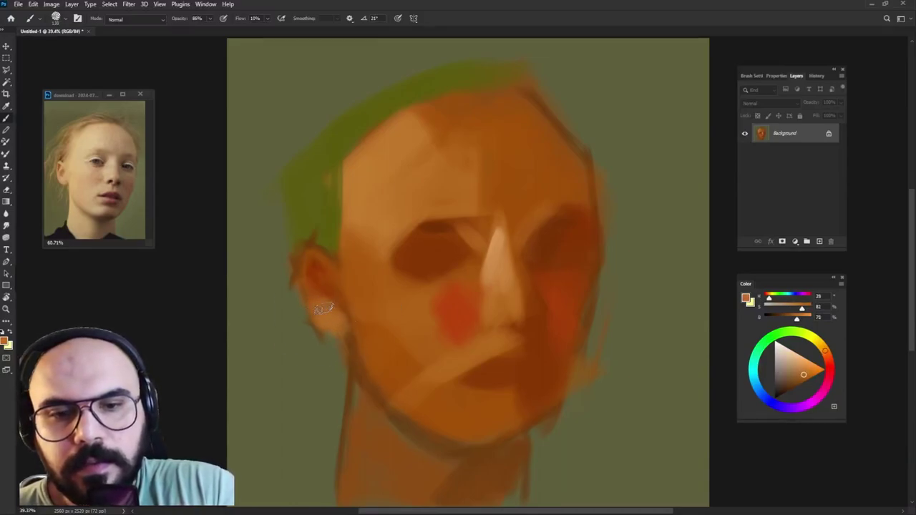
- Sample a darker orange and paint shadow strokes over the left ear
alt+click(315, 264)
drag(328, 281, 327, 288)
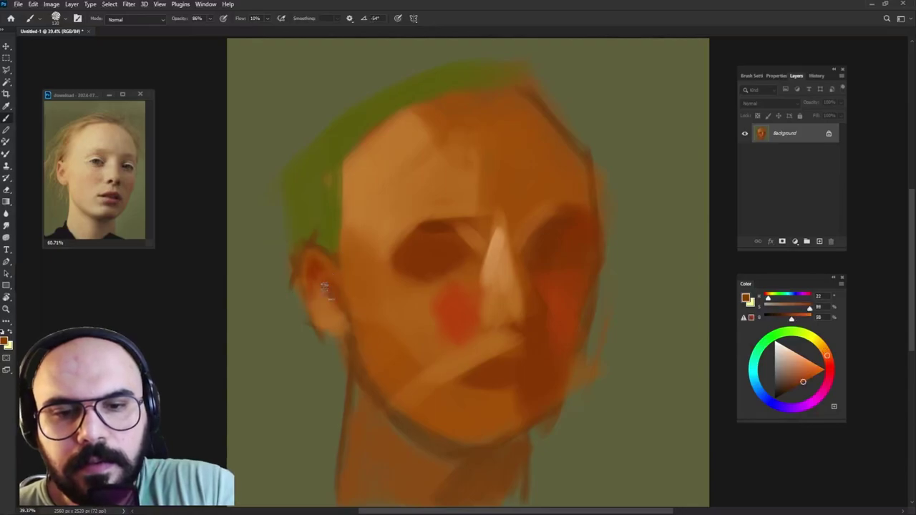
alt+click(327, 311)
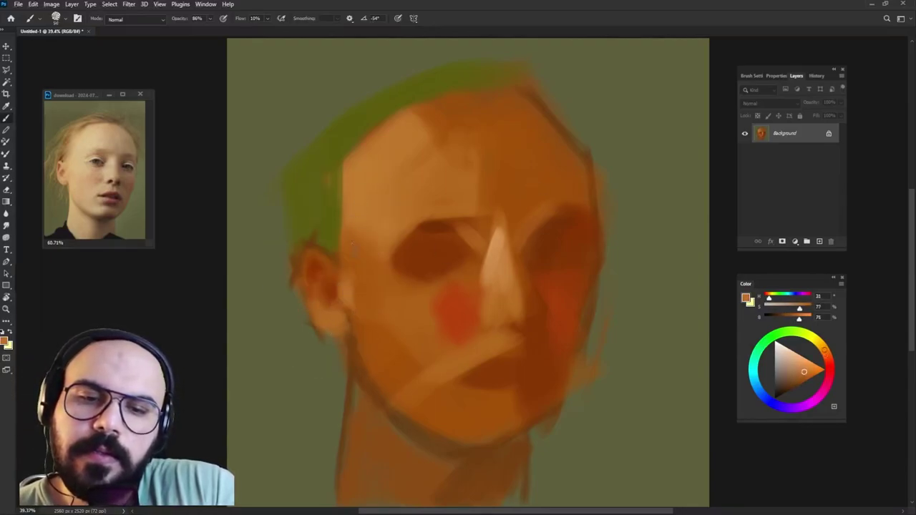
drag(350, 247, 368, 266)
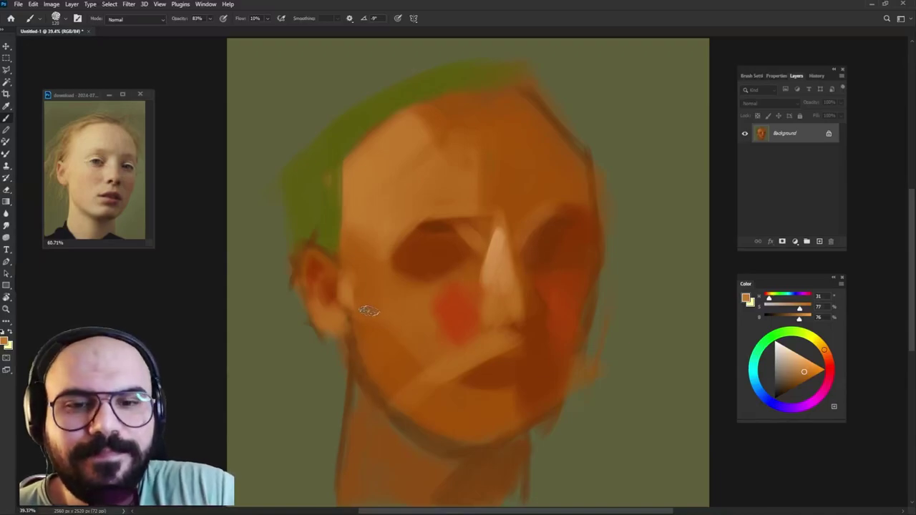
- Choose a deep red-brown in the Color panel for outlining the ear
alt+click(330, 290)
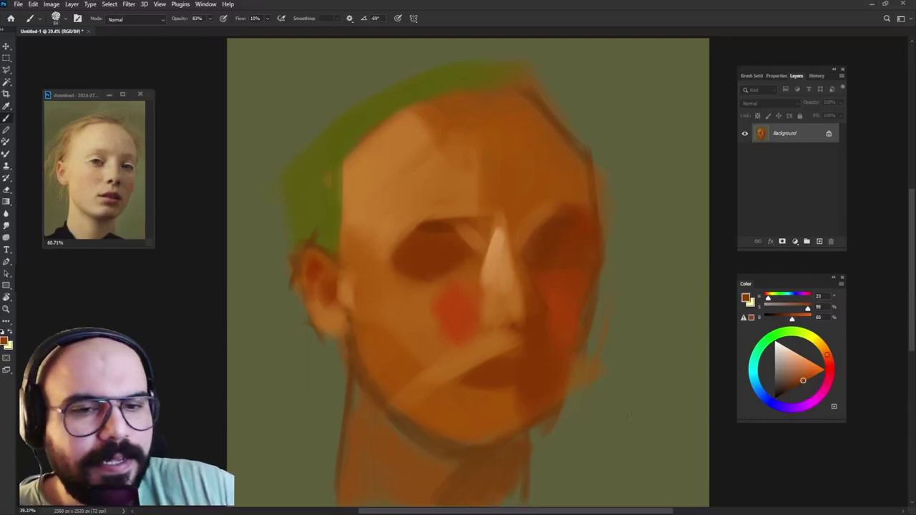
click(797, 386)
drag(829, 356, 829, 363)
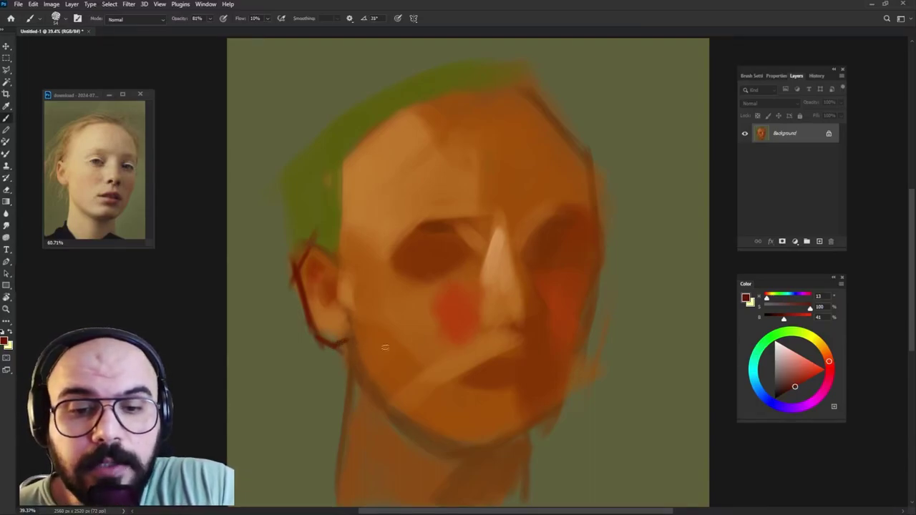
- Darken the red-brown and draw dark contour lines along the left jaw and chin
drag(796, 387, 788, 390)
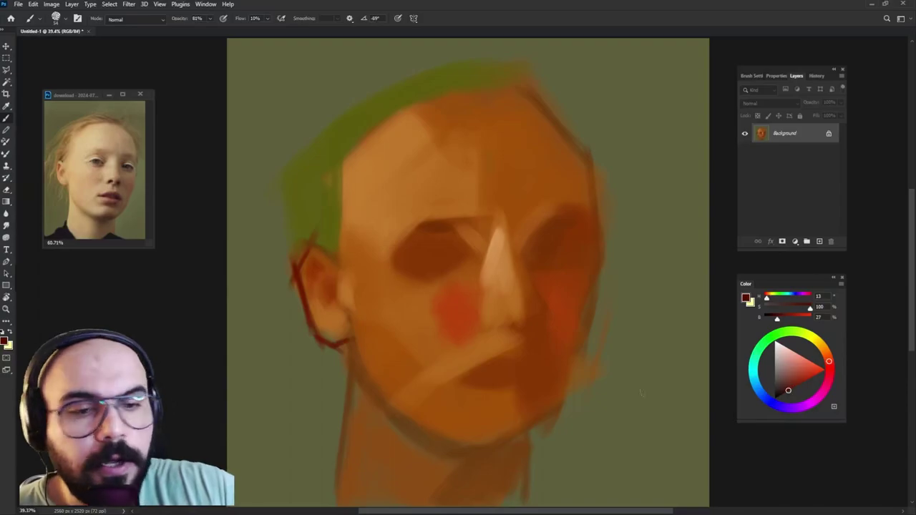
drag(352, 334, 372, 403)
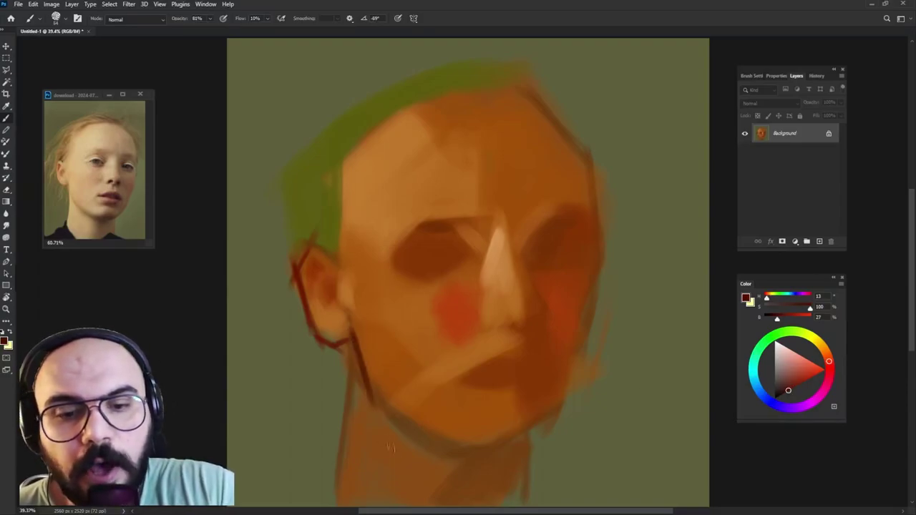
alt+click(361, 363)
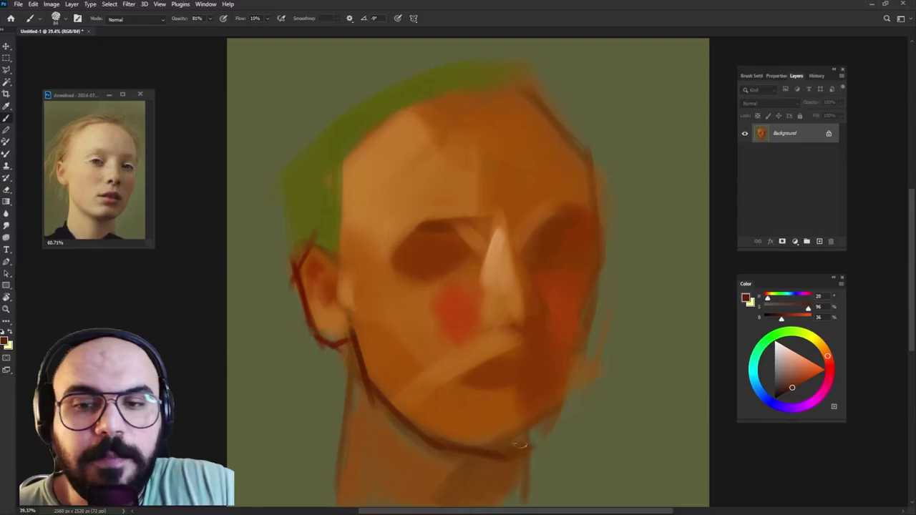
drag(515, 446, 580, 409)
drag(537, 436, 581, 407)
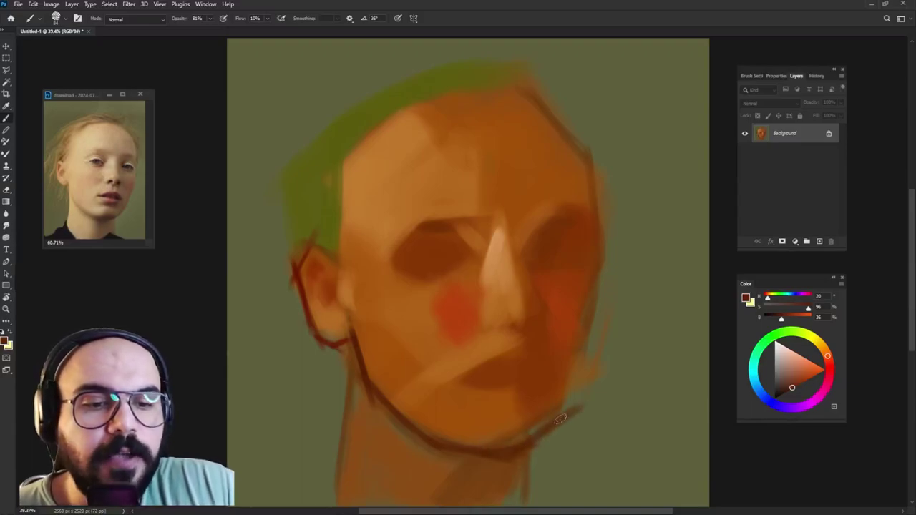
- Outline and reinforce the right jaw contour, and reshape the dark mouth area
drag(594, 324, 569, 406)
mouse_move(586, 345)
mouse_down()
mouse_move(564, 425)
mouse_move(576, 405)
mouse_up()
drag(565, 422, 540, 435)
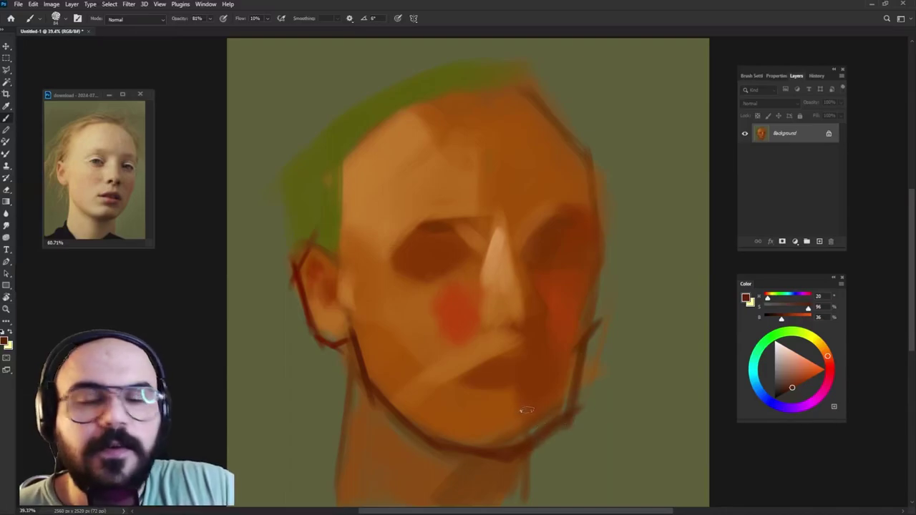
drag(532, 403, 544, 392)
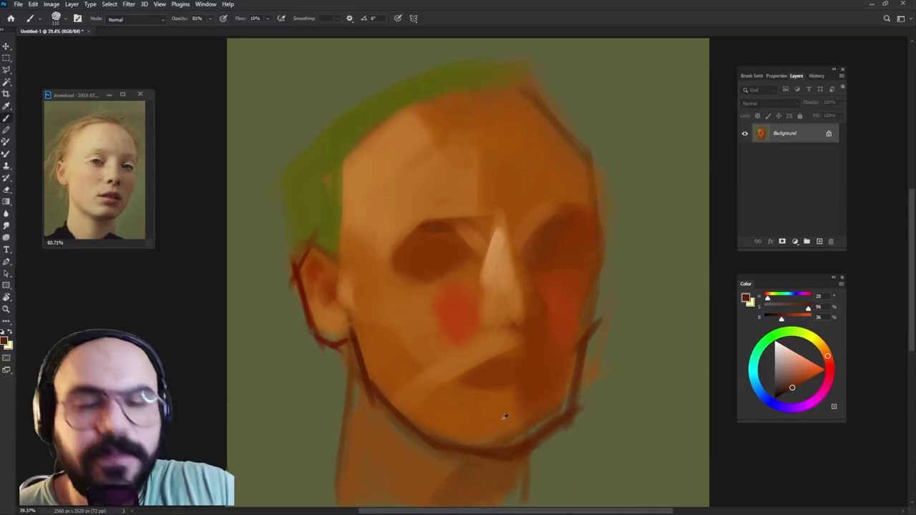
drag(492, 387, 487, 384)
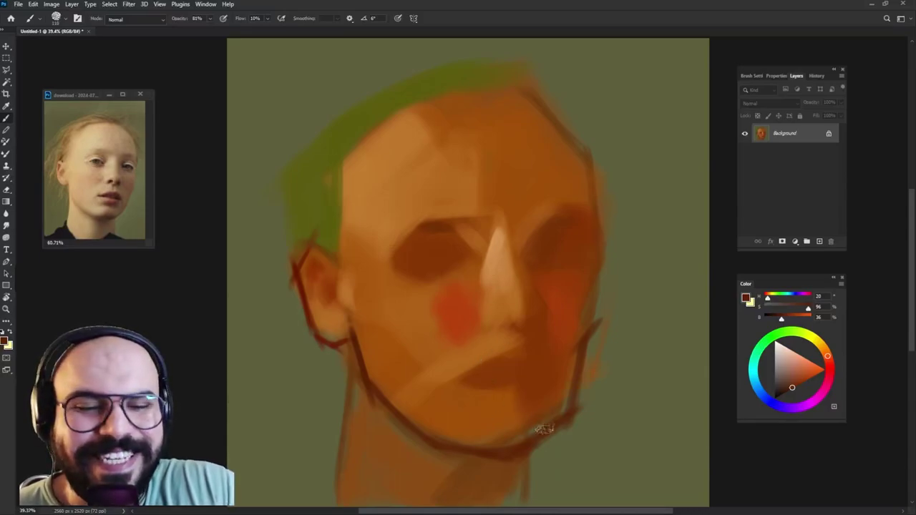
alt+click(513, 408)
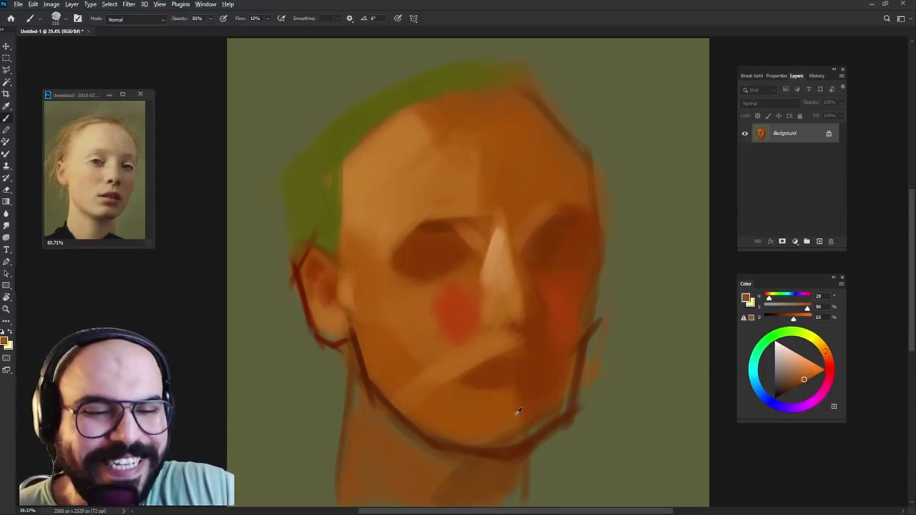
- Sample jaw and skin tones and paint a lighter tone across the mouth area
alt+click(505, 443)
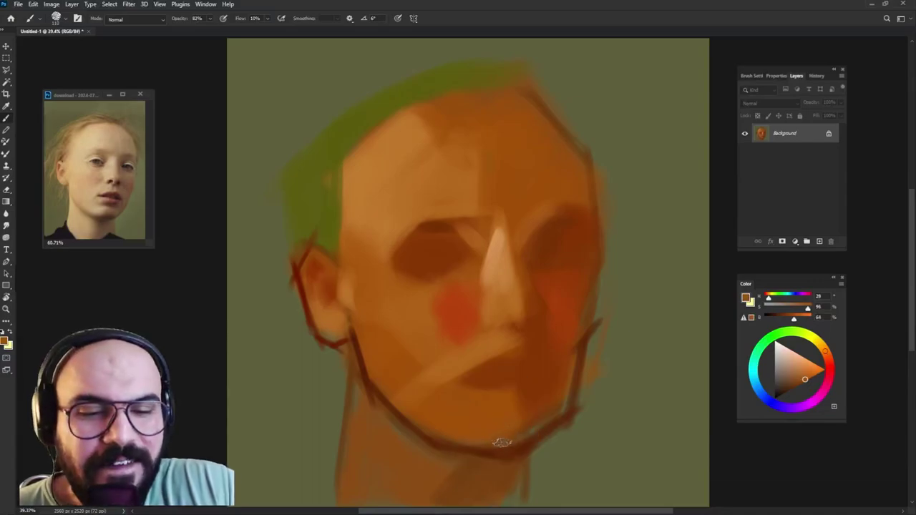
alt+click(529, 401)
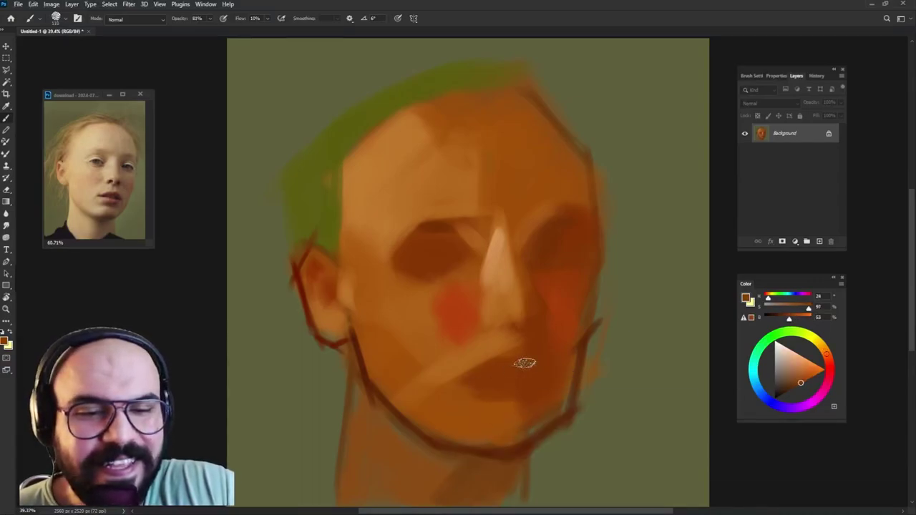
alt+click(483, 347)
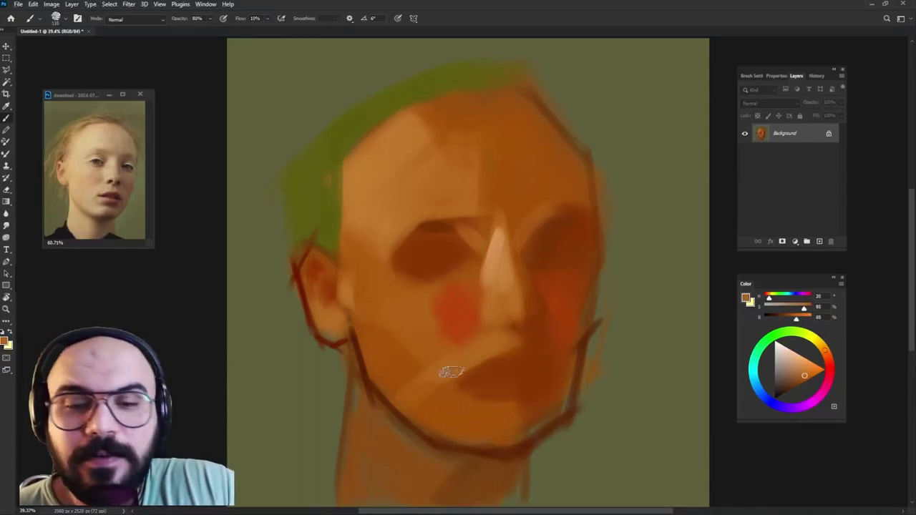
drag(451, 372, 470, 416)
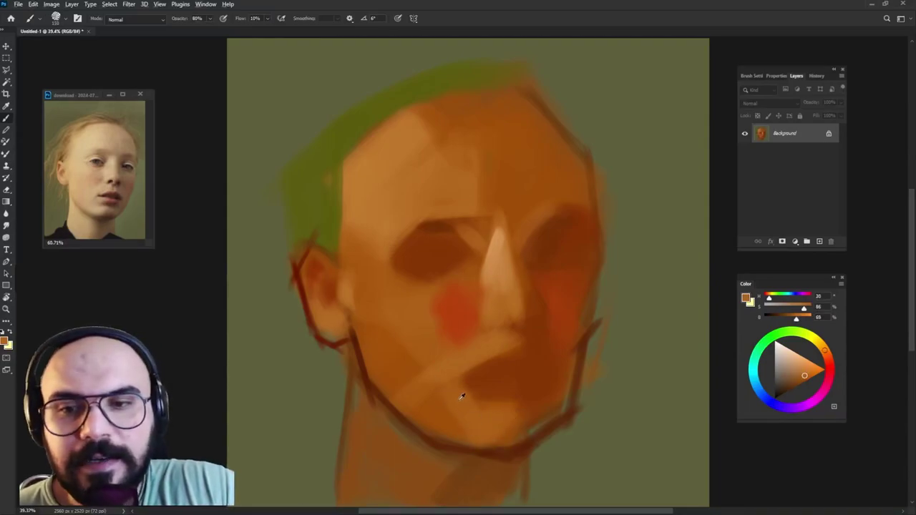
- Sample paler skin tones and paint lighter strokes along the left cheek
alt+click(372, 191)
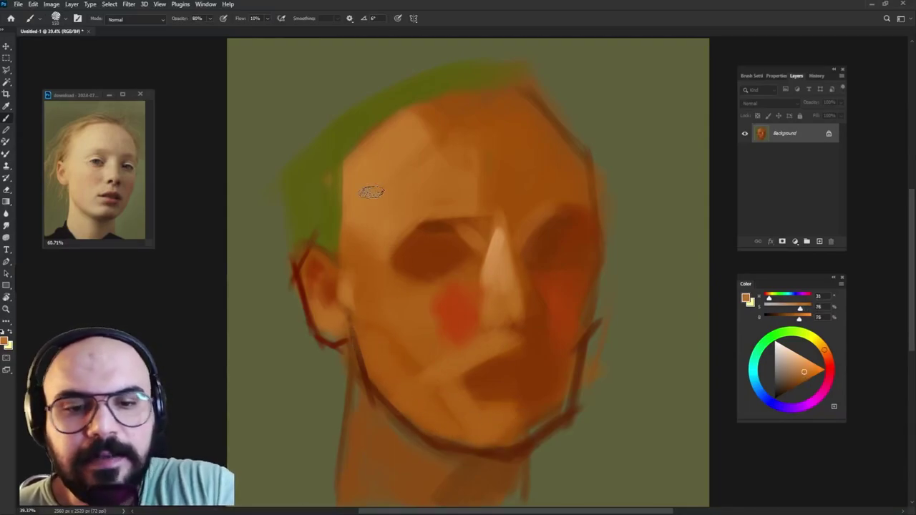
alt+click(393, 180)
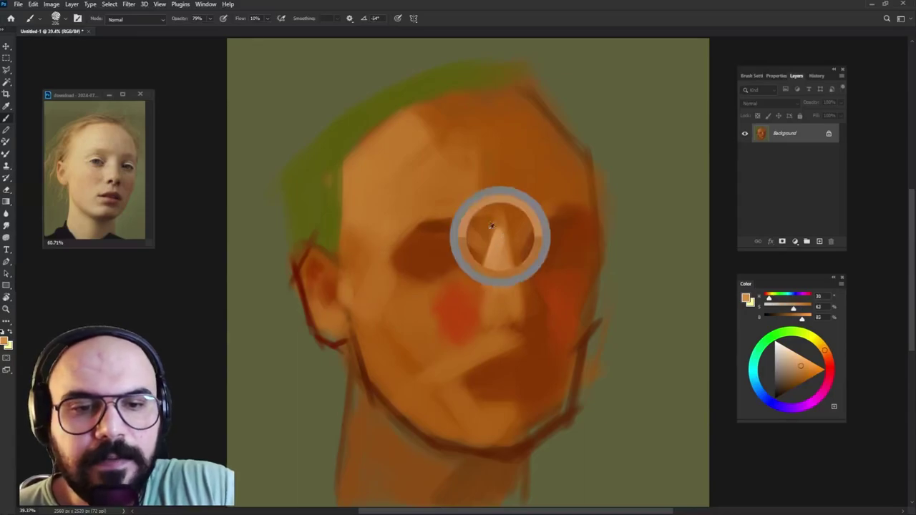
alt+click(358, 281)
alt+click(380, 272)
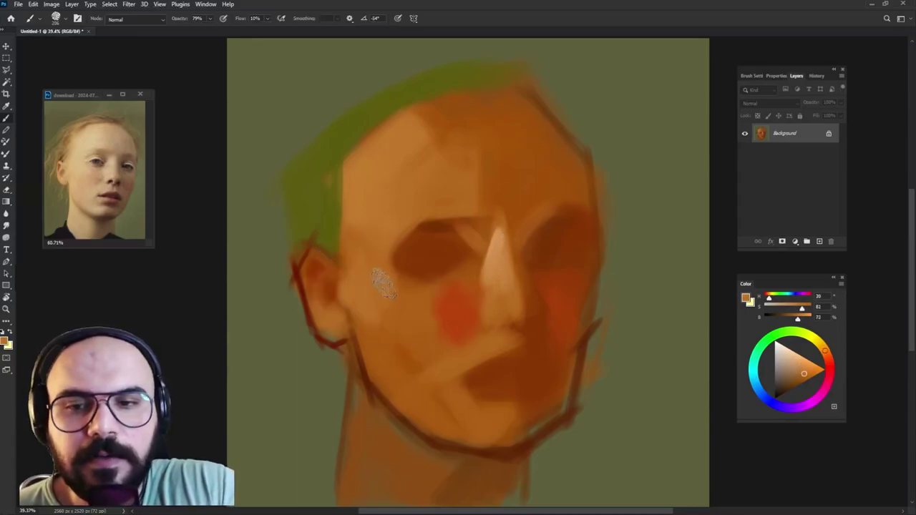
alt+click(393, 308)
alt+click(387, 281)
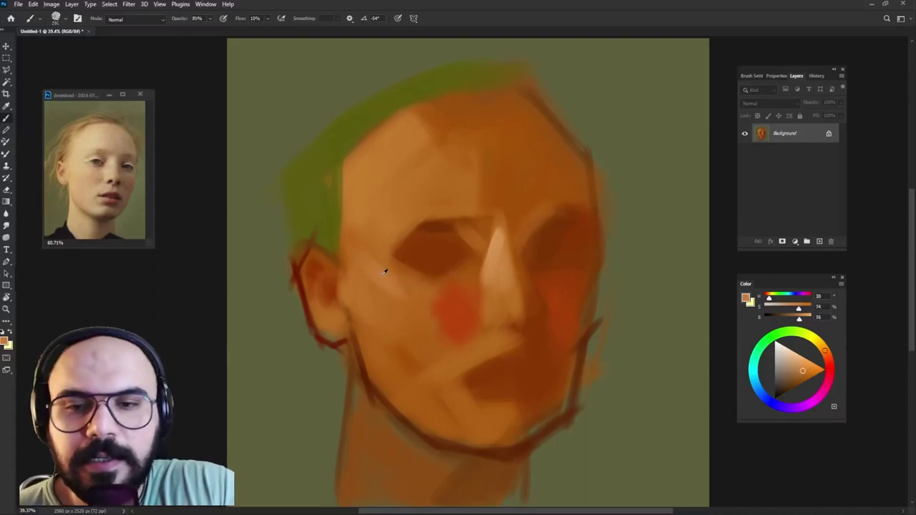
alt+click(492, 262)
drag(372, 275, 387, 313)
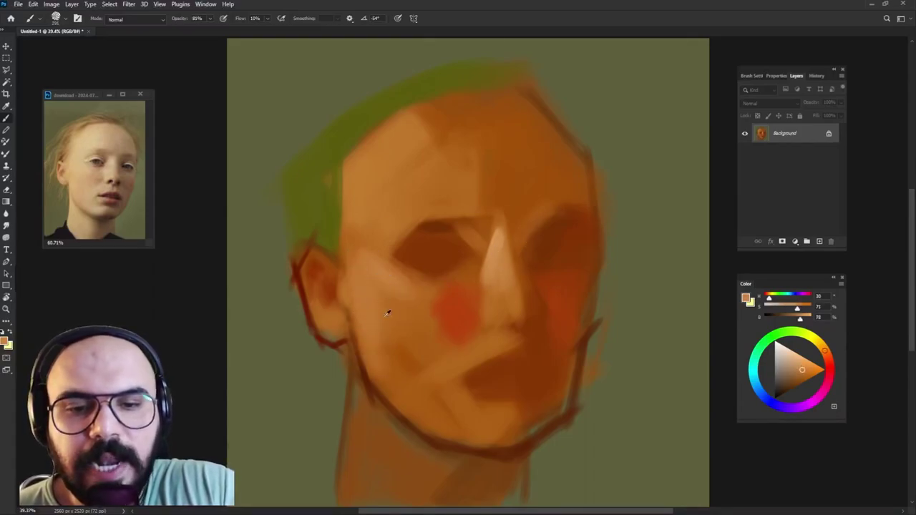
- Shrink the brush and sample orange and brown tones from forehead, brow, jaw and ear
alt+click(355, 241)
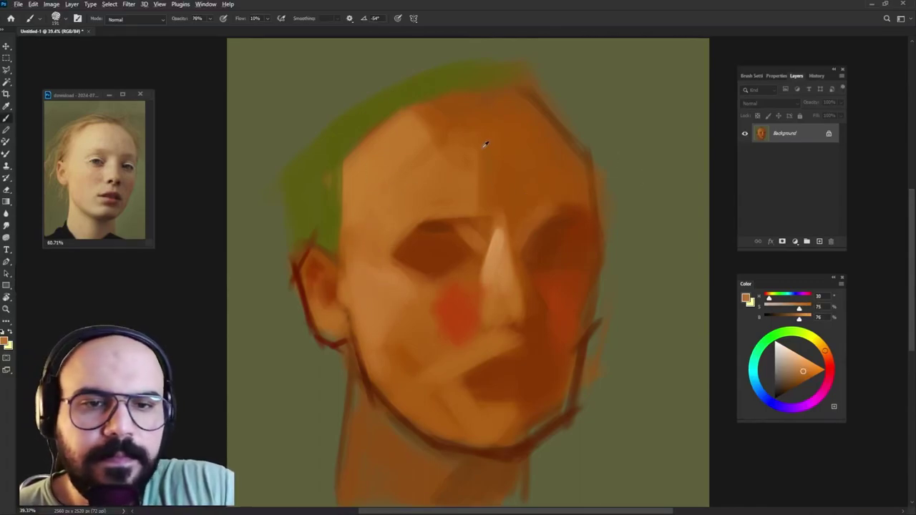
alt+click(458, 164)
alt+click(478, 169)
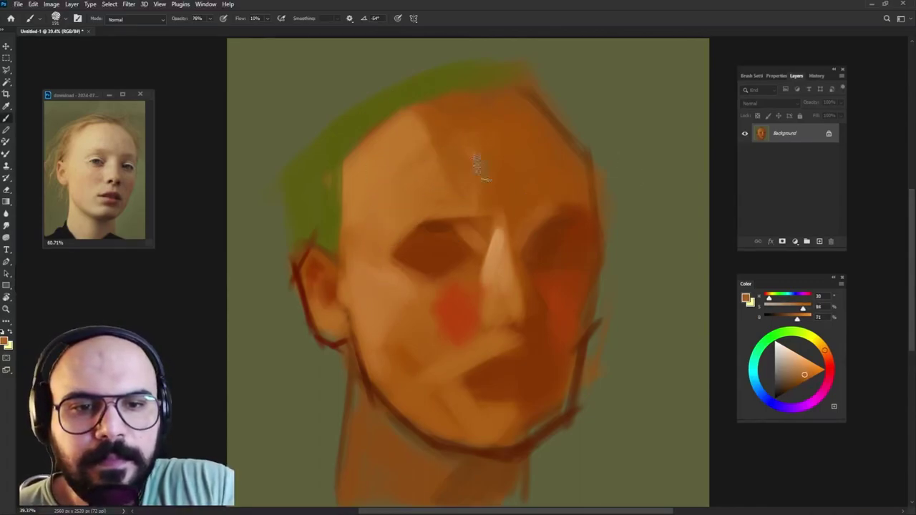
drag(526, 109, 573, 167)
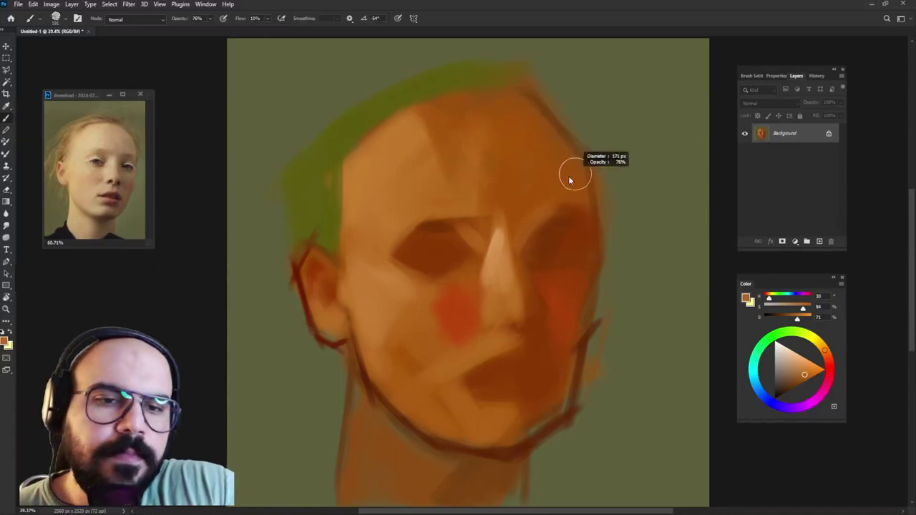
alt+click(501, 219)
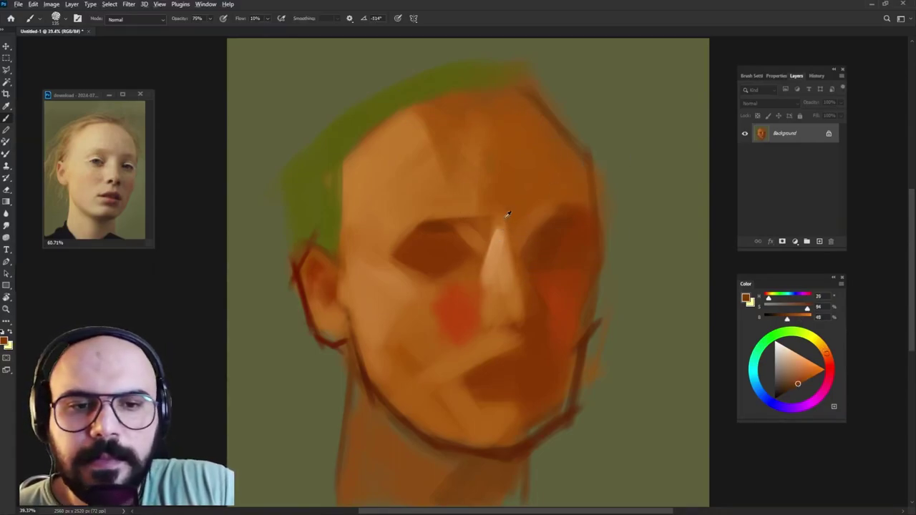
alt+click(510, 190)
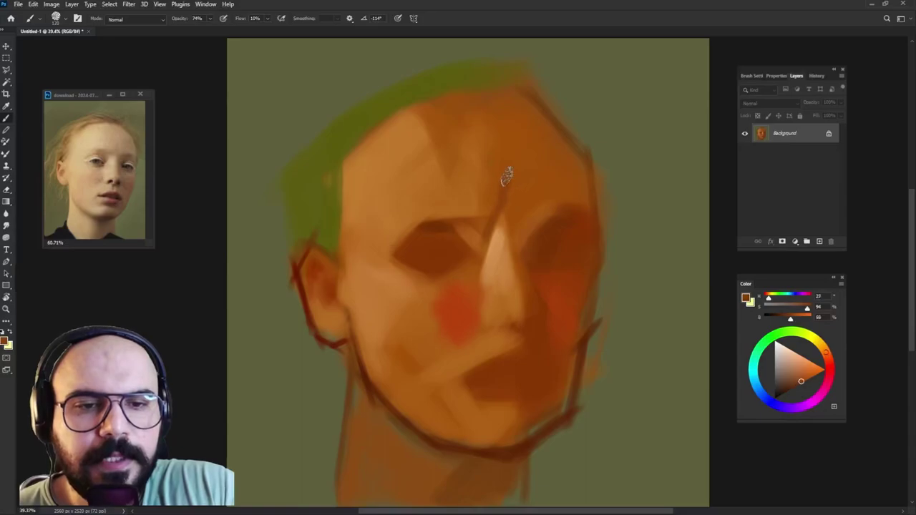
alt+click(496, 209)
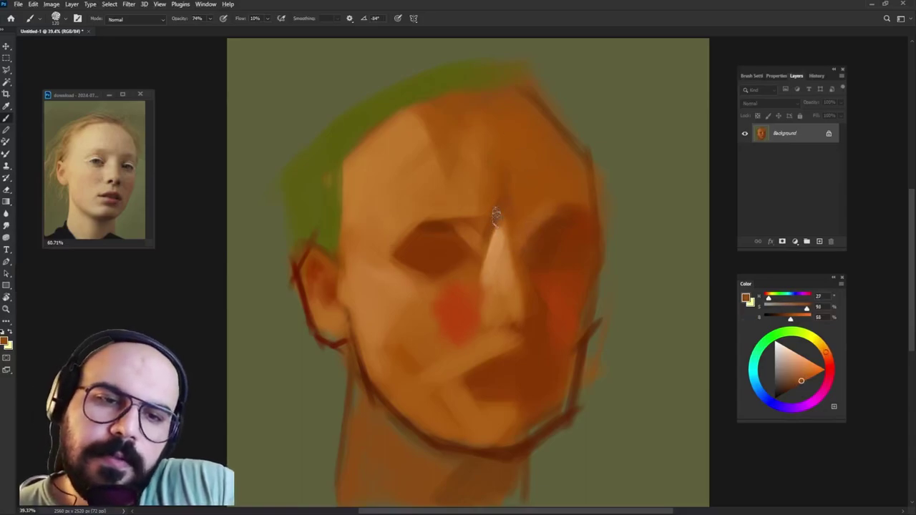
alt+click(543, 241)
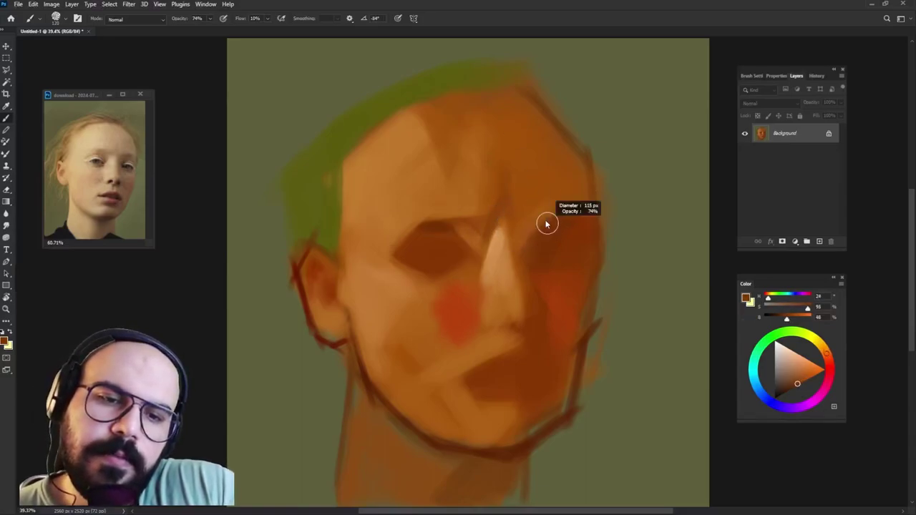
alt+click(335, 333)
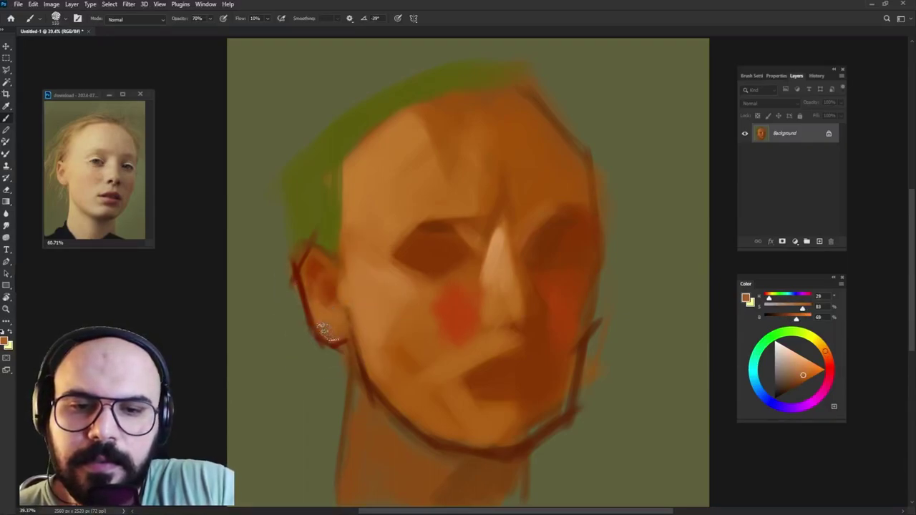
- Raise brush opacity and darken the ear's left edge with a dull dark brown
key(8)
key(9)
alt+click(525, 233)
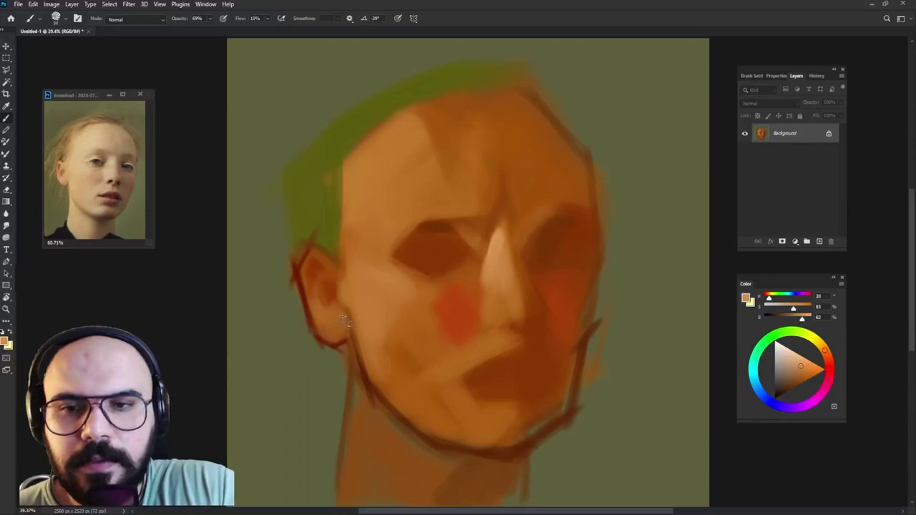
alt+click(339, 294)
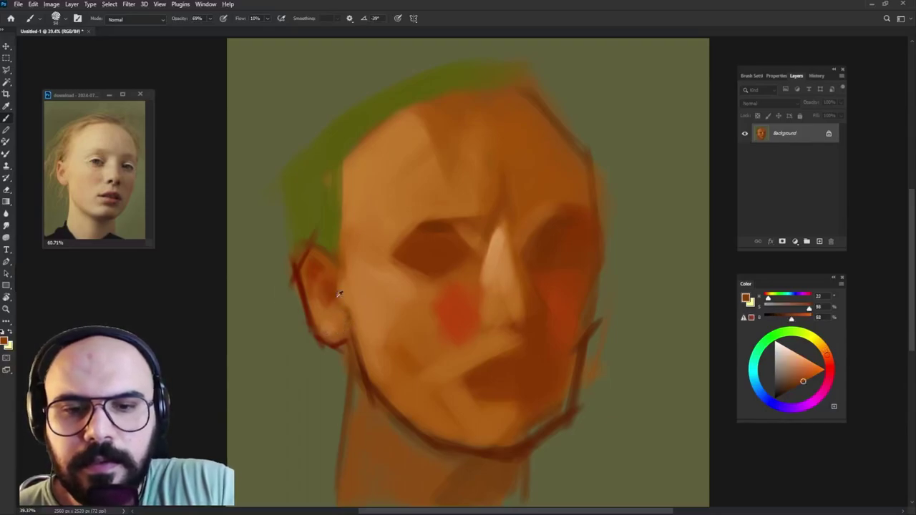
alt+click(339, 334)
drag(318, 290, 312, 321)
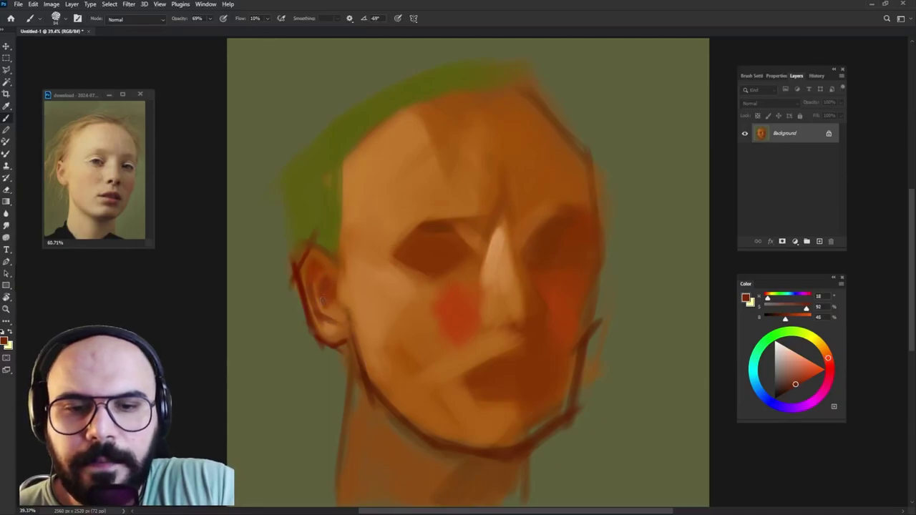
- Lower the brush opacity and sample a lighter orange from the cheek
key(6)
key(7)
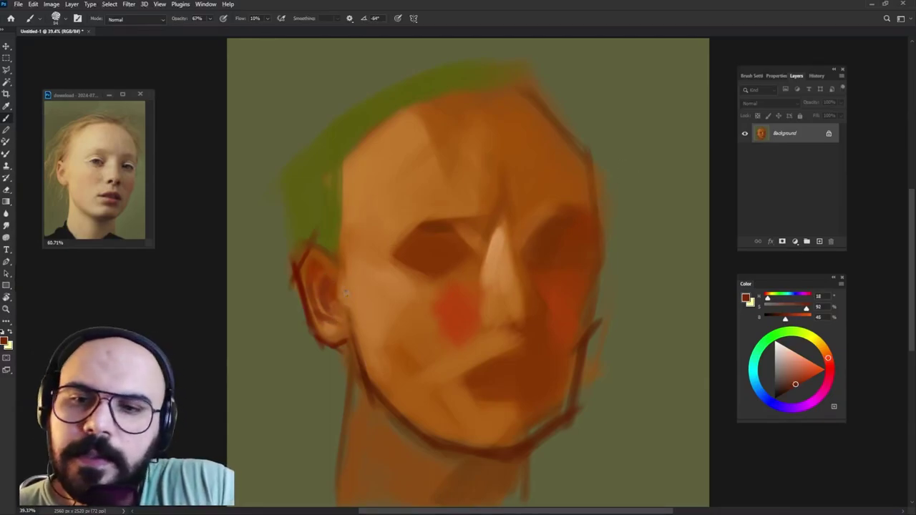
alt+click(353, 281)
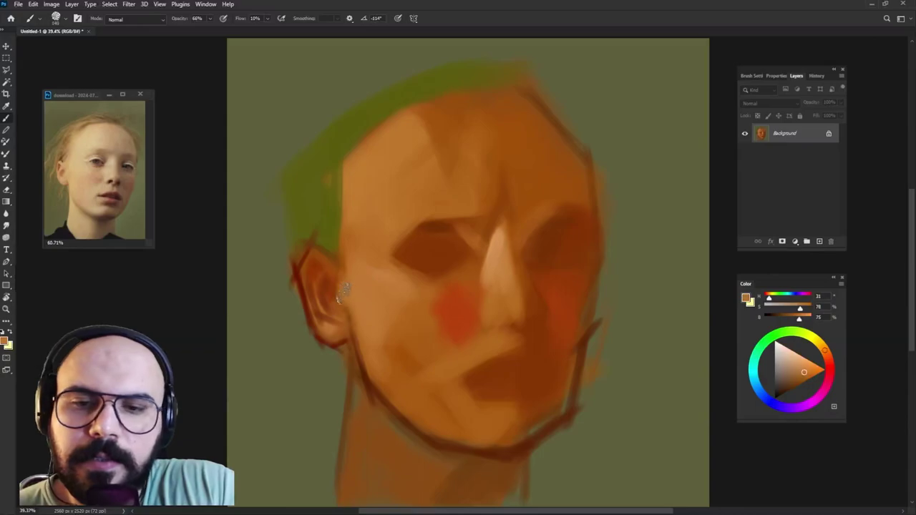
key(6)
key(4)
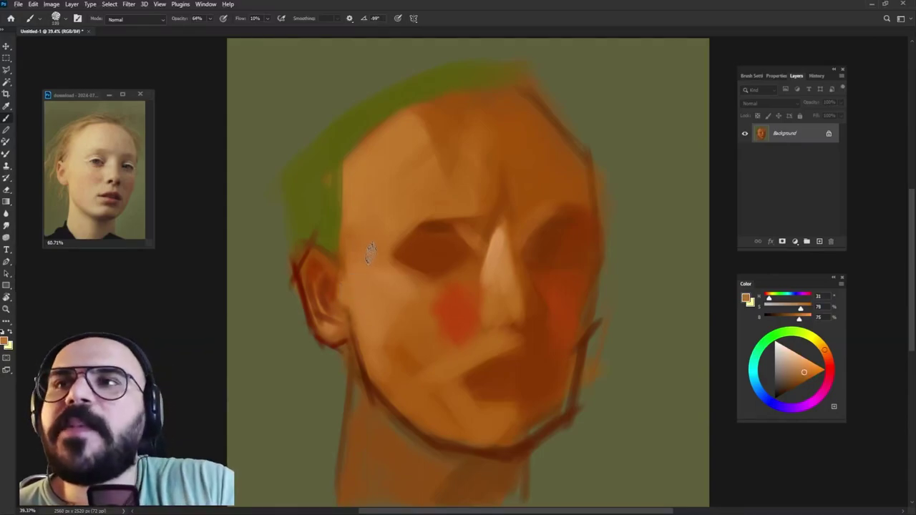
- Lighten the colour to yellow-green and paint a stroke along the hair edge
alt+click(327, 245)
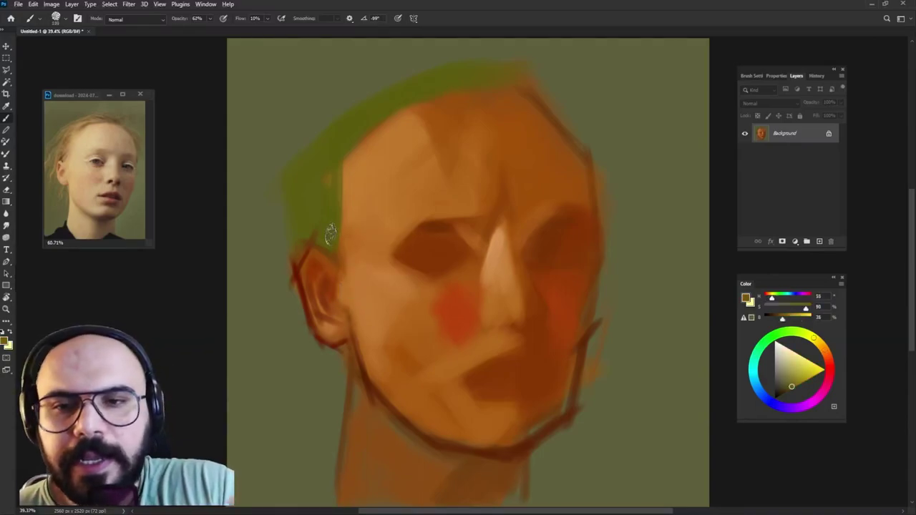
key(6)
key(2)
drag(791, 387, 802, 374)
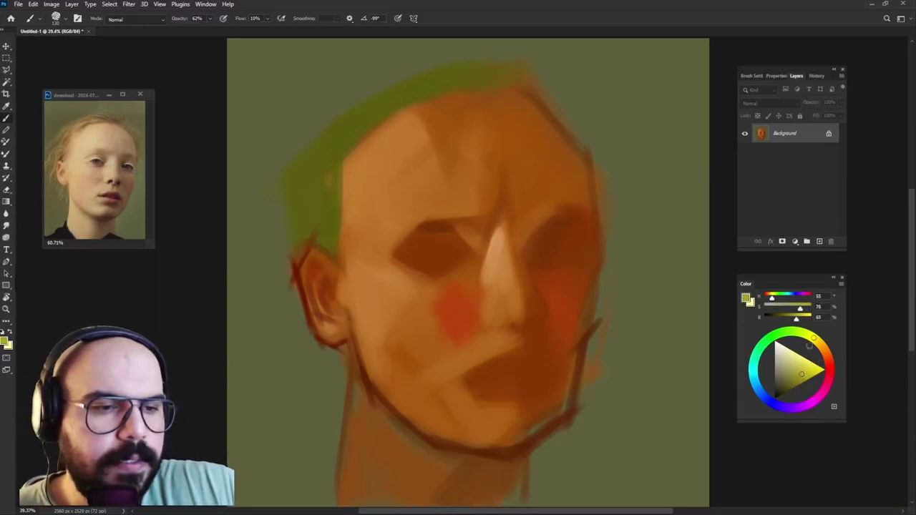
mouse_move(334, 236)
mouse_down()
mouse_move(322, 169)
mouse_move(333, 199)
mouse_move(299, 251)
mouse_move(295, 188)
mouse_move(289, 214)
mouse_move(307, 172)
mouse_move(288, 161)
mouse_up()
- Rework the green hair band across the head in a darker olive green
alt+click(322, 190)
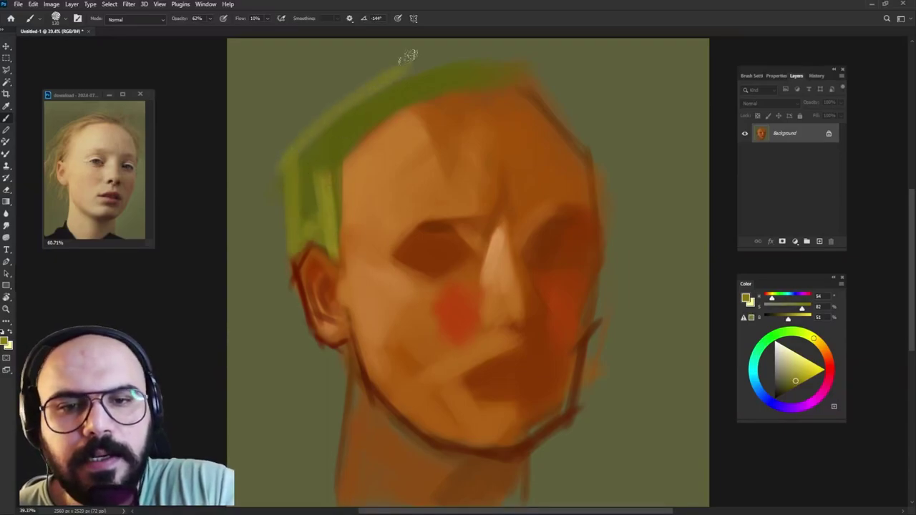
mouse_move(408, 56)
mouse_down()
mouse_move(429, 75)
mouse_move(497, 63)
mouse_up()
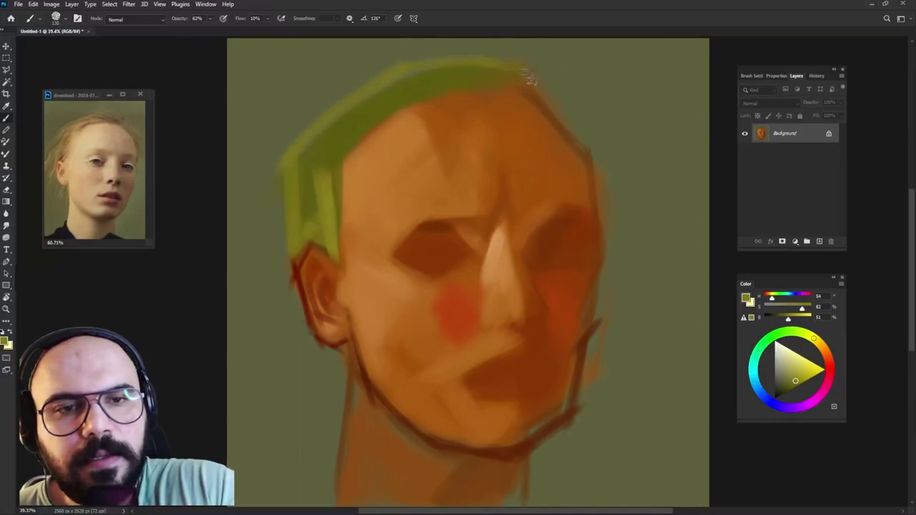
right_click(575, 94)
click(528, 83)
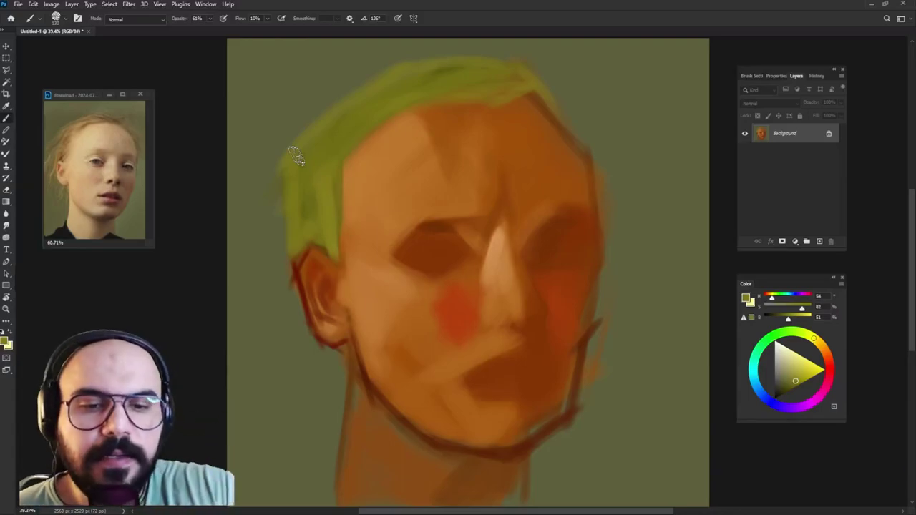
- Sample browns from the jaw, neck and chin with a slightly smaller, more opaque brush
alt+click(368, 368)
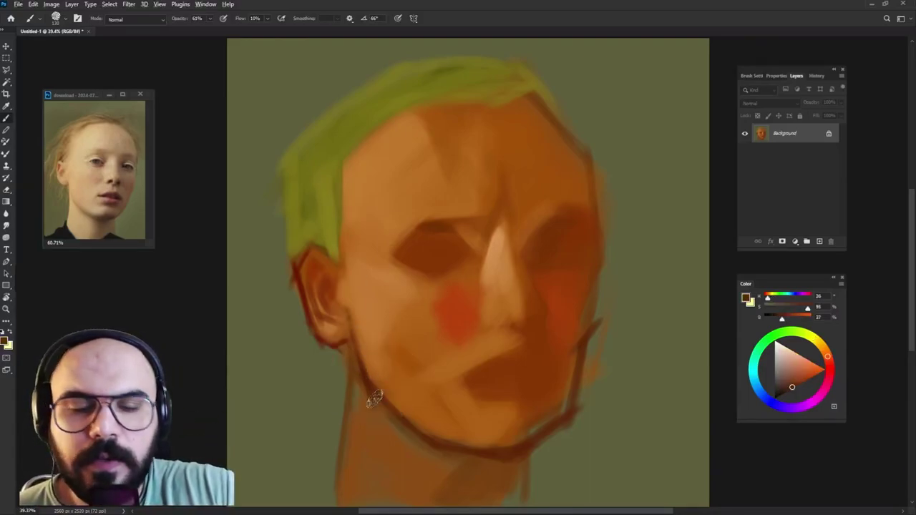
drag(367, 394, 370, 388)
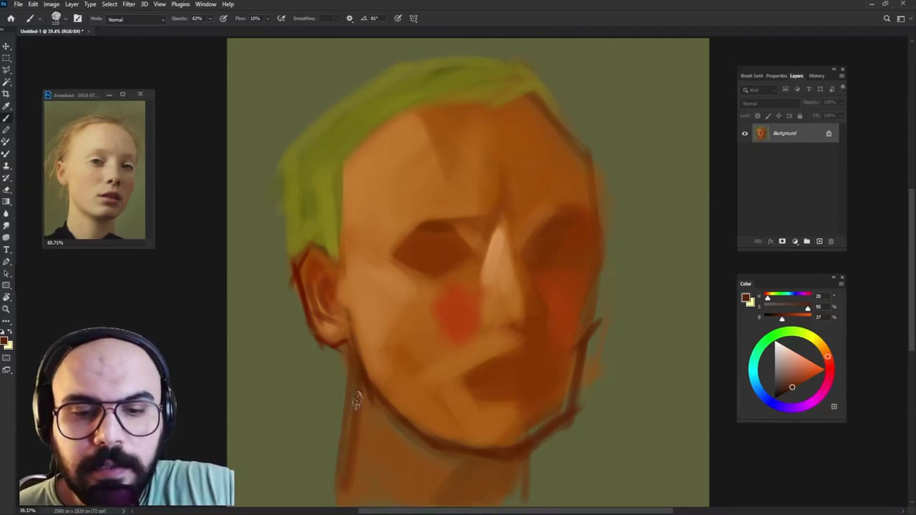
alt+click(344, 365)
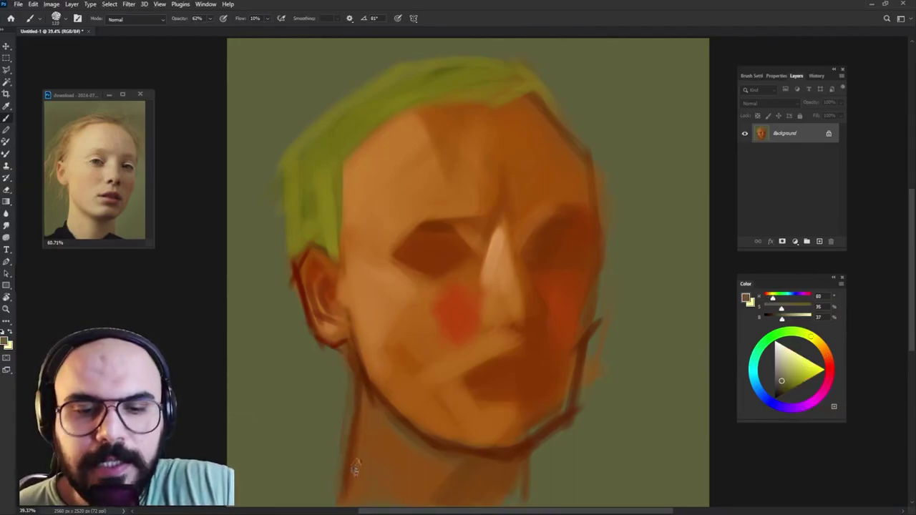
alt+click(543, 401)
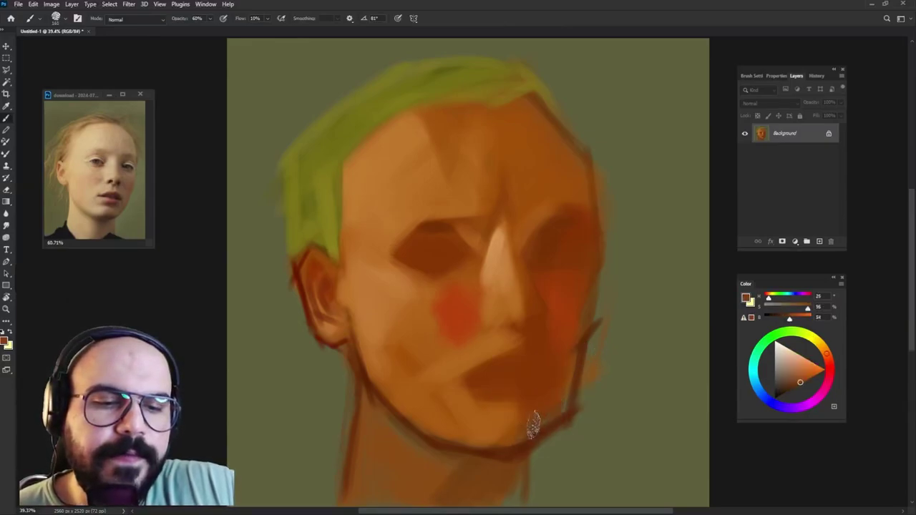
alt+click(590, 315)
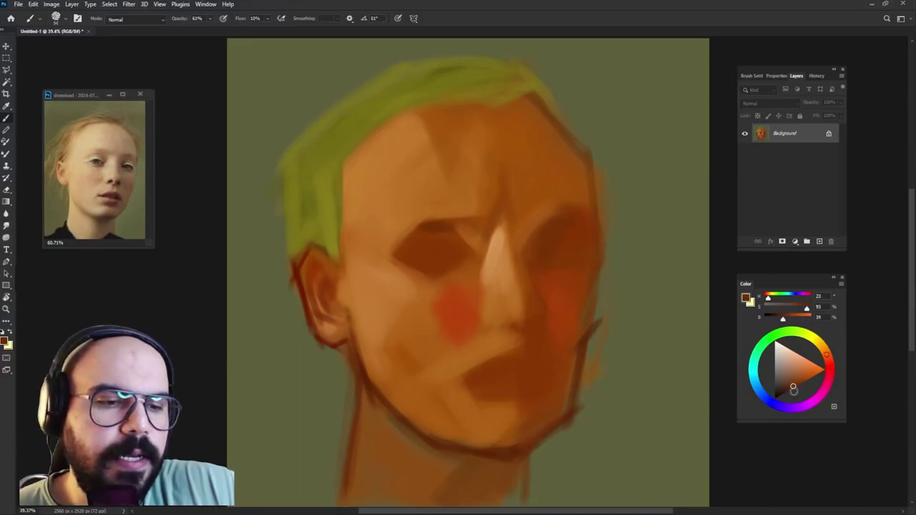
alt+right_click(579, 312)
alt+right_click(598, 279)
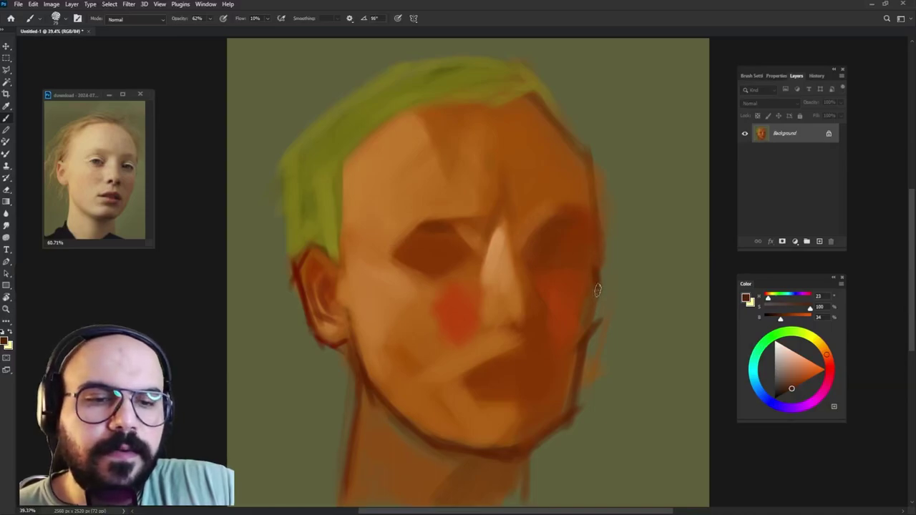
- Darken the right cheek and jawline edges and dab dark accents along the jaw
drag(596, 286, 597, 323)
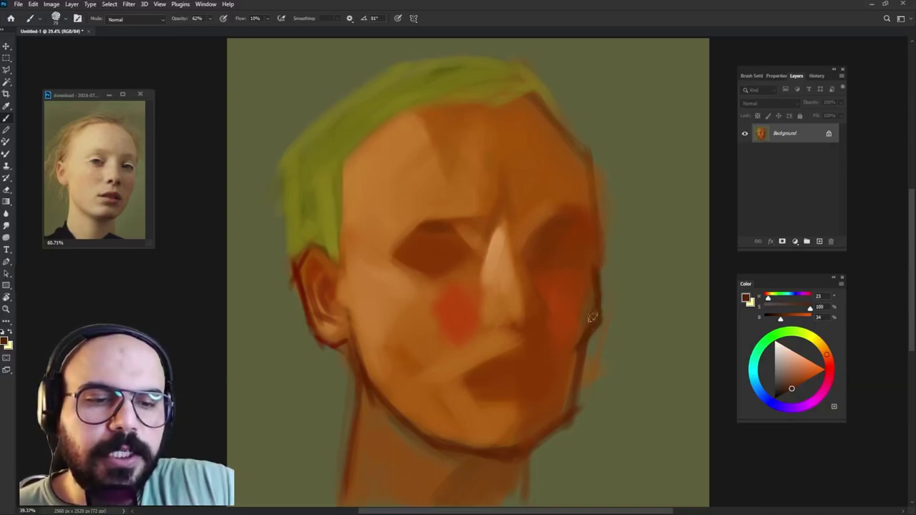
mouse_move(582, 351)
mouse_down()
mouse_move(580, 403)
mouse_move(555, 447)
mouse_up()
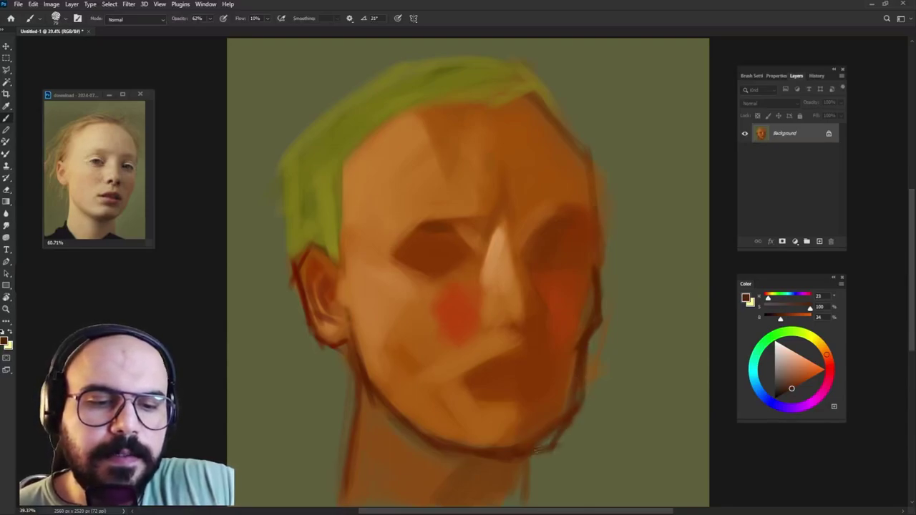
alt+click(566, 375)
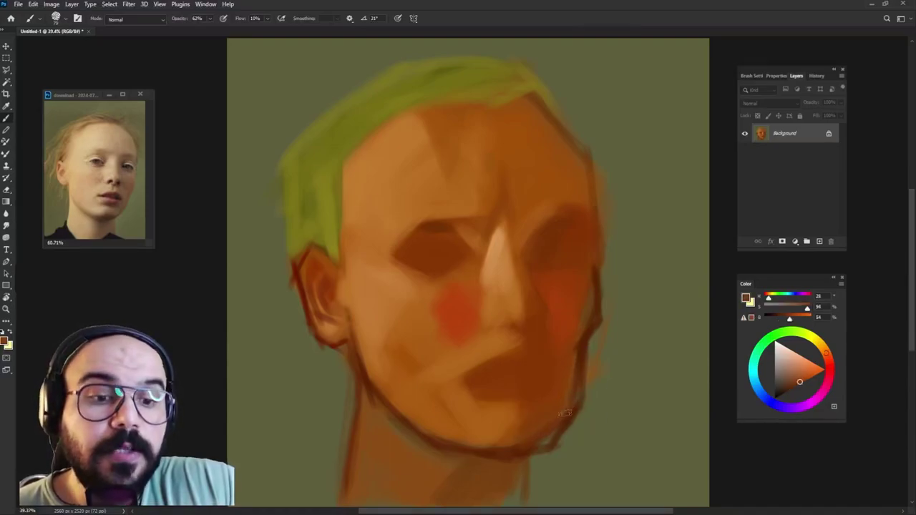
alt+click(506, 435)
alt+click(513, 449)
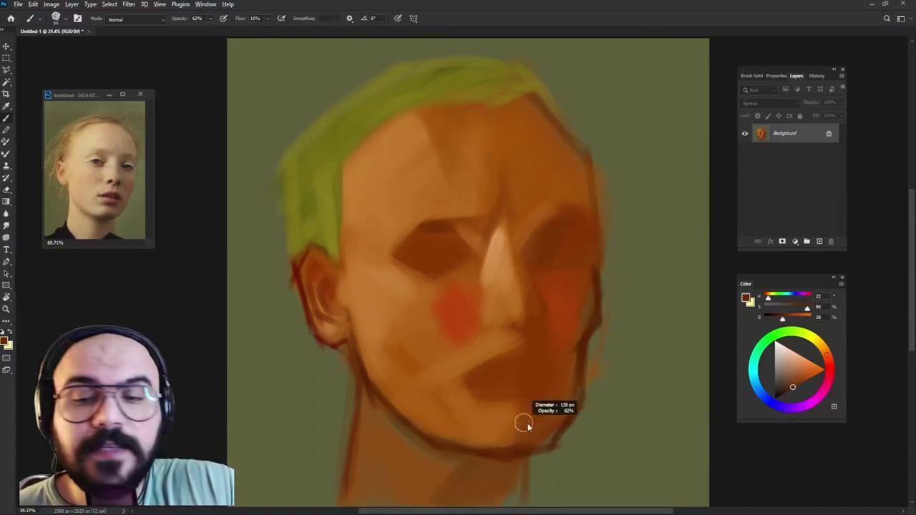
drag(508, 437, 542, 438)
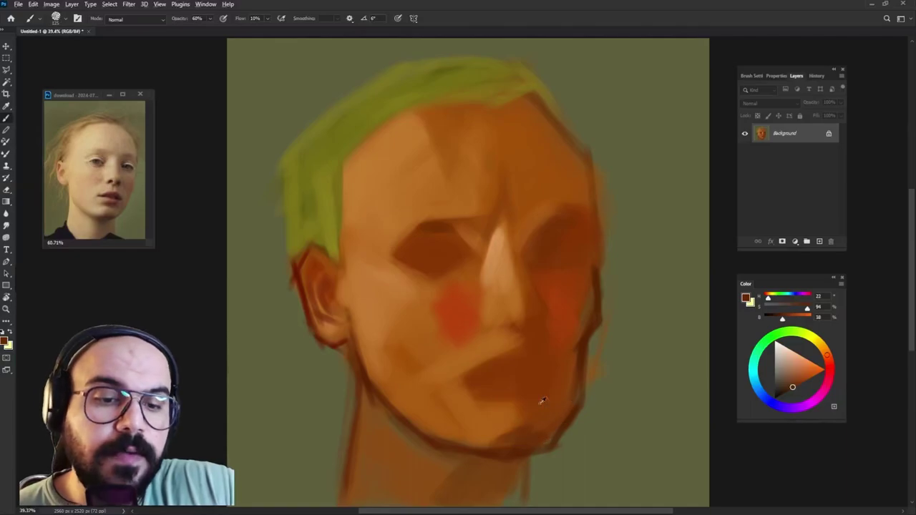
- Sample light and dark oranges from the cheek, nose and right jaw
alt+click(497, 306)
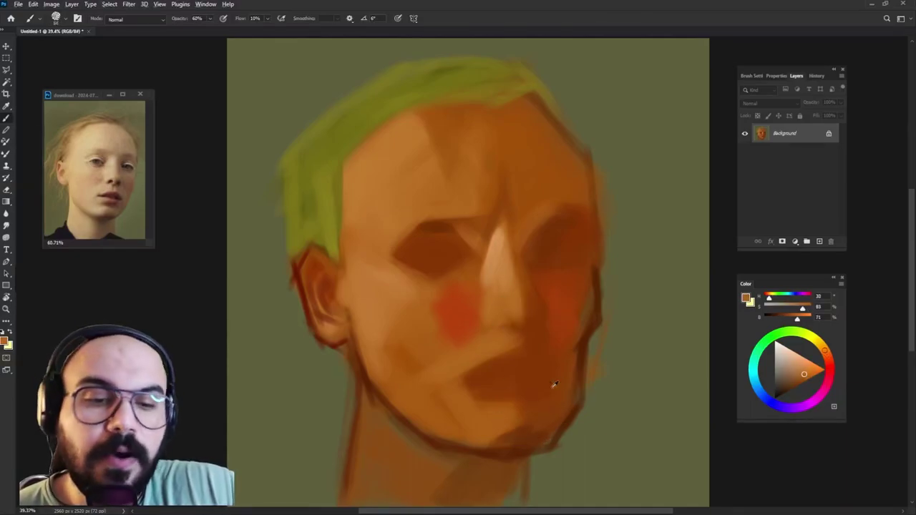
alt+click(590, 324)
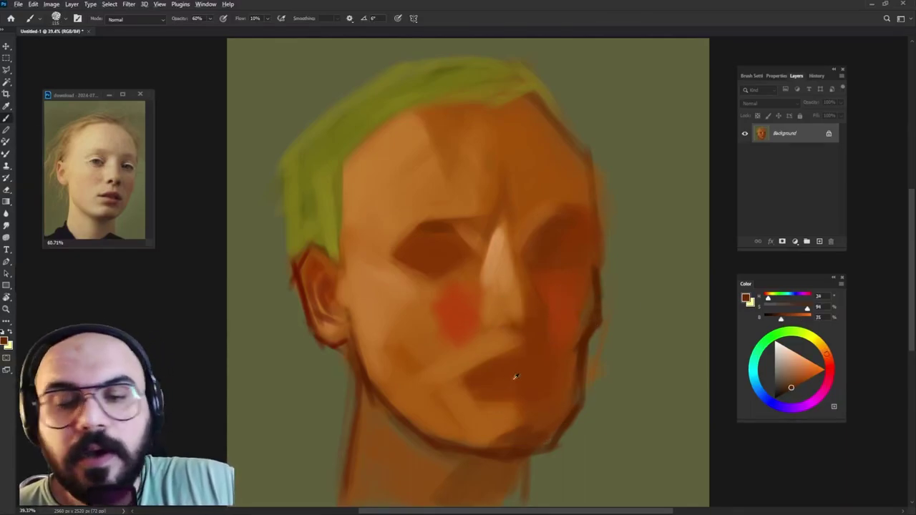
alt+click(501, 286)
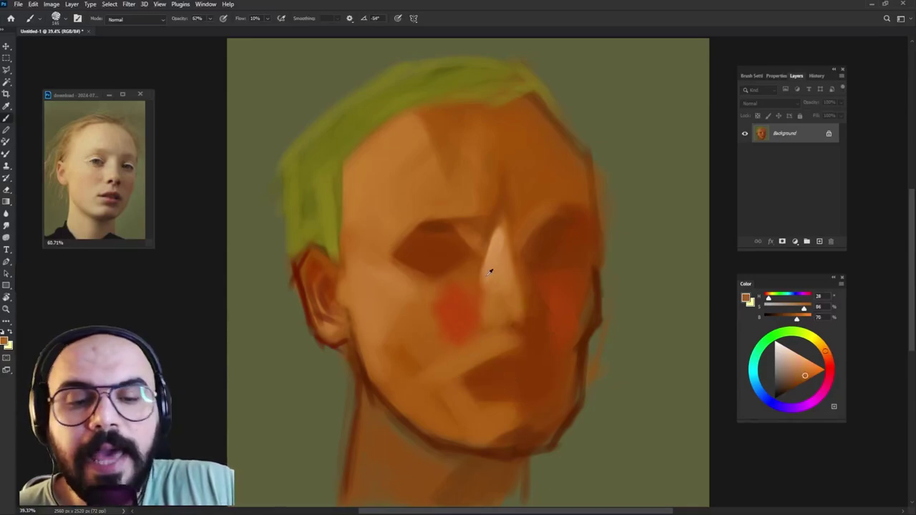
alt+click(501, 283)
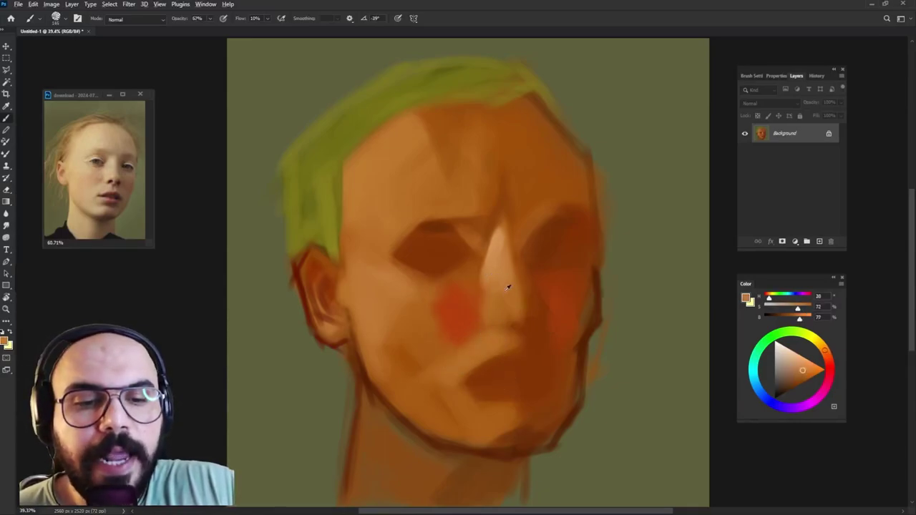
alt+click(493, 338)
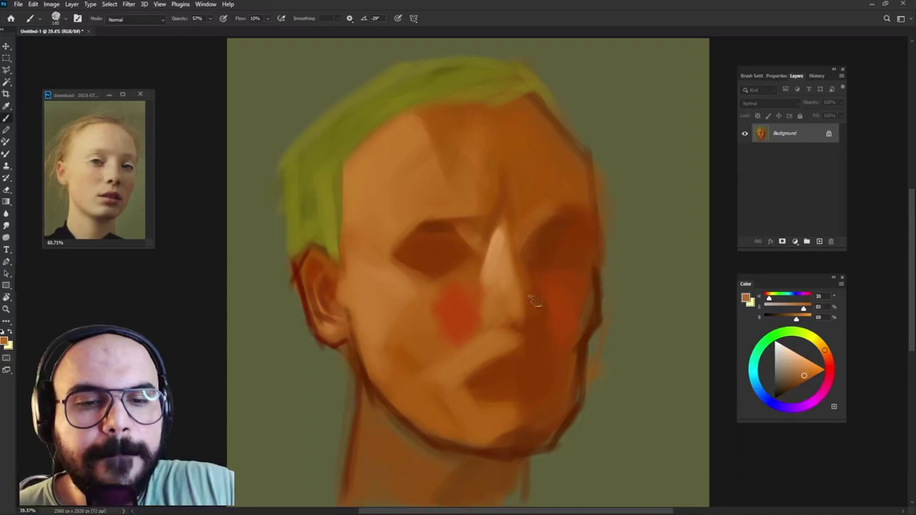
alt+click(542, 333)
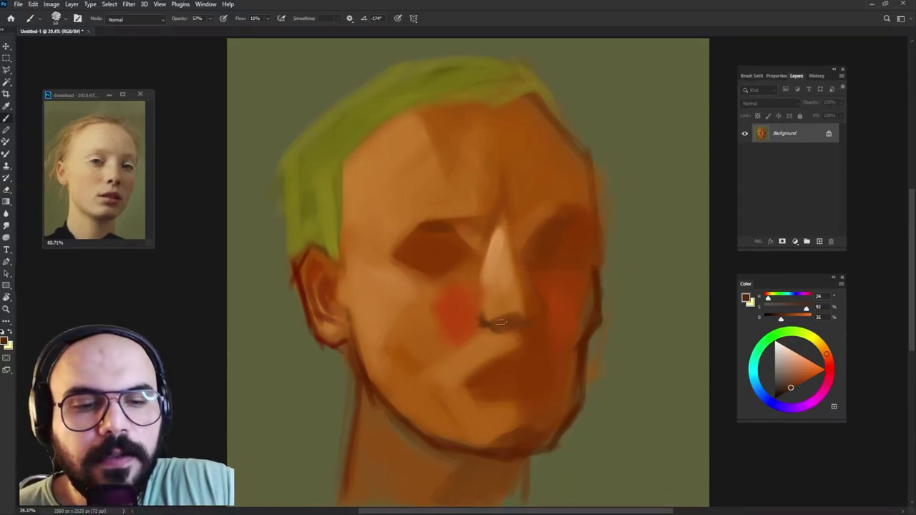
- Dismiss the brush menu and sample lighter and darker skin tones around the nose
right_click(501, 323)
key(Escape)
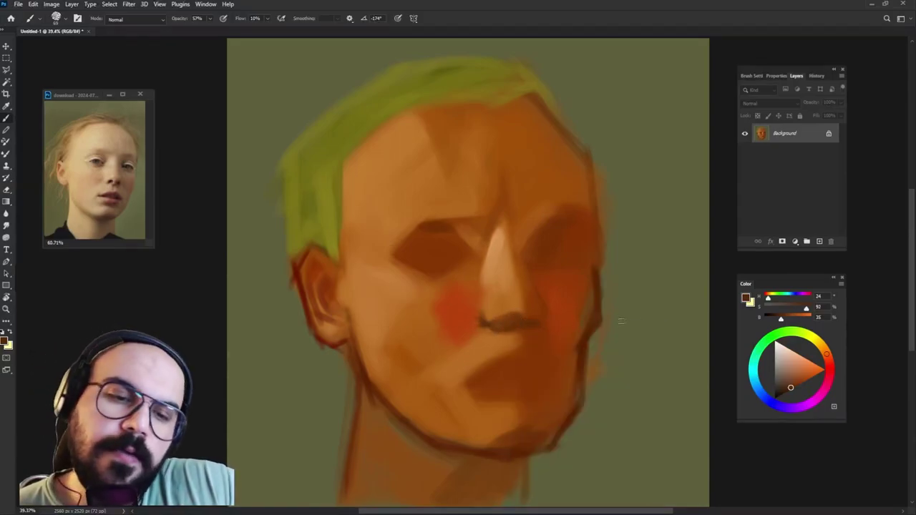
alt+click(496, 320)
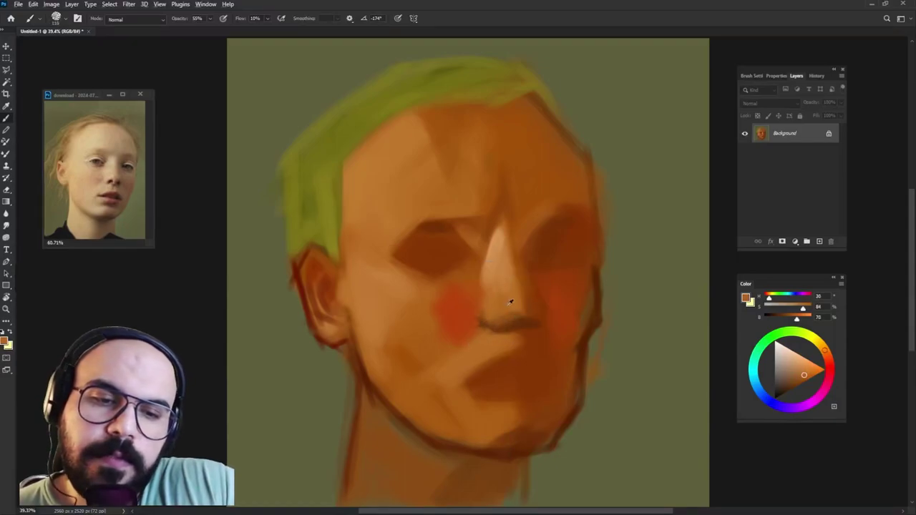
alt+click(529, 308)
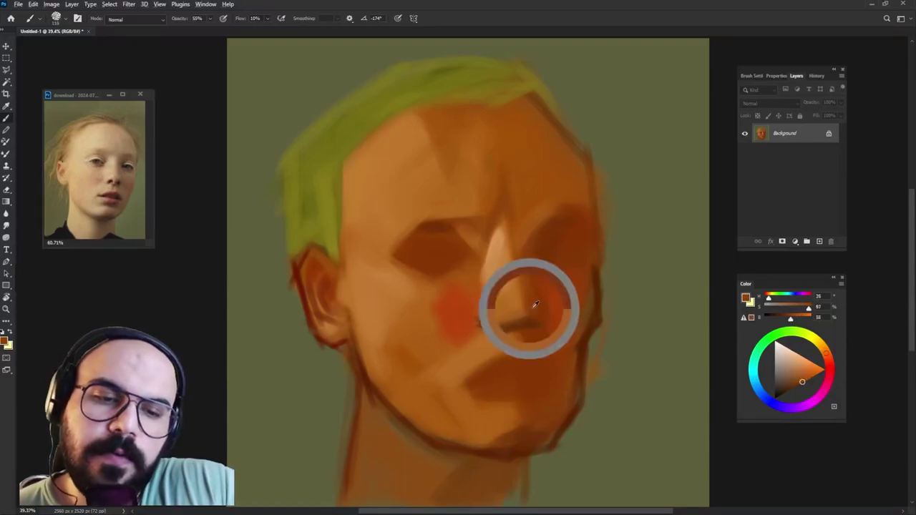
alt+click(487, 324)
alt+click(489, 264)
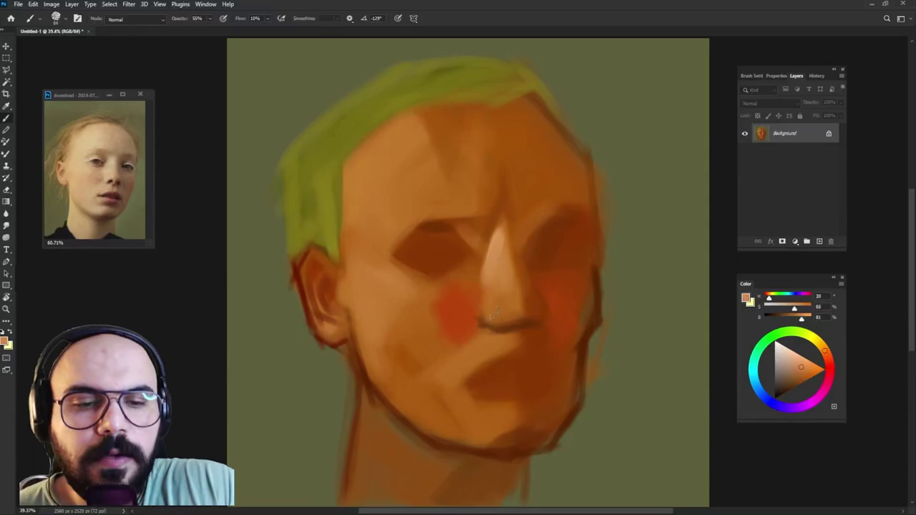
alt+click(491, 288)
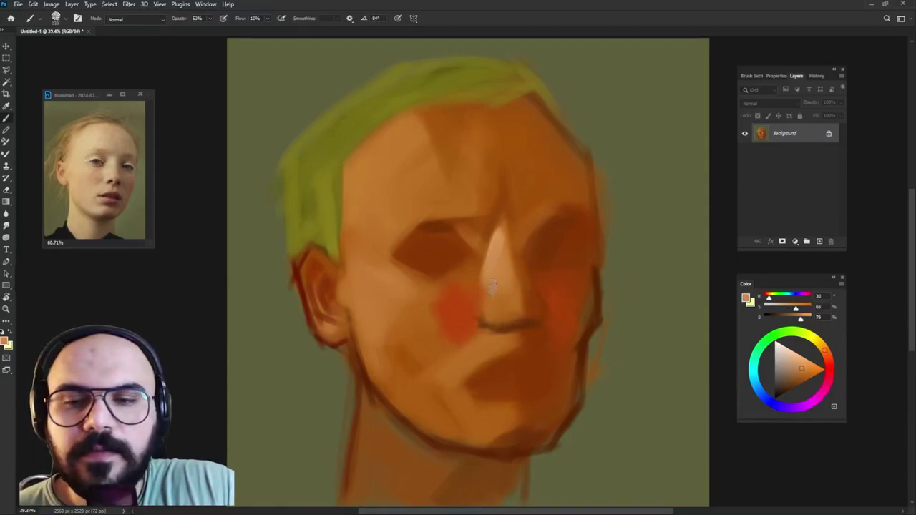
- Sample redder nose tones, a dark shadow brown and eye-socket tones
alt+click(491, 272)
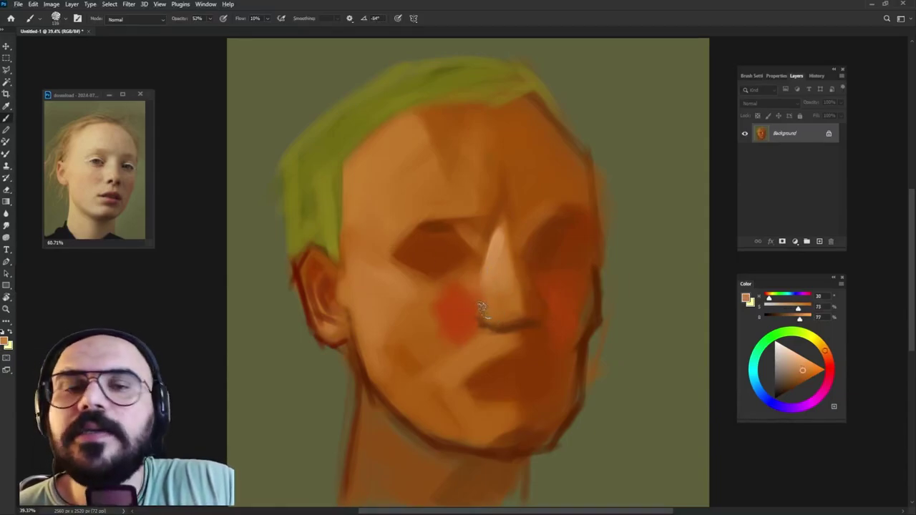
alt+click(483, 279)
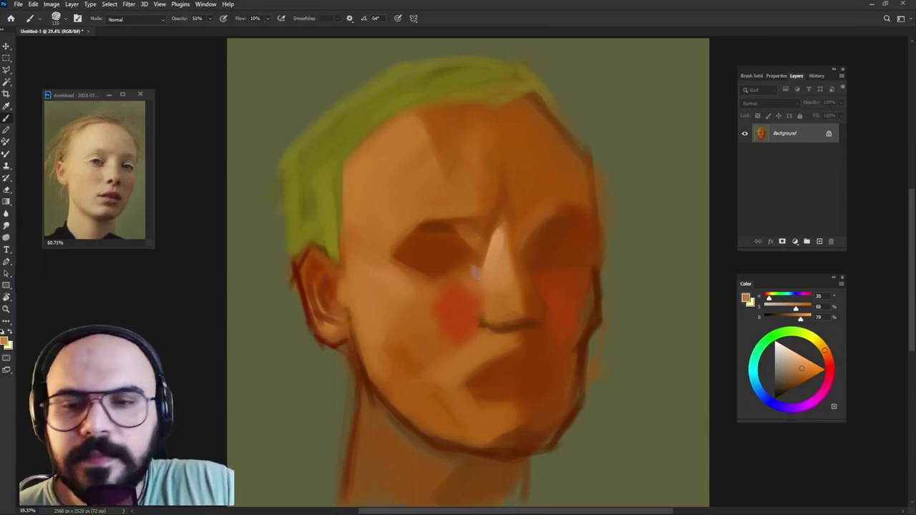
alt+click(476, 259)
alt+click(444, 225)
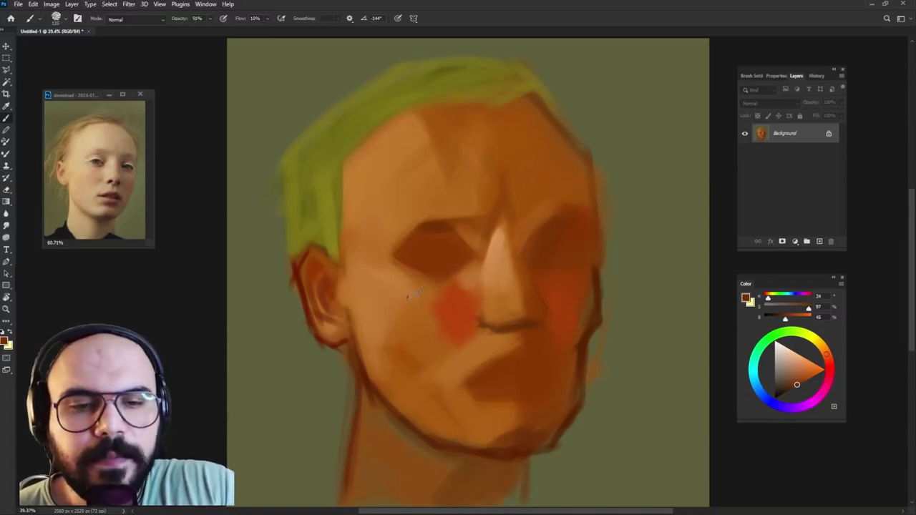
alt+click(452, 272)
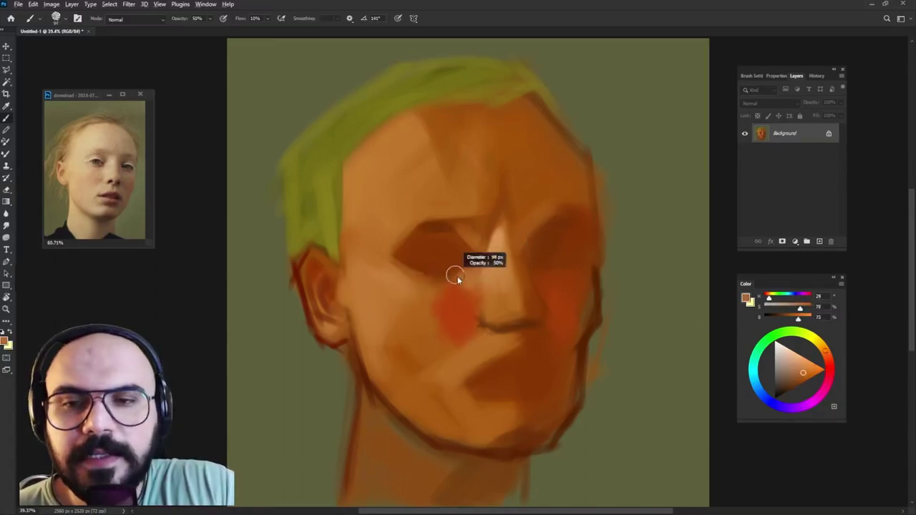
alt+click(428, 279)
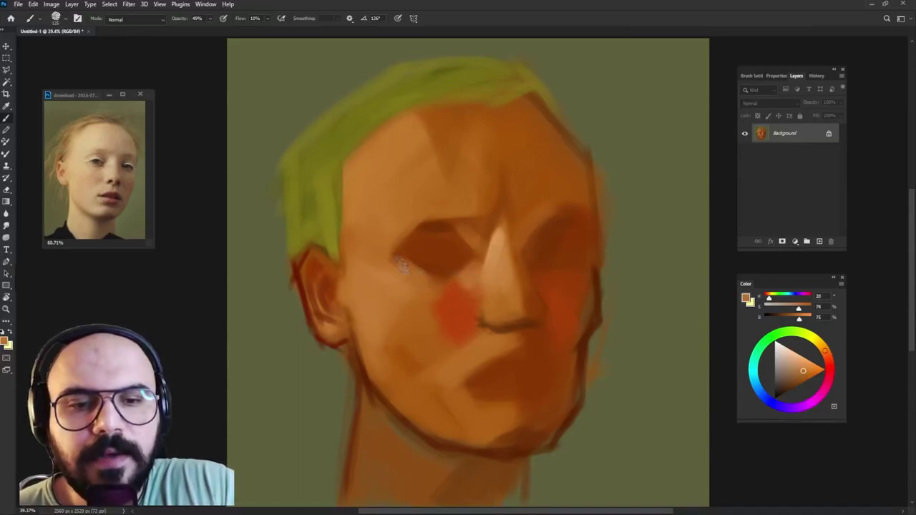
alt+click(490, 265)
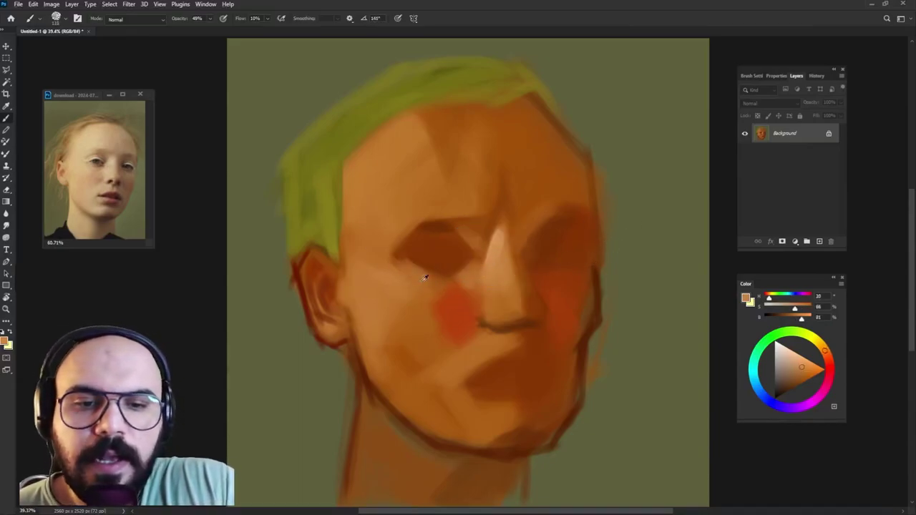
alt+click(442, 268)
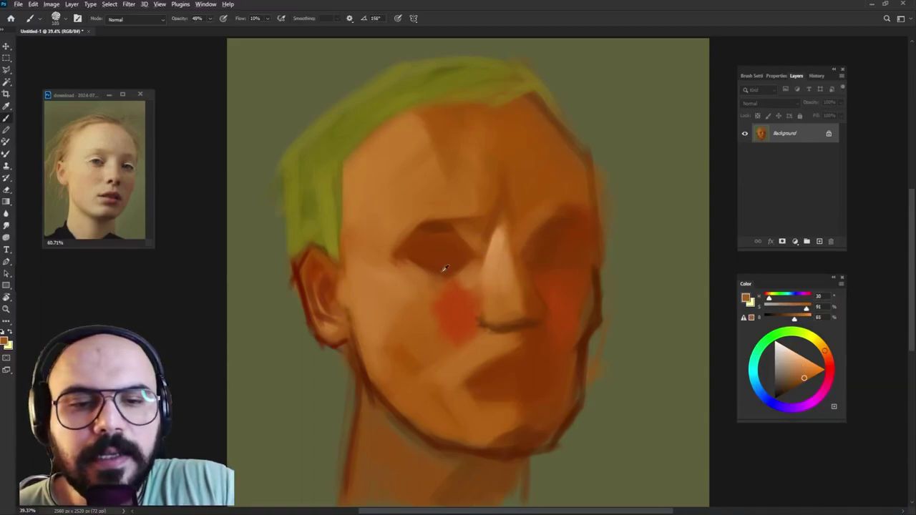
- Adjust brush size and opacity while sampling oranges near the left eye and brow
alt+click(406, 225)
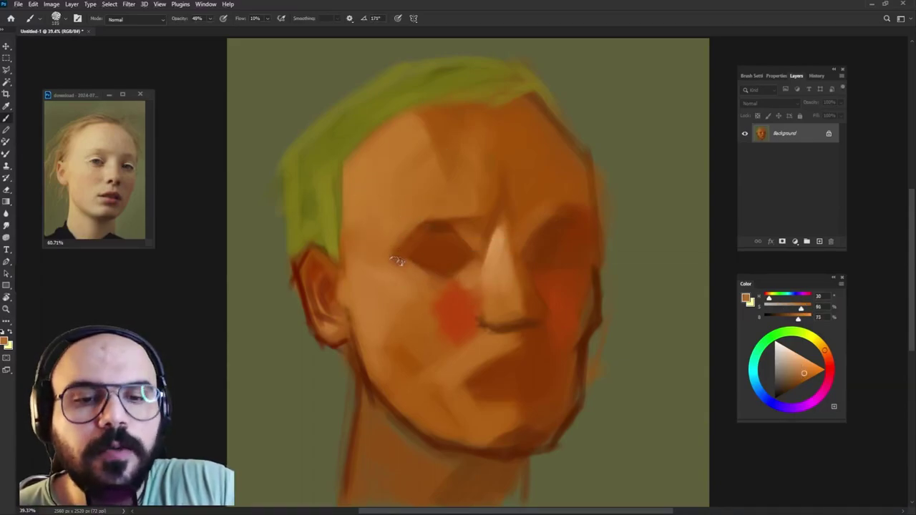
drag(571, 243, 572, 240)
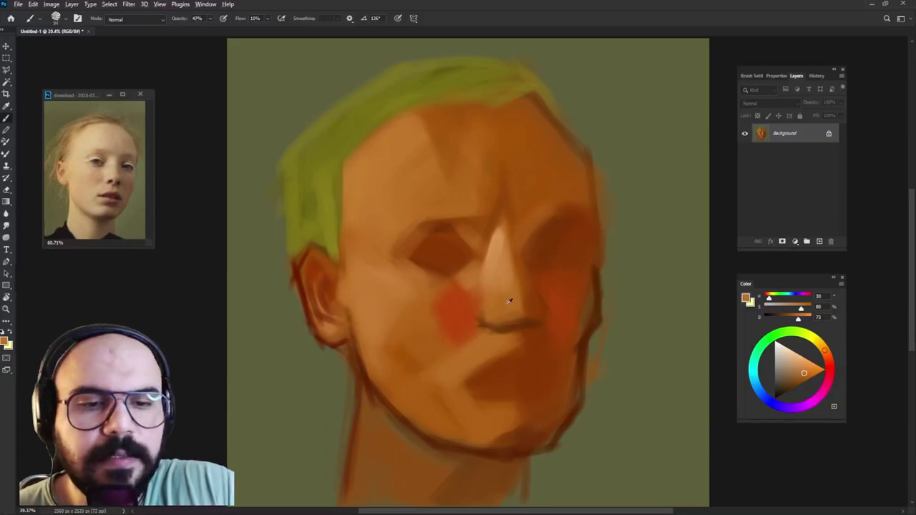
alt+click(543, 241)
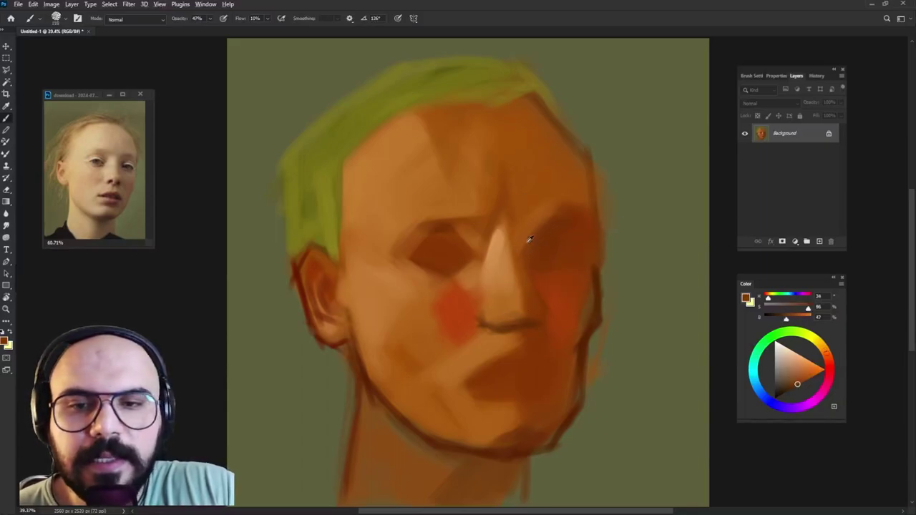
alt+click(498, 272)
drag(492, 291, 485, 273)
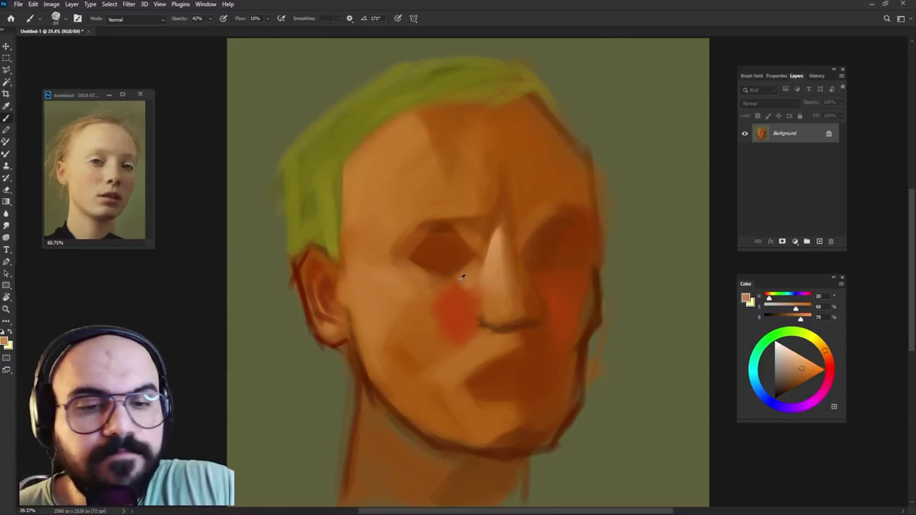
alt+click(466, 223)
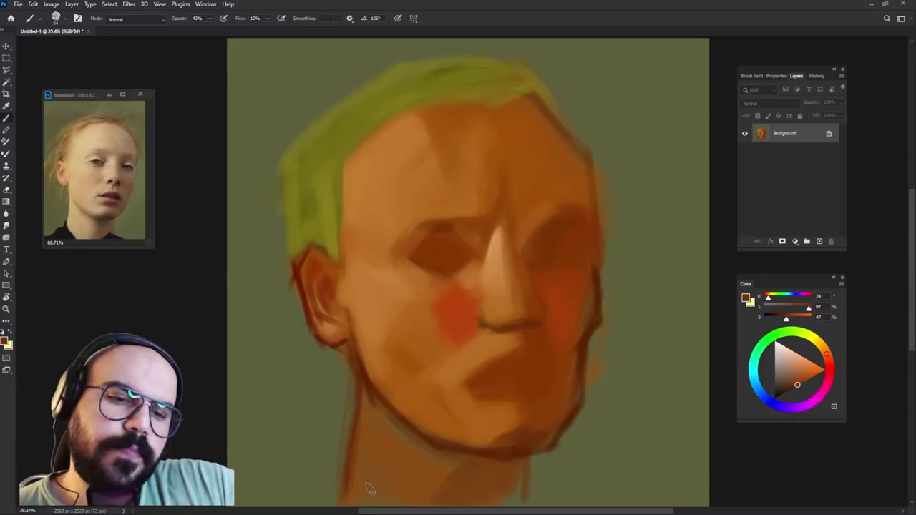
- Sample cheek red-orange, olive background, and light and dark skin browns while resizing the brush
alt+click(573, 306)
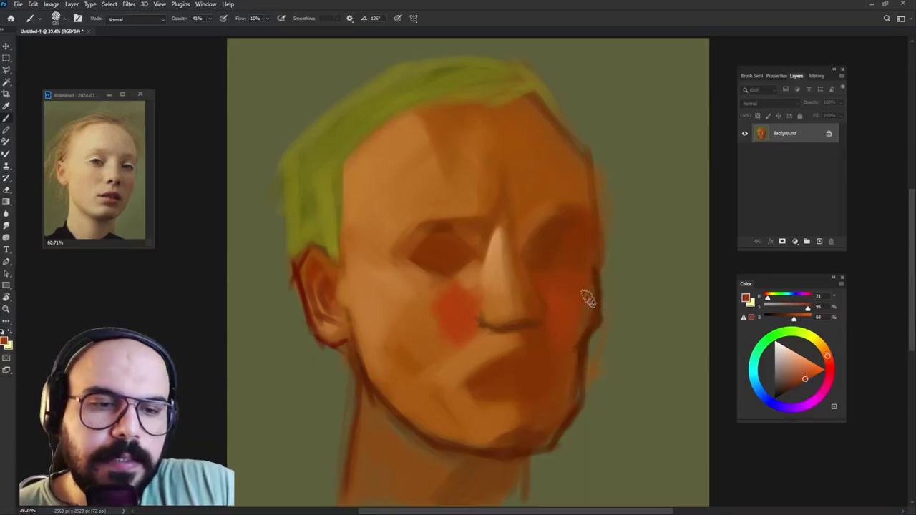
alt+click(620, 320)
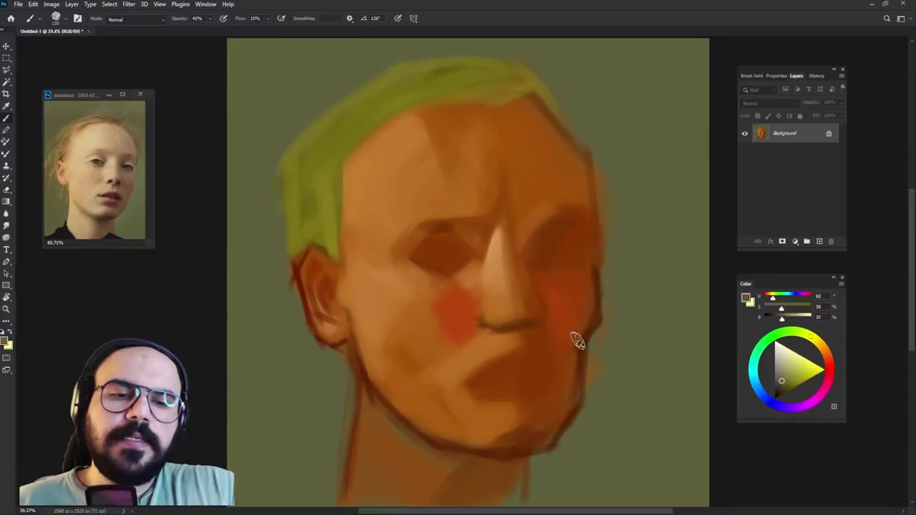
drag(578, 337, 552, 333)
alt+click(533, 328)
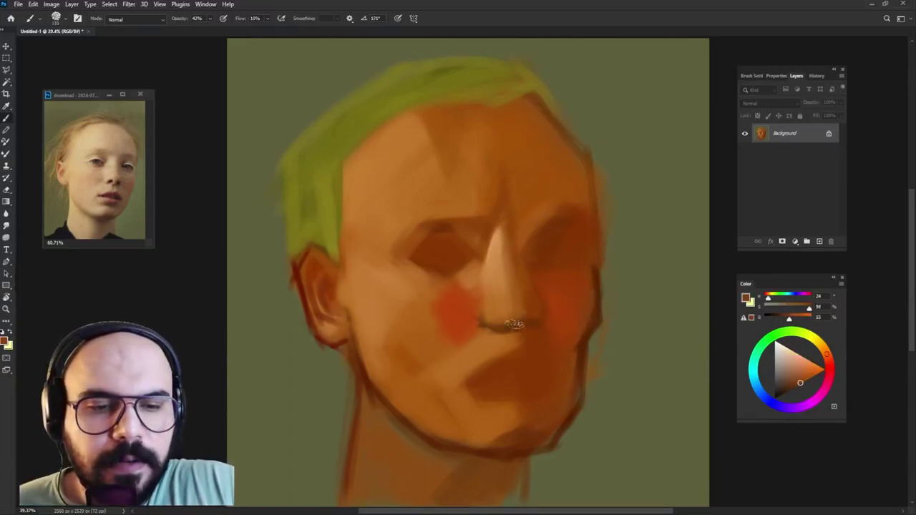
drag(514, 317, 517, 313)
alt+click(503, 320)
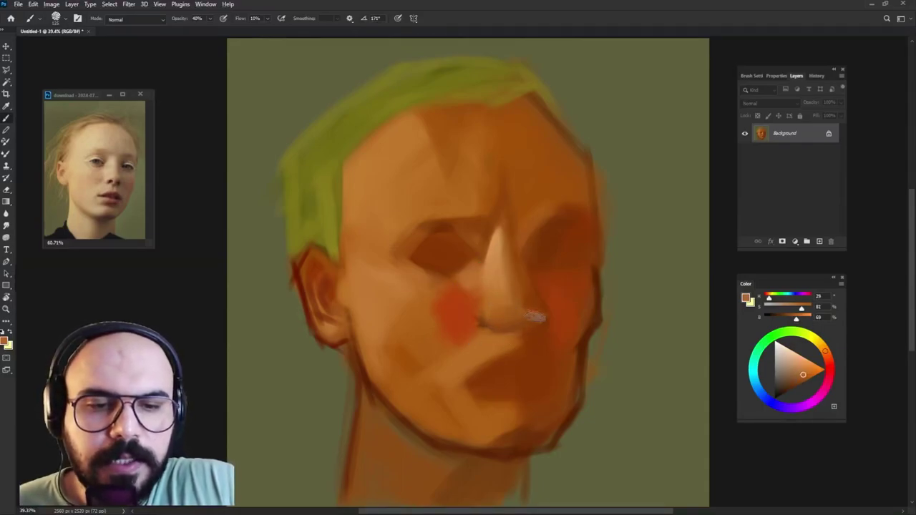
alt+click(517, 340)
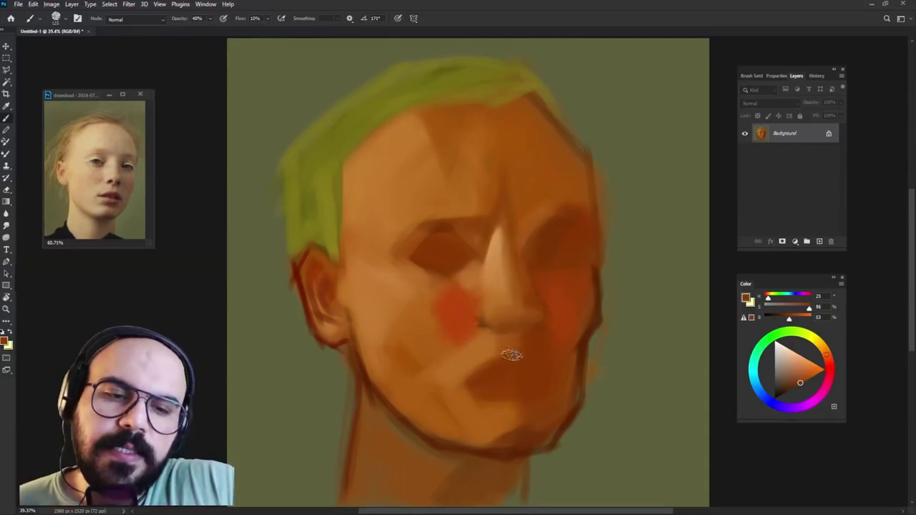
- Lower brush opacity, sample nose peach and brow and eye-socket browns, and shrink the brush
key(3)
key(6)
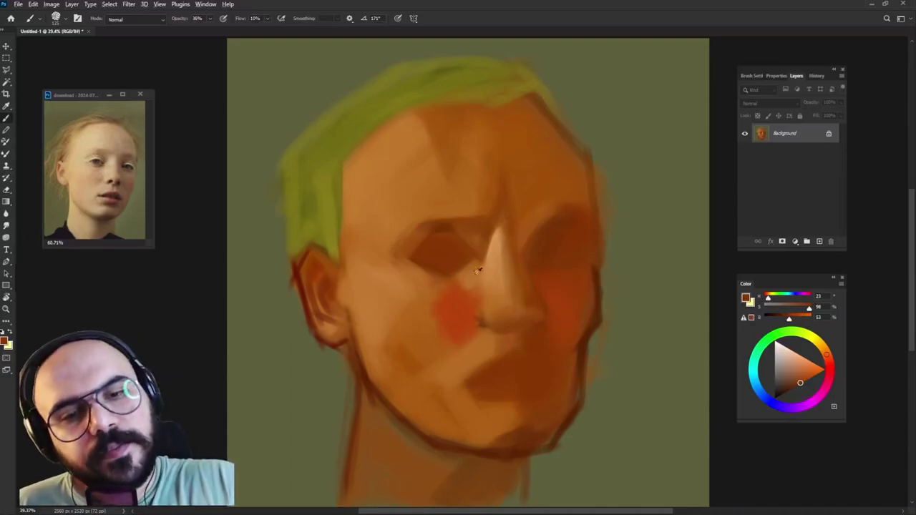
alt+click(484, 265)
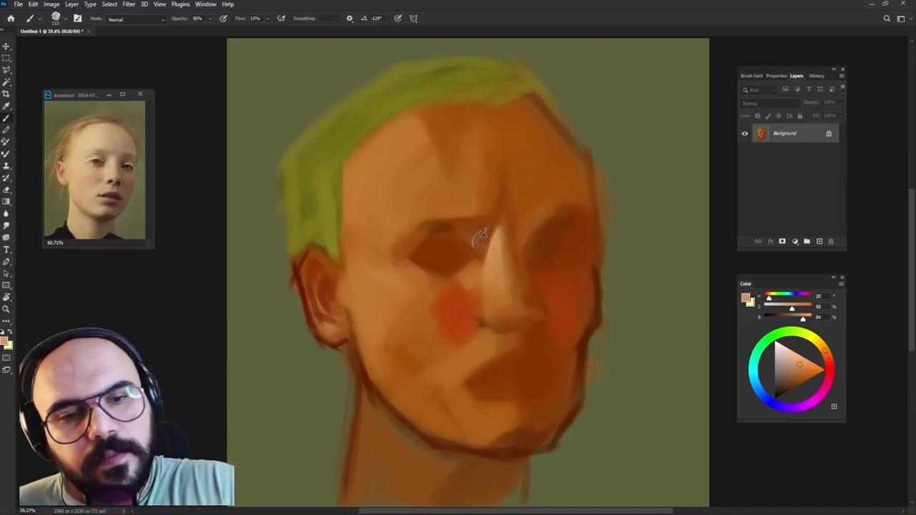
alt+click(472, 241)
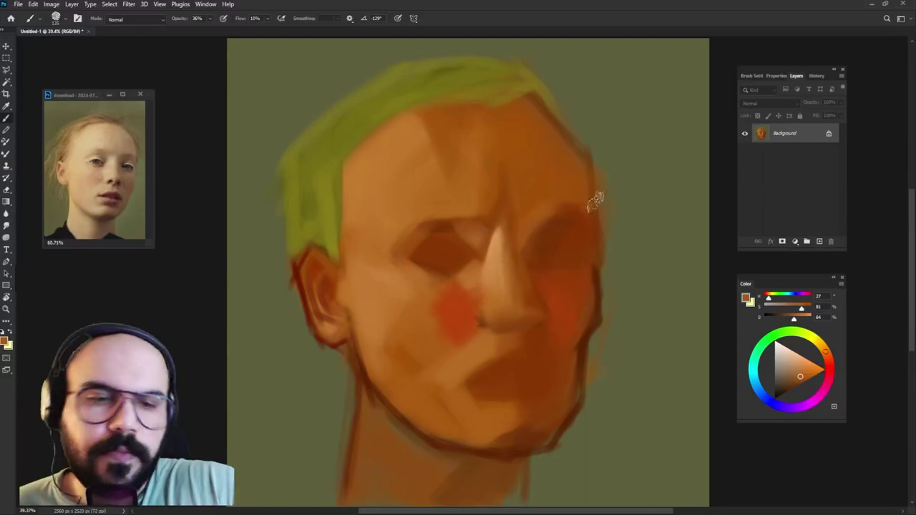
drag(546, 229, 537, 231)
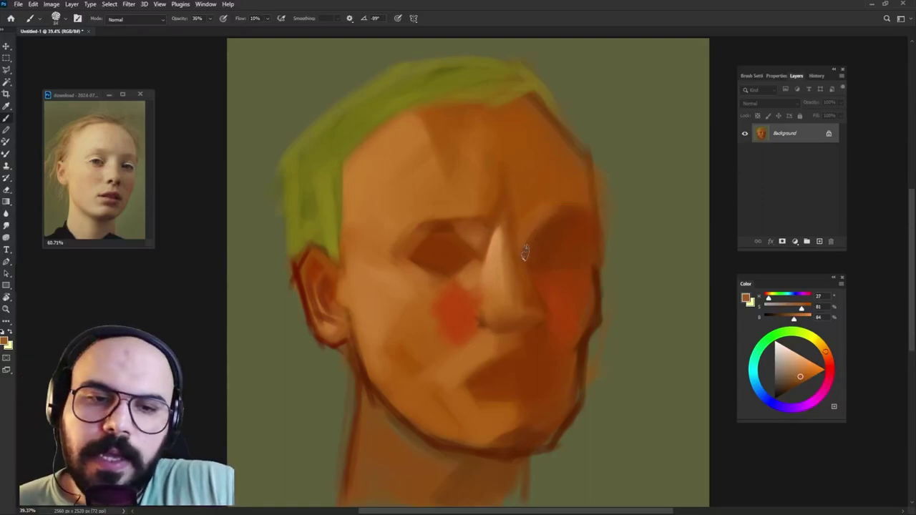
alt+click(446, 225)
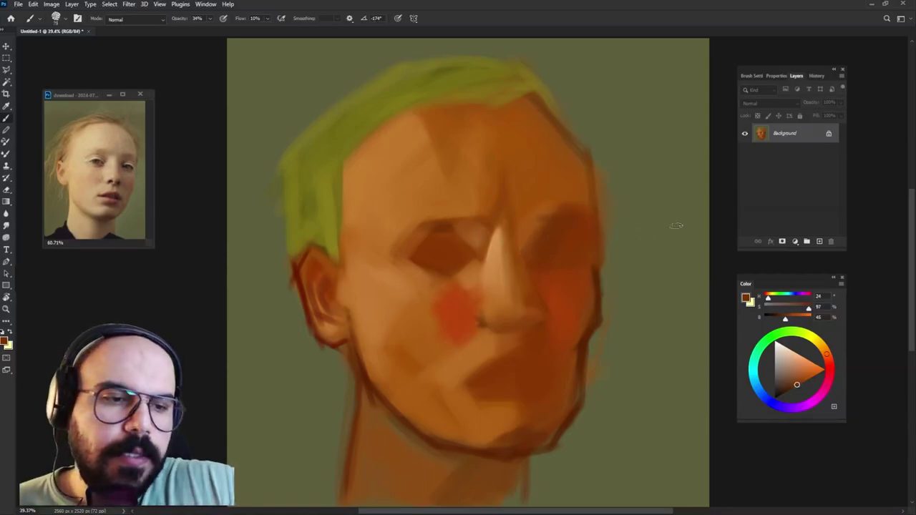
alt+click(558, 224)
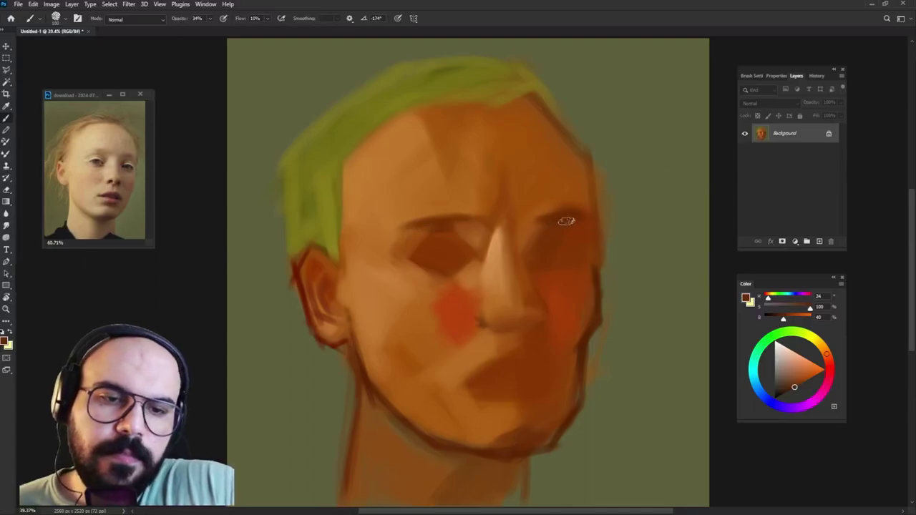
- Sample nose-highlight peach, eye-area peach, cheek red-orange and a lighter face orange
alt+click(499, 247)
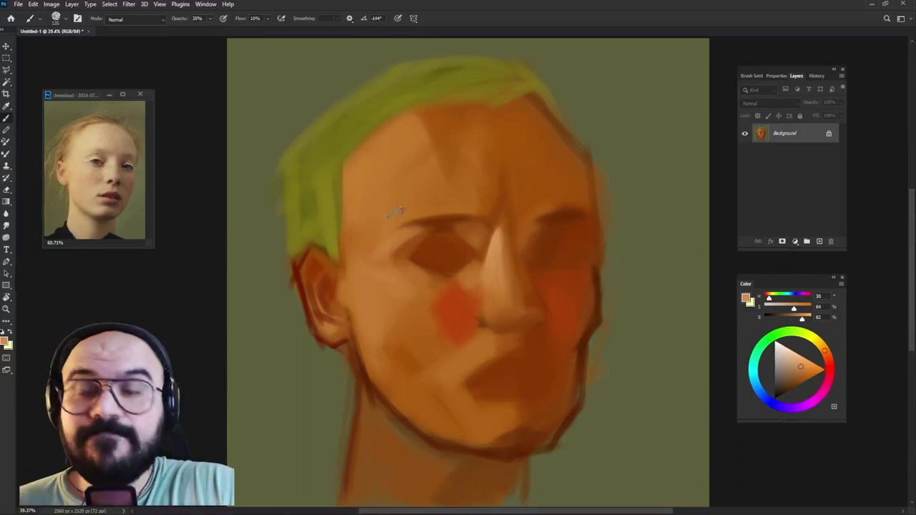
alt+click(387, 248)
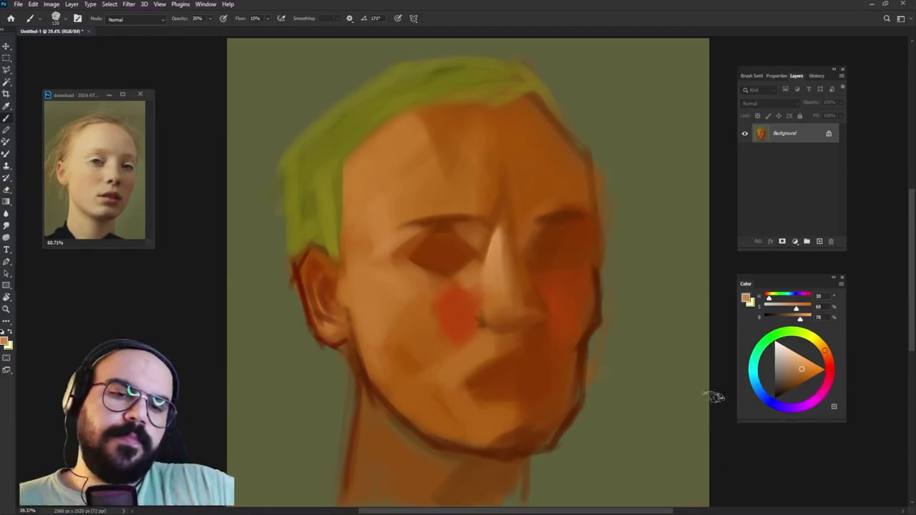
key(3)
key(7)
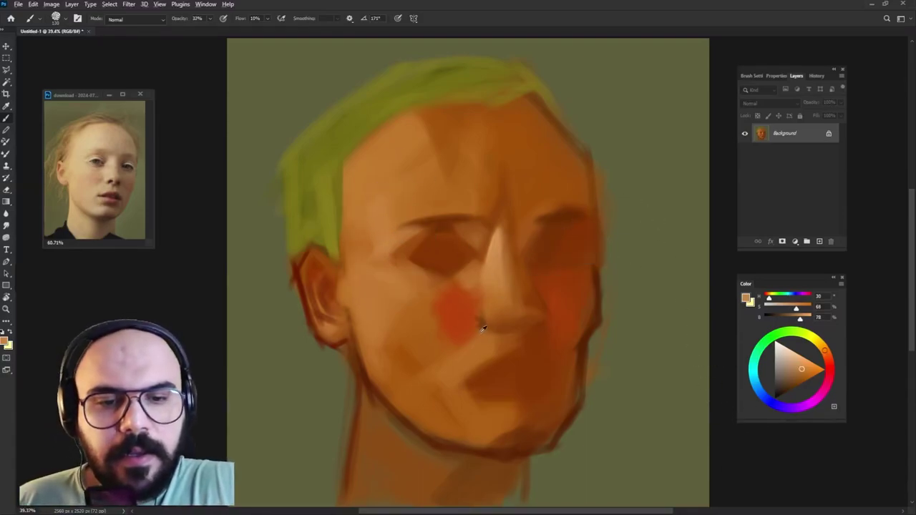
alt+click(467, 313)
key(3)
key(4)
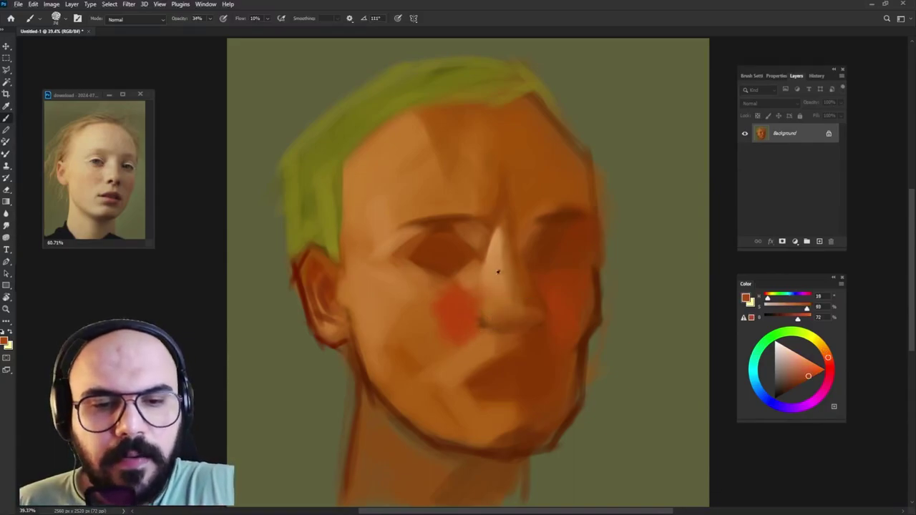
alt+click(485, 331)
key(3)
key(5)
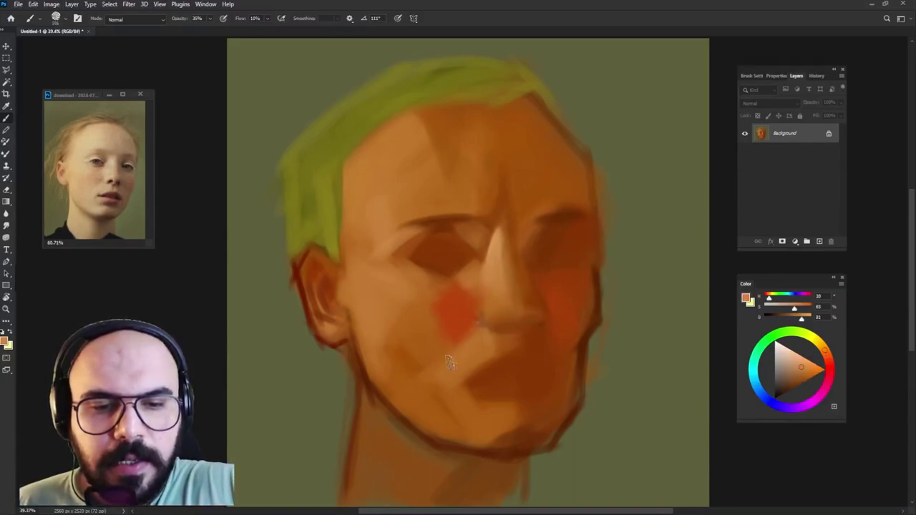
- At 100% opacity, paint a light orange stroke across the nose and cheek shadow, then set flow to 5%
click(209, 18)
drag(209, 28, 248, 30)
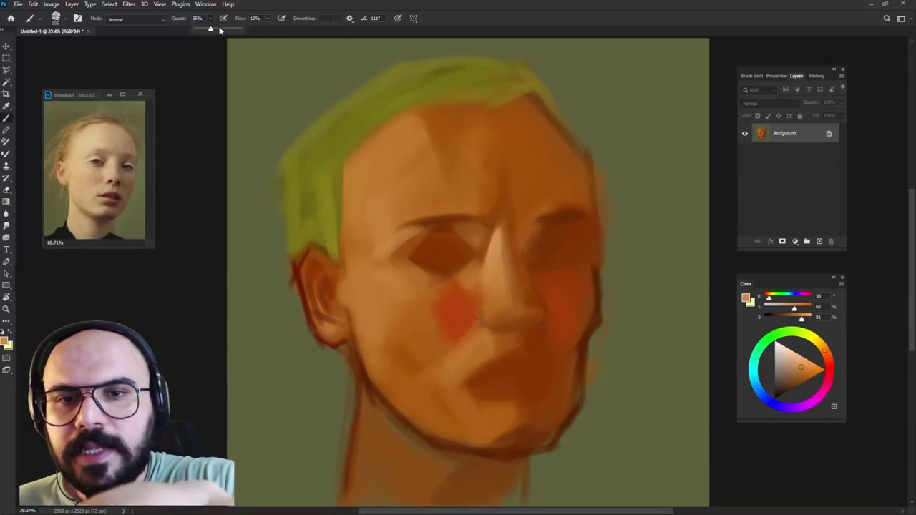
click(277, 134)
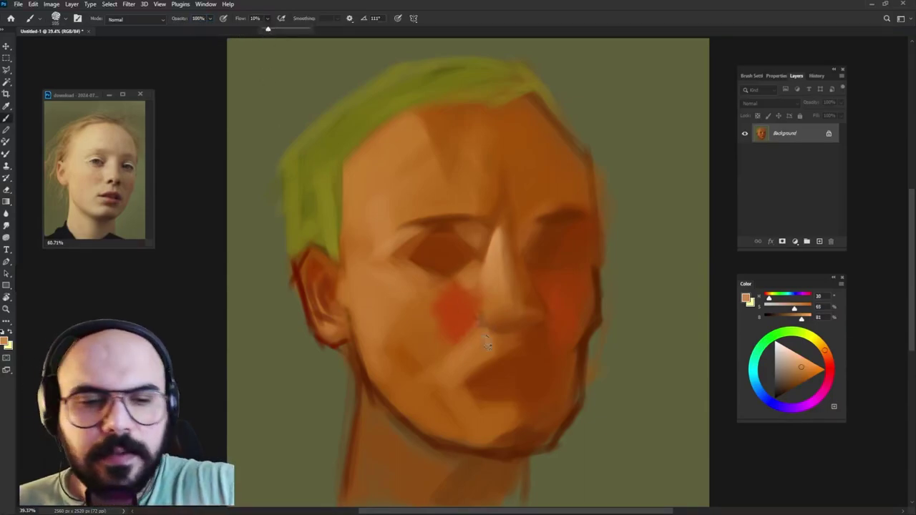
drag(487, 317, 451, 357)
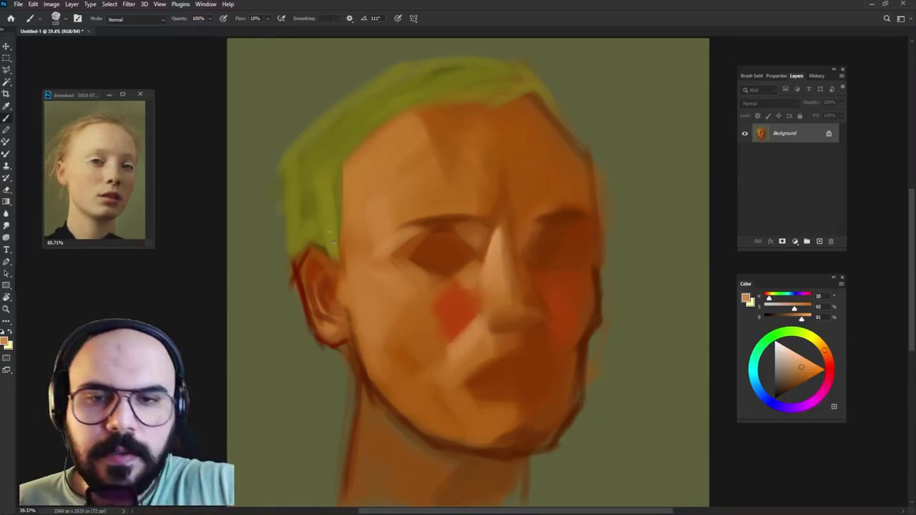
click(267, 18)
drag(270, 30, 267, 30)
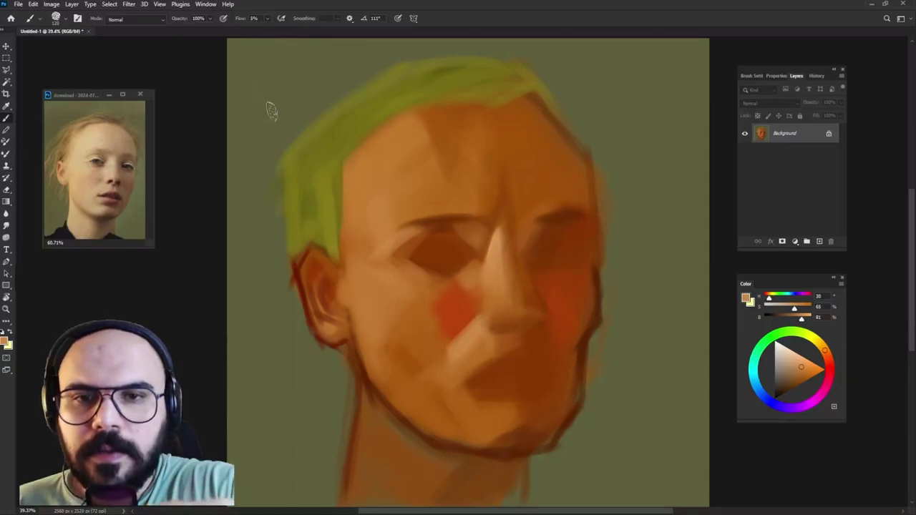
- Resample face skin, cheek red, lighter orange, a red-brown shadow tone and left-eye colour
alt+click(475, 352)
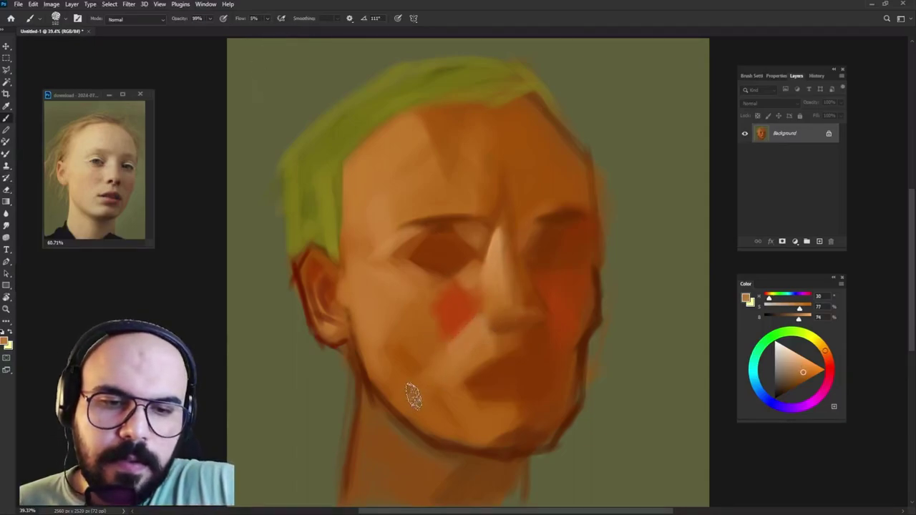
alt+click(459, 317)
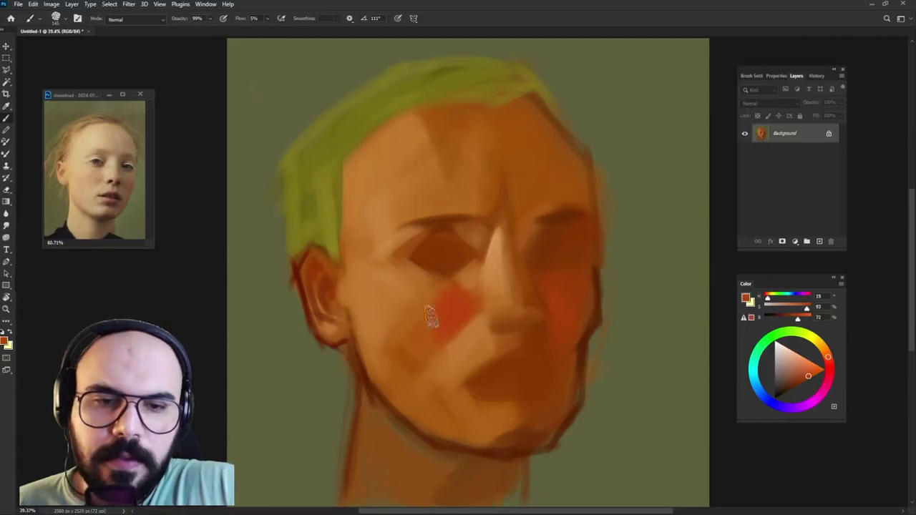
alt+click(471, 276)
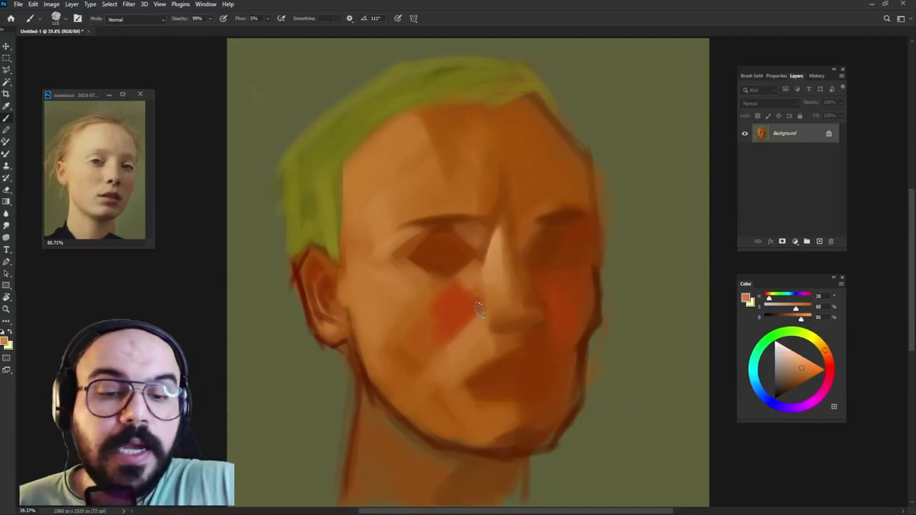
alt+click(468, 290)
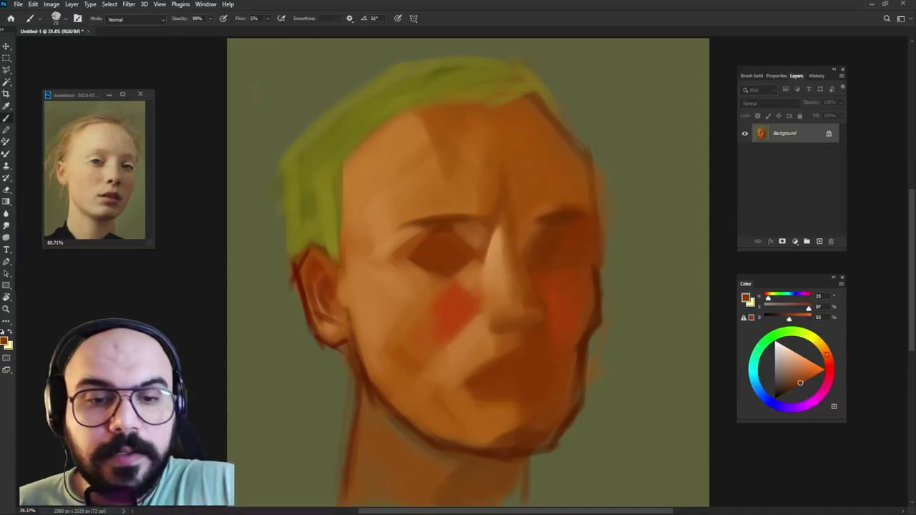
alt+click(461, 255)
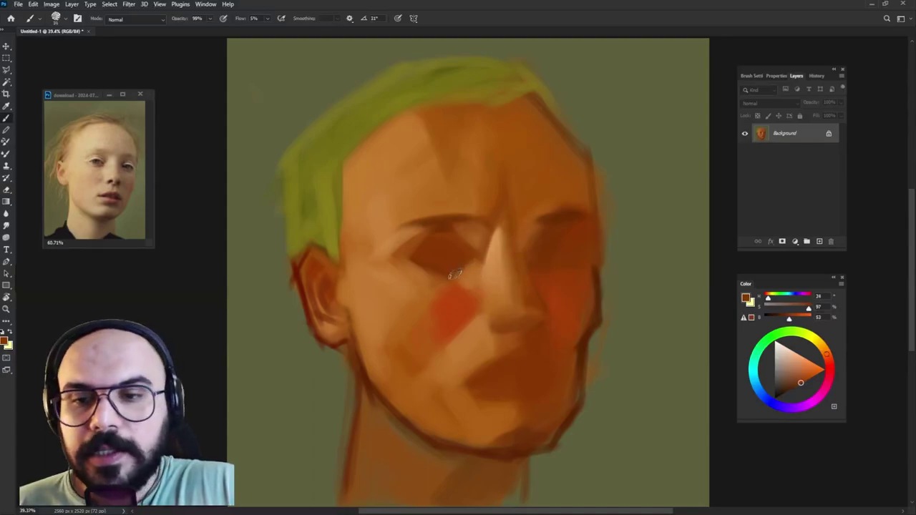
alt+right_click(457, 273)
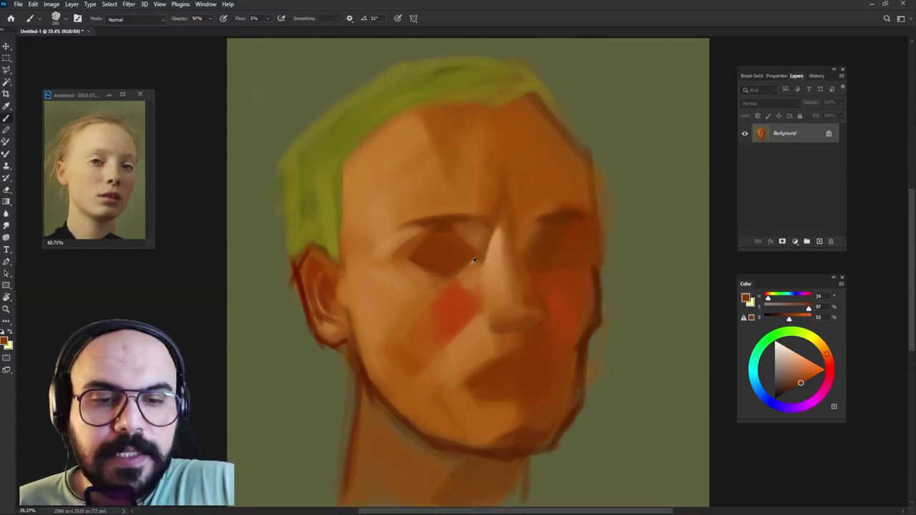
- Fine-tune the cheek red and a darker orange, shrink the brush to 38 px, and sample eye-socket browns
alt+click(446, 292)
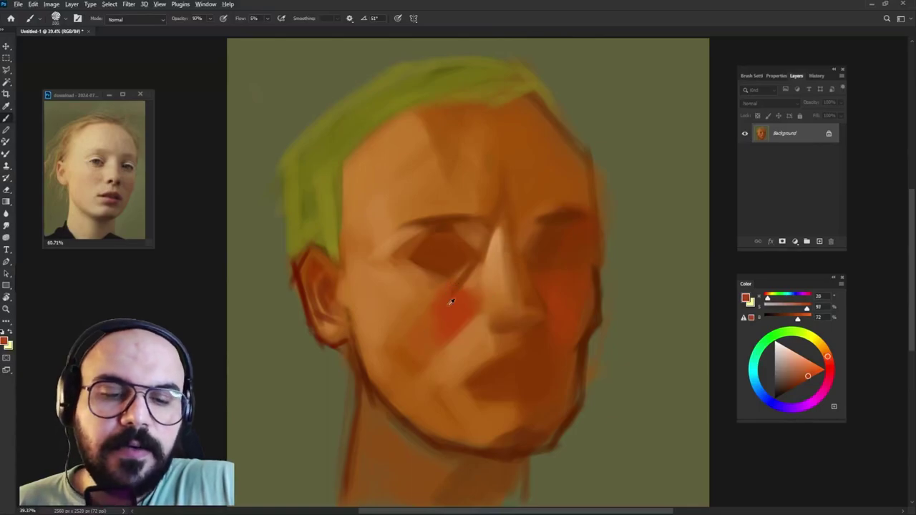
alt+click(449, 302)
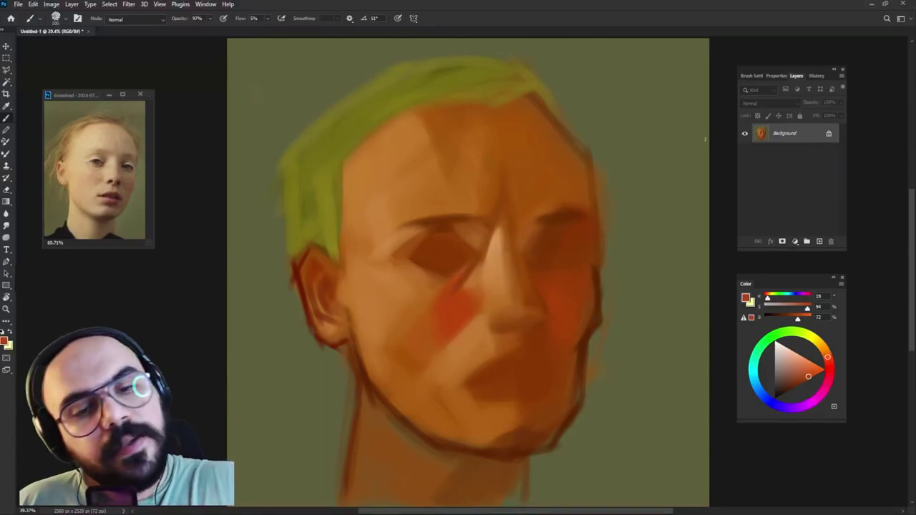
alt+click(466, 303)
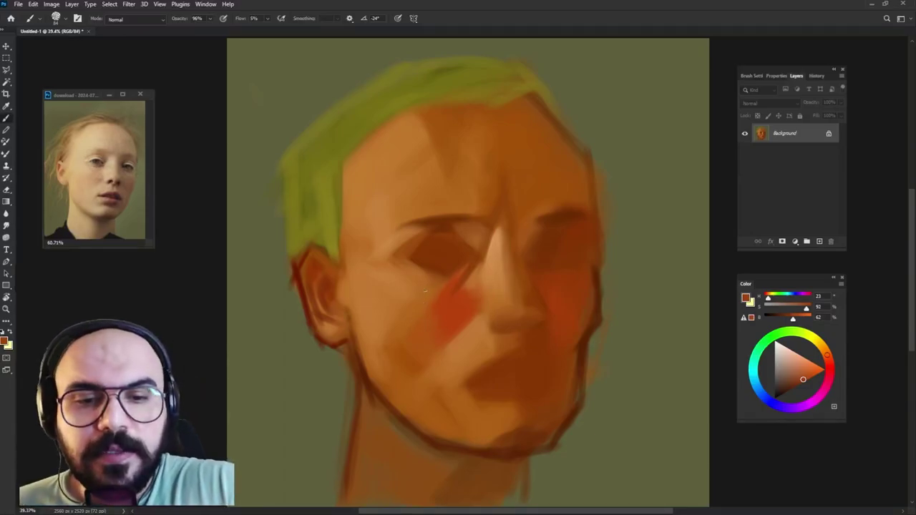
drag(443, 248, 444, 250)
alt+click(440, 239)
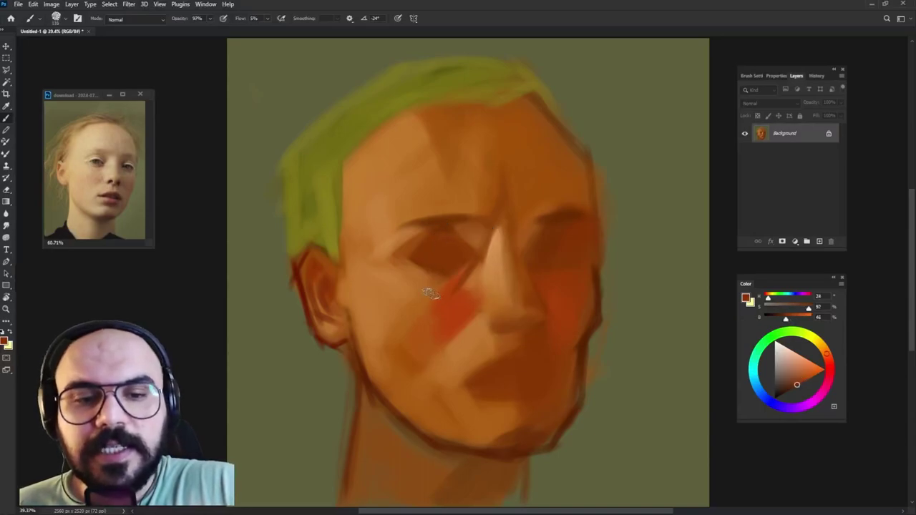
alt+click(405, 261)
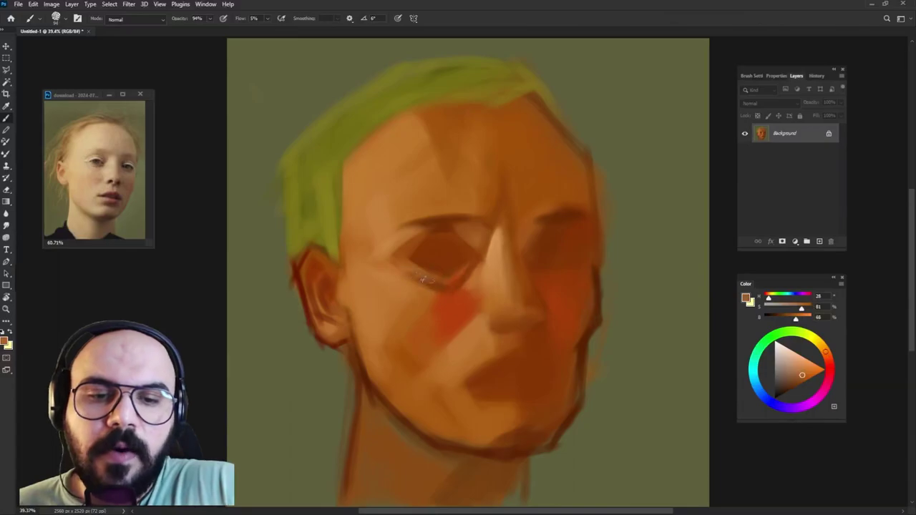
- Sample light and dark browns around the right eye and brow, adjusting brush size and opacity
alt+click(413, 291)
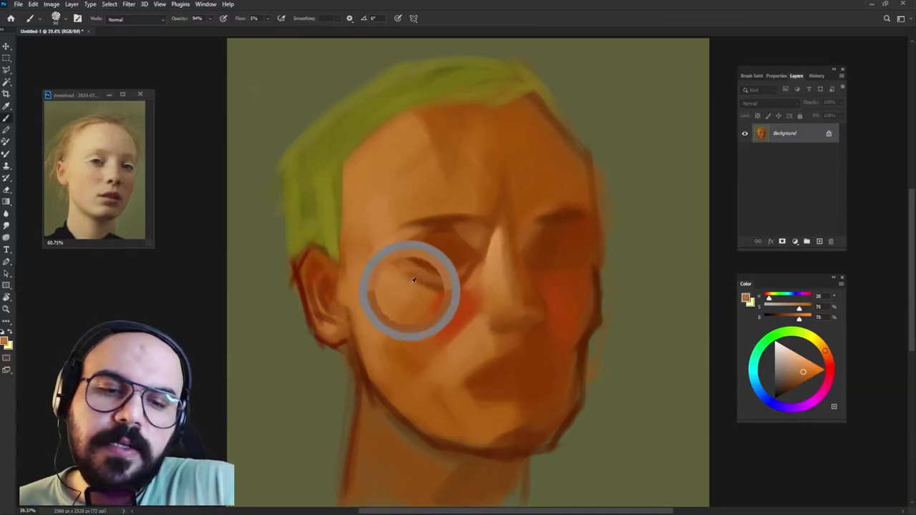
alt+right_click(544, 236)
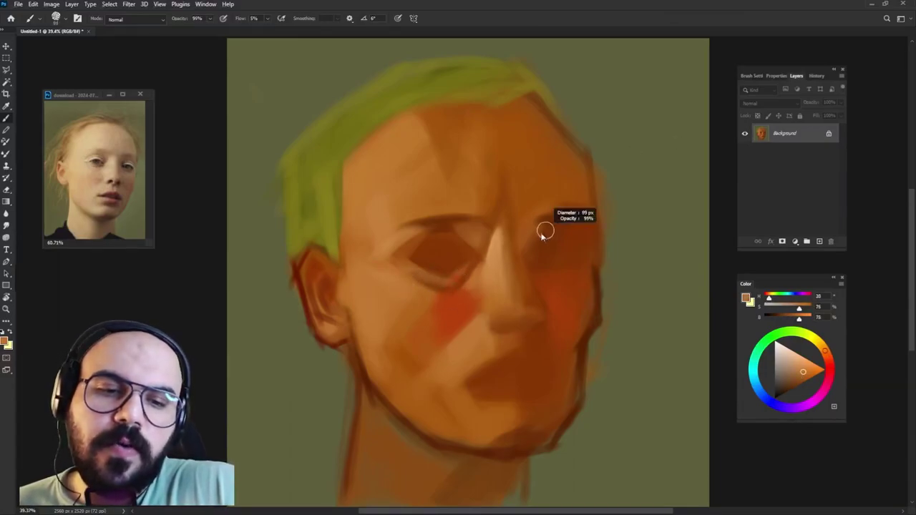
alt+click(476, 228)
alt+click(475, 229)
alt+right_click(461, 233)
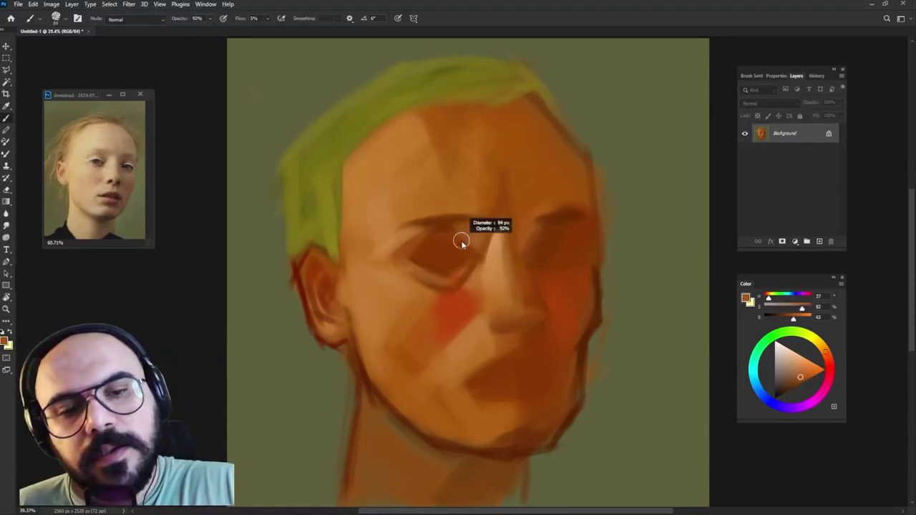
alt+right_click(444, 239)
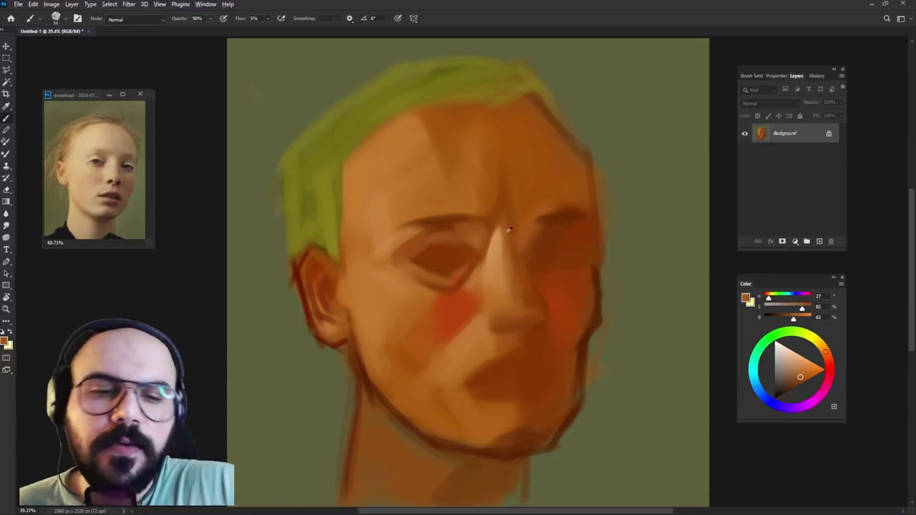
alt+click(487, 265)
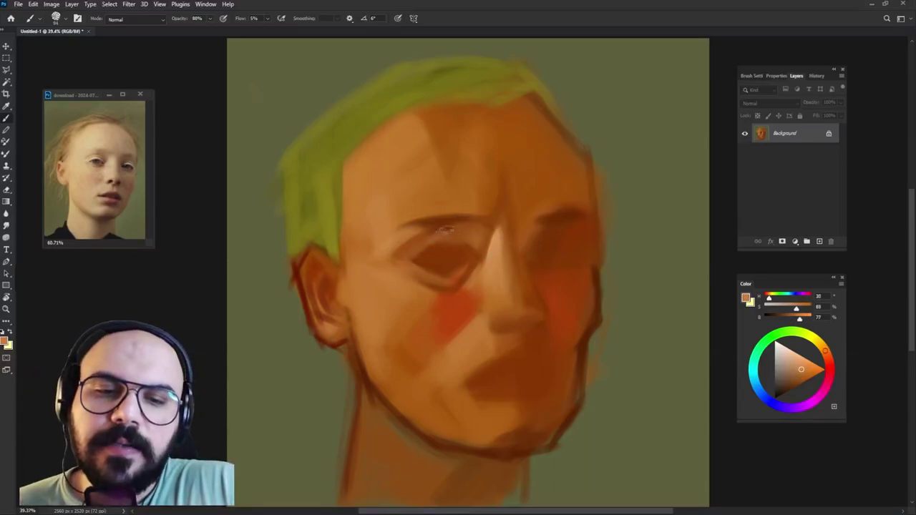
alt+click(433, 238)
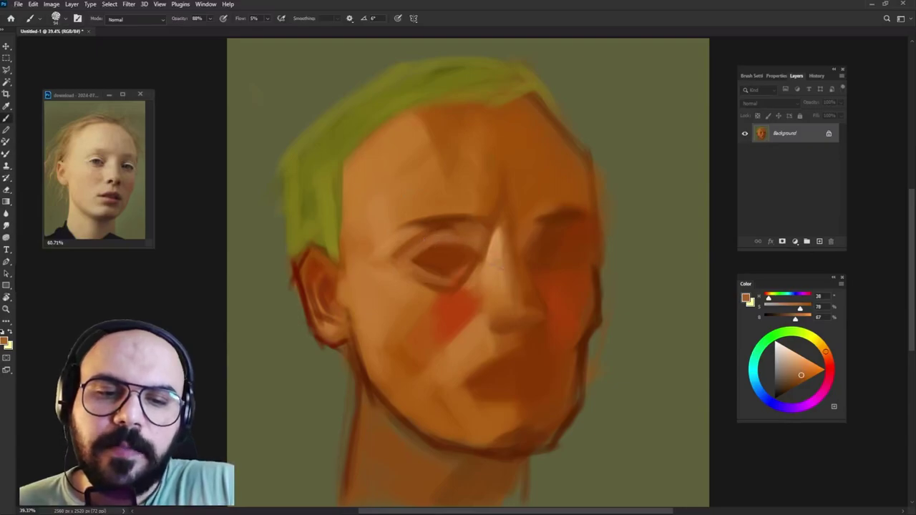
alt+click(459, 212)
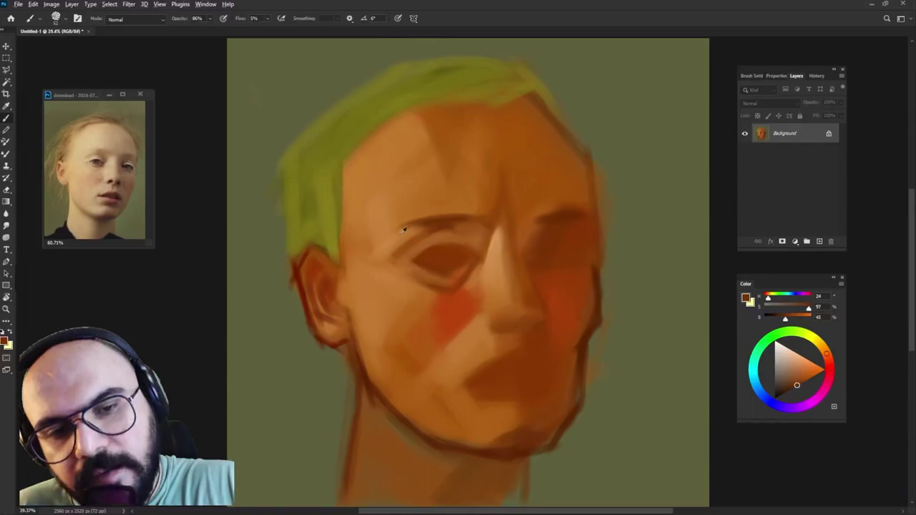
- Lighten the upper eyelid, enlarge the brush to 108 px, and paint a light tan highlight over it
alt+click(425, 244)
drag(425, 245, 439, 231)
drag(494, 246, 522, 237)
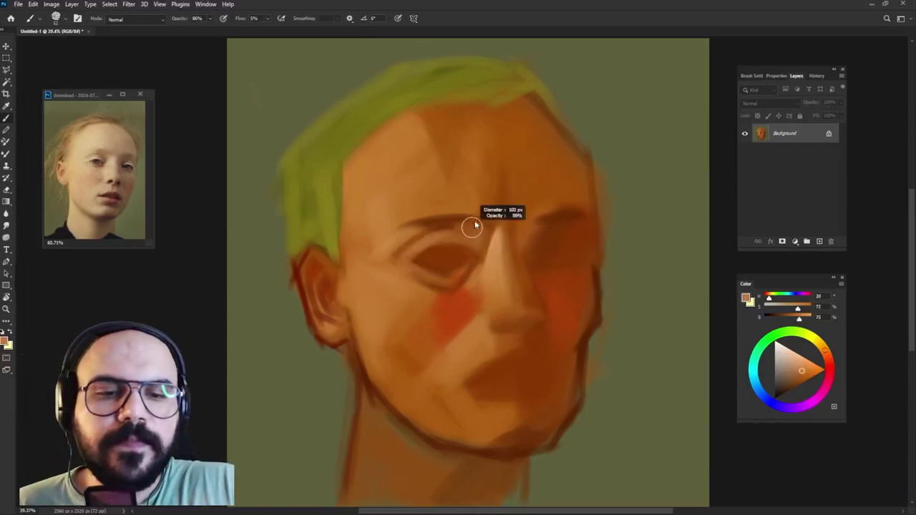
alt+click(437, 223)
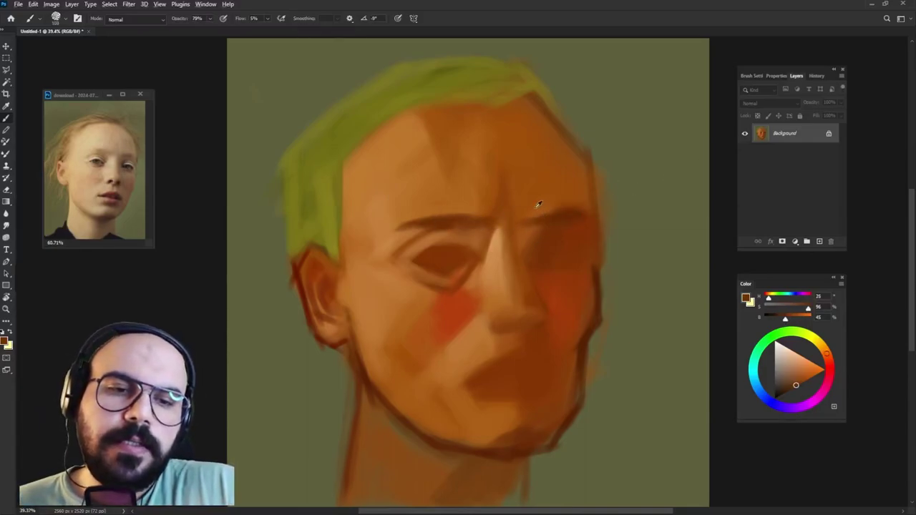
alt+click(544, 211)
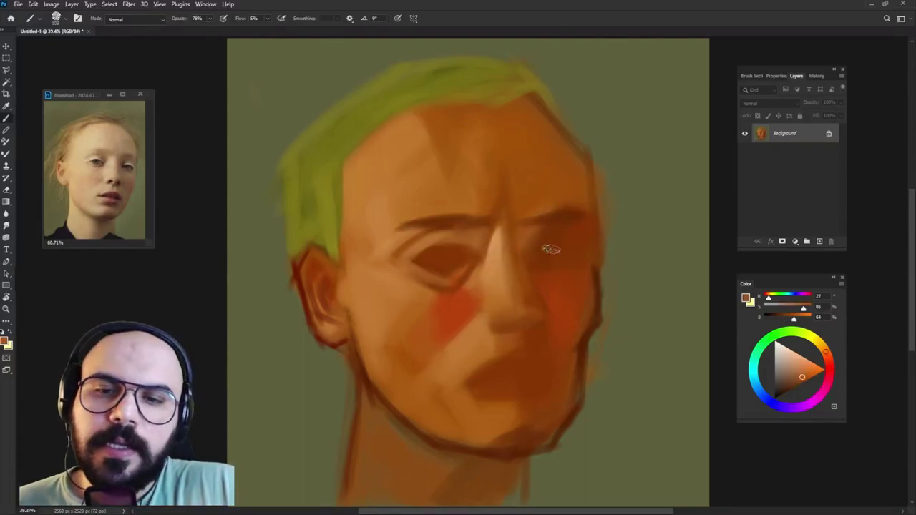
alt+click(499, 249)
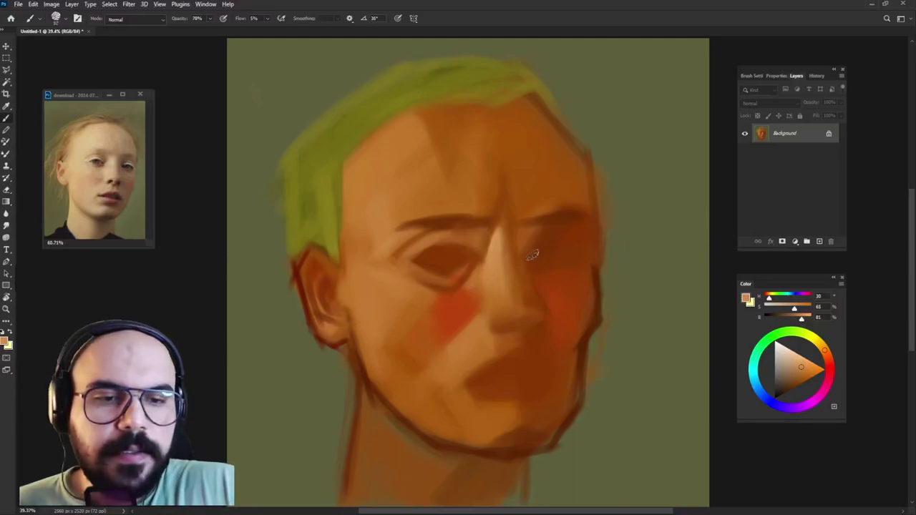
drag(532, 255, 565, 236)
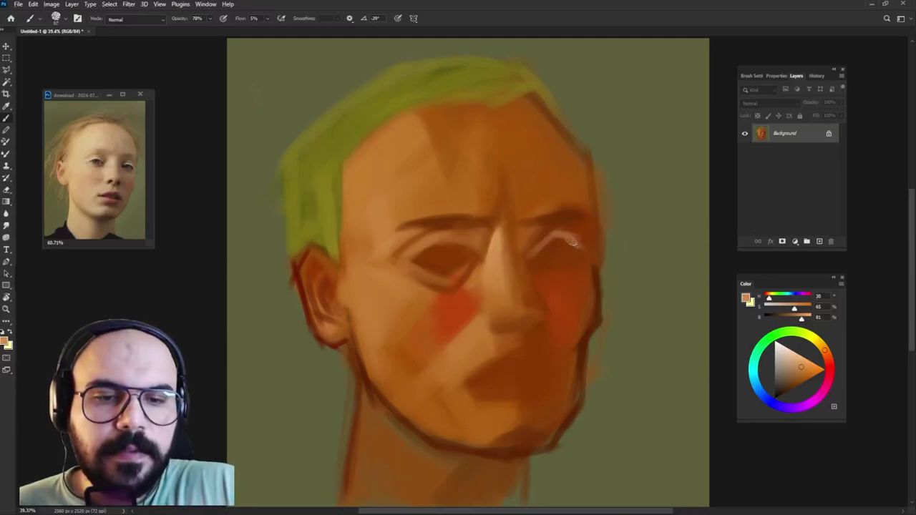
- Sample darker eye-area browns, a lighter tan, and a more saturated skin tone
alt+click(532, 243)
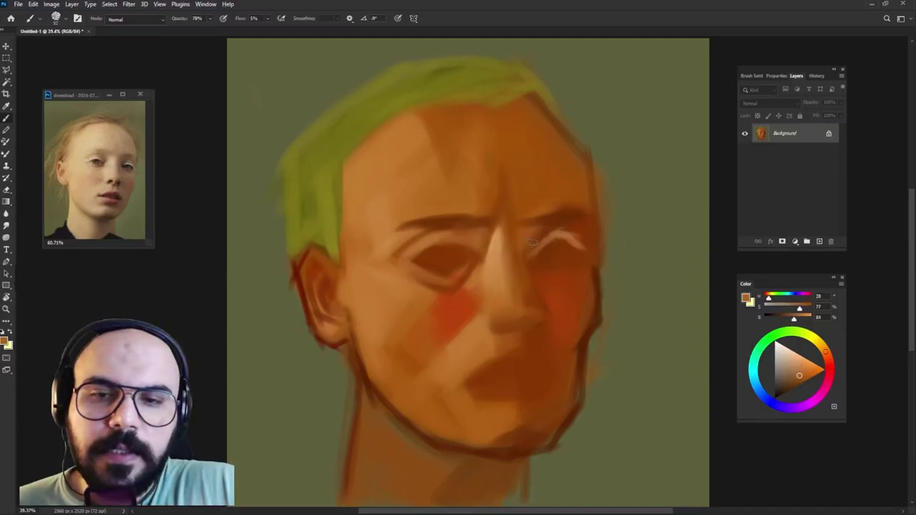
alt+click(530, 242)
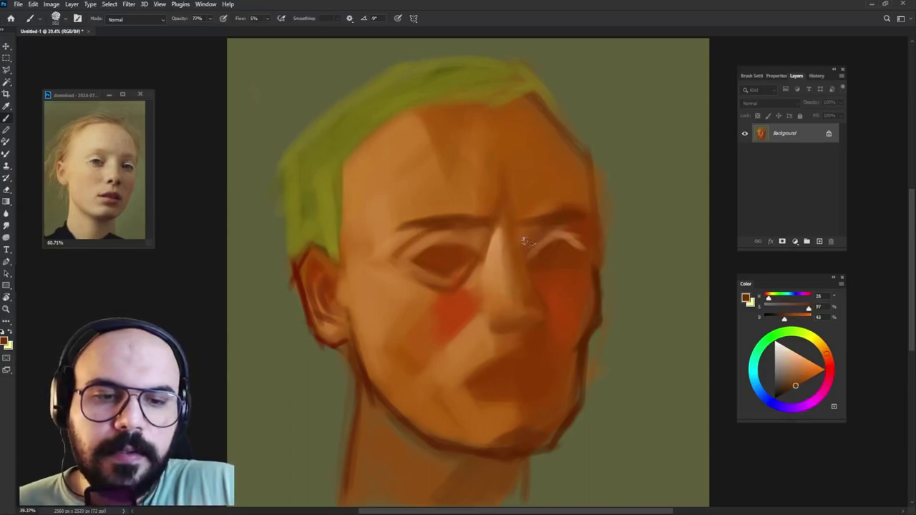
alt+click(566, 232)
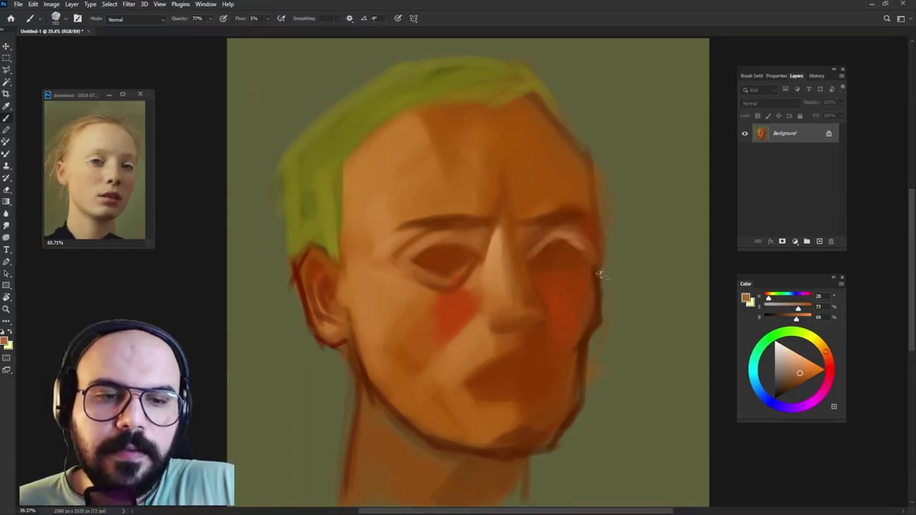
alt+click(587, 218)
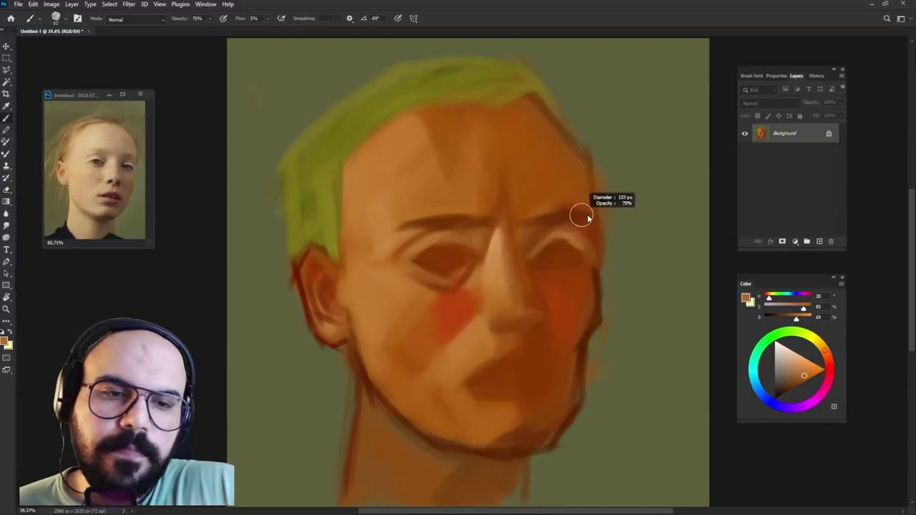
- Sample and brush right-forehead skin tones, then pick a dark brown for the nostrils
alt+click(492, 243)
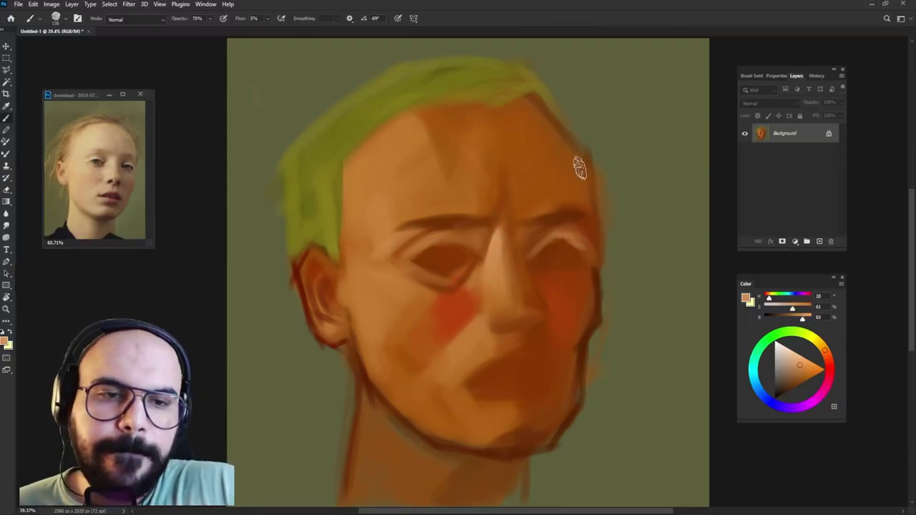
alt+click(579, 182)
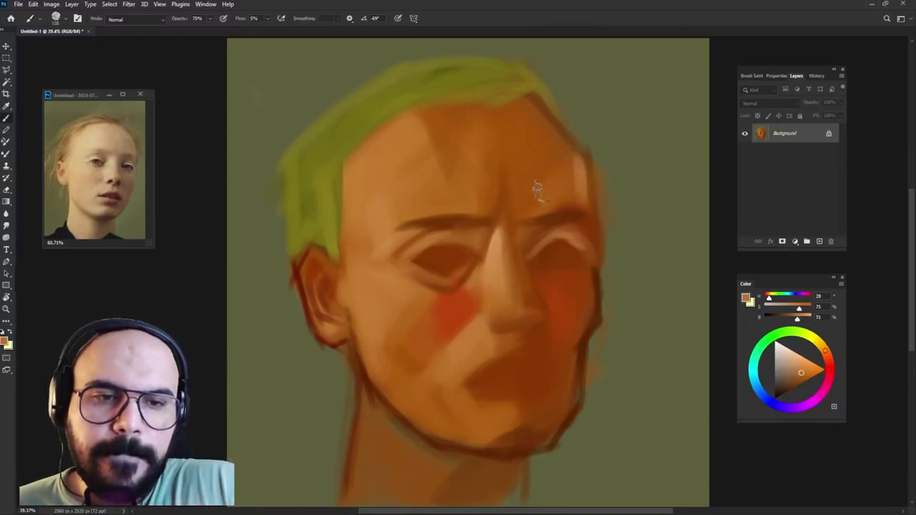
right_click(587, 190)
click(587, 172)
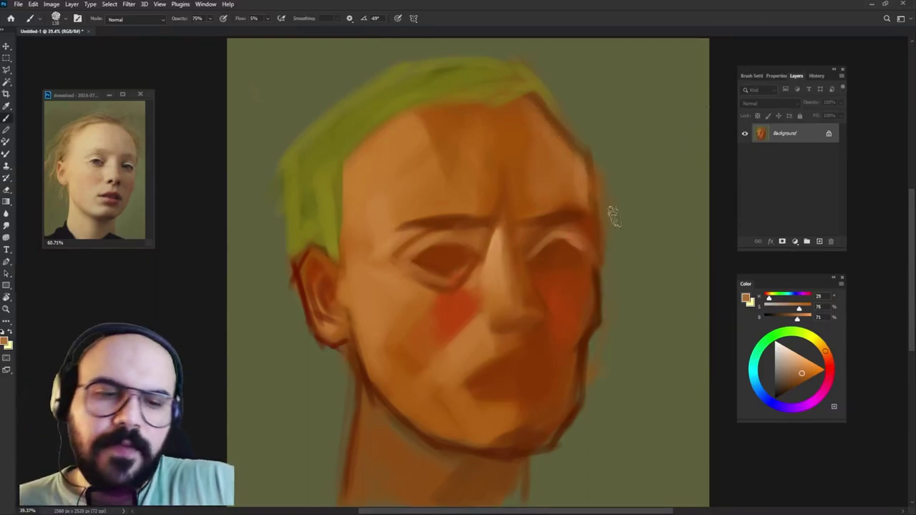
alt+click(562, 197)
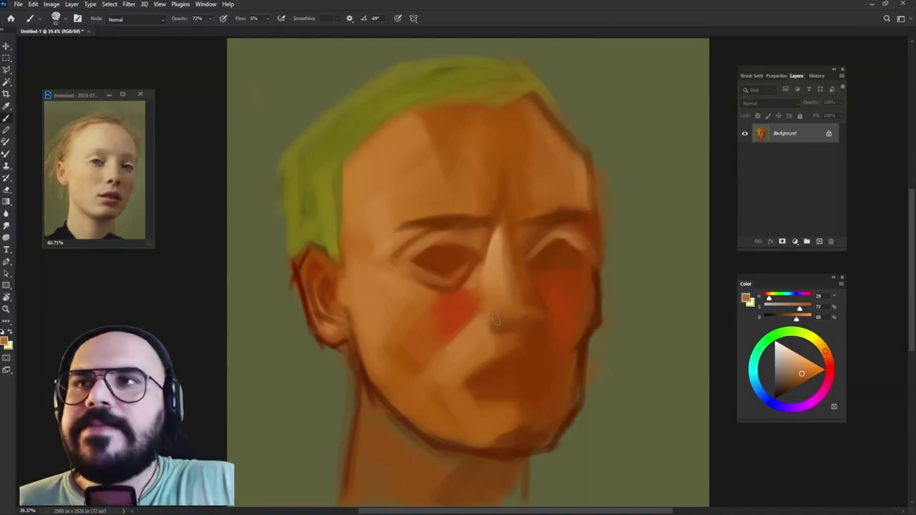
alt+right_click(544, 268)
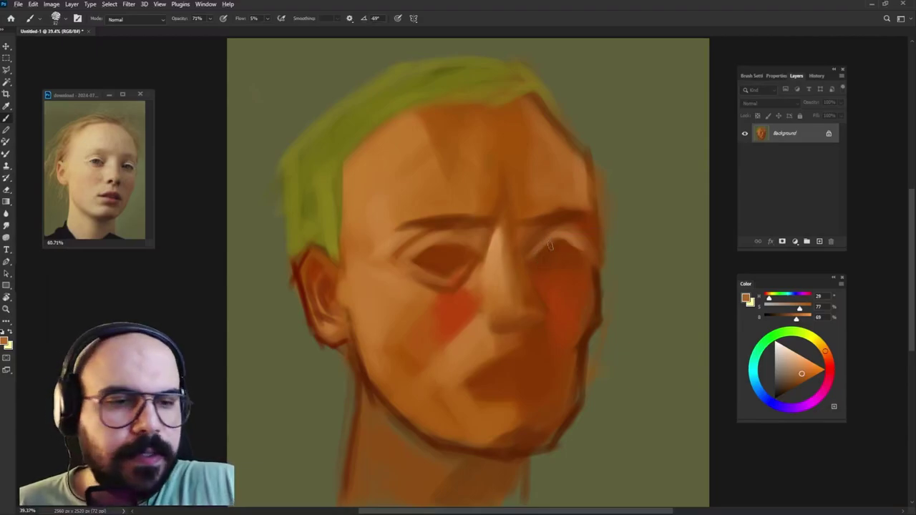
alt+click(576, 350)
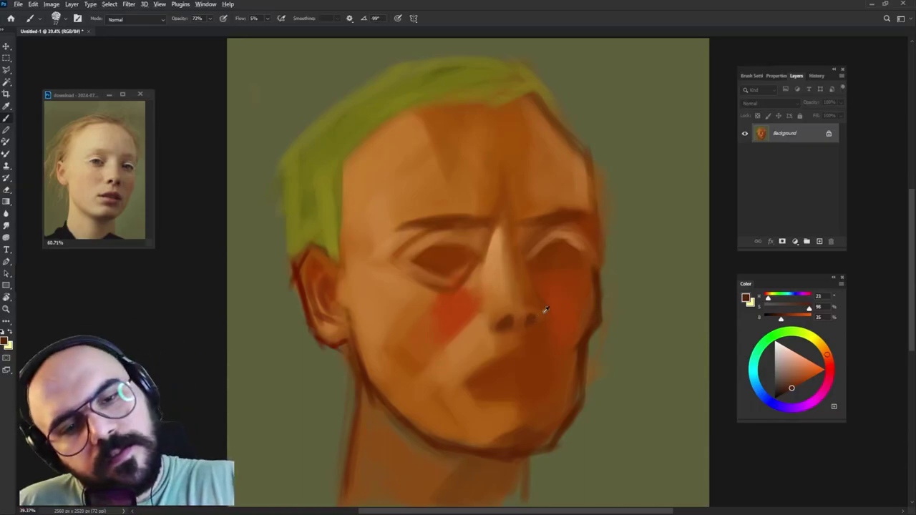
- Rotate the brush tip and sample lighter brown, deep red, and nose-area orange and red-brown
alt+click(491, 331)
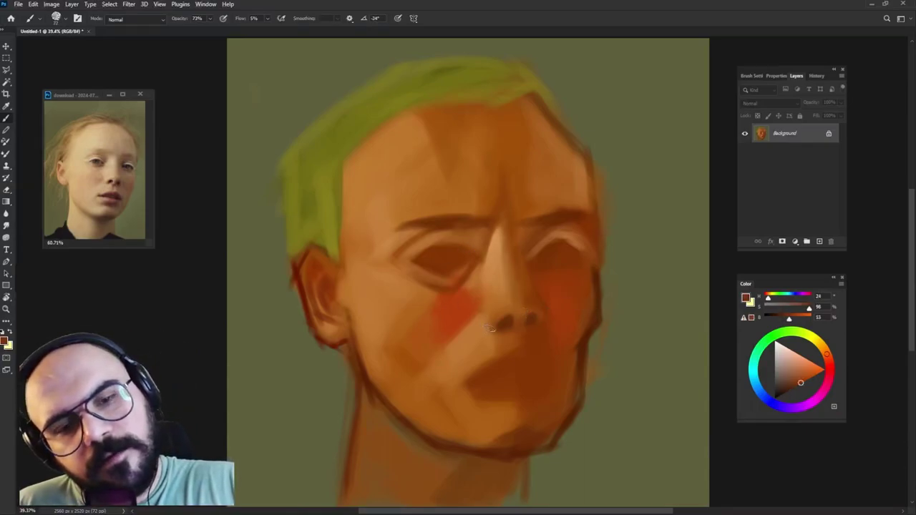
key(shift+Right)
key(shift+Right)
key(shift+Right)
key(shift+Right)
key(shift+Right)
key(shift+Right)
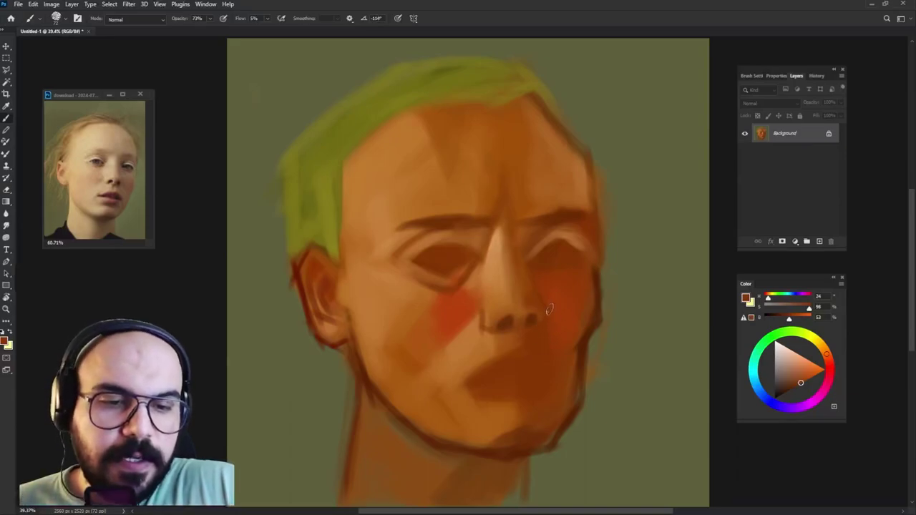
click(829, 363)
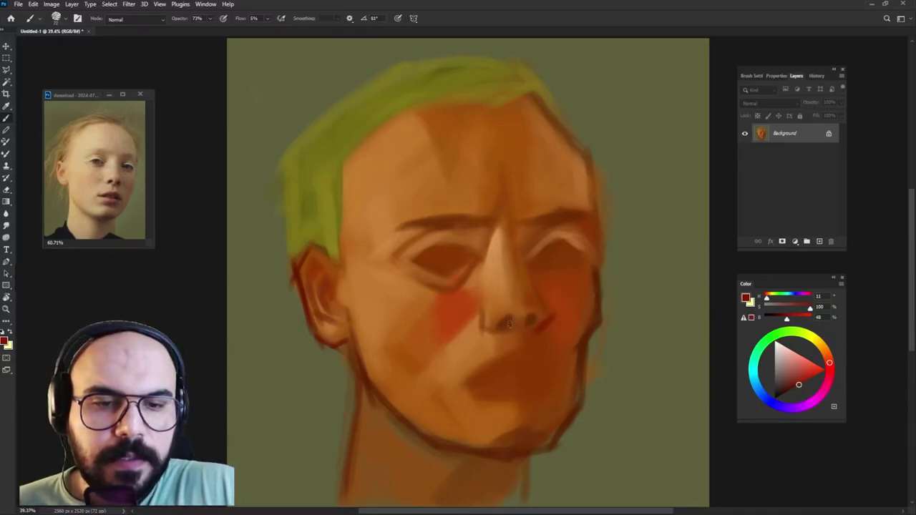
alt+click(494, 301)
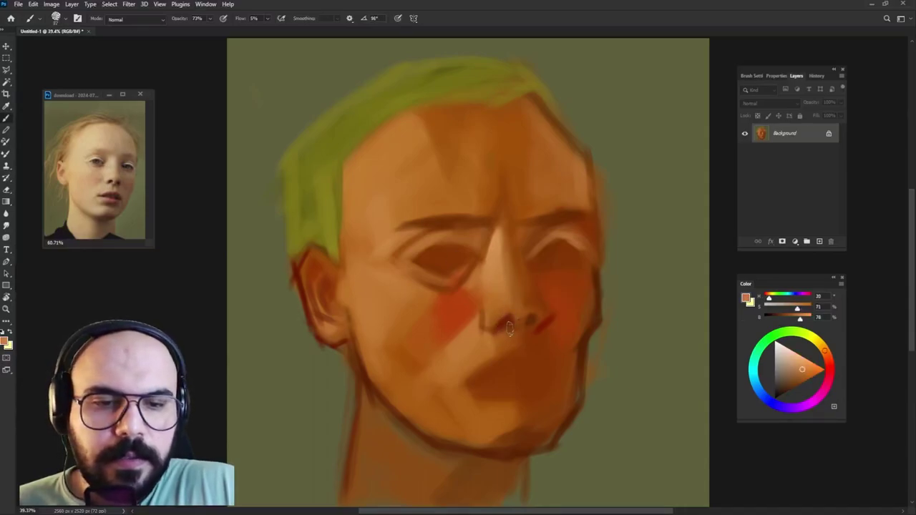
alt+click(506, 319)
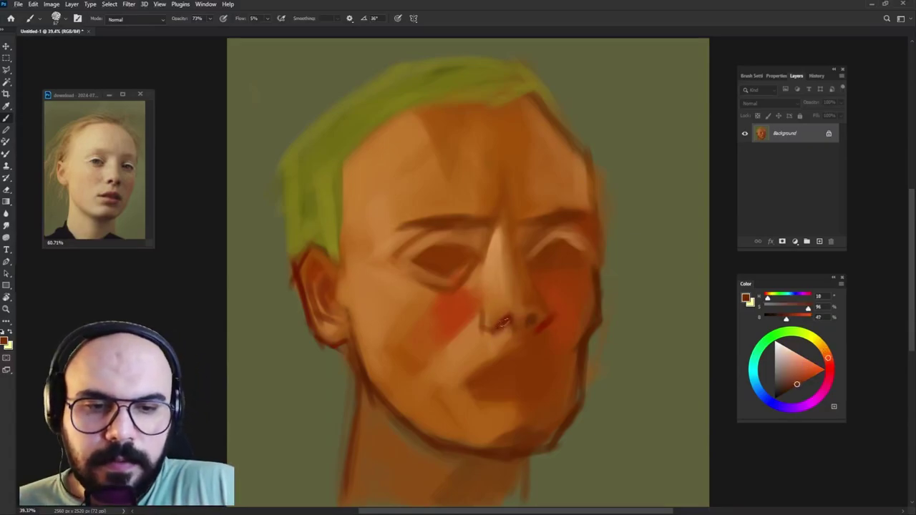
alt+click(507, 319)
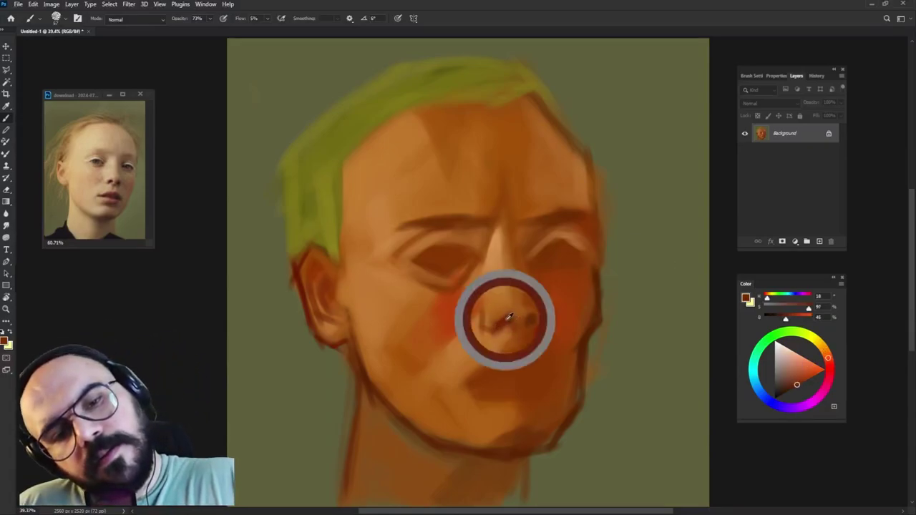
alt+click(493, 300)
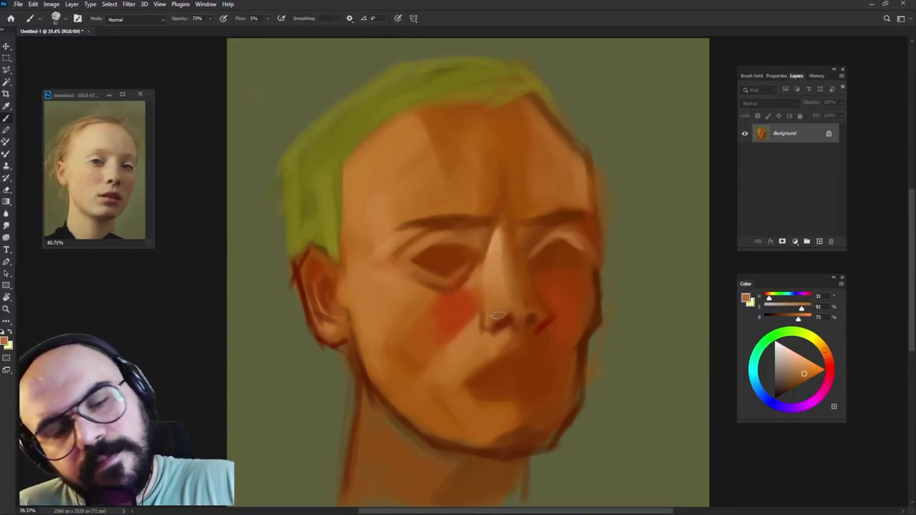
- Sample lighter and mid skin tones and a redder orange, lower brush opacity, and sample nostril red-brown
alt+right_click(542, 292)
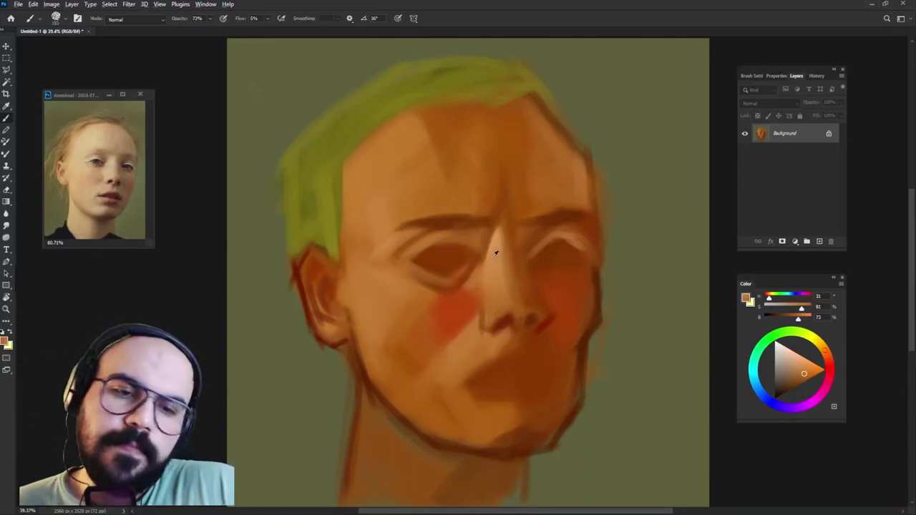
alt+click(517, 304)
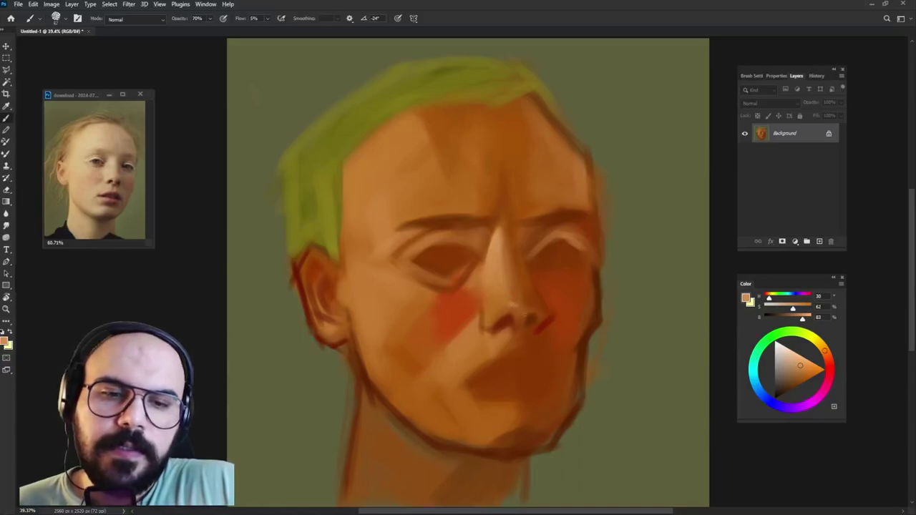
alt+click(537, 302)
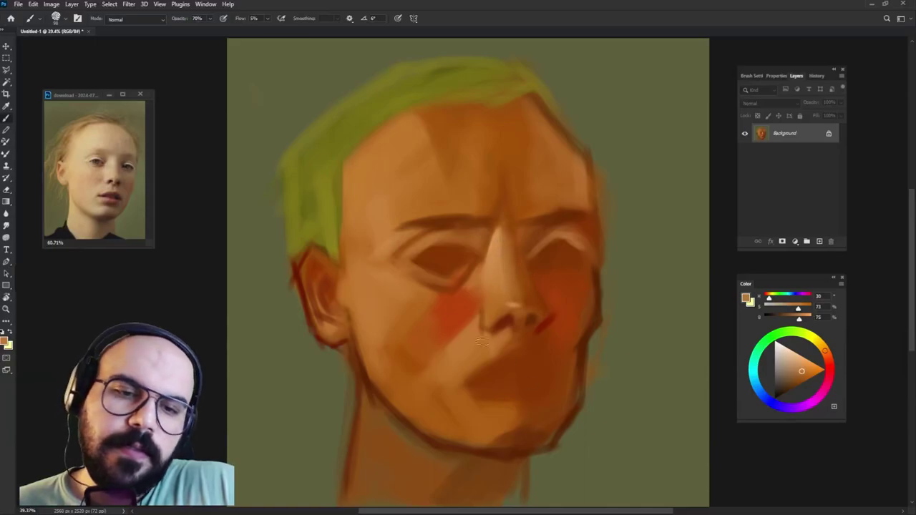
alt+click(465, 308)
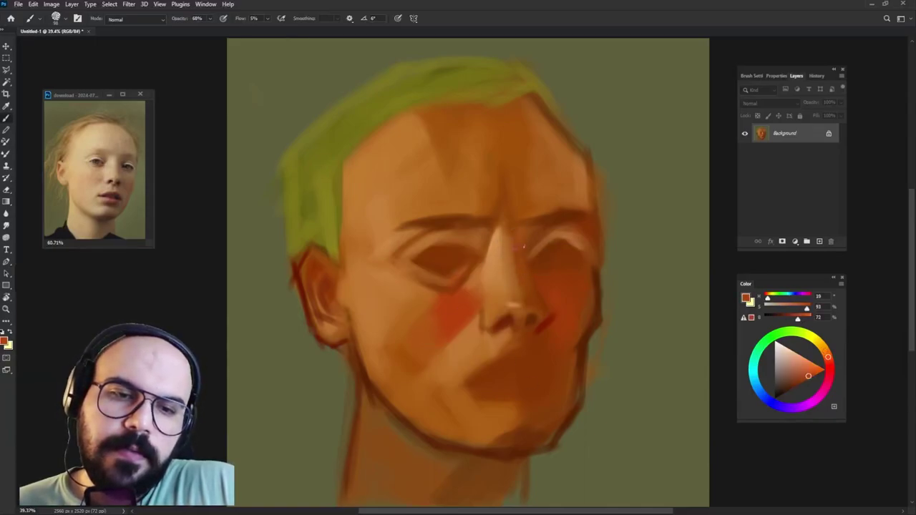
key(6)
key(3)
alt+click(504, 322)
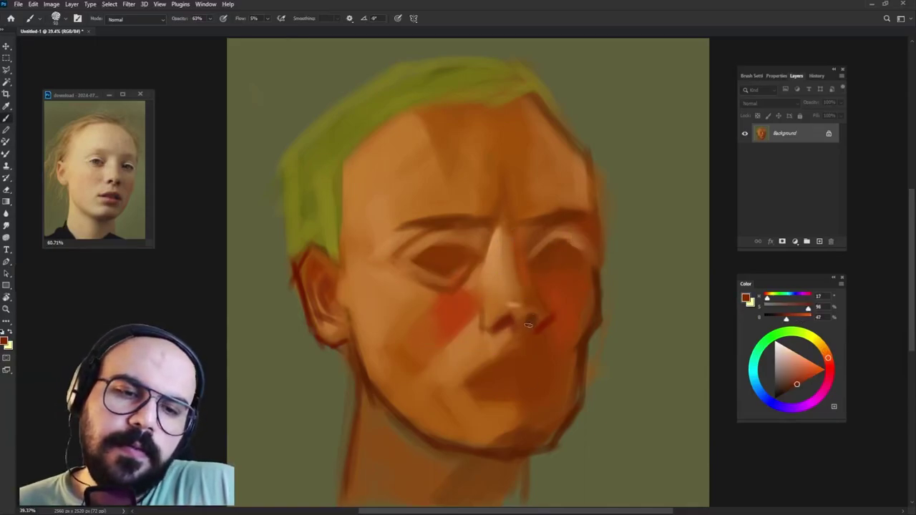
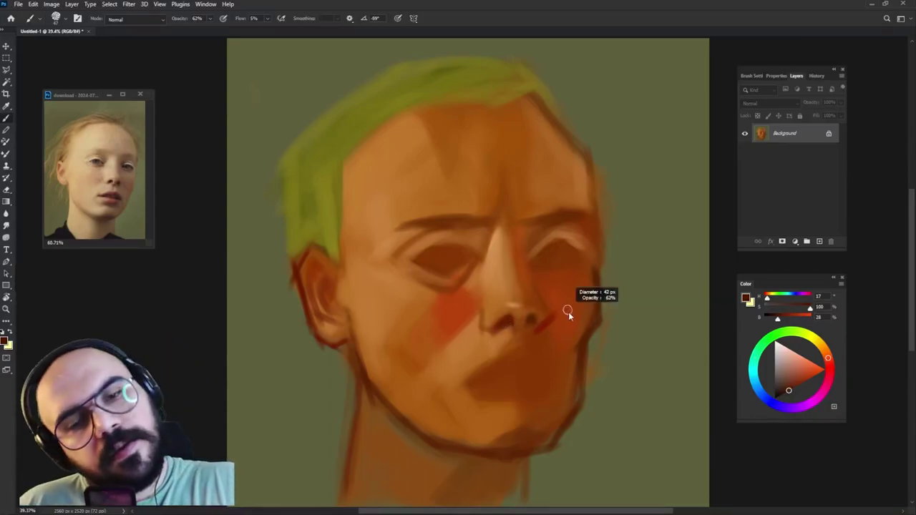
- Paint a light peach highlight on the nose tip, then pick up cheek red with a rotated brush tip
alt+click(506, 272)
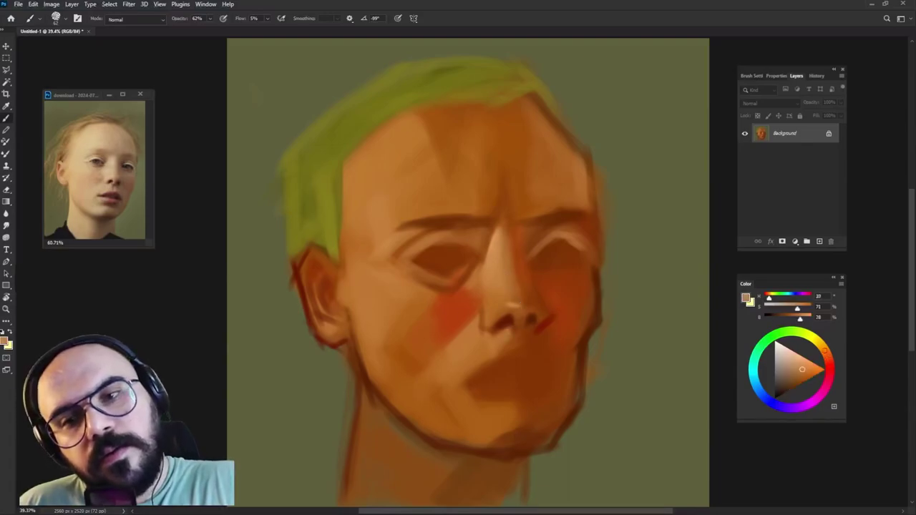
drag(509, 305, 517, 307)
alt+click(498, 280)
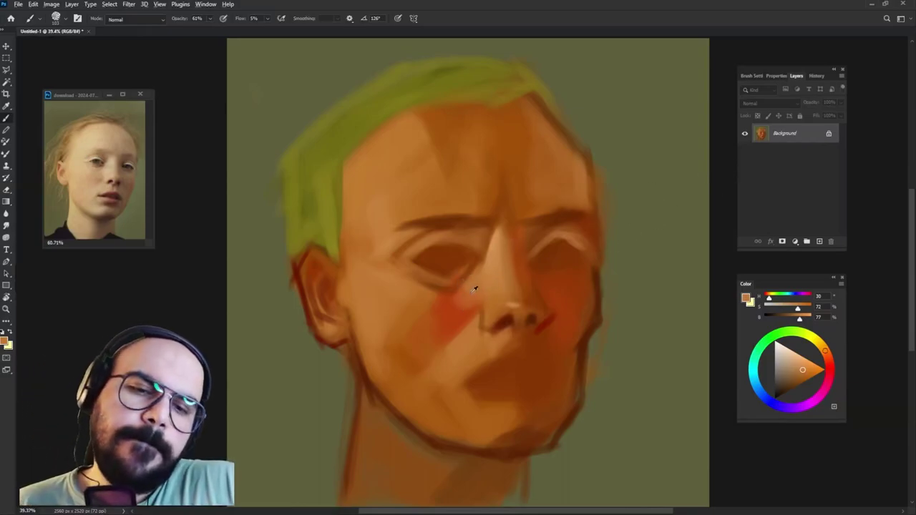
alt+click(451, 303)
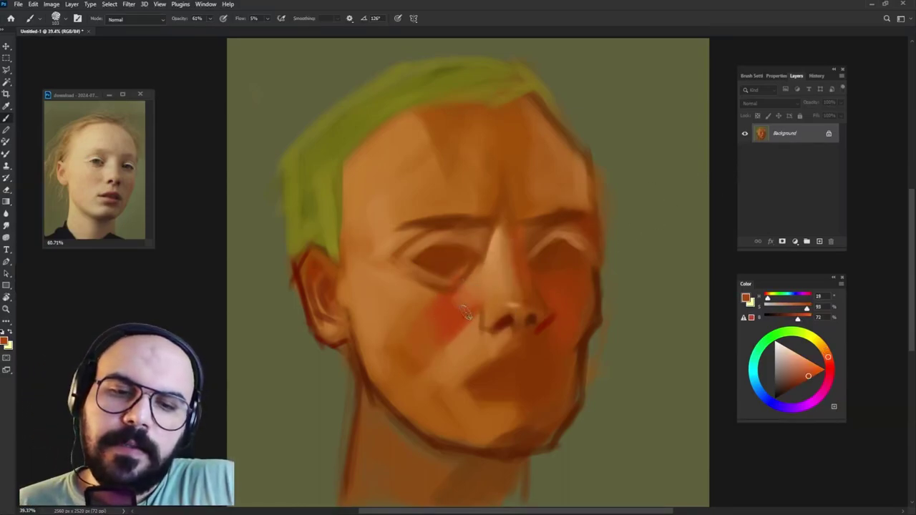
key(shift+Right)
key(shift+Right)
key(shift+Right)
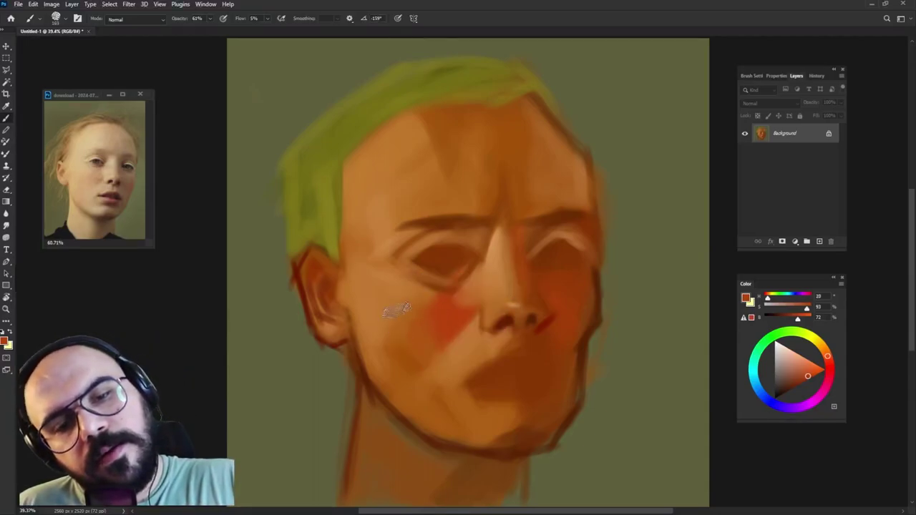
key(shift+Right)
key(shift+Right)
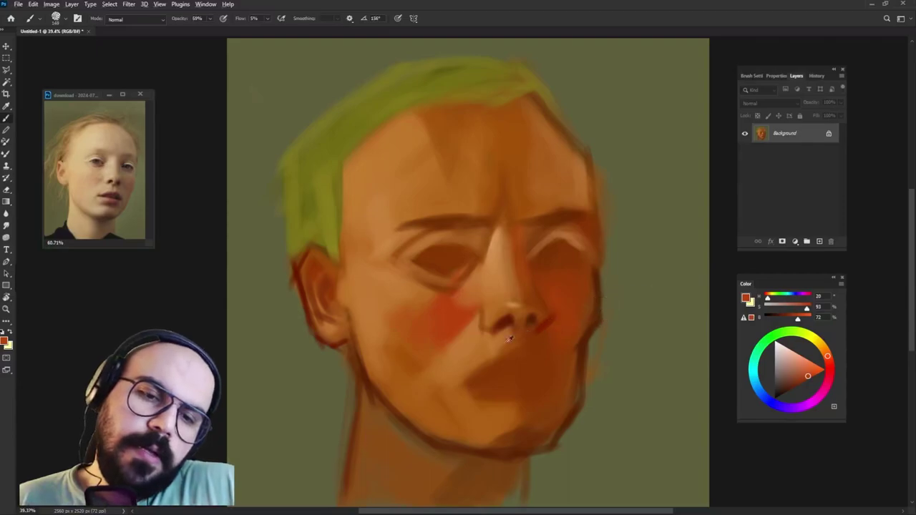
- Sample orange and dark red-brown tones near the nose, with brush opacity at 55% then 57%
alt+click(483, 336)
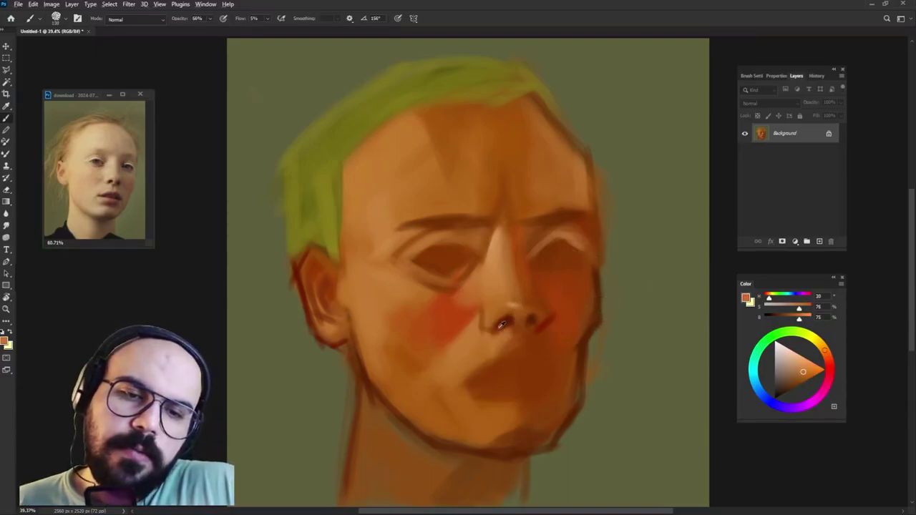
alt+click(504, 323)
key(5)
key(5)
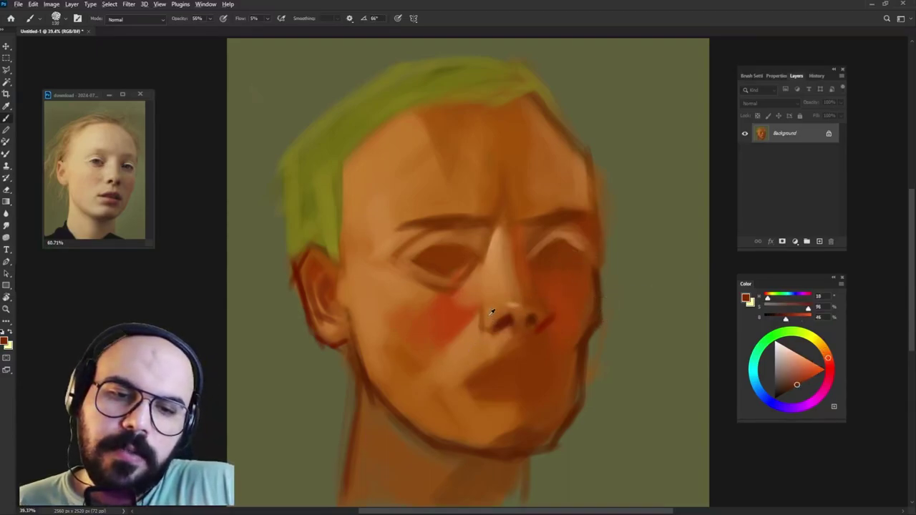
alt+click(504, 323)
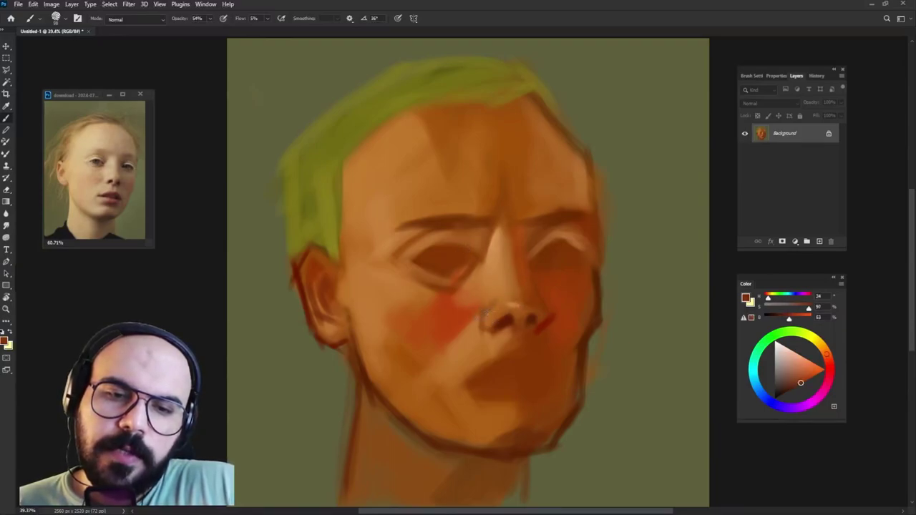
key(5)
key(7)
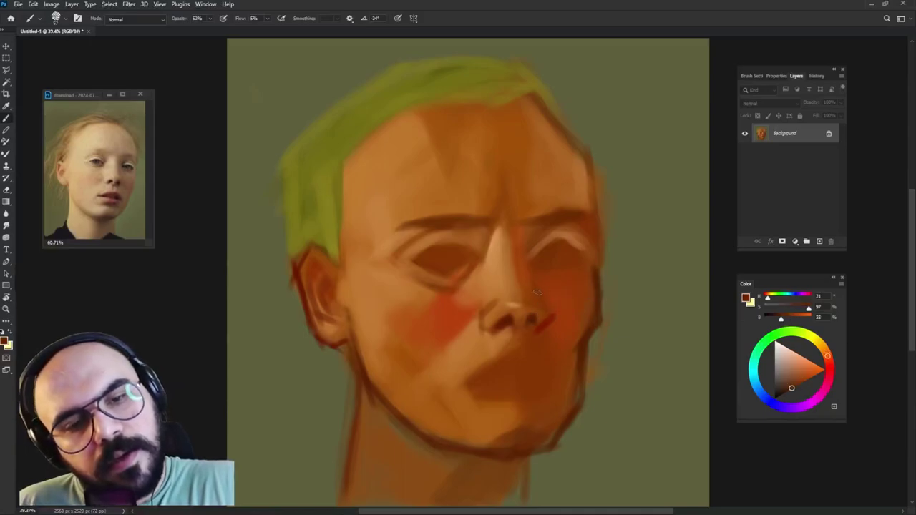
- Sample dark and lighter shadow tones beside the nose to shade the nostril and cheek
alt+click(533, 291)
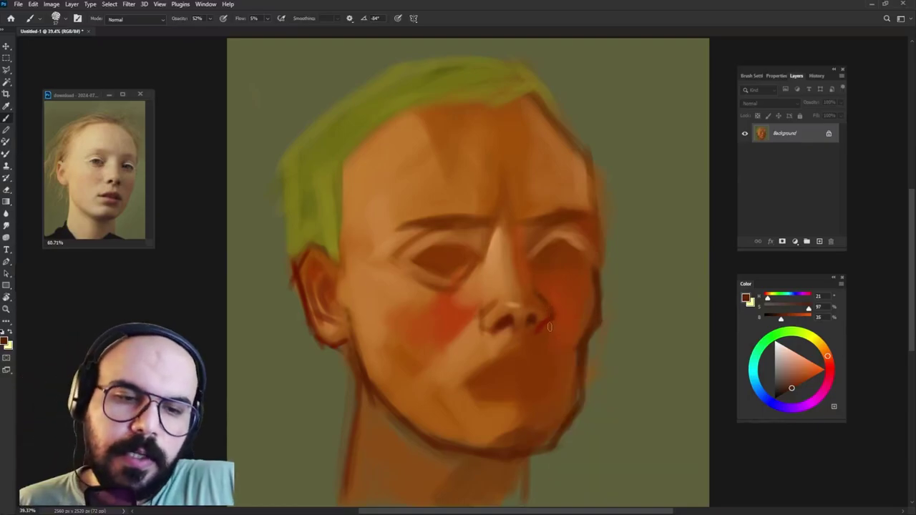
alt+click(543, 315)
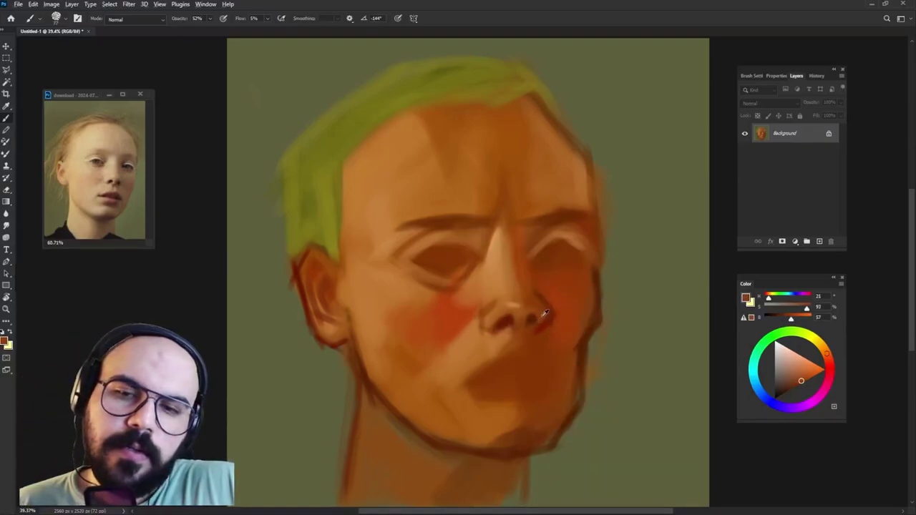
alt+click(525, 308)
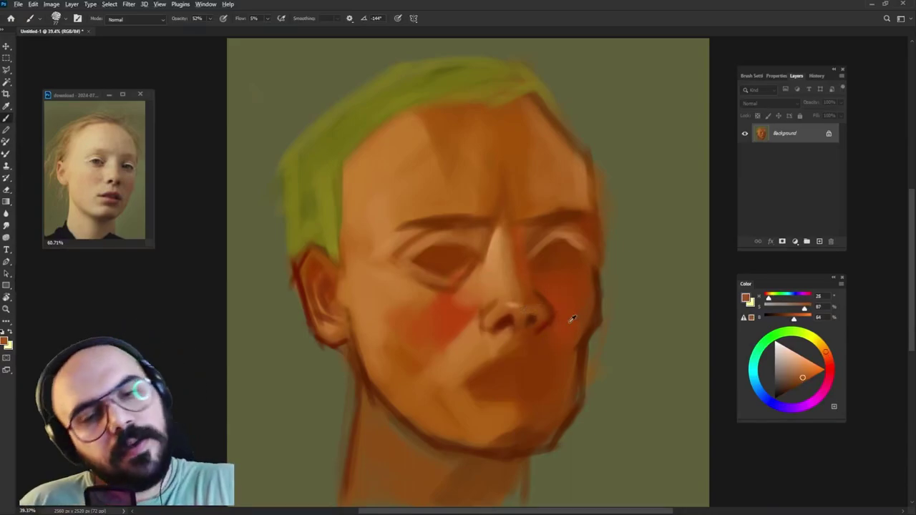
alt+click(542, 319)
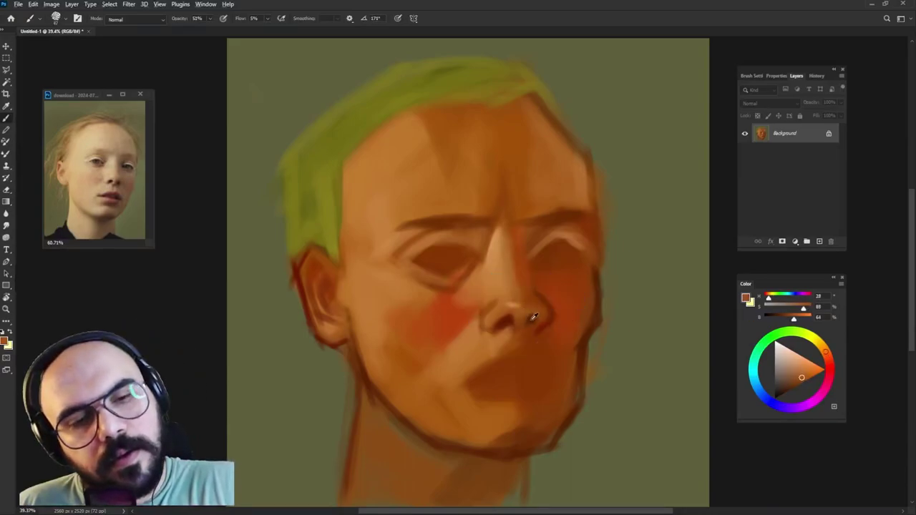
alt+click(539, 319)
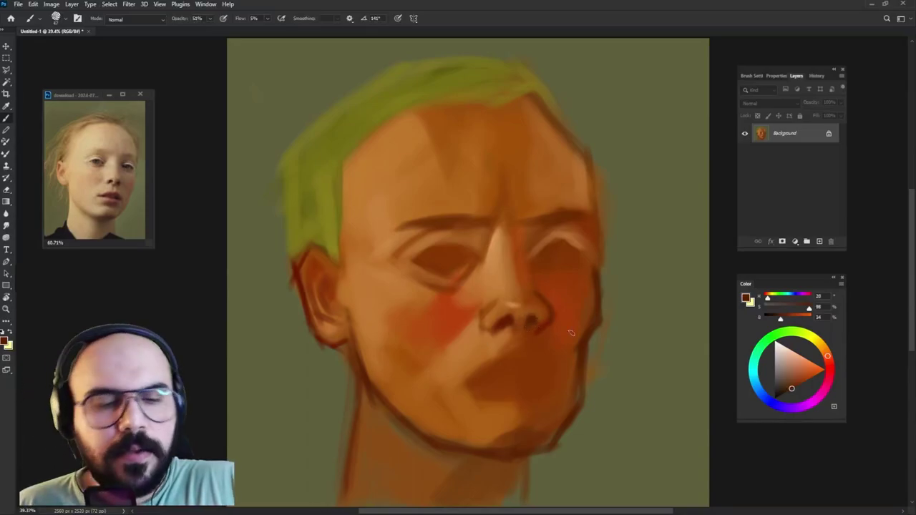
alt+click(538, 326)
alt+click(552, 307)
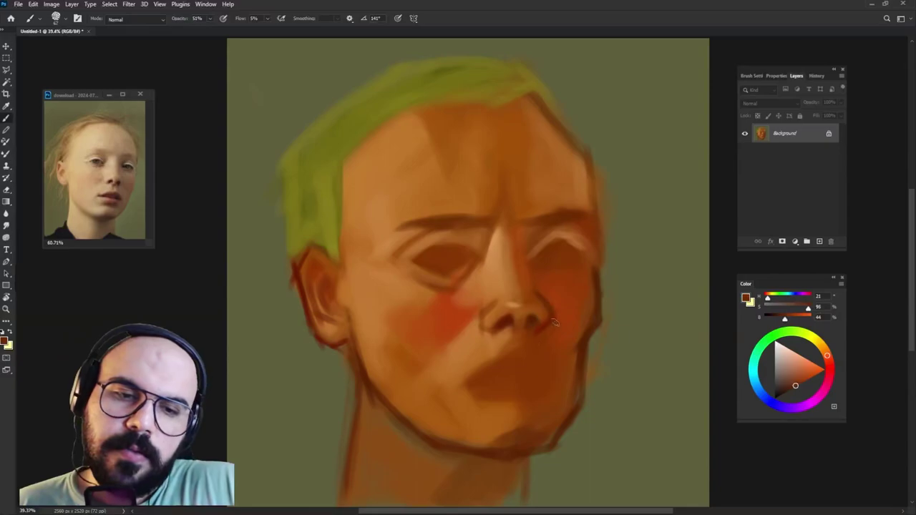
alt+click(551, 308)
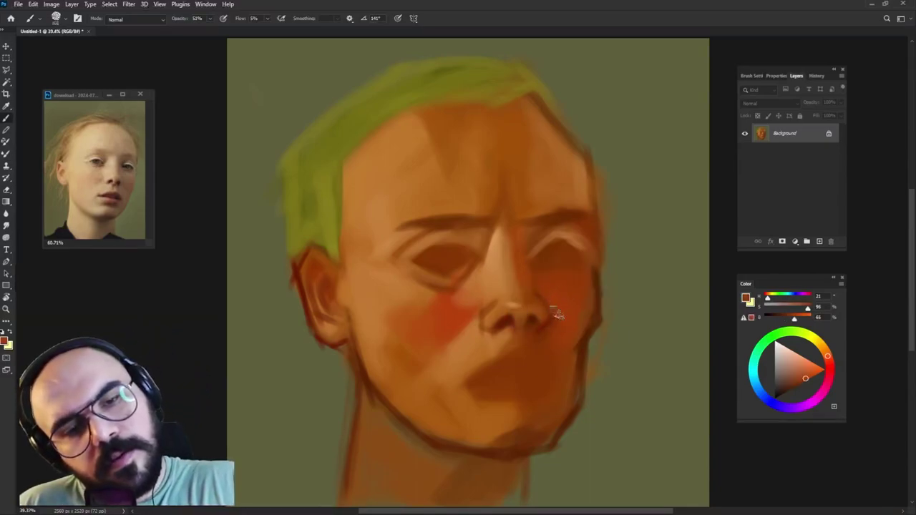
- Sample pale, orange and dark red skin tones around the nose tip
alt+click(520, 304)
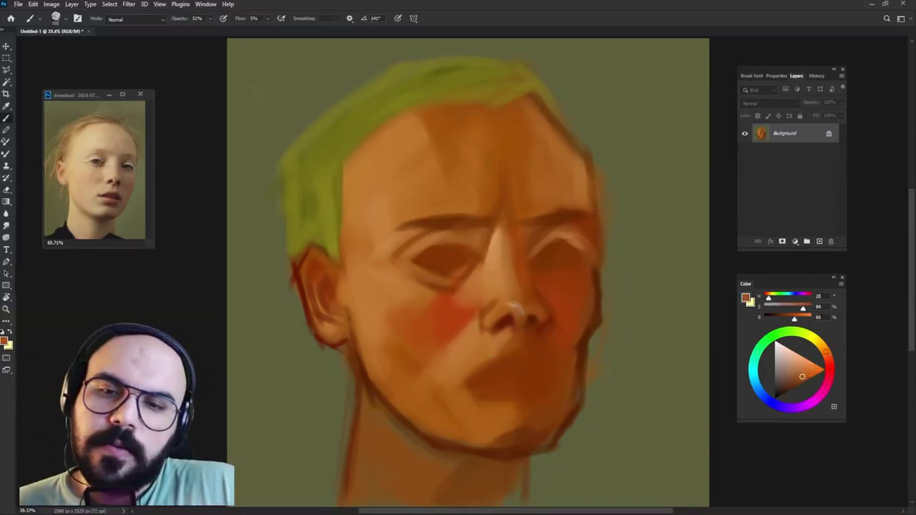
alt+click(506, 317)
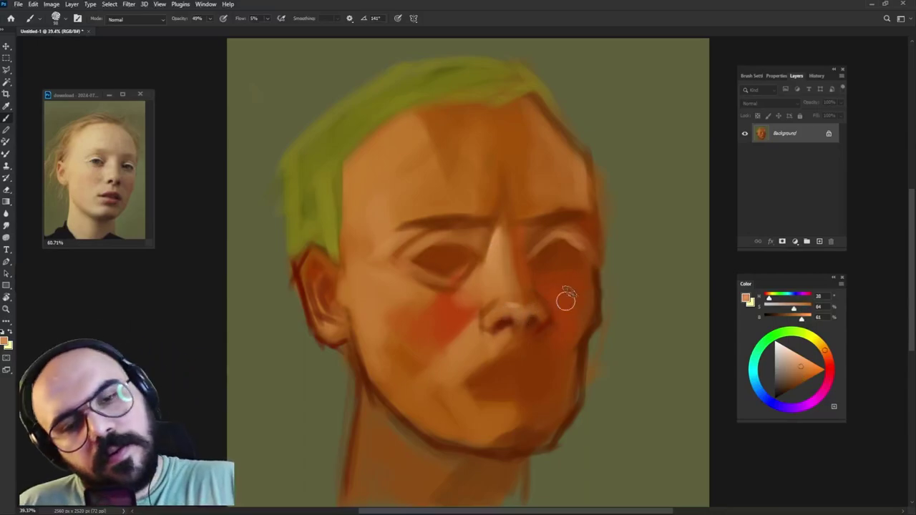
alt+click(545, 316)
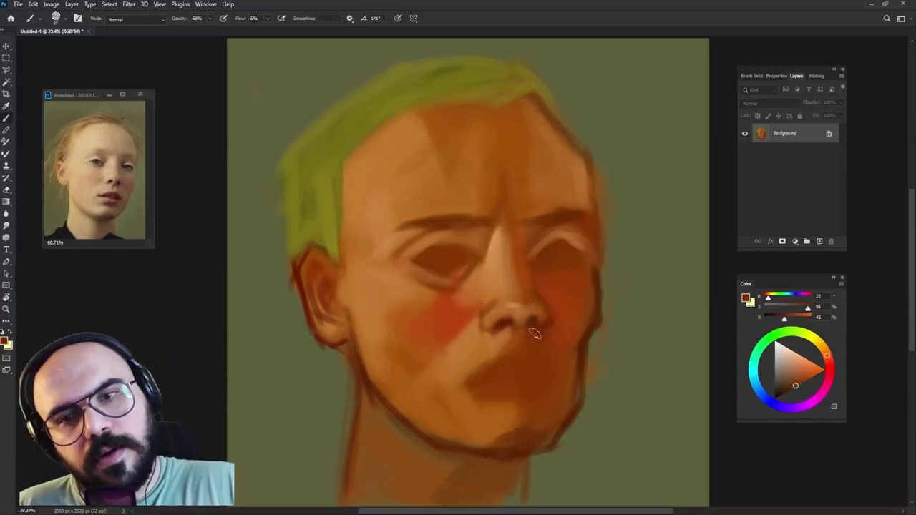
alt+click(530, 309)
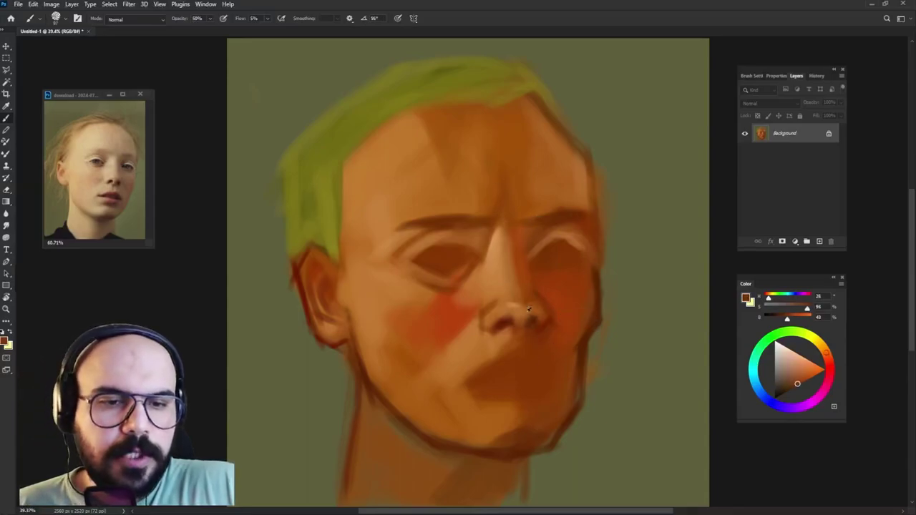
alt+click(518, 349)
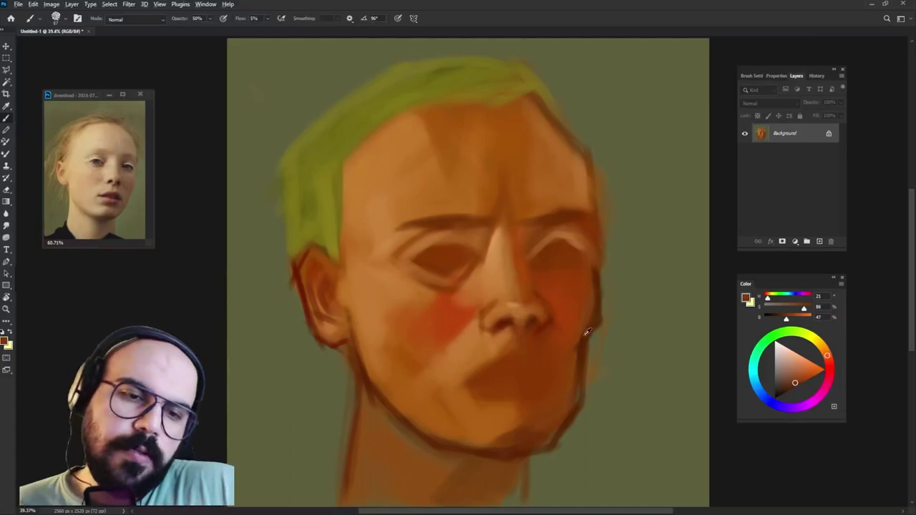
alt+click(504, 320)
alt+click(532, 348)
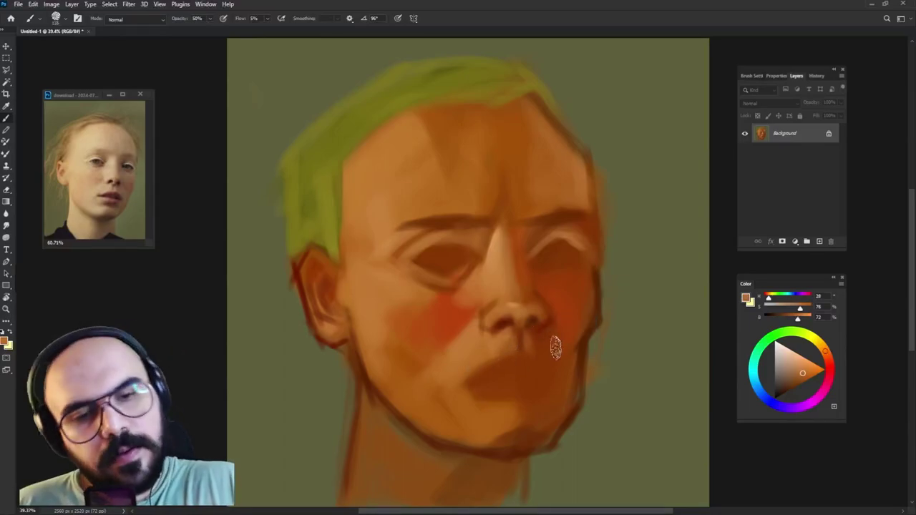
- Pick lighter and deeper skin oranges, shrink the brush and set opacity to 100%
alt+click(519, 278)
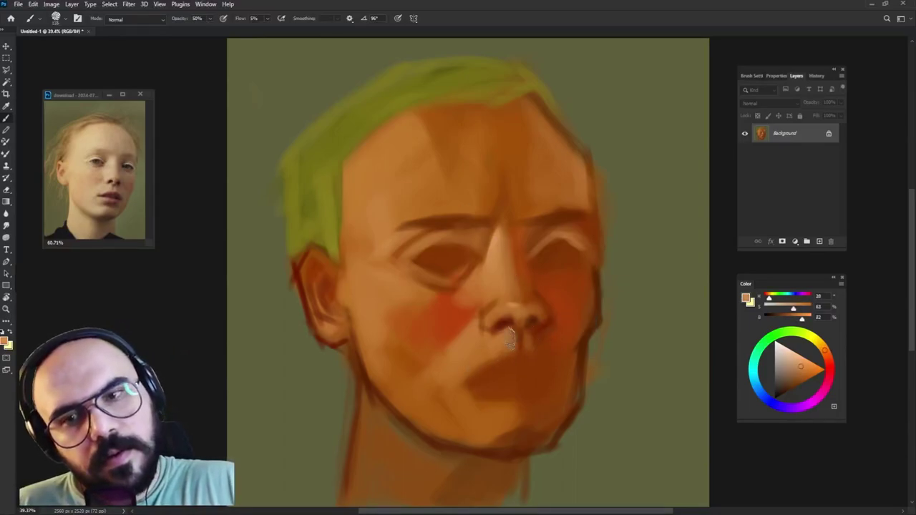
alt+click(447, 322)
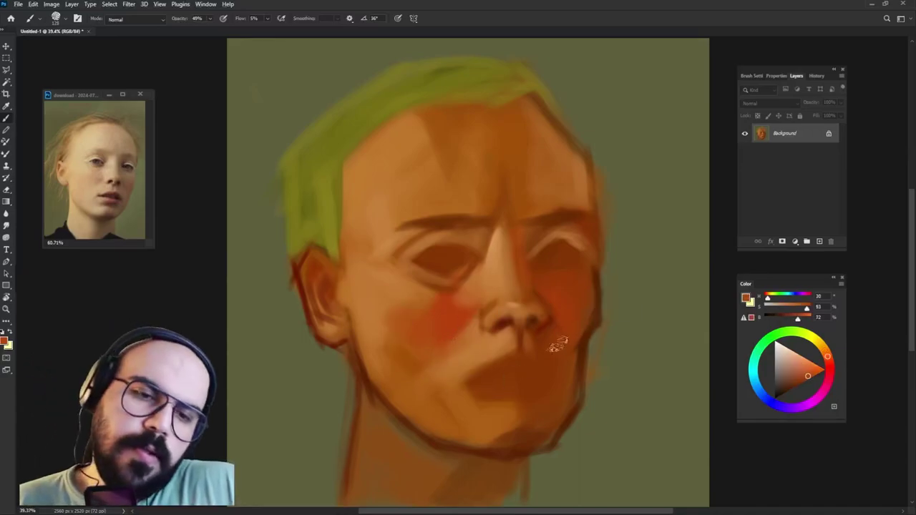
alt+click(516, 344)
drag(558, 318, 555, 342)
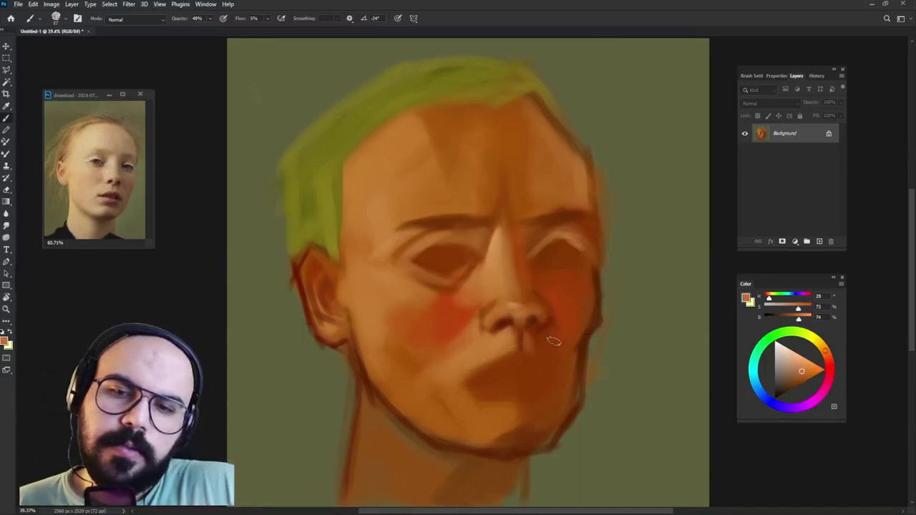
alt+click(550, 349)
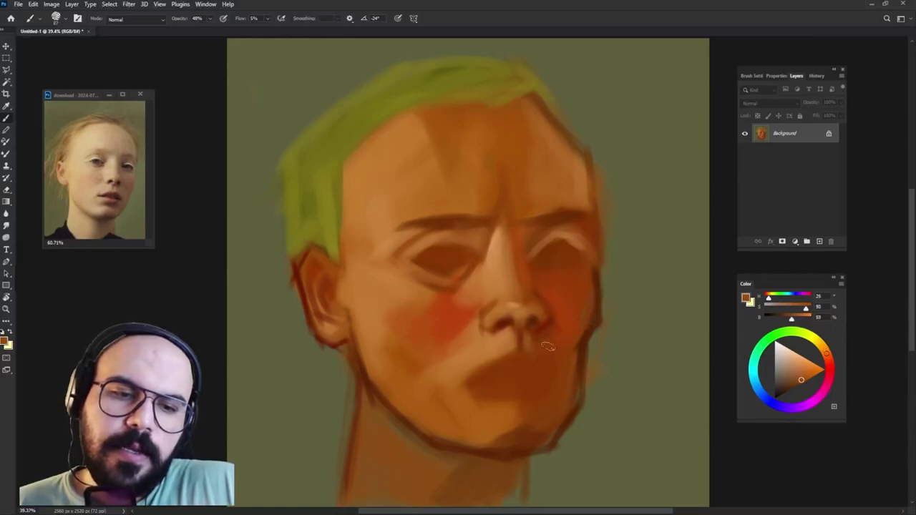
alt+click(555, 348)
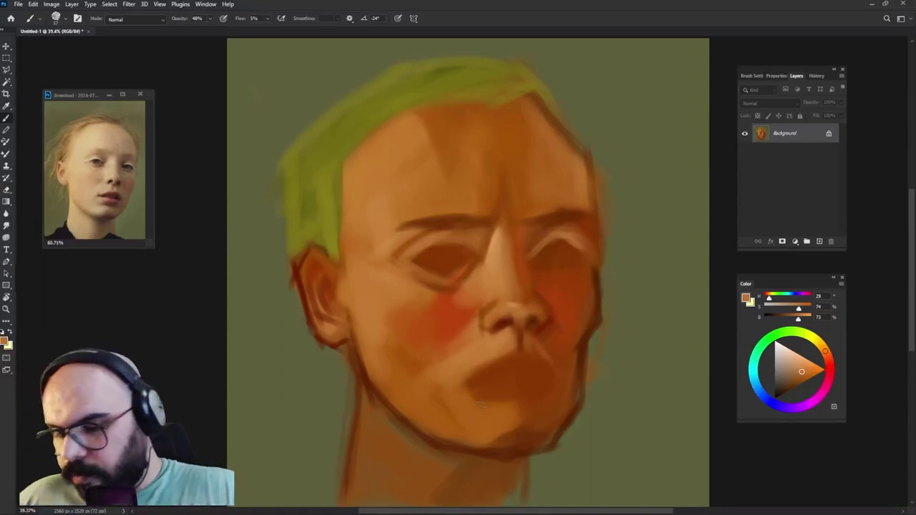
key(0)
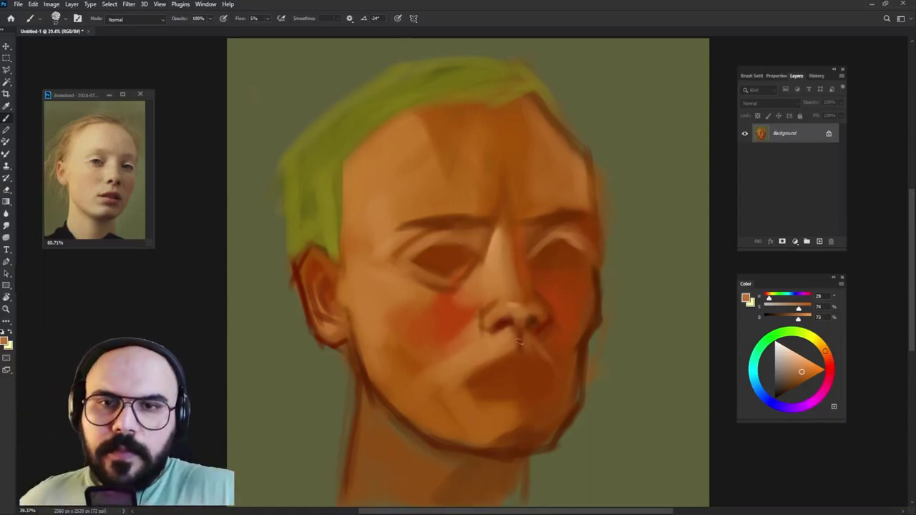
- Sample oranges and reds from the mouth and right cheek to soften the mouth corner
alt+click(523, 342)
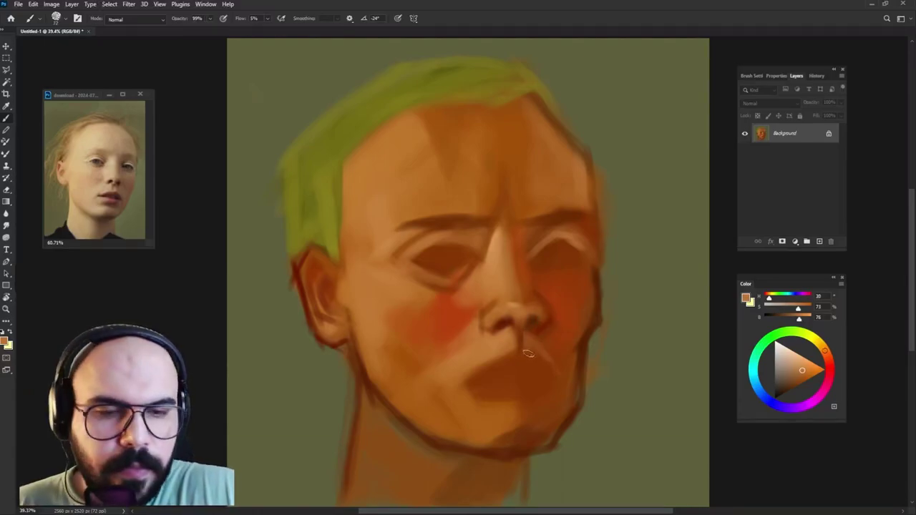
alt+click(548, 322)
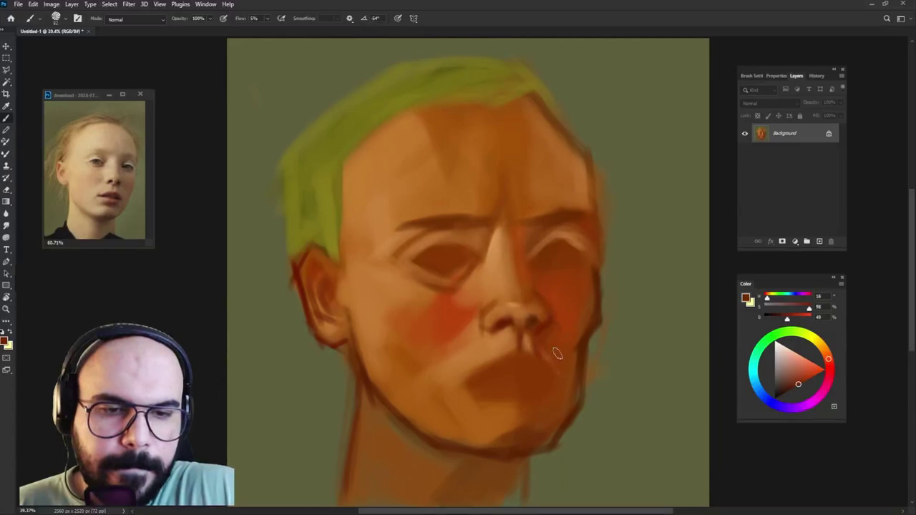
alt+click(551, 347)
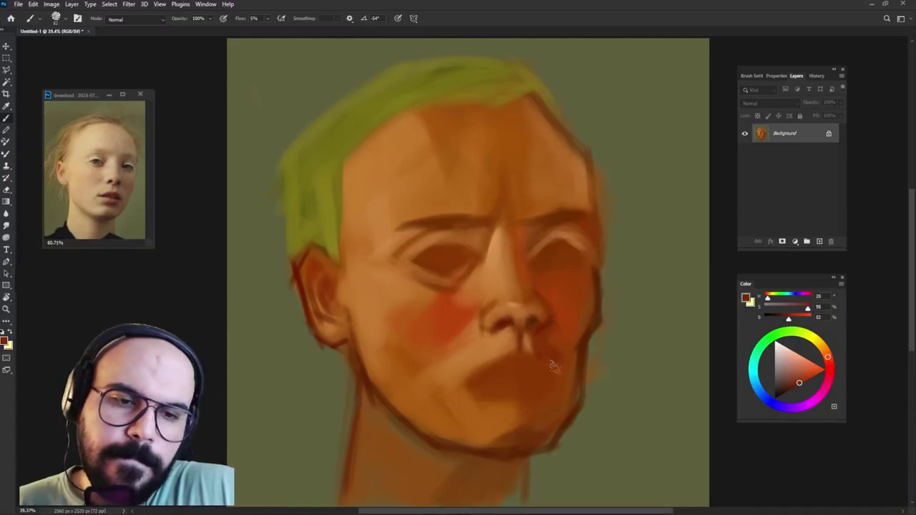
alt+click(544, 351)
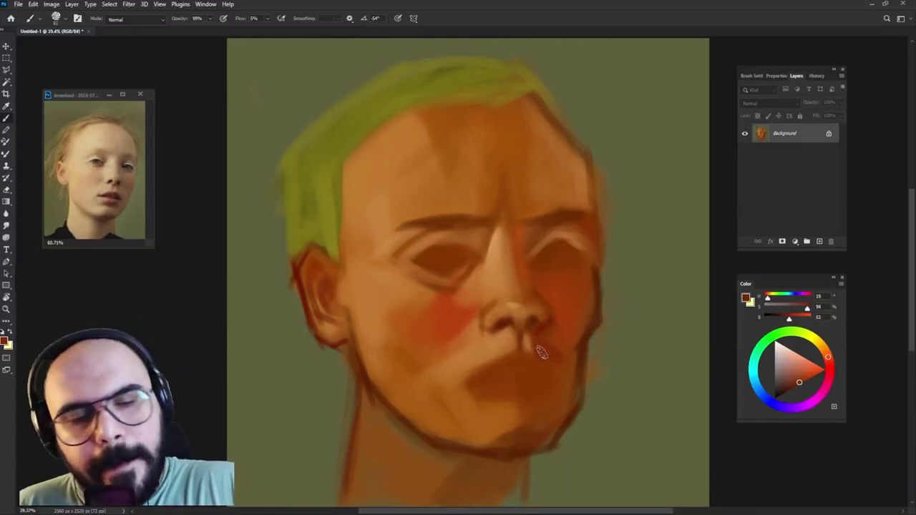
alt+click(549, 330)
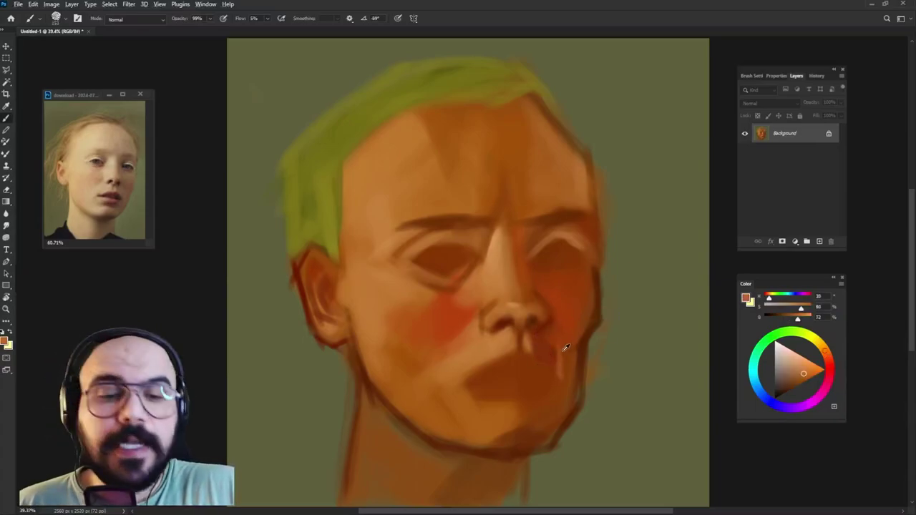
alt+click(558, 368)
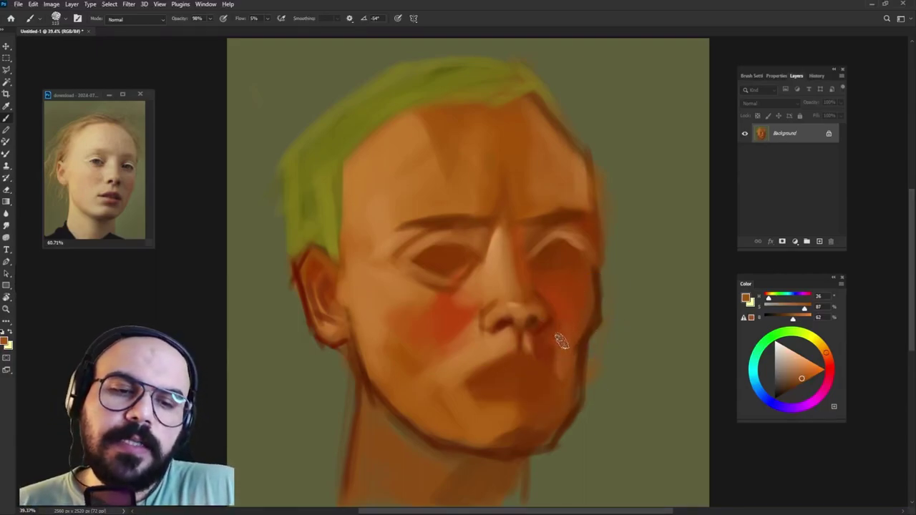
- Darken the left eye socket with brown strokes and lower brush opacity to 93%
alt+click(491, 263)
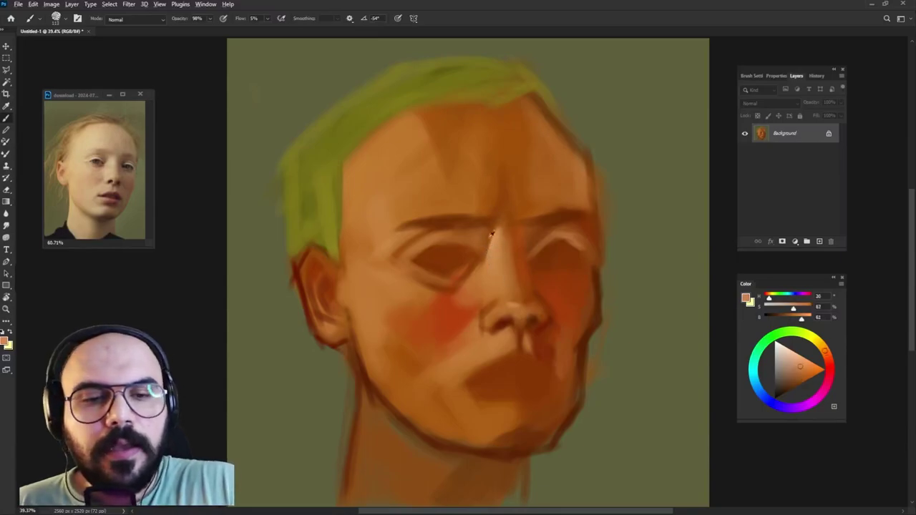
alt+click(445, 215)
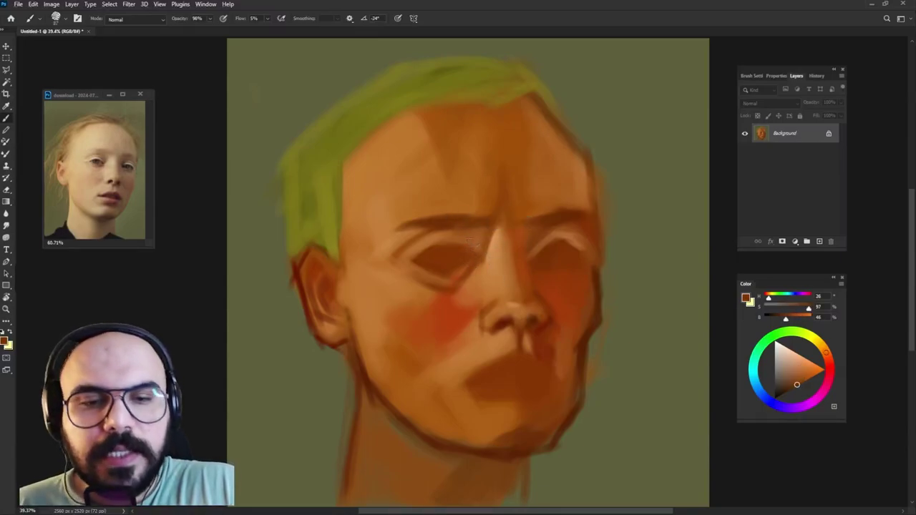
drag(428, 244, 462, 225)
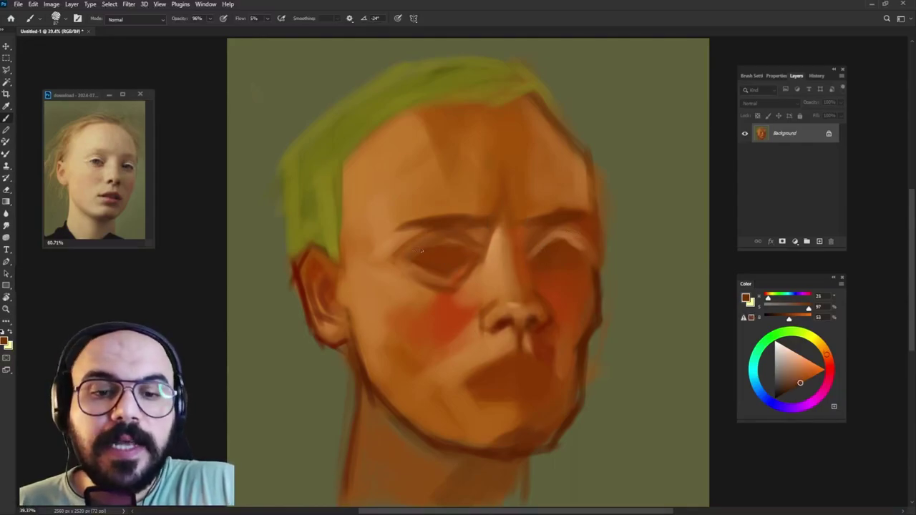
alt+click(494, 254)
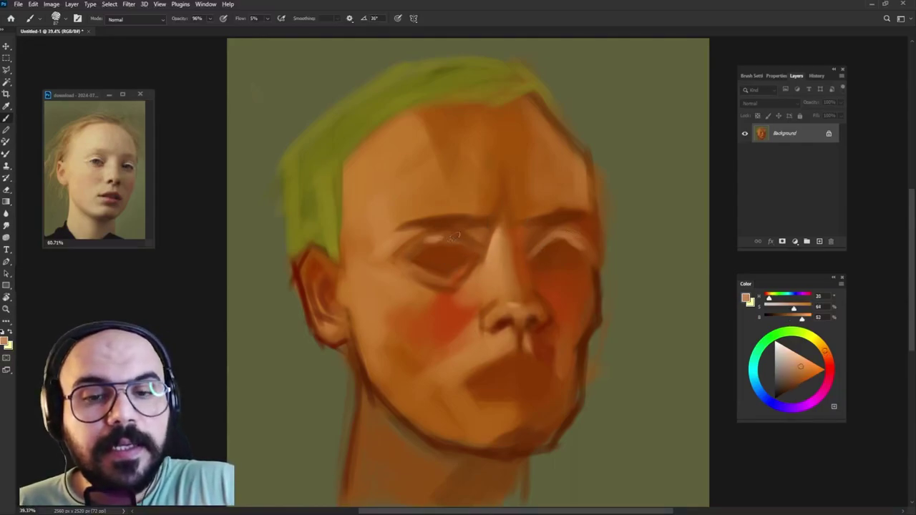
alt+click(458, 228)
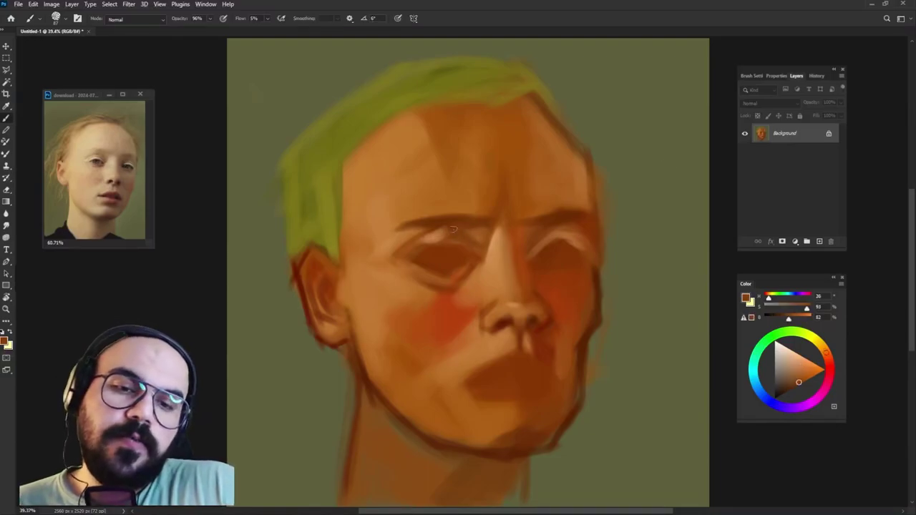
alt+click(449, 220)
key(9)
key(3)
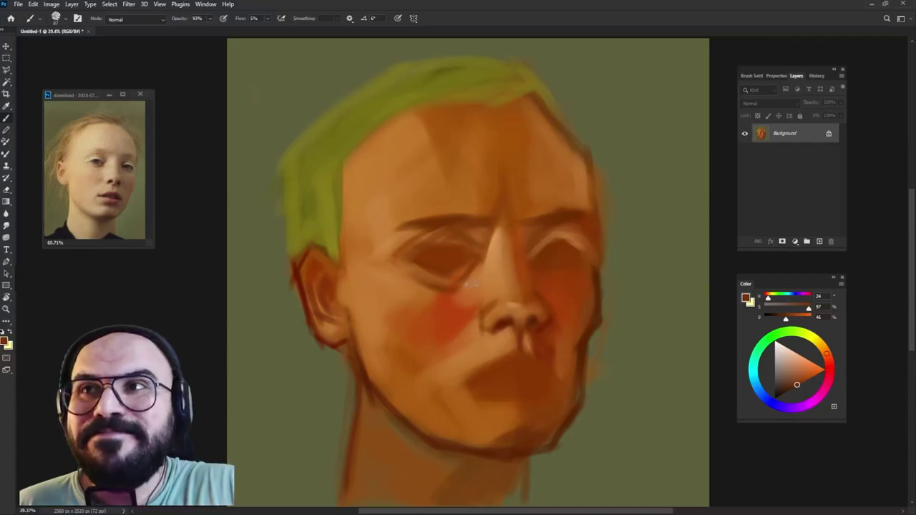
- Paint light peach strokes across the brow above the left eye
alt+click(452, 224)
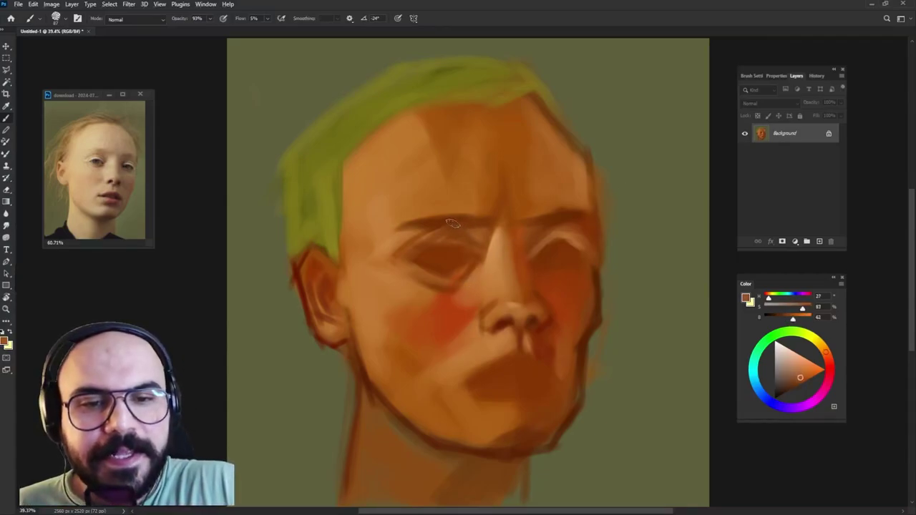
alt+click(471, 232)
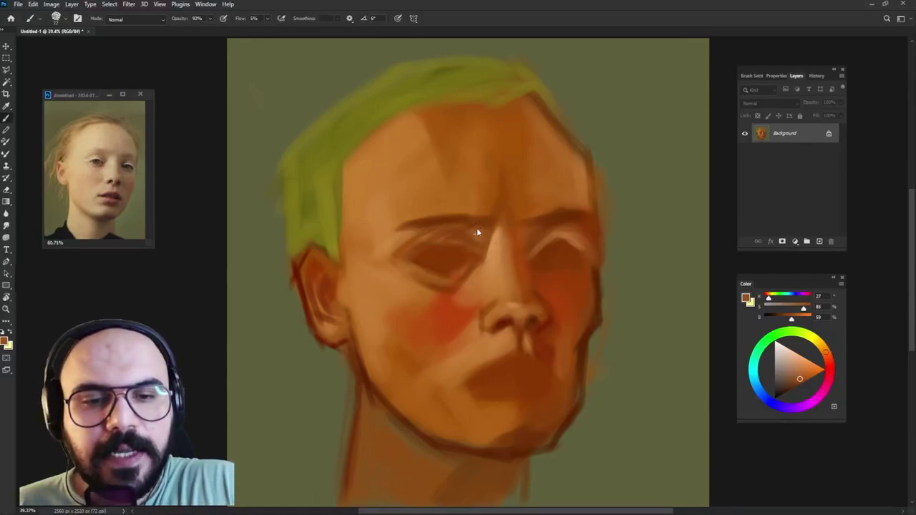
alt+click(496, 236)
drag(428, 237, 465, 236)
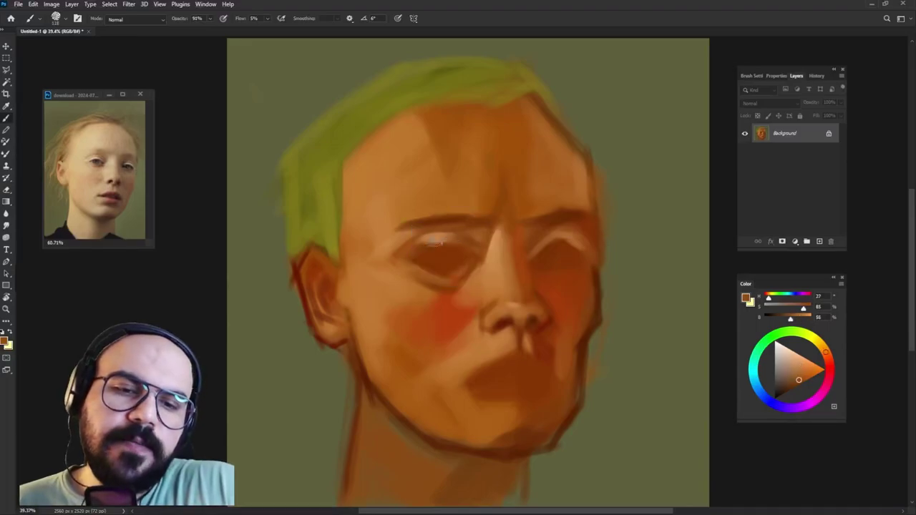
alt+click(418, 255)
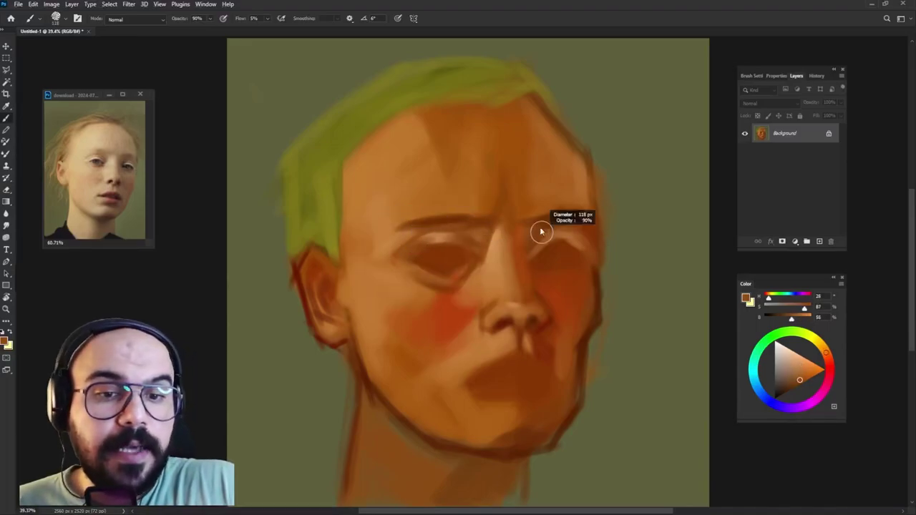
alt+click(542, 229)
alt+click(440, 237)
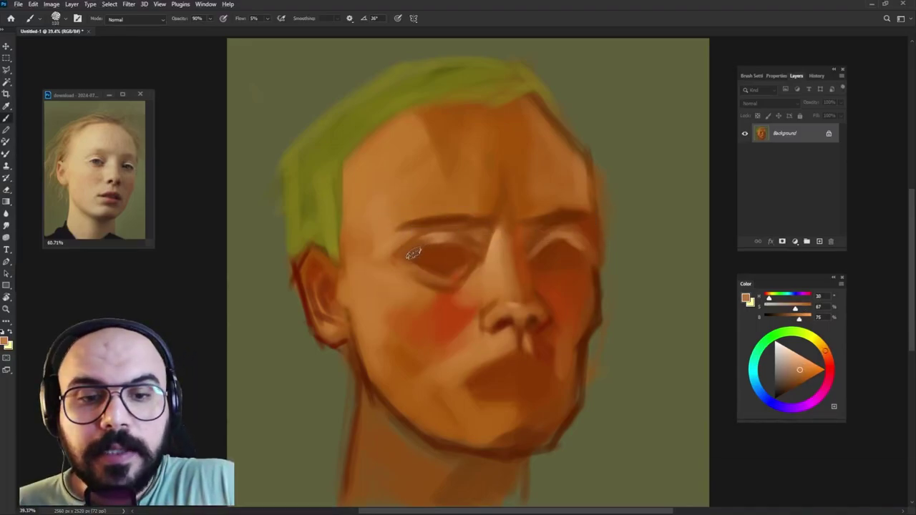
- Rotate the brush tip to about 21° and darken the shadow around the right eye socket
right_click(519, 229)
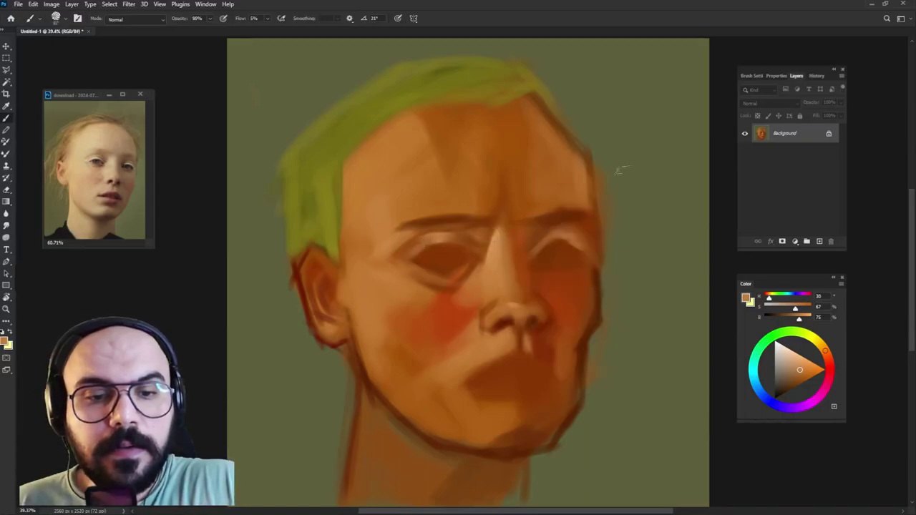
key(Left)
key(Left)
key(Left)
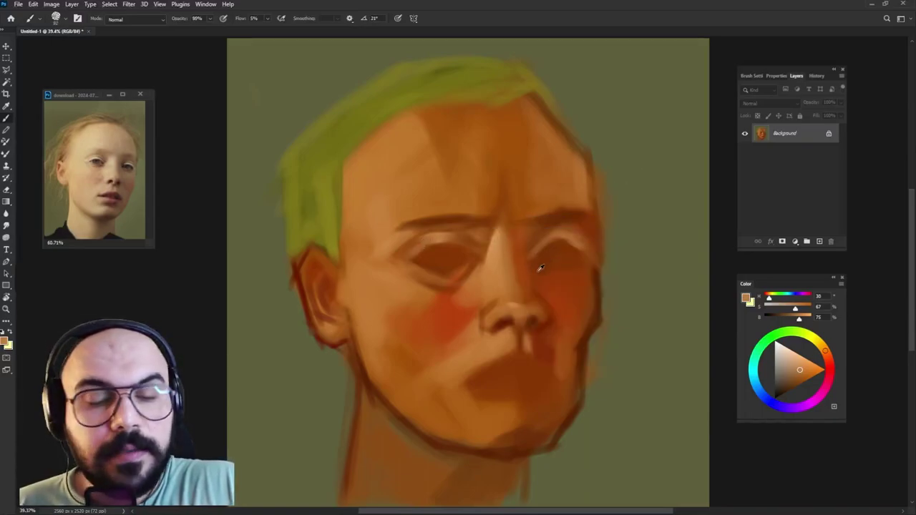
alt+click(534, 247)
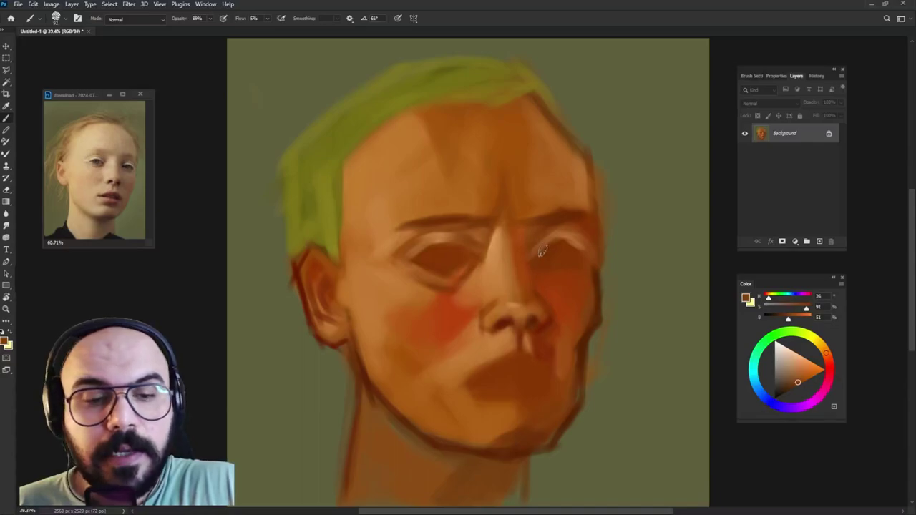
drag(542, 251, 576, 233)
alt+click(453, 256)
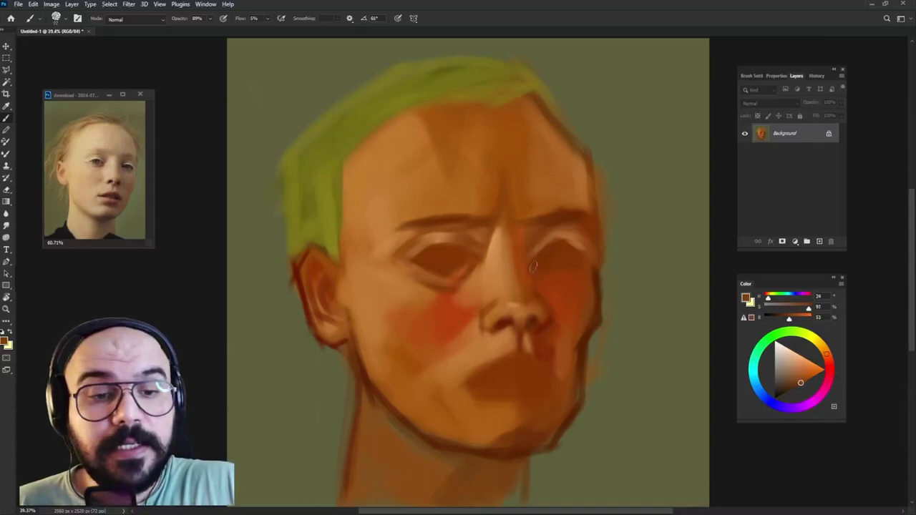
key(shift+Right)
key(shift+Right)
key(shift+Right)
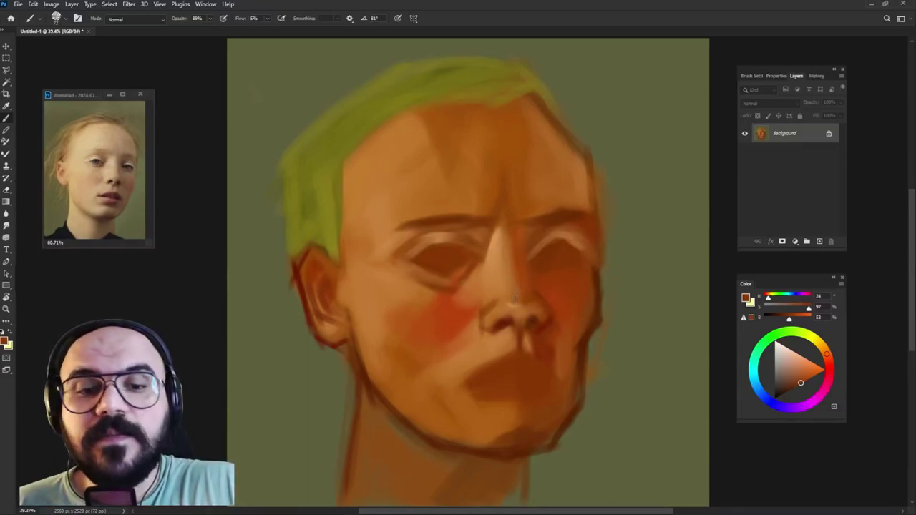
alt+click(478, 294)
key(shift+Left)
key(shift+Left)
key(shift+Left)
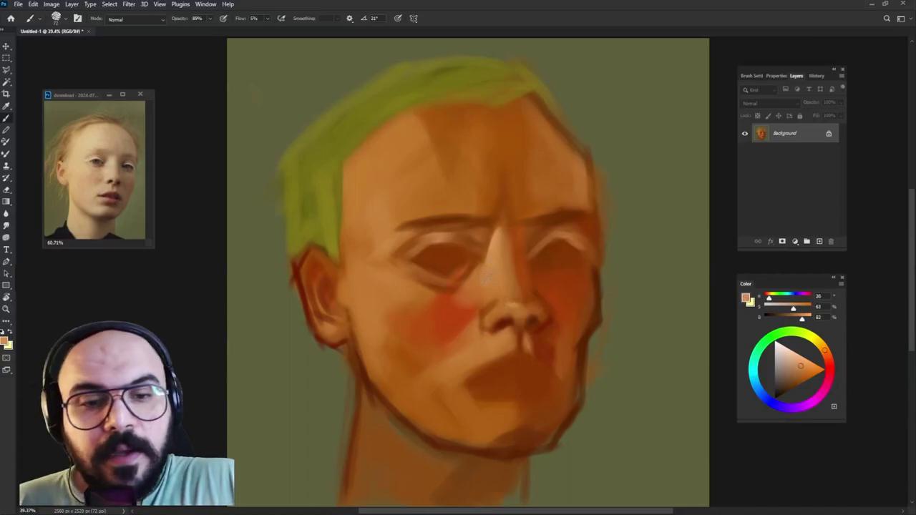
- Add a short saturated red accent beside the left eye corner and a peach stroke on the cheek
drag(825, 351, 829, 362)
click(807, 381)
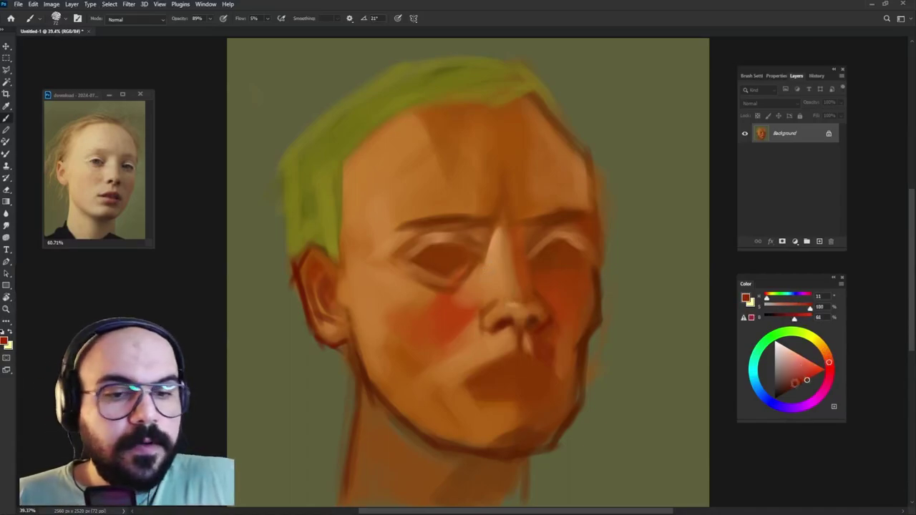
drag(469, 255, 478, 259)
key(shift+Left)
key(shift+Left)
key(shift+Left)
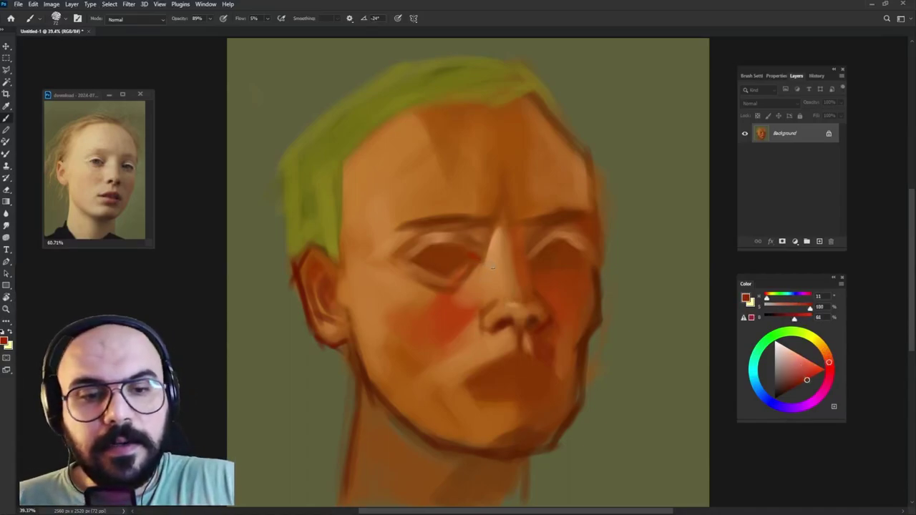
click(799, 385)
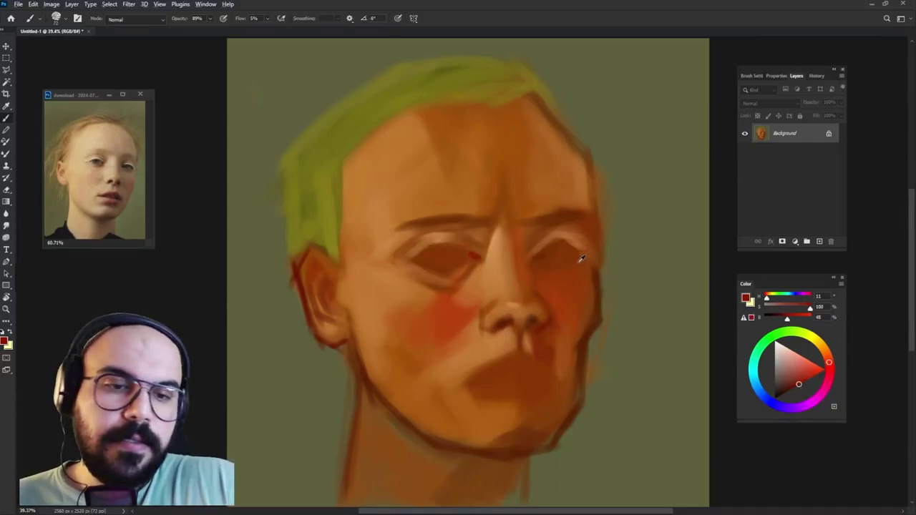
alt+click(491, 247)
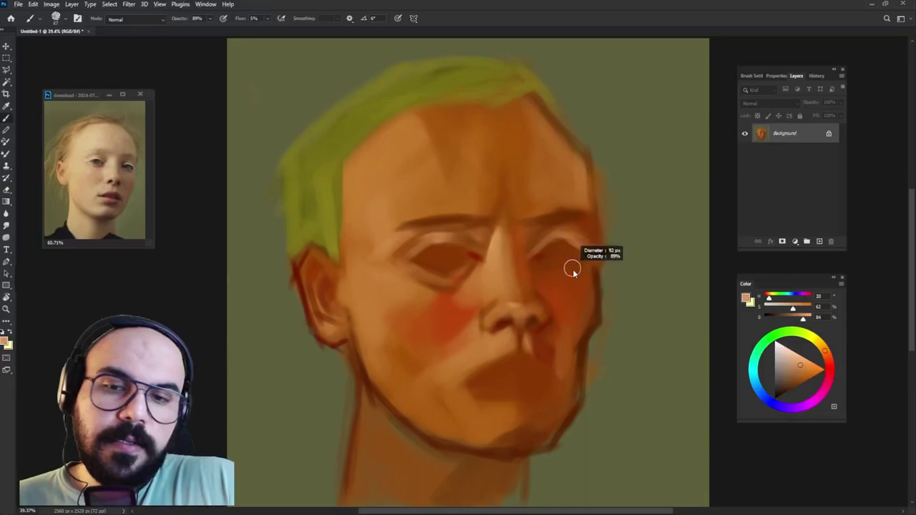
drag(544, 274, 565, 280)
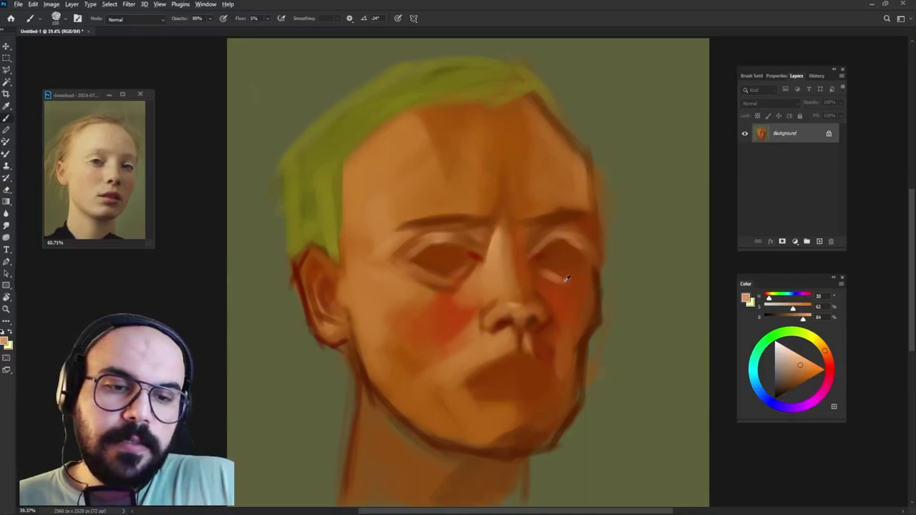
alt+click(565, 278)
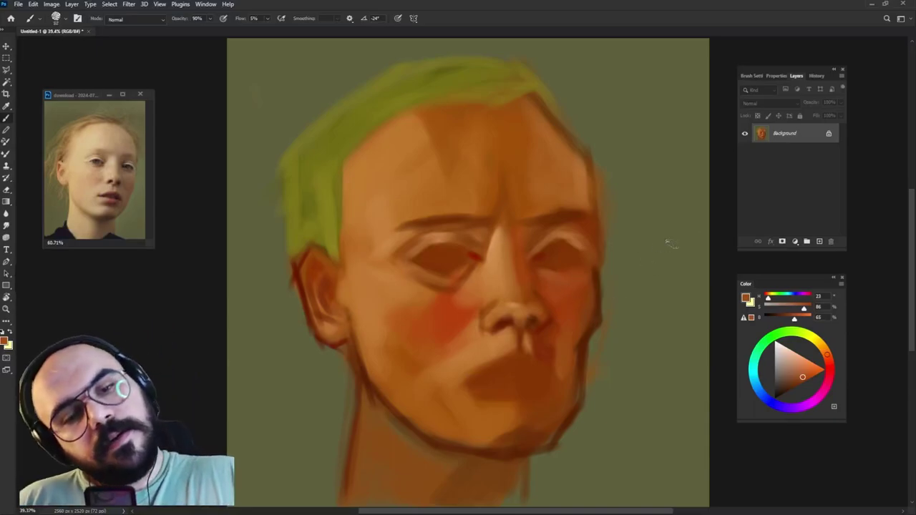
- Sample right-cheek oranges, set the brush to about 143 px, and paint a soft left-cheek stroke
alt+click(595, 300)
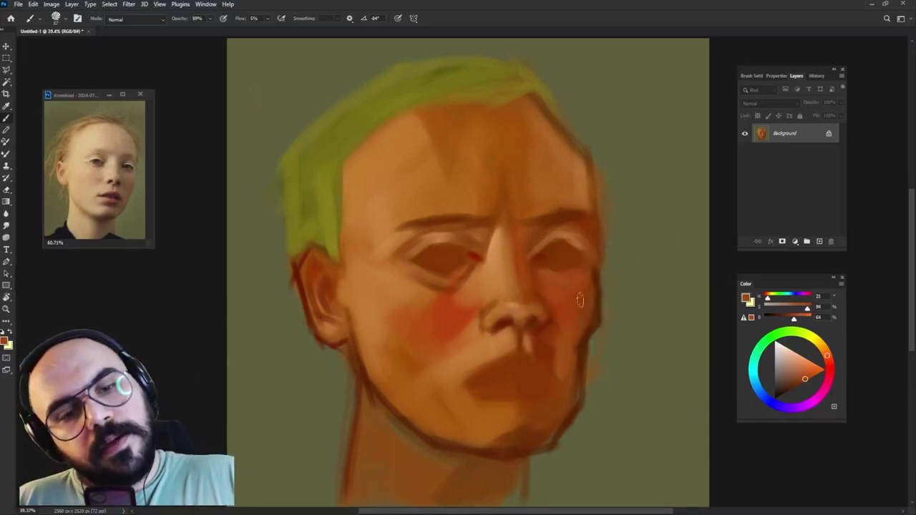
alt+click(573, 309)
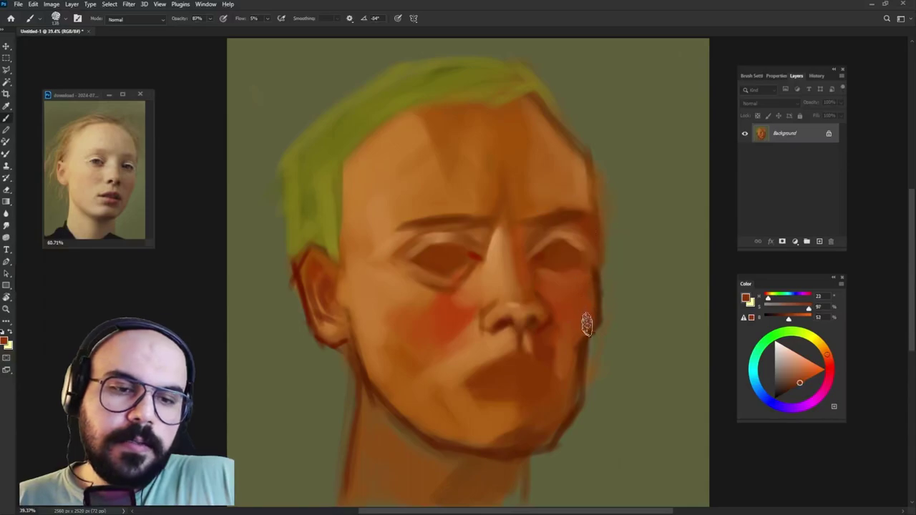
alt+click(582, 336)
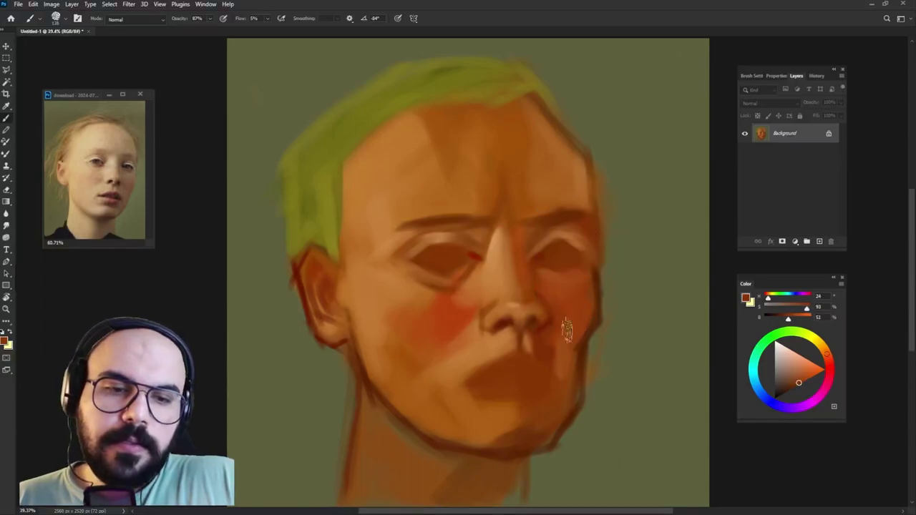
alt+click(566, 322)
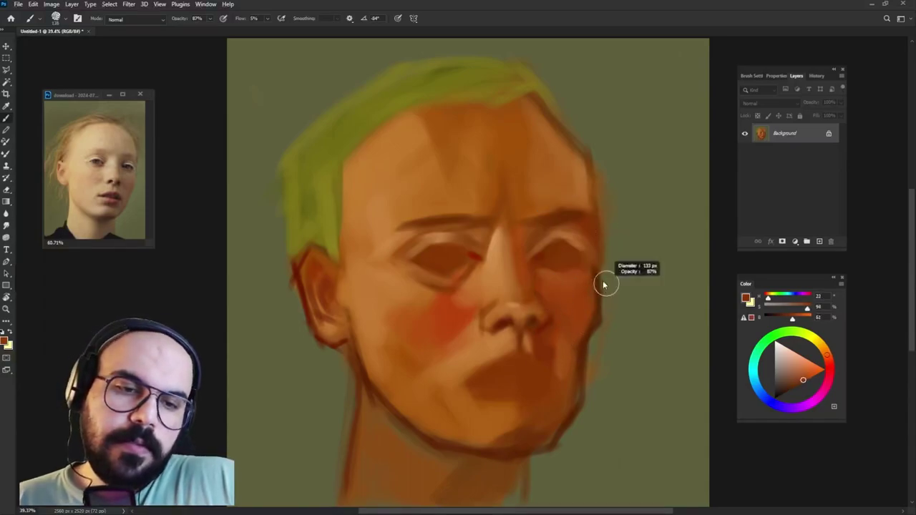
alt+click(557, 306)
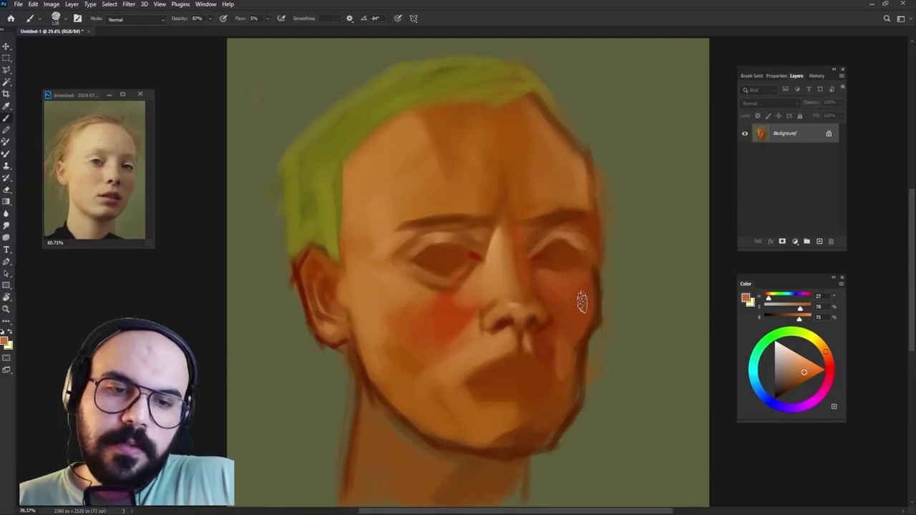
drag(604, 265, 620, 250)
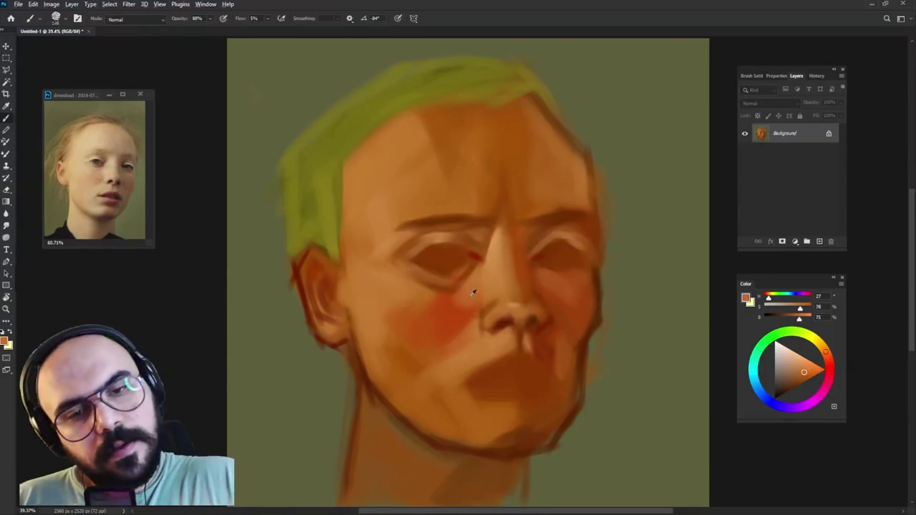
drag(448, 292, 441, 311)
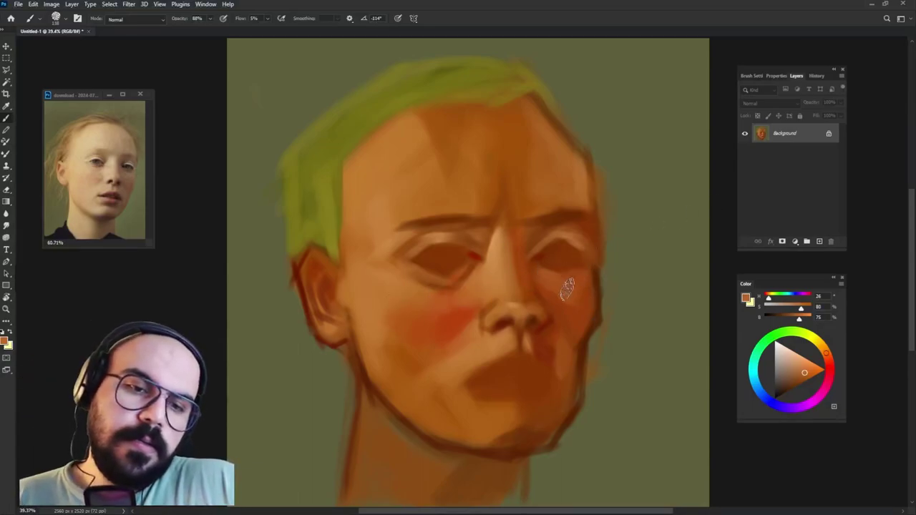
- Sample shadow and chin tones below the nose, choosing a paler skin tone from the Color panel
alt+click(466, 364)
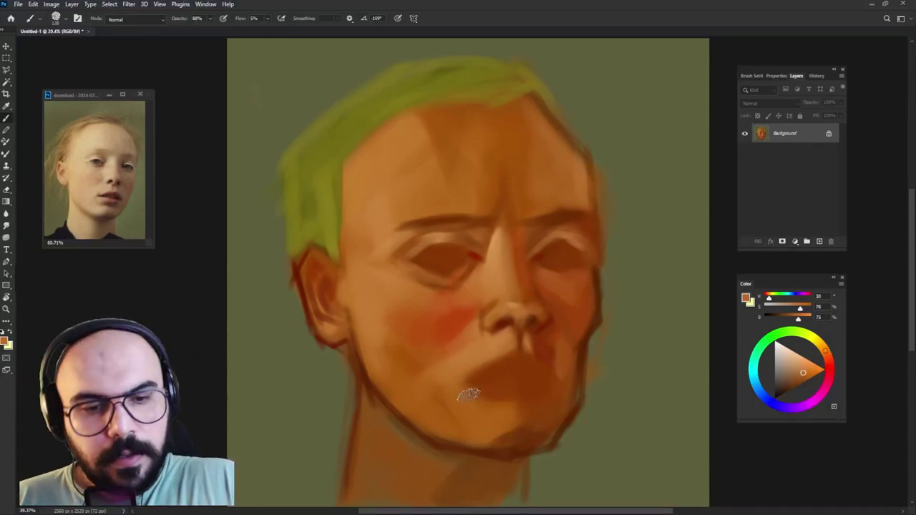
alt+click(466, 388)
click(800, 356)
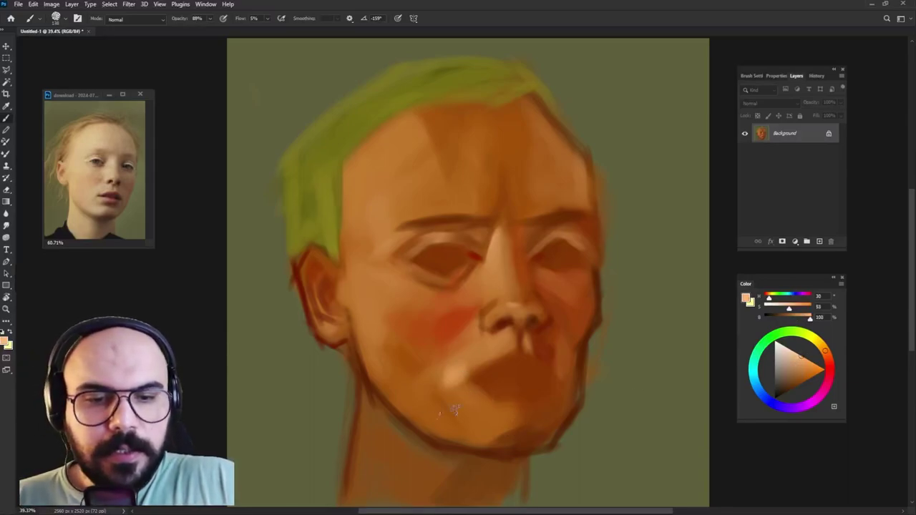
alt+click(456, 367)
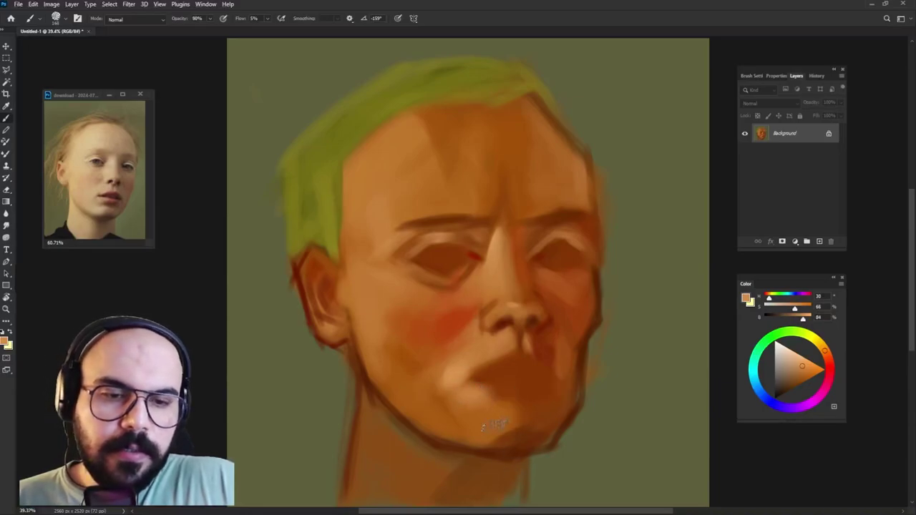
alt+click(484, 410)
alt+click(460, 374)
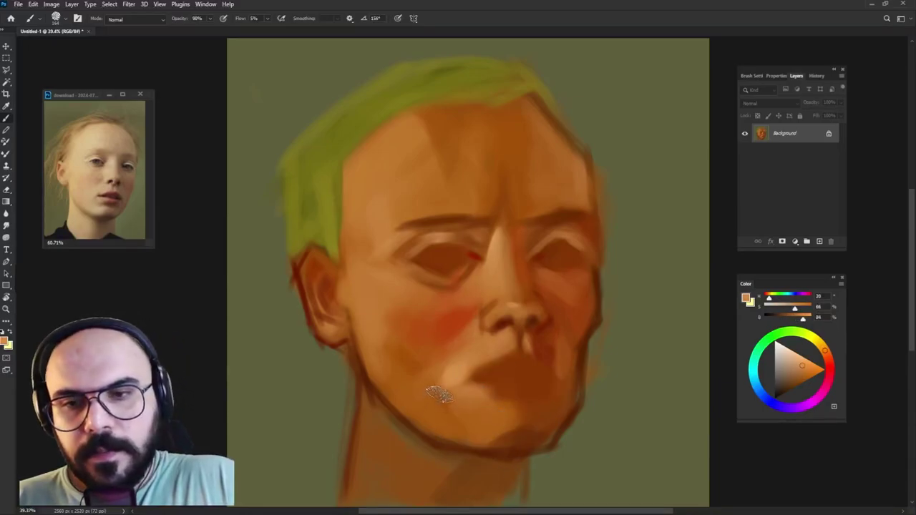
- Resample cheek and chin shadow tones to blend lighter highlights along the chin
alt+click(405, 356)
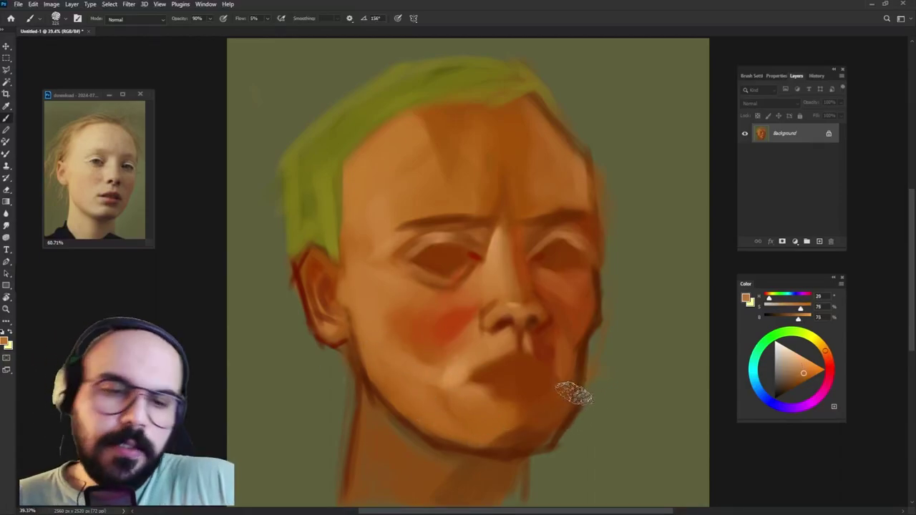
alt+click(527, 424)
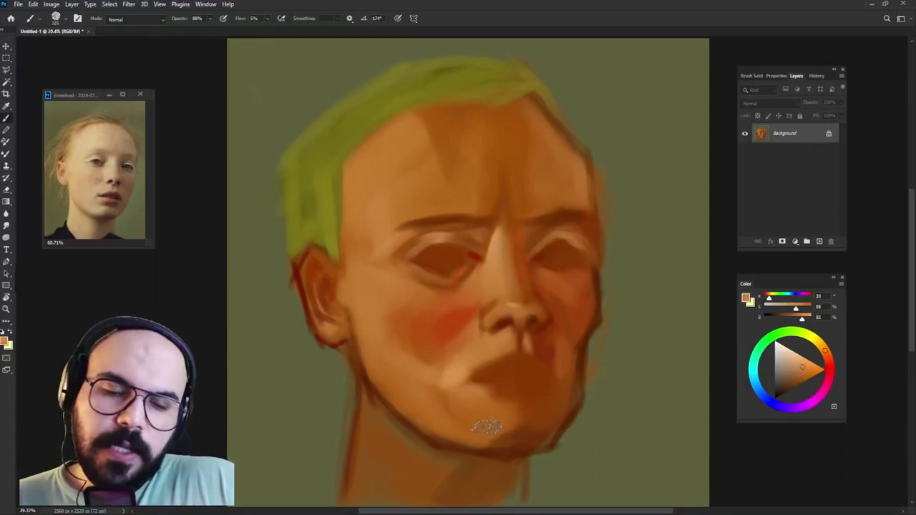
alt+click(486, 420)
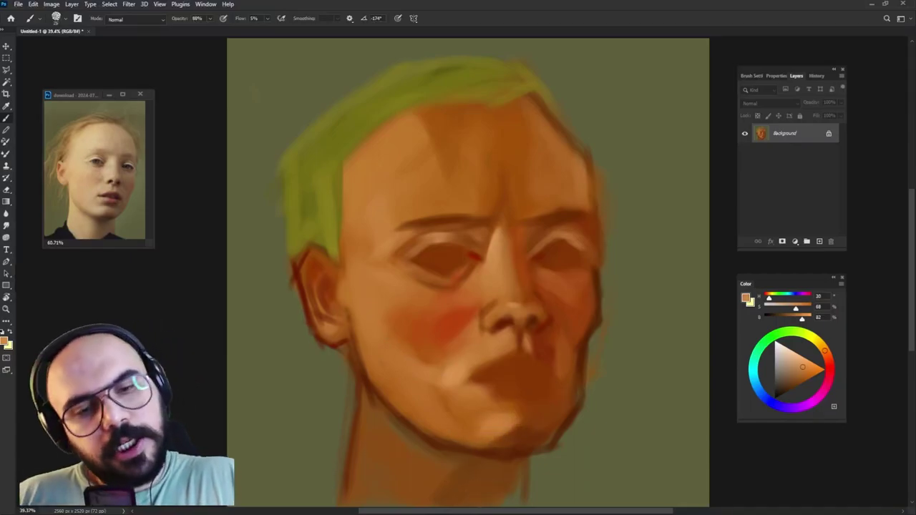
alt+click(500, 420)
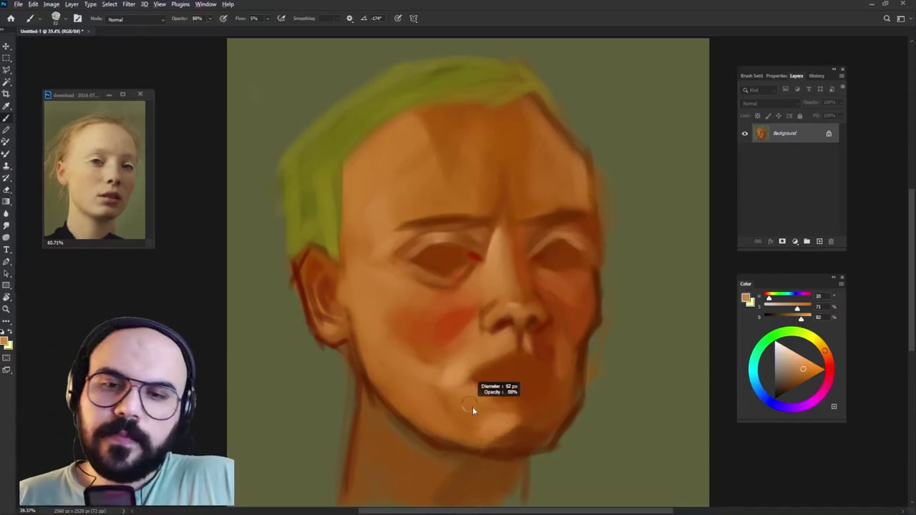
alt+click(468, 411)
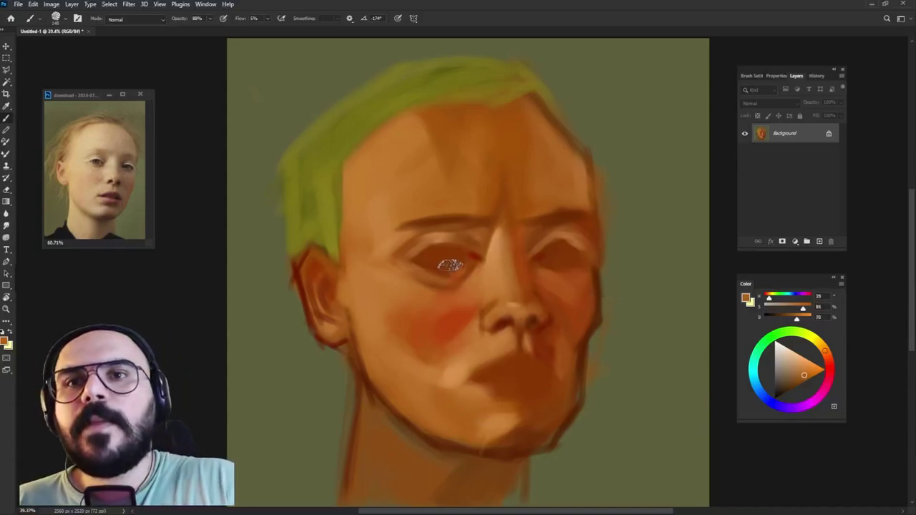
- Enlarge the brush and sample jaw shadow and mouth tones along the jaw
key(bracketright)
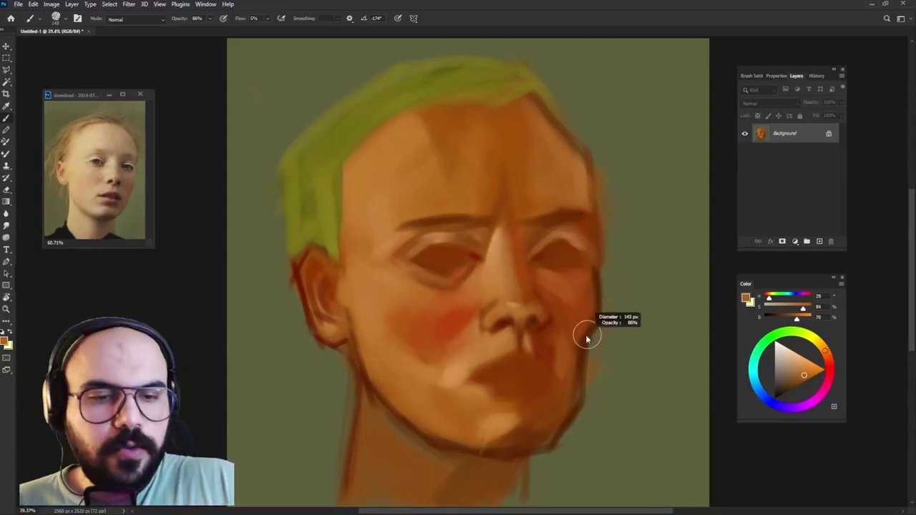
alt+click(572, 379)
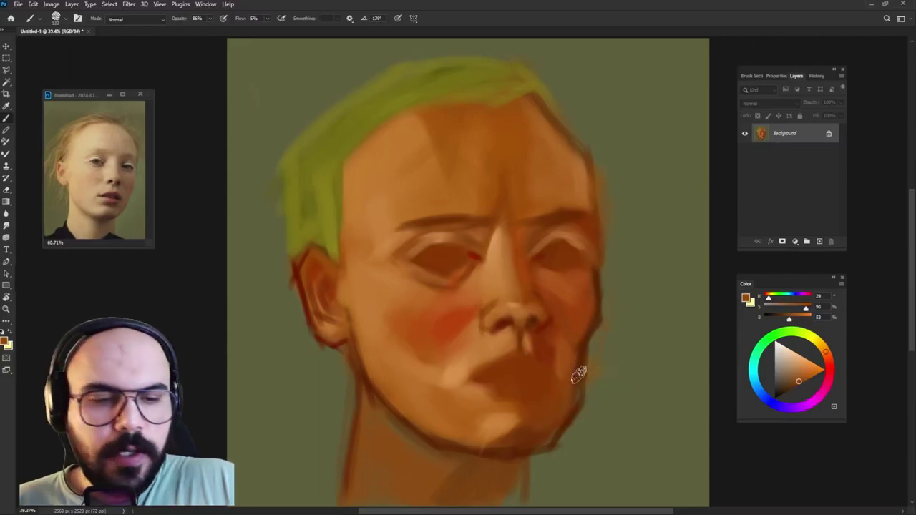
alt+click(580, 333)
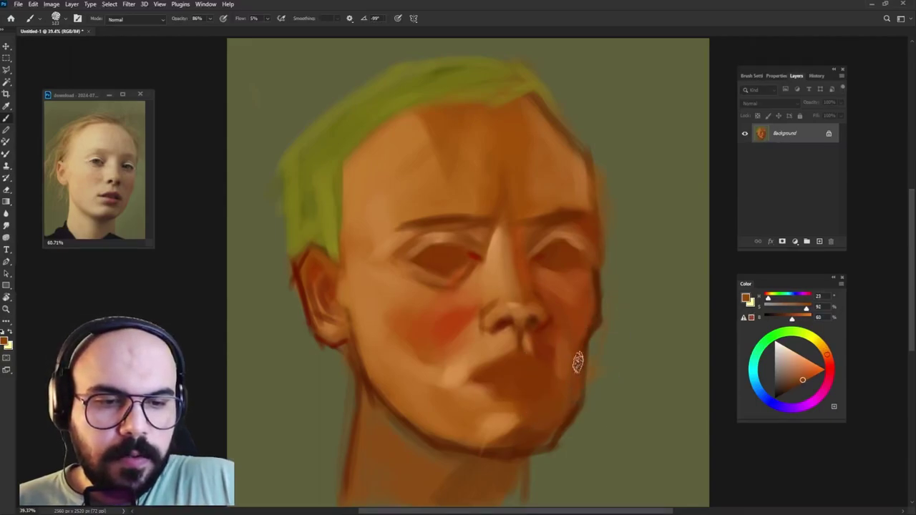
alt+click(572, 395)
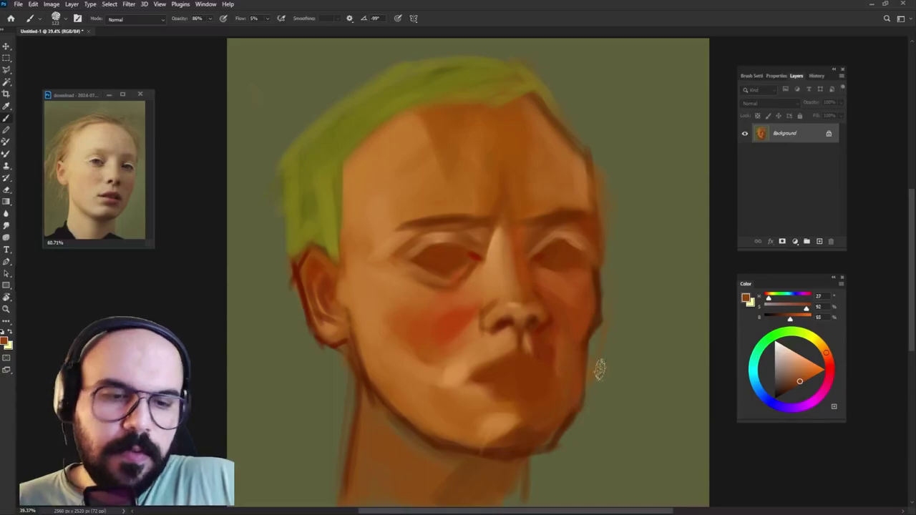
alt+click(559, 362)
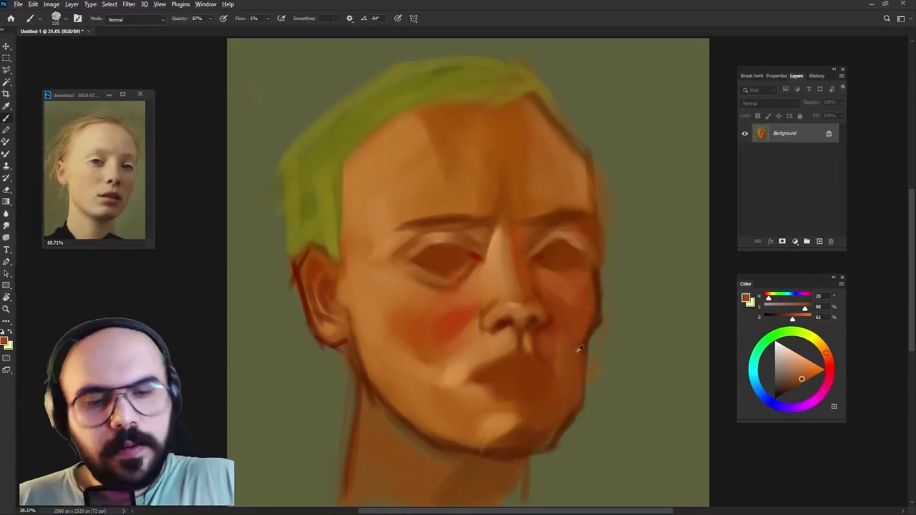
alt+click(548, 331)
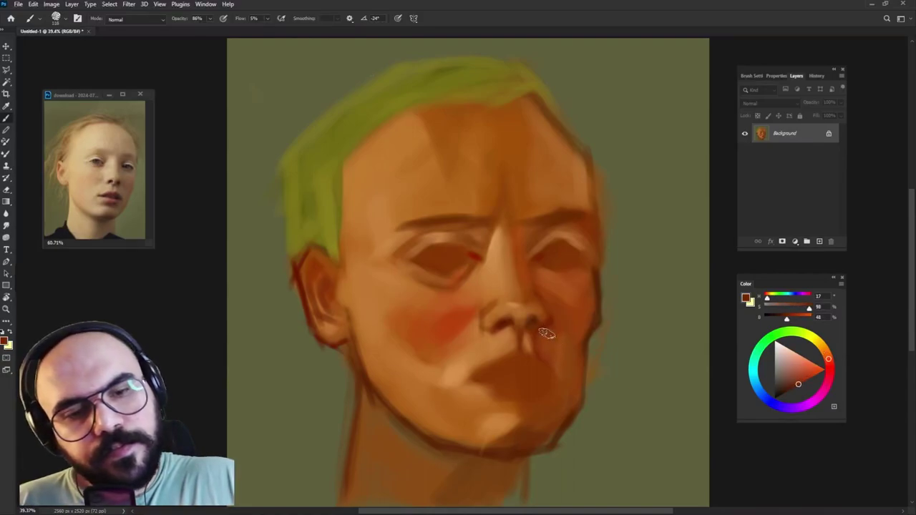
alt+click(528, 342)
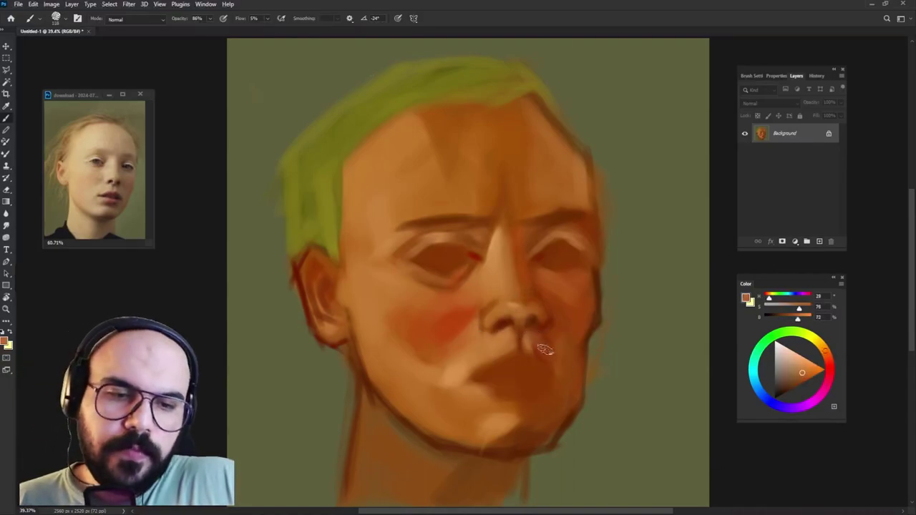
alt+click(548, 338)
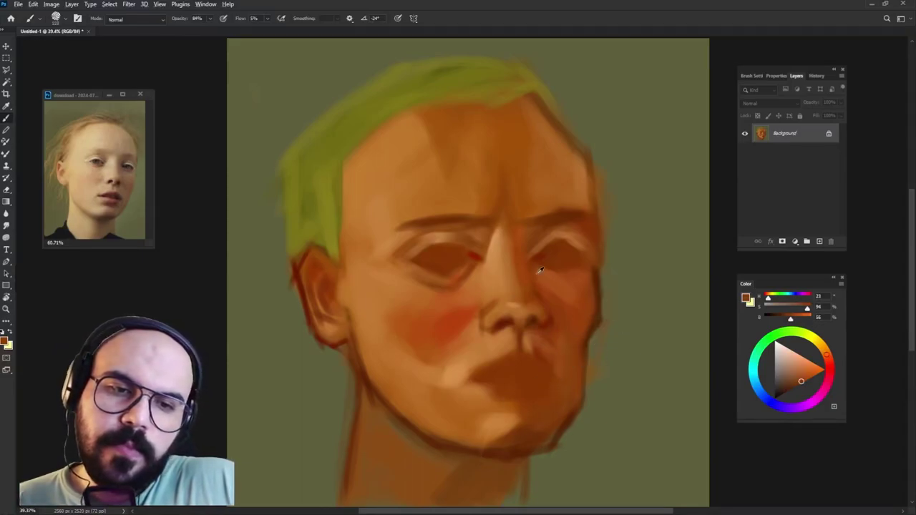
- Sample cheek, olive background and light orange tones at 80% then 79% opacity to soften the ear edge
alt+click(552, 304)
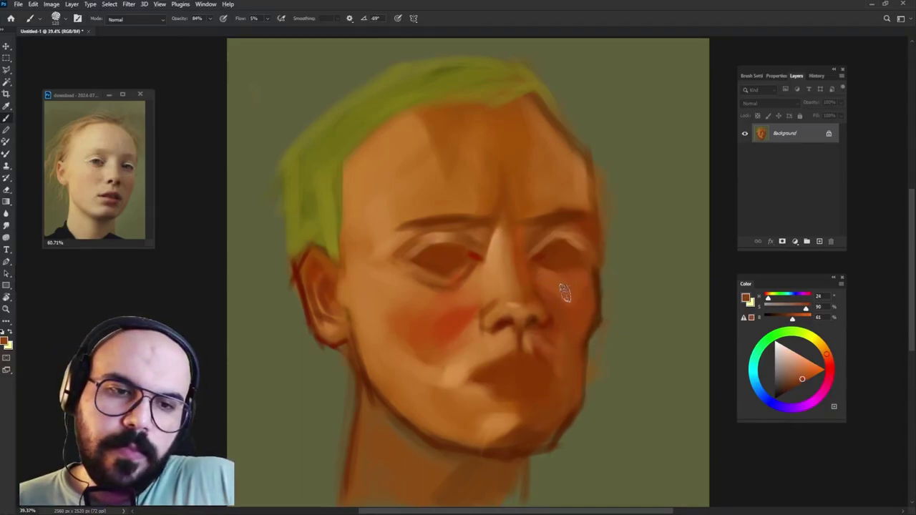
alt+click(464, 361)
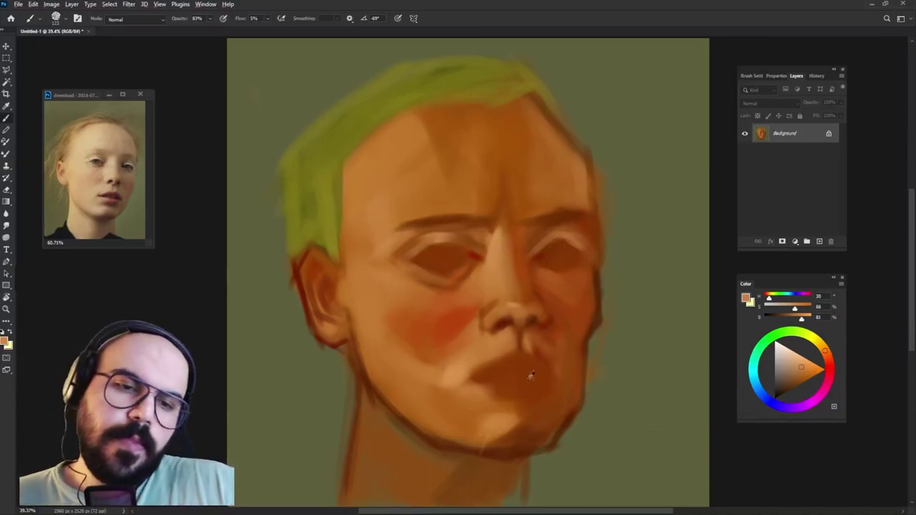
key(8)
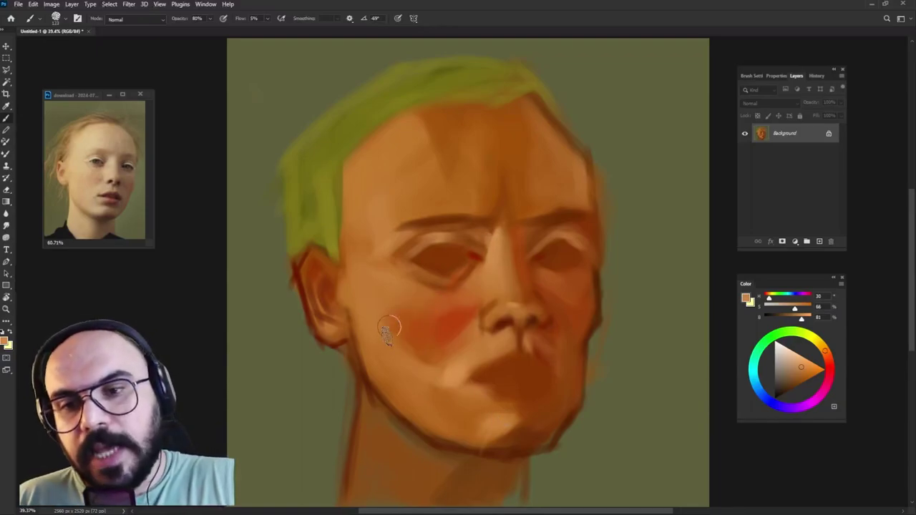
alt+click(278, 301)
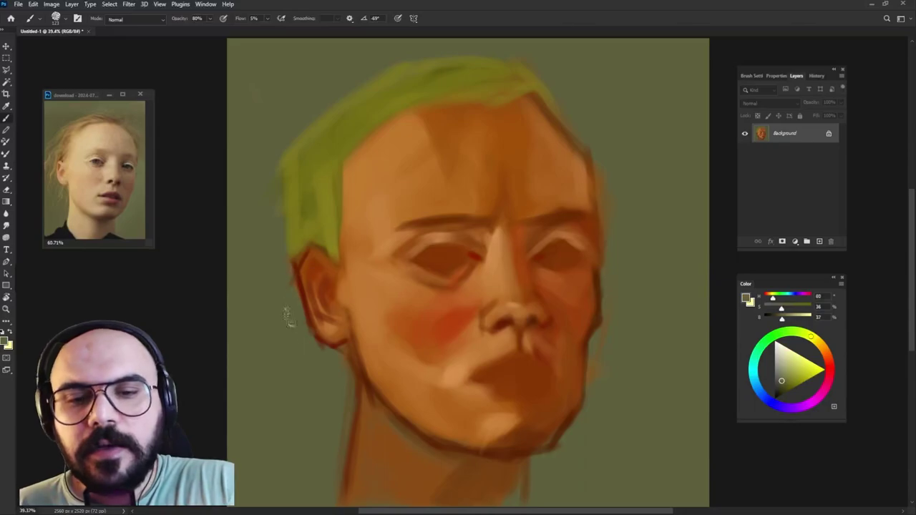
alt+click(386, 232)
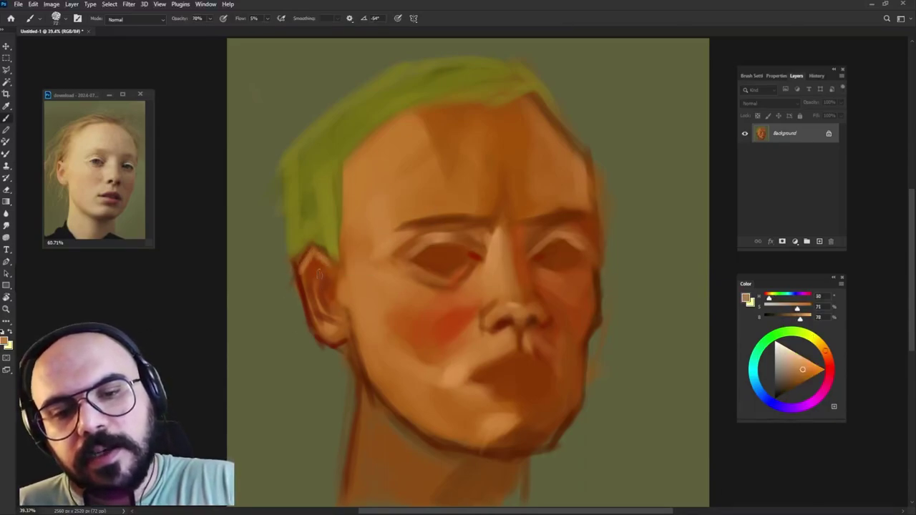
key(7)
key(9)
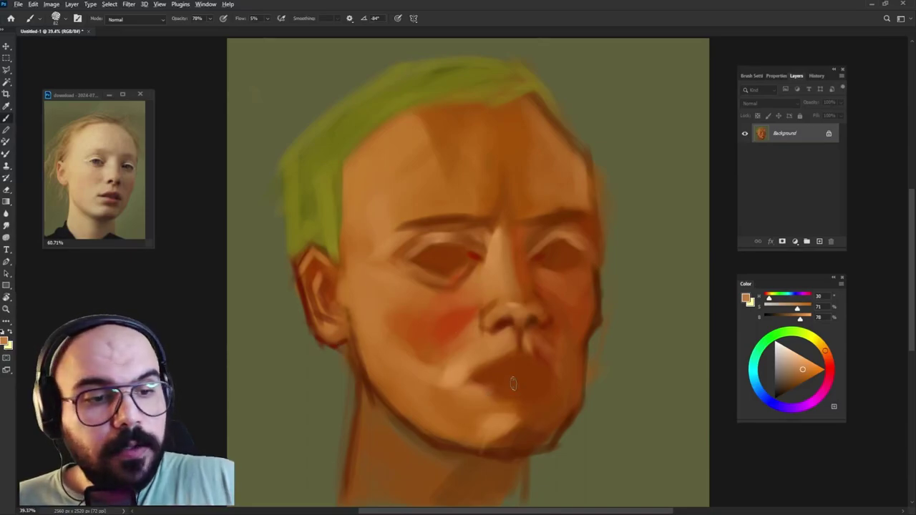
alt+click(548, 215)
- Shift the colour to red, paint a darker line along the upper lip, and refine the red shade
drag(825, 358, 831, 364)
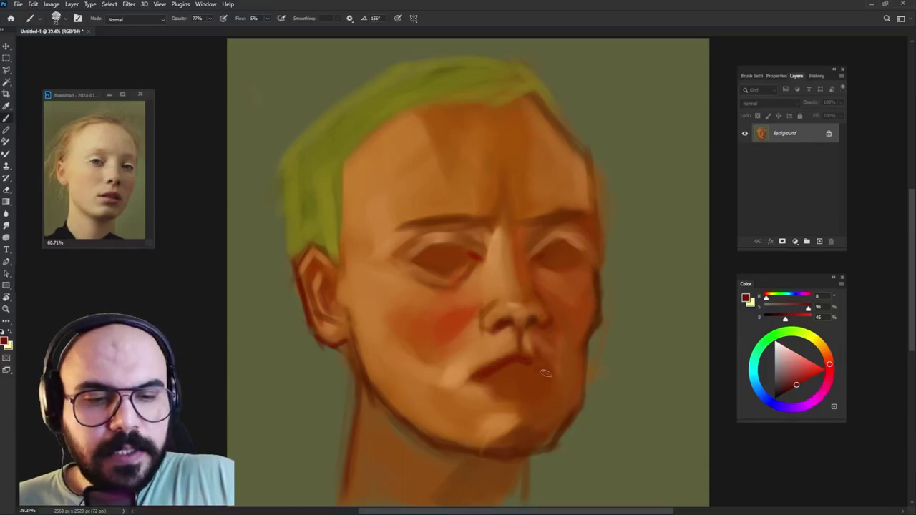
drag(539, 374, 489, 373)
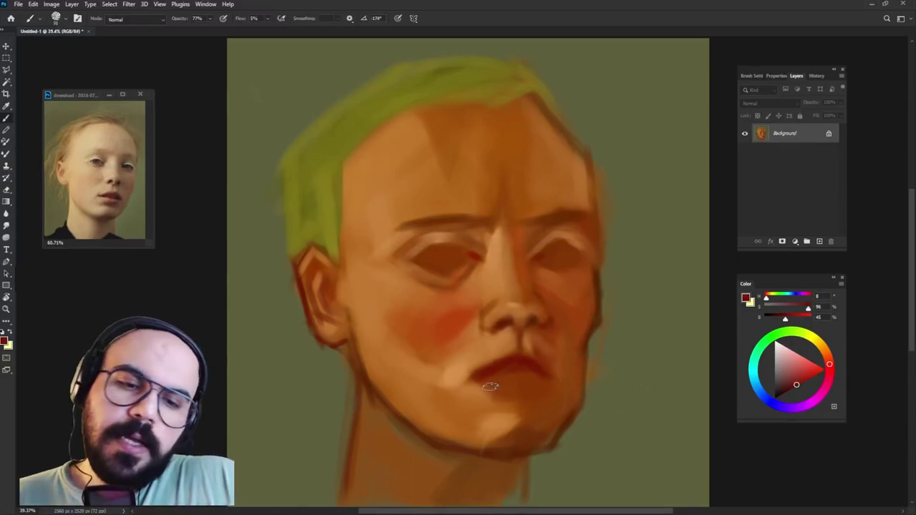
alt+click(512, 413)
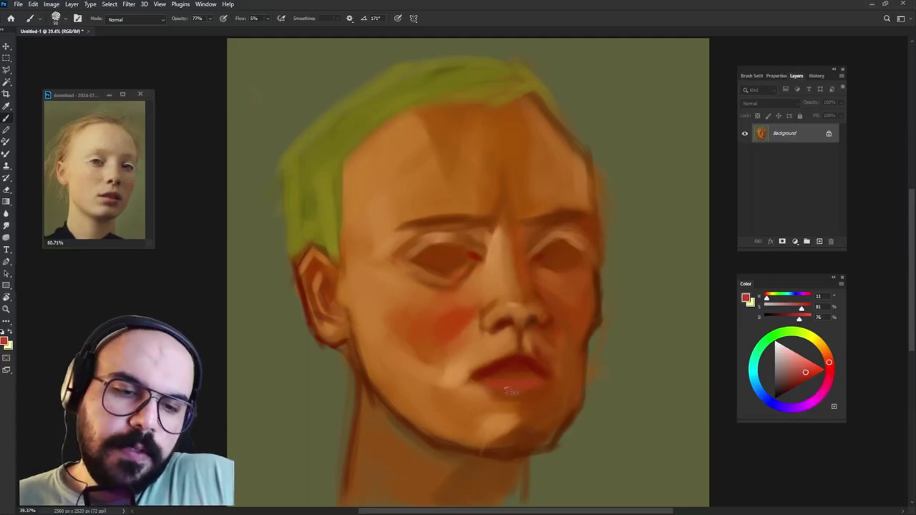
alt+click(507, 381)
alt+click(519, 380)
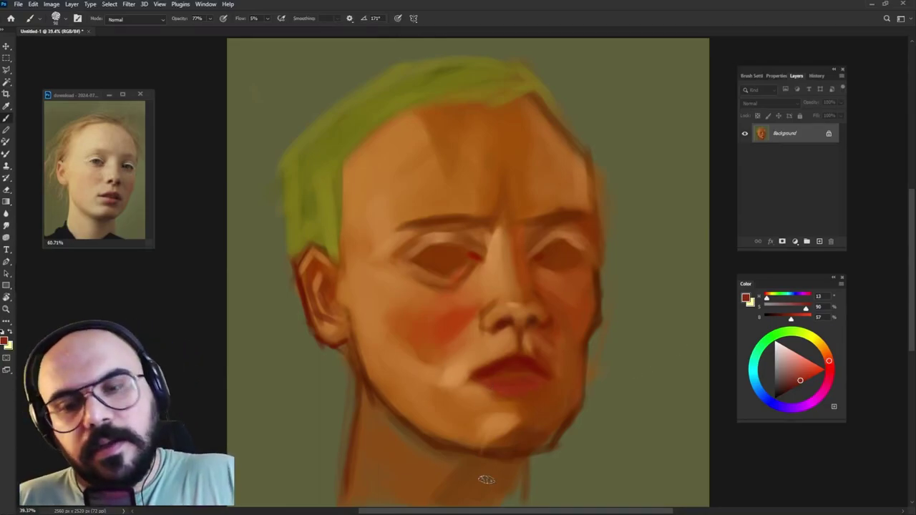
alt+click(505, 319)
alt+click(512, 374)
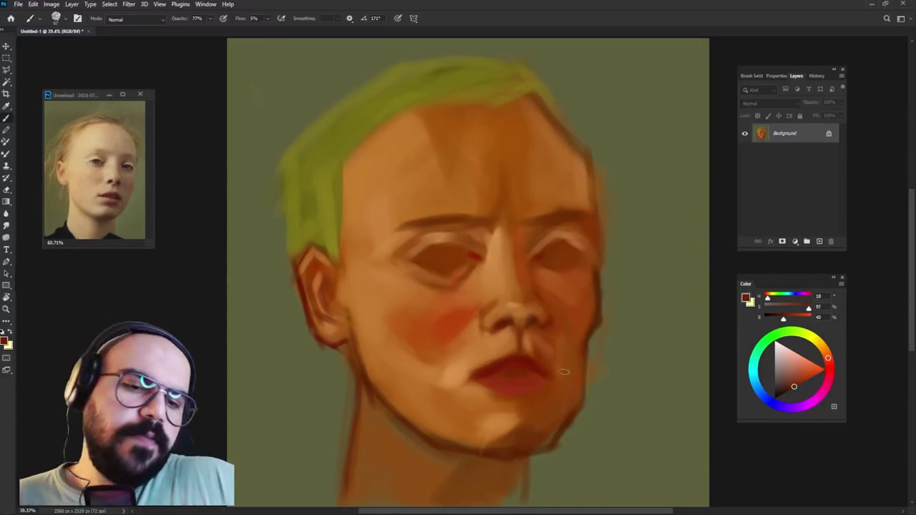
drag(500, 370, 528, 369)
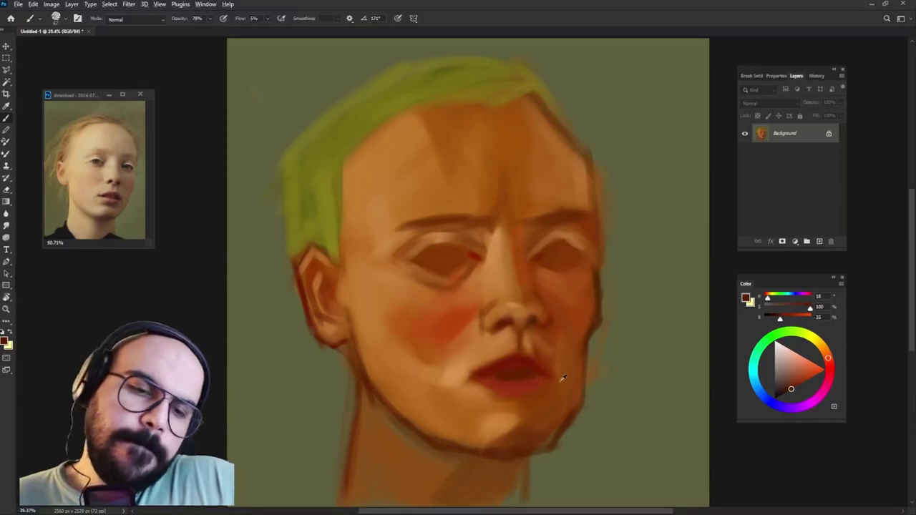
click(784, 395)
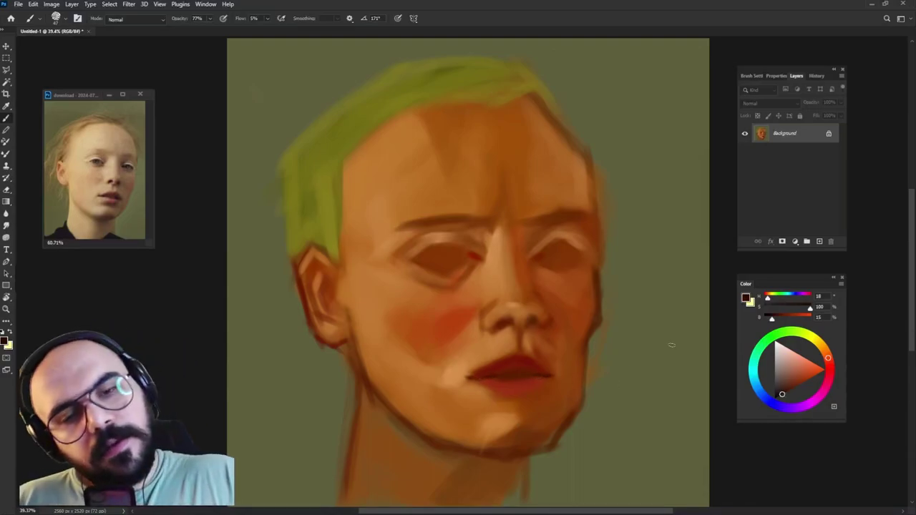
- Sample skin tones beside the lips and paint a lighter, brighter red highlight on the lower lip
alt+click(474, 373)
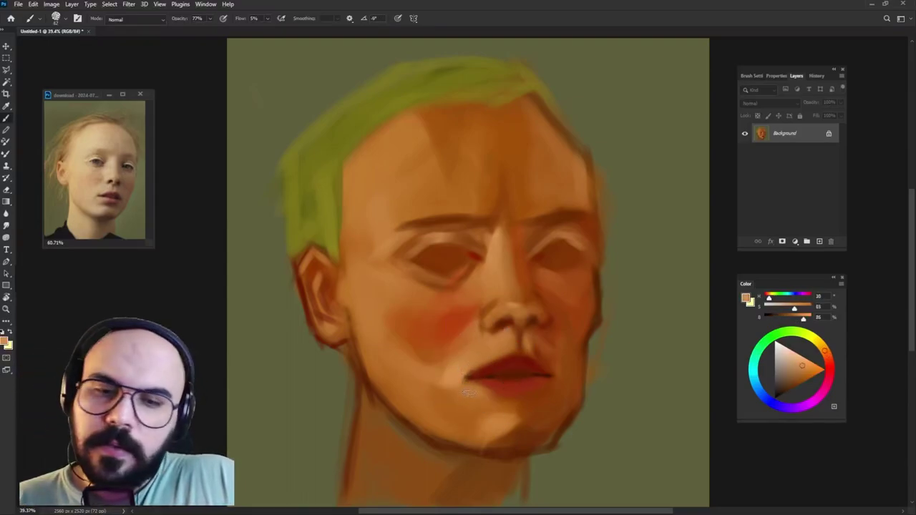
alt+click(486, 392)
alt+click(492, 396)
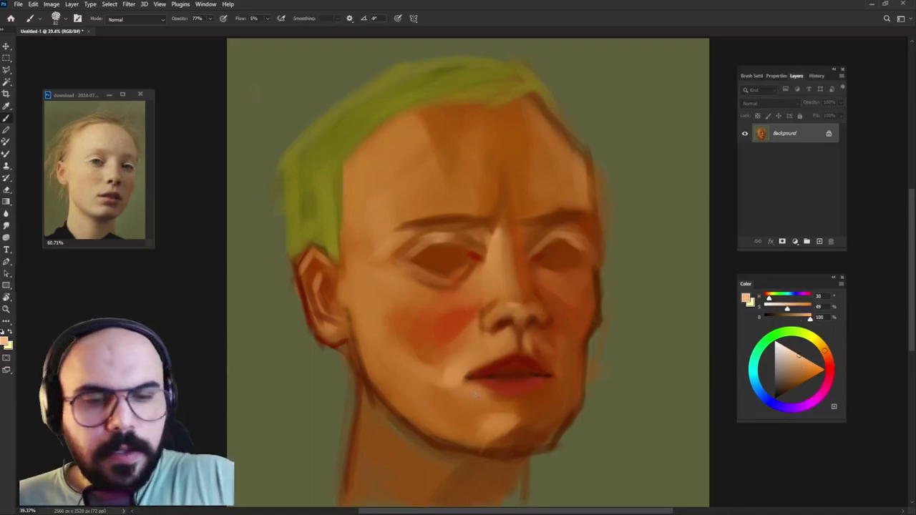
alt+click(481, 394)
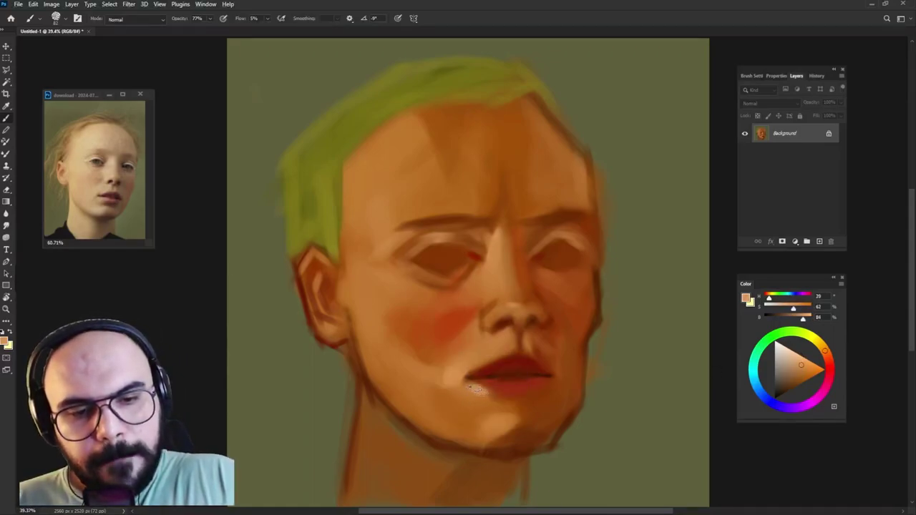
alt+click(481, 387)
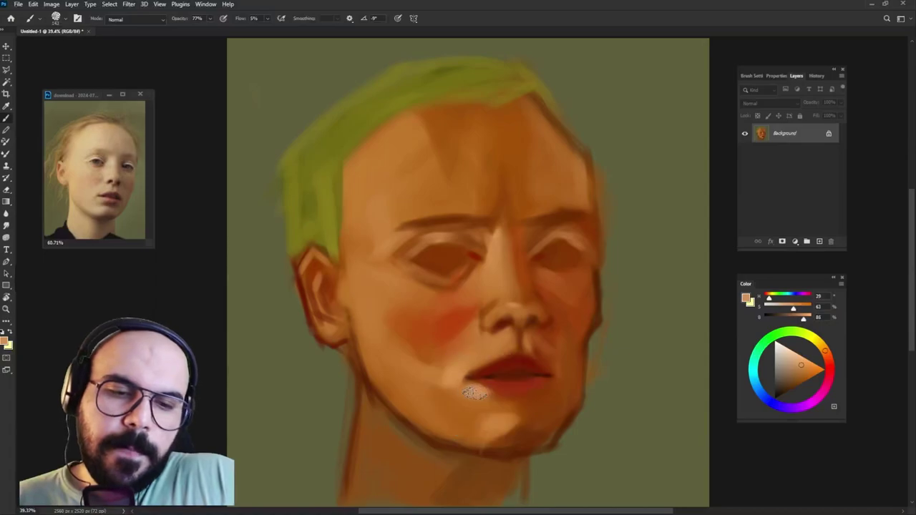
alt+click(511, 378)
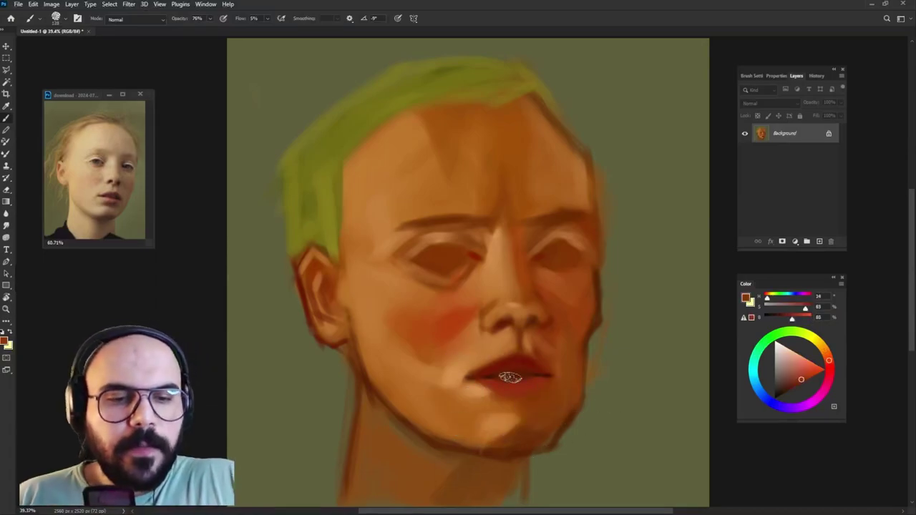
click(811, 359)
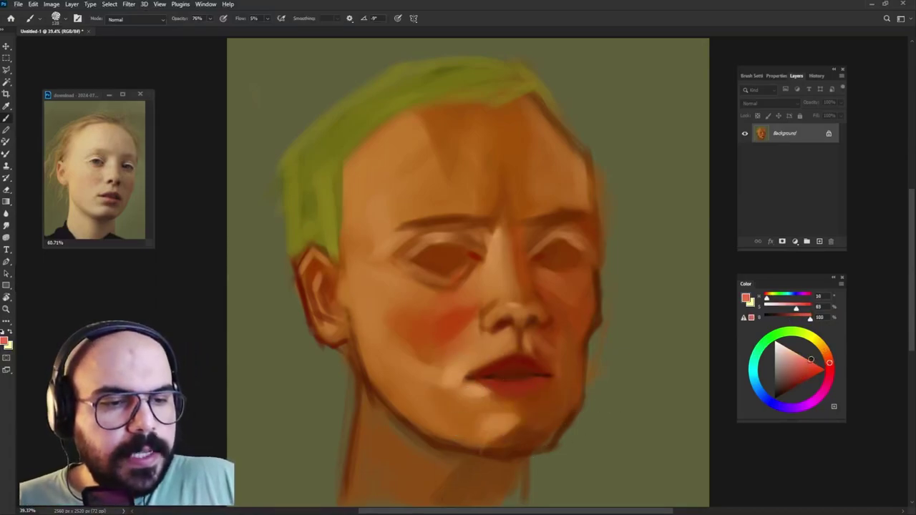
mouse_move(510, 384)
mouse_down()
mouse_move(536, 382)
mouse_move(501, 387)
mouse_move(522, 386)
mouse_up()
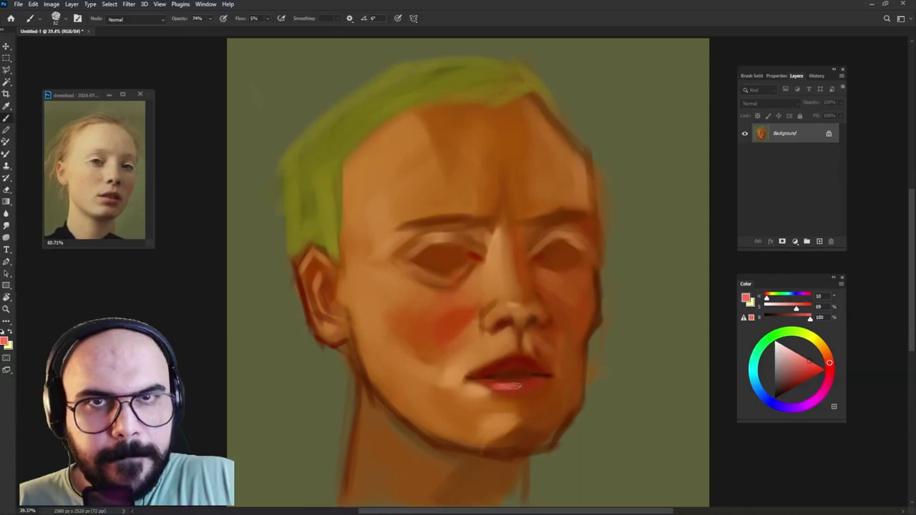
- Resample reds from the lower lip and shadow tones from the chin below it
alt+click(513, 387)
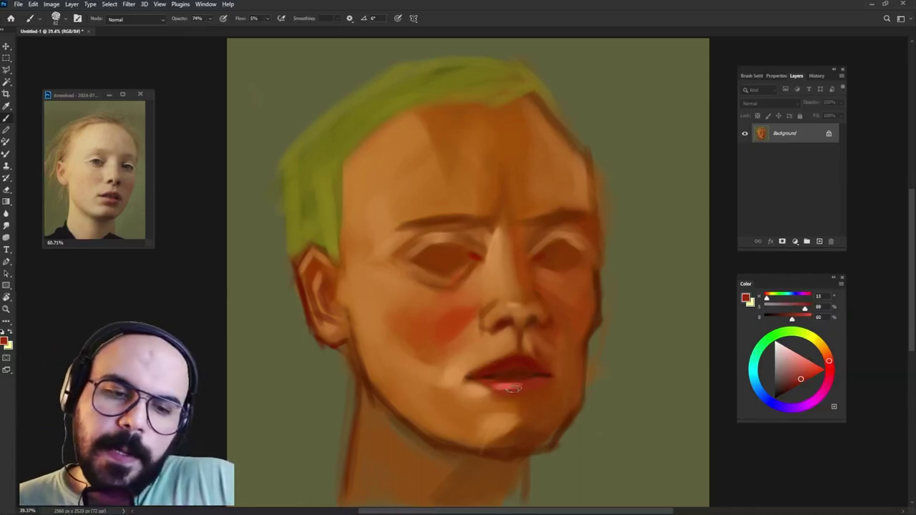
alt+click(520, 393)
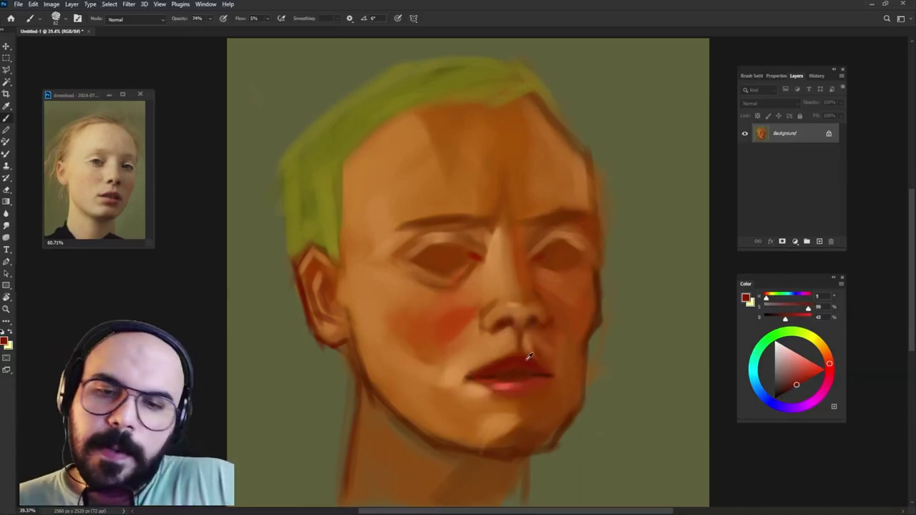
alt+click(519, 412)
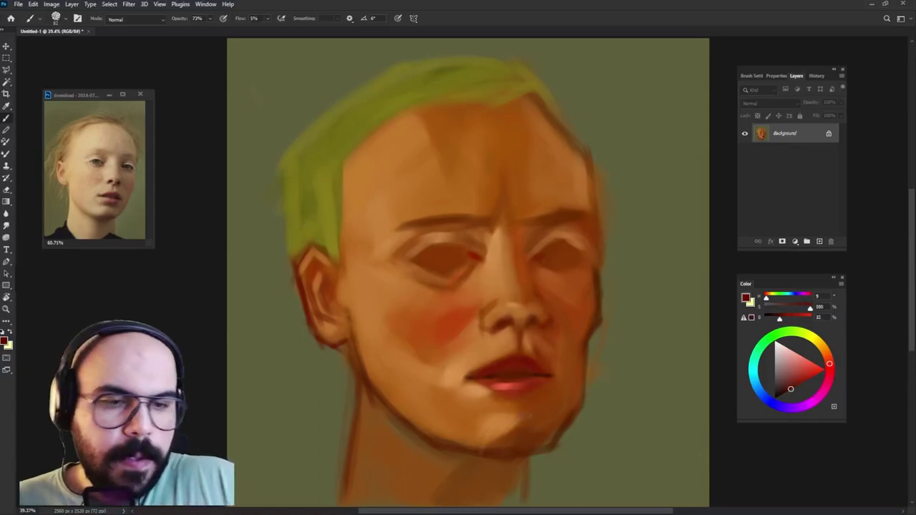
alt+click(521, 382)
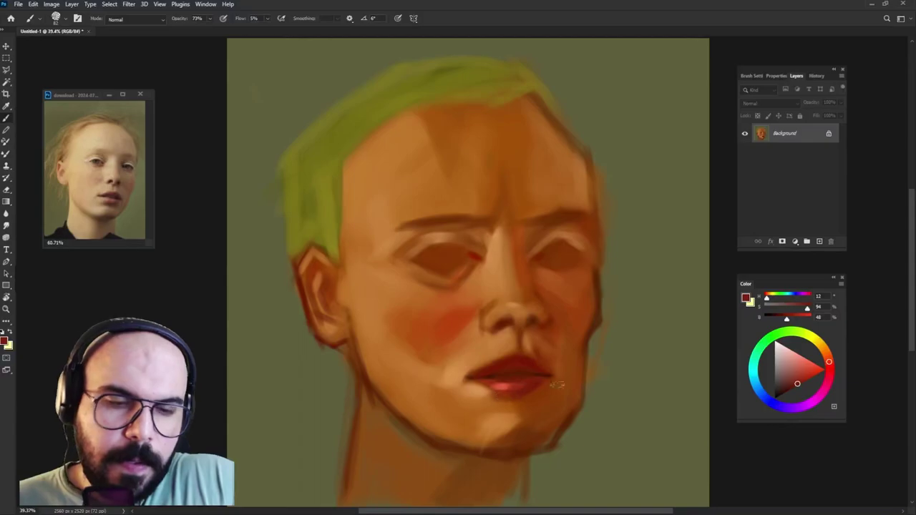
alt+click(511, 406)
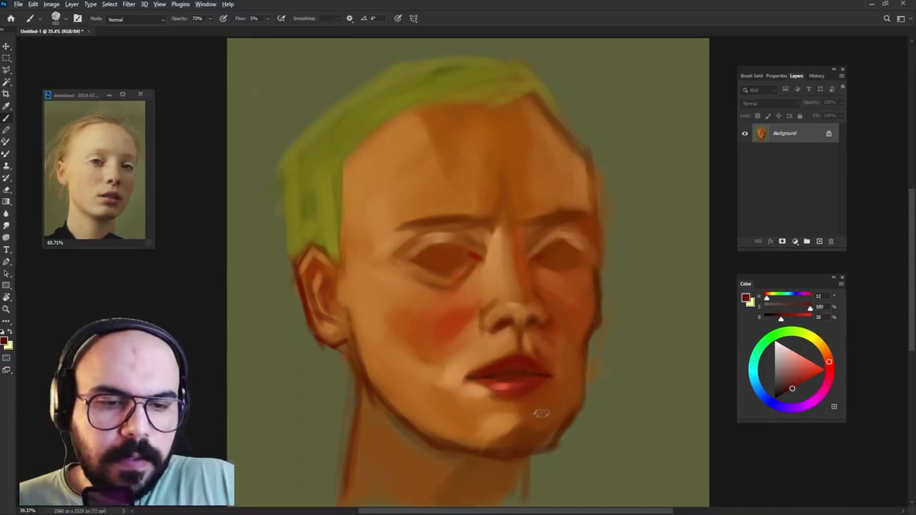
alt+click(304, 281)
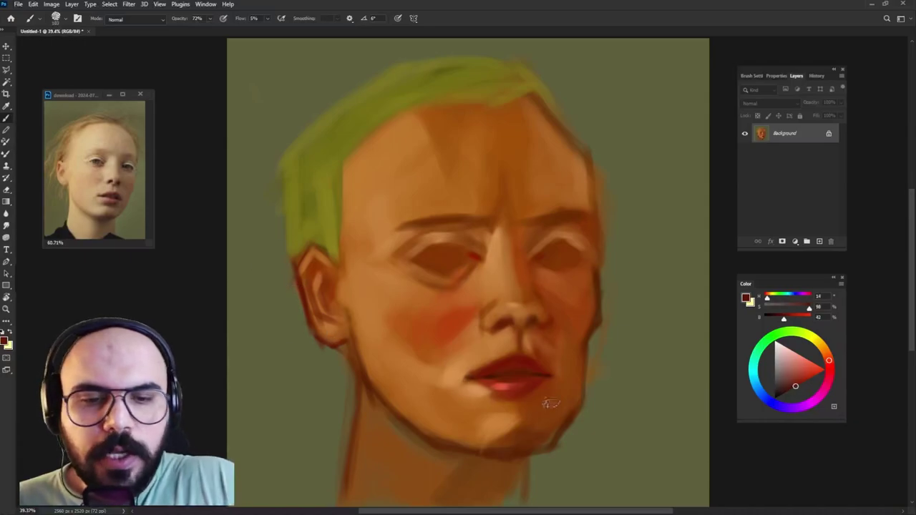
- Sample orange skin, chin-shadow and red-brown lip tones, ending on a darker brown for shadows
alt+click(489, 403)
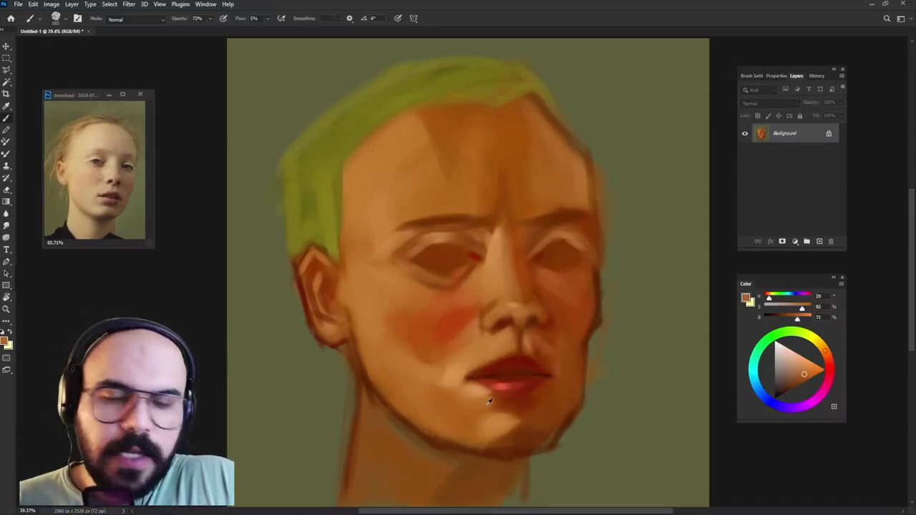
alt+click(476, 386)
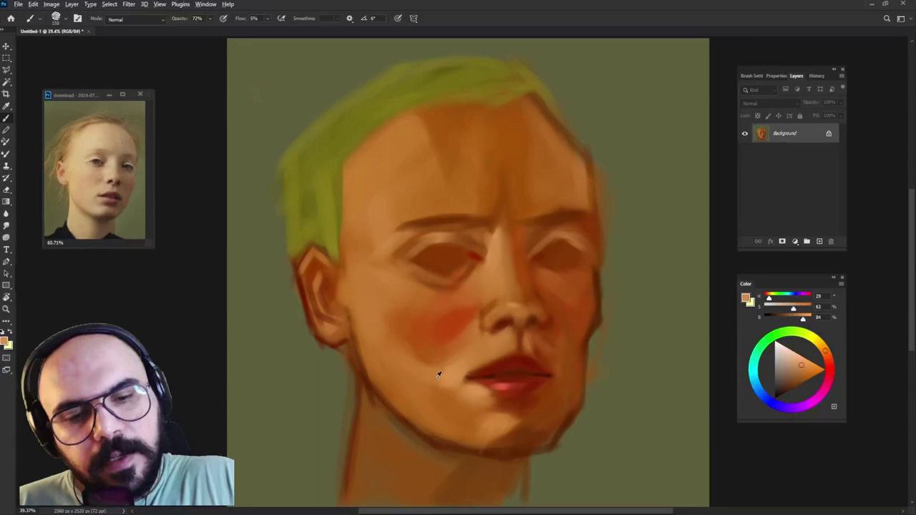
alt+click(464, 428)
alt+click(470, 402)
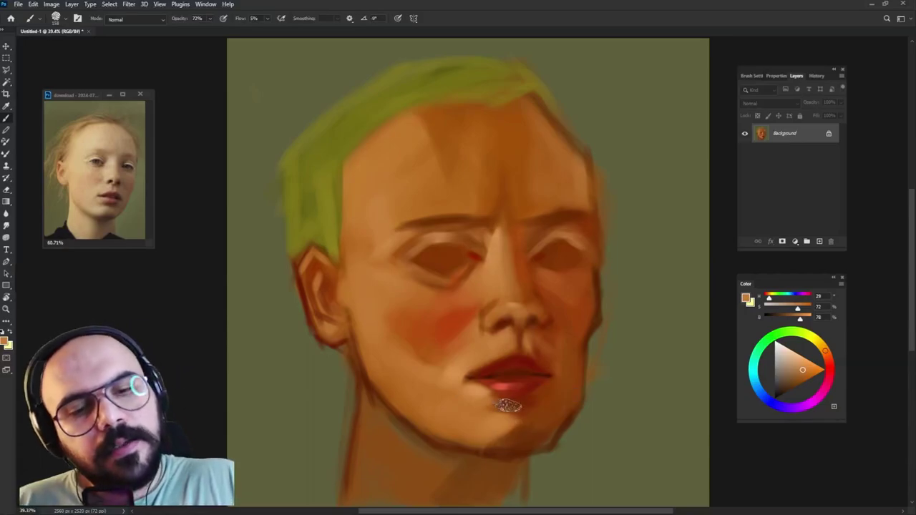
alt+click(513, 398)
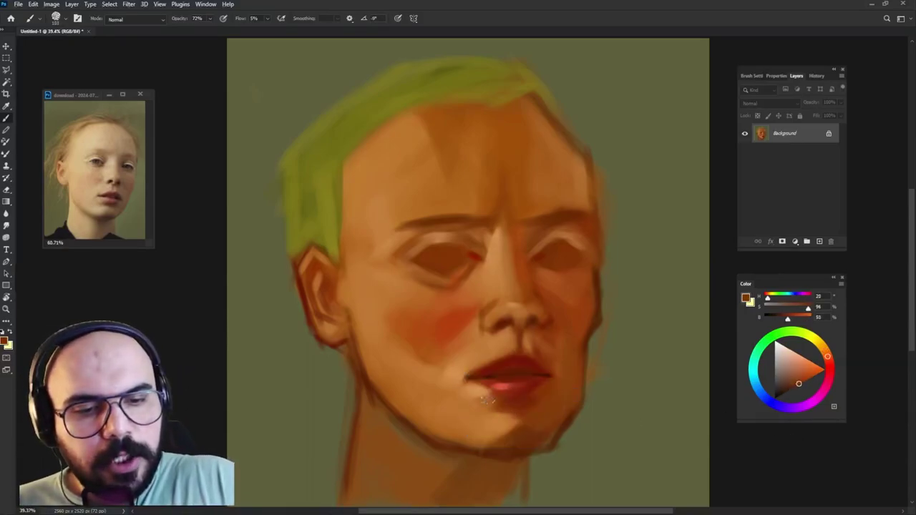
alt+click(480, 400)
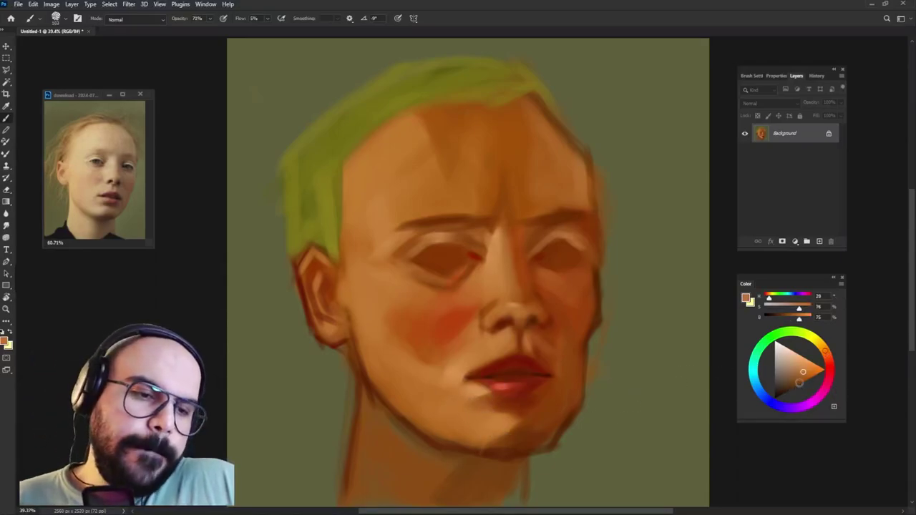
click(791, 388)
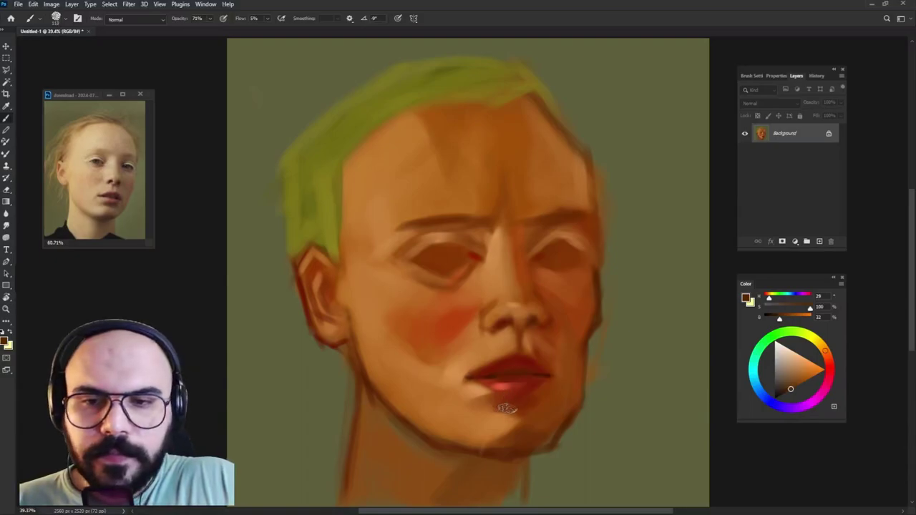
- Adjust brush opacity, sample dark red-brown from the jaw, and paint shadow down the jaw and neck
key(7)
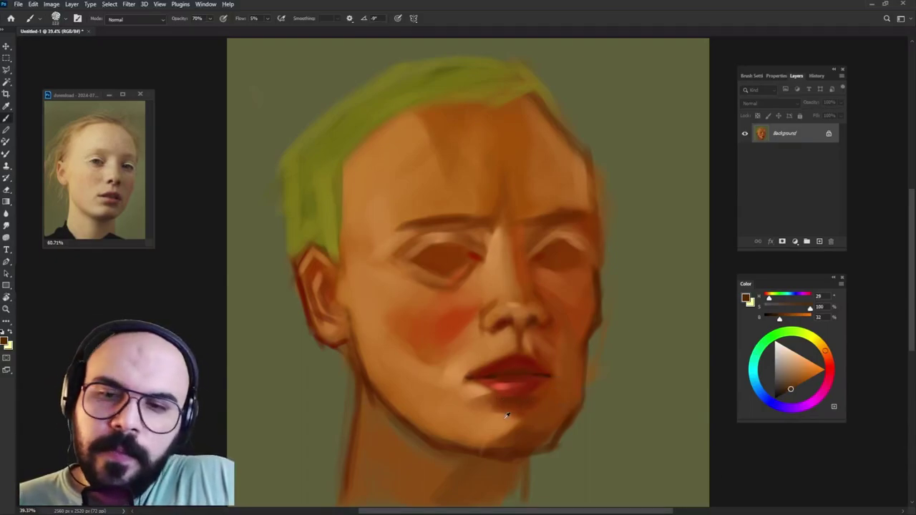
alt+click(506, 417)
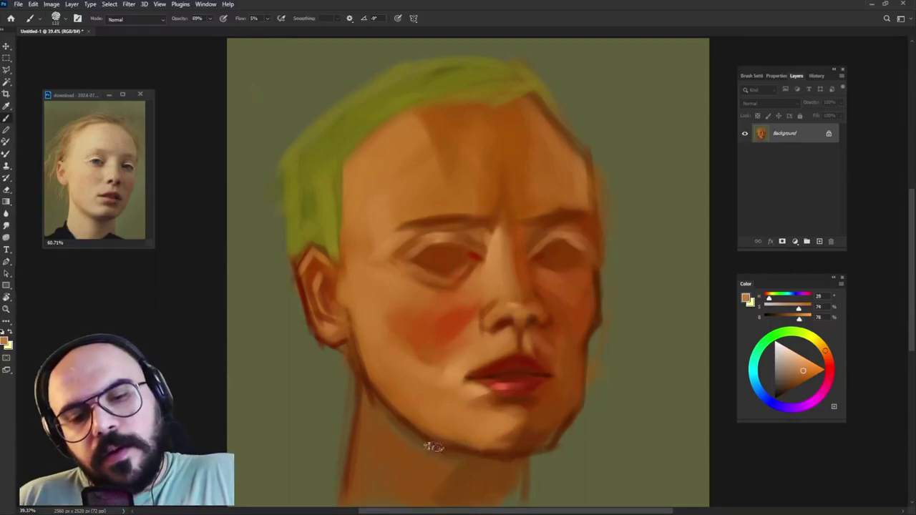
key(8)
key(9)
key(6)
key(9)
alt+click(405, 430)
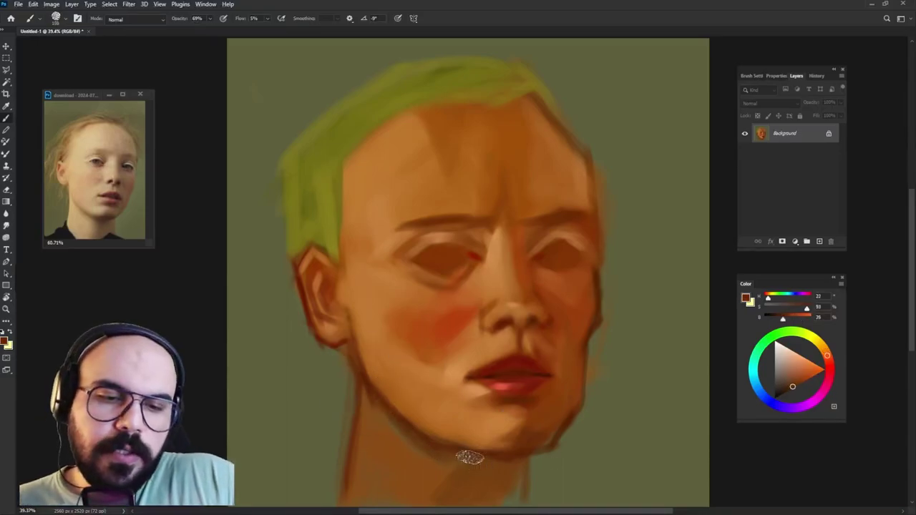
key(Escape)
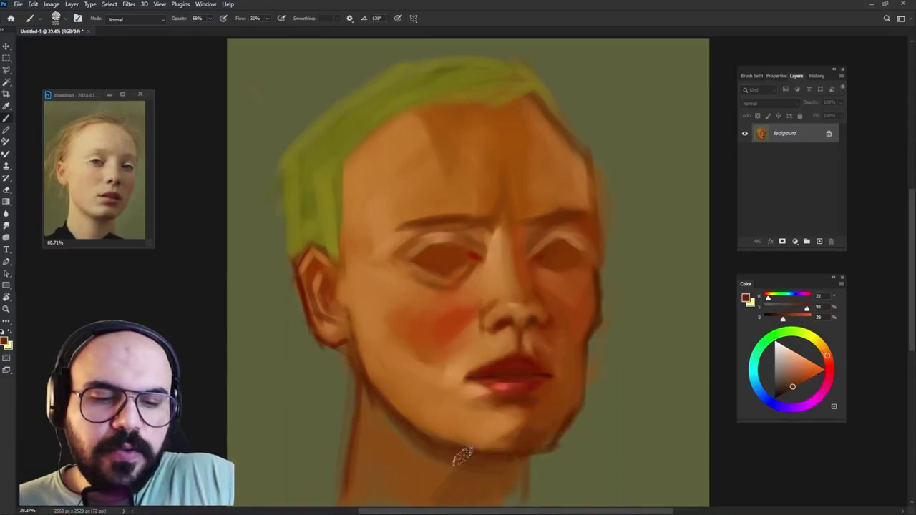
drag(515, 462, 519, 504)
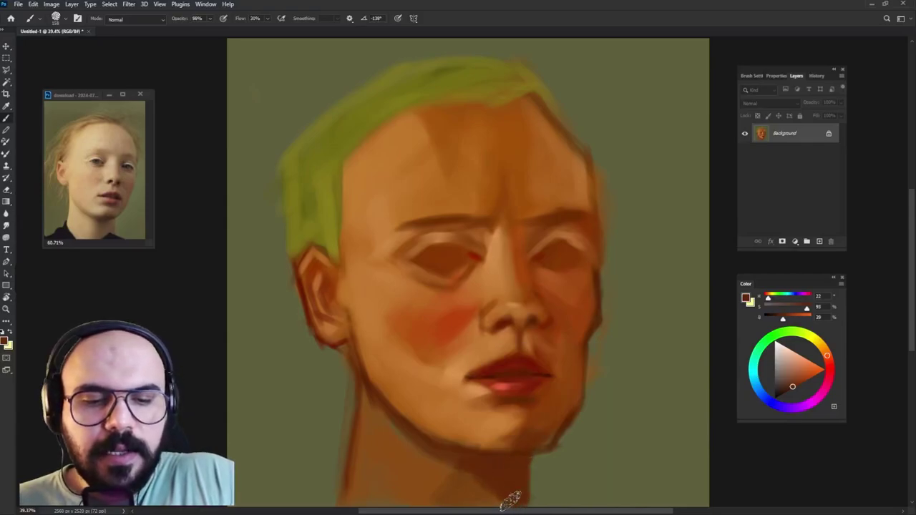
alt+click(487, 479)
- Lower the brush flow and soften the jaw and neck with faint tan strokes
alt+click(501, 463)
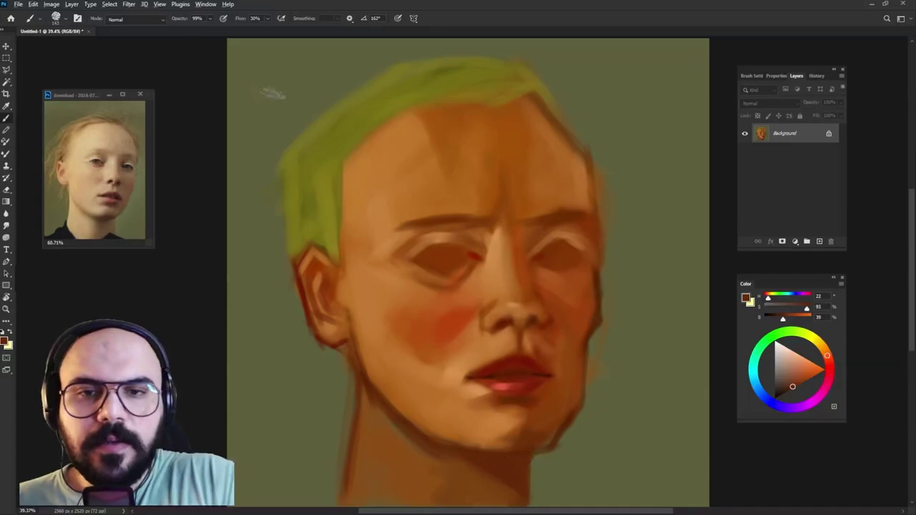
drag(267, 25, 257, 32)
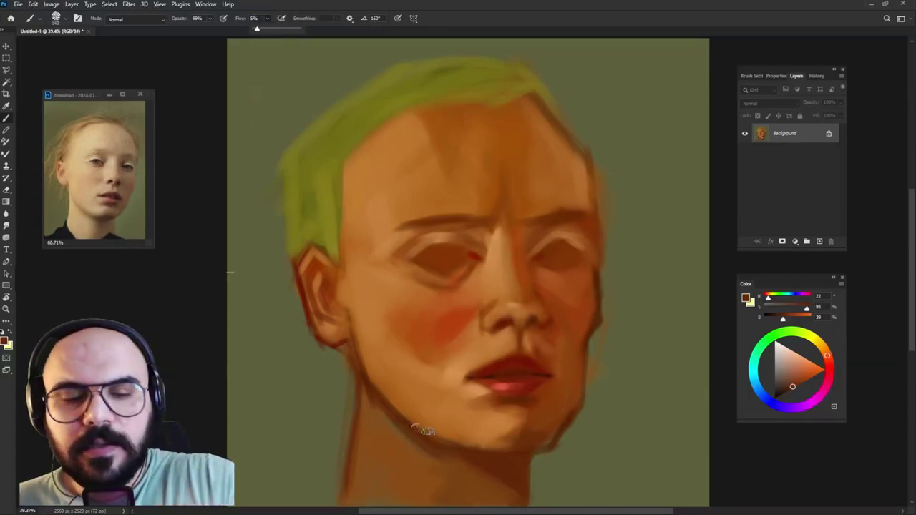
mouse_move(423, 431)
mouse_down()
mouse_move(460, 446)
mouse_move(498, 492)
mouse_up()
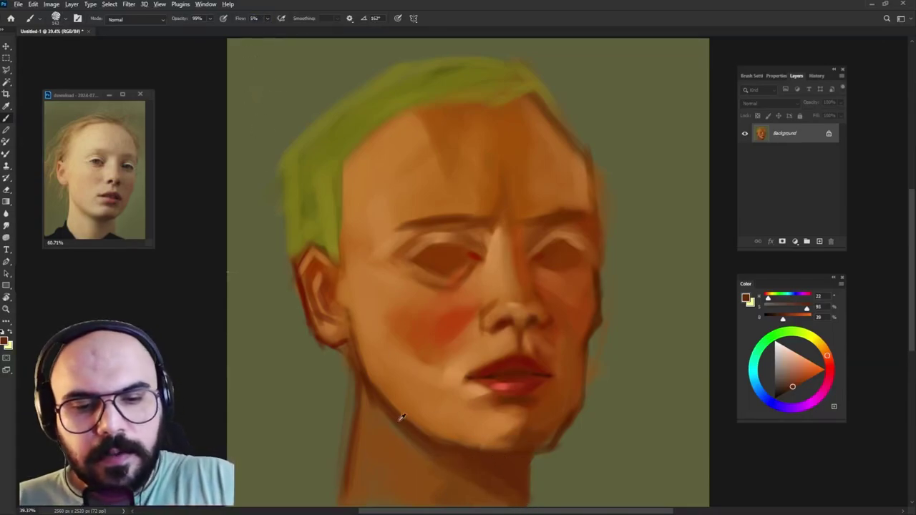
alt+click(421, 369)
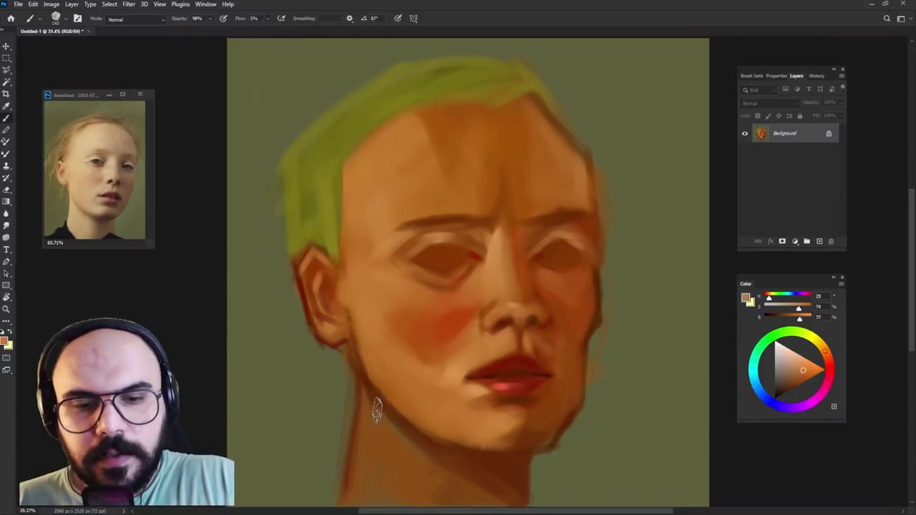
mouse_move(372, 419)
mouse_down()
mouse_move(361, 504)
mouse_move(350, 505)
mouse_move(374, 501)
mouse_up()
alt+click(350, 377)
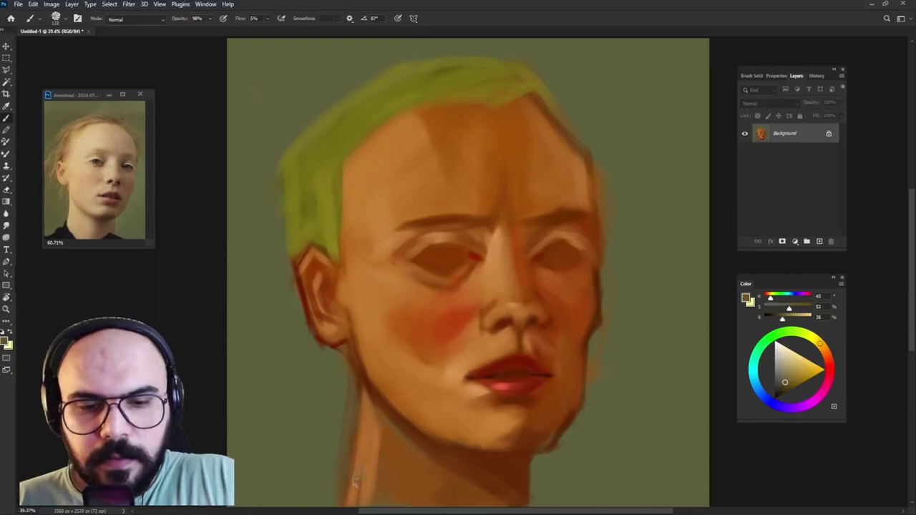
alt+click(368, 419)
alt+click(377, 450)
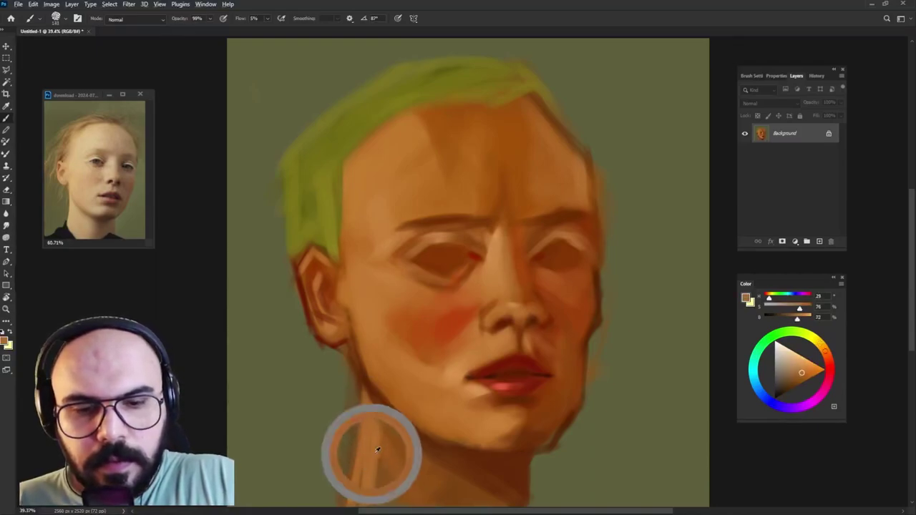
mouse_move(368, 466)
mouse_down()
mouse_move(418, 487)
mouse_move(392, 493)
mouse_up()
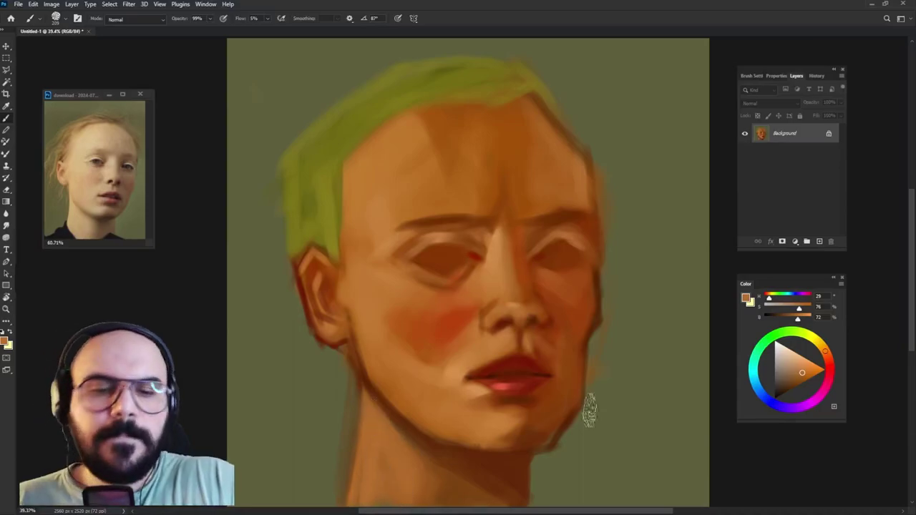
- Enlarge the brush slightly and paint a reddish flush on the right cheek
drag(608, 307, 588, 331)
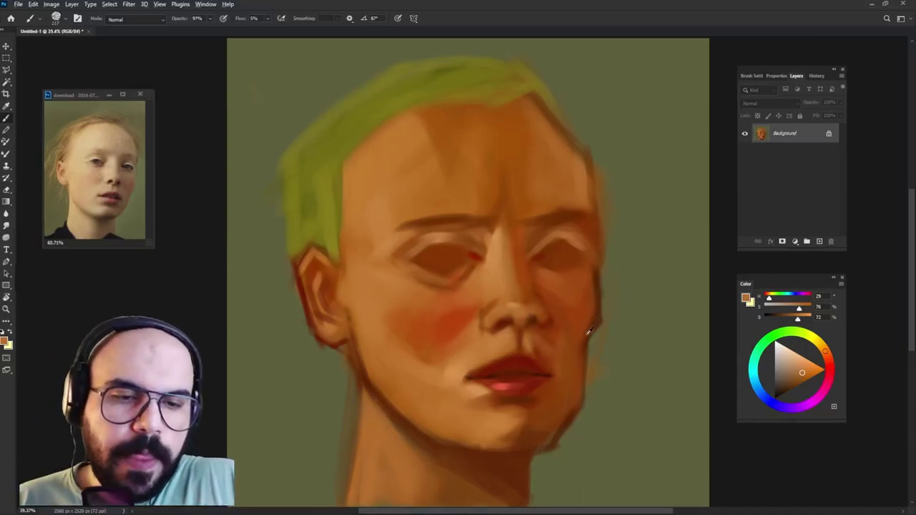
alt+click(593, 317)
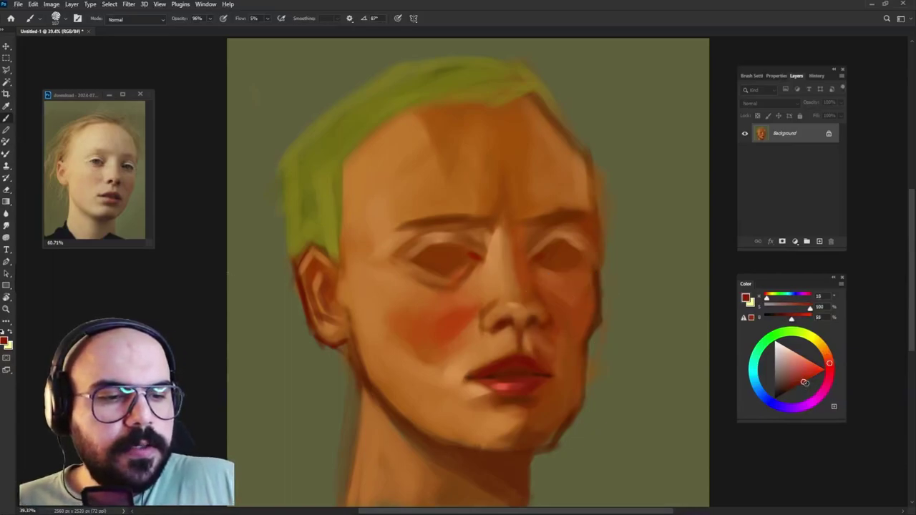
mouse_move(585, 323)
mouse_down()
mouse_move(573, 323)
mouse_move(579, 310)
mouse_move(552, 310)
mouse_move(583, 320)
mouse_up()
- Lower the brush opacity and sample orange and red-orange tones around the mouth
key(8)
key(9)
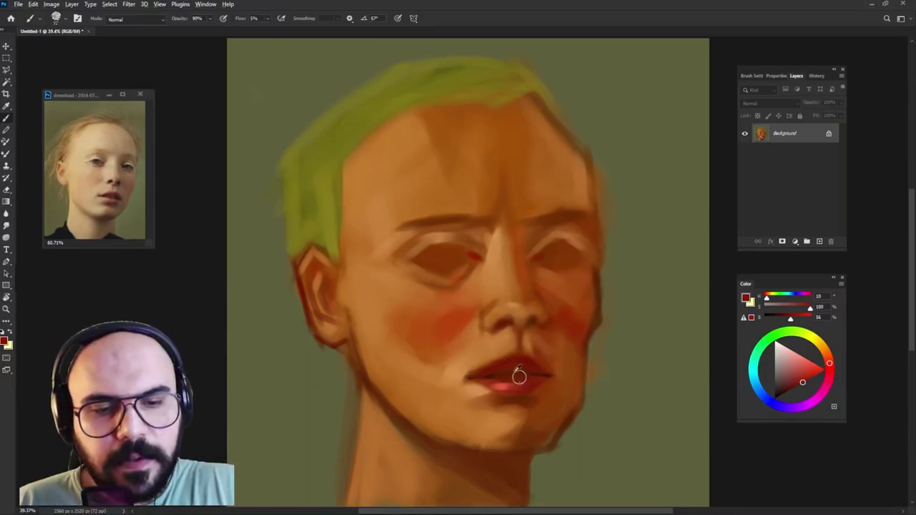
alt+click(498, 351)
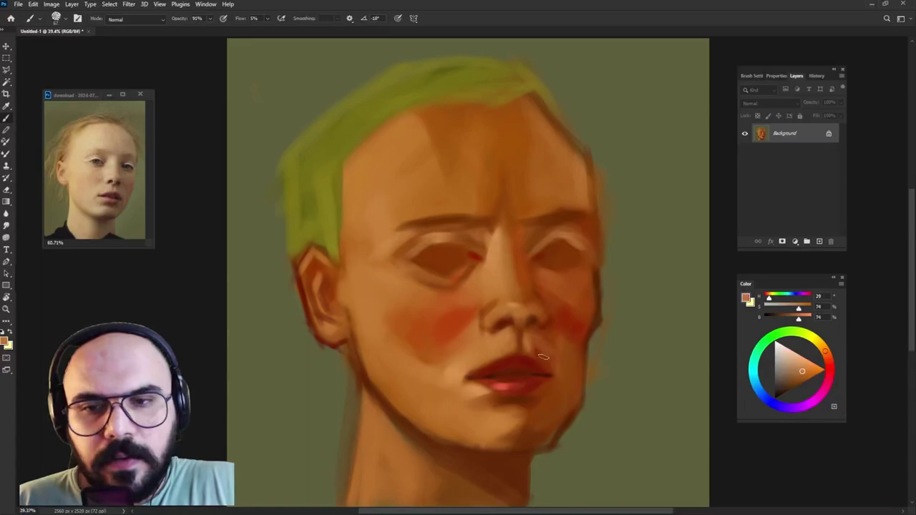
alt+click(520, 348)
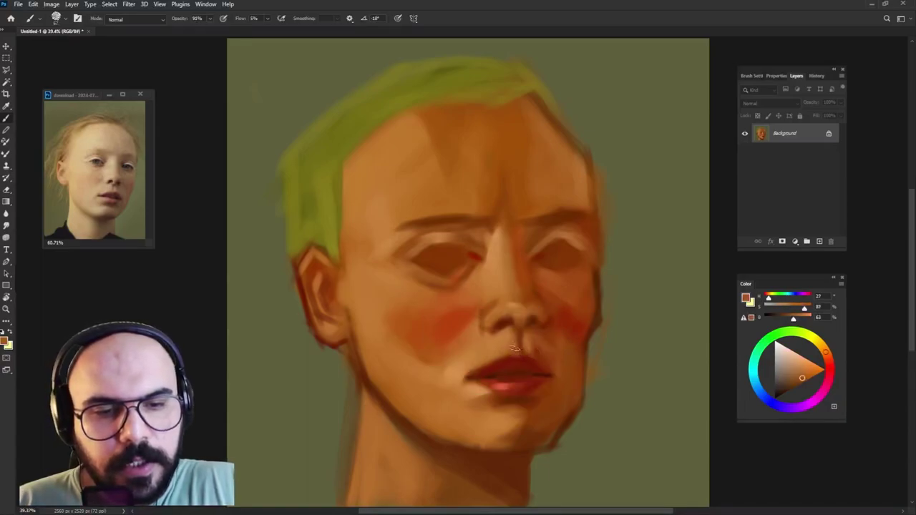
alt+click(525, 352)
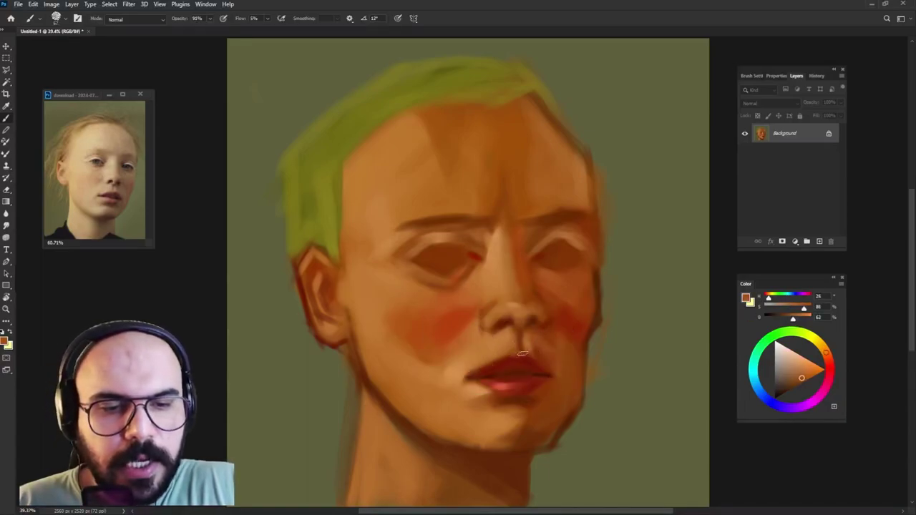
alt+click(491, 375)
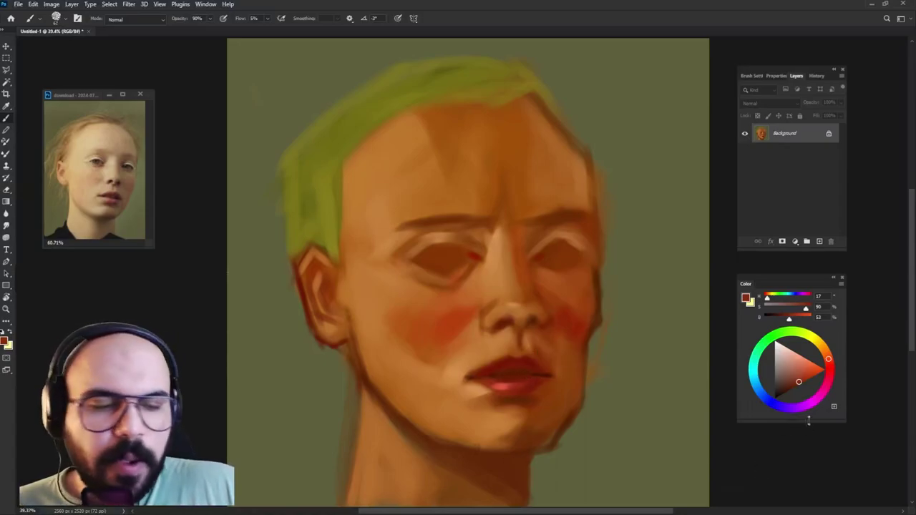
- Sample dark red-brown and lighter lip tones to shape the parted lips with a dark gap
alt+click(529, 378)
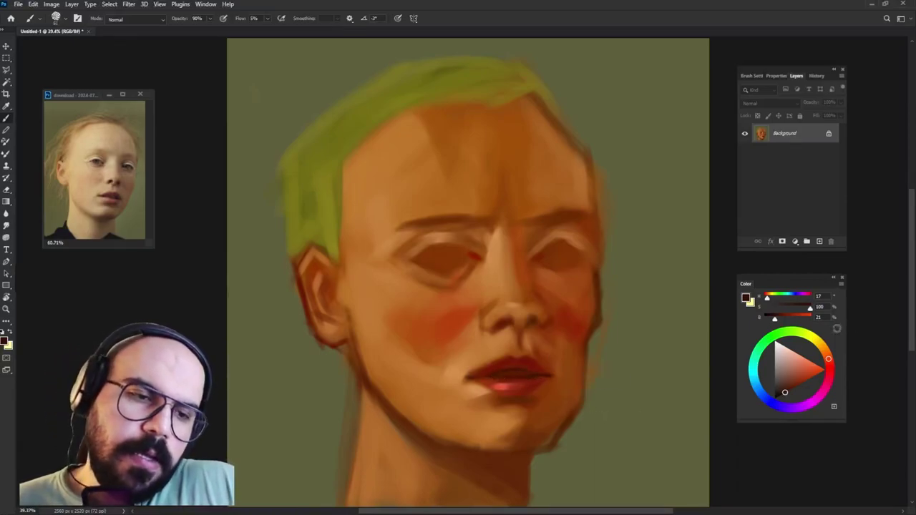
alt+click(462, 385)
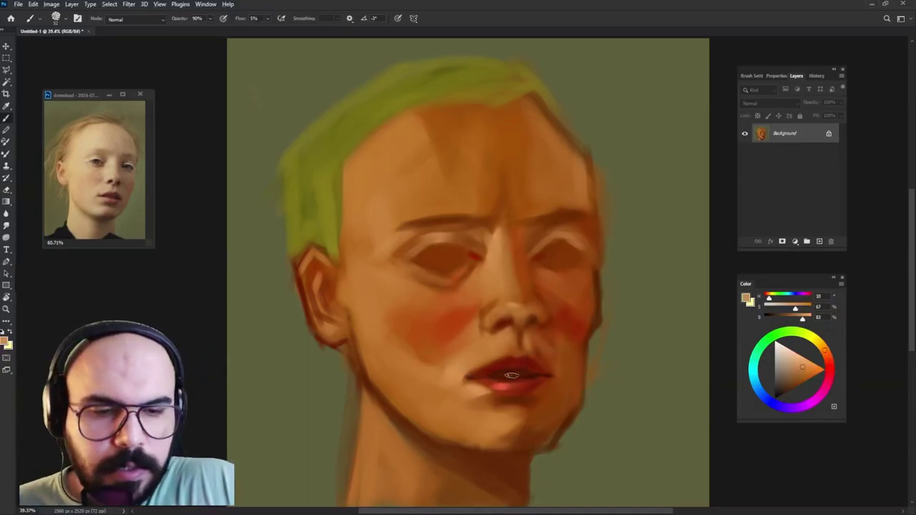
alt+click(516, 369)
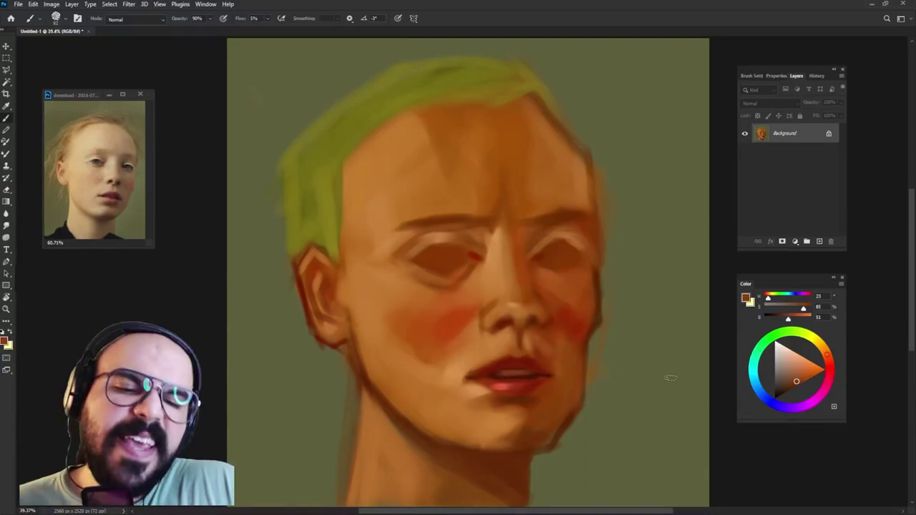
alt+click(517, 371)
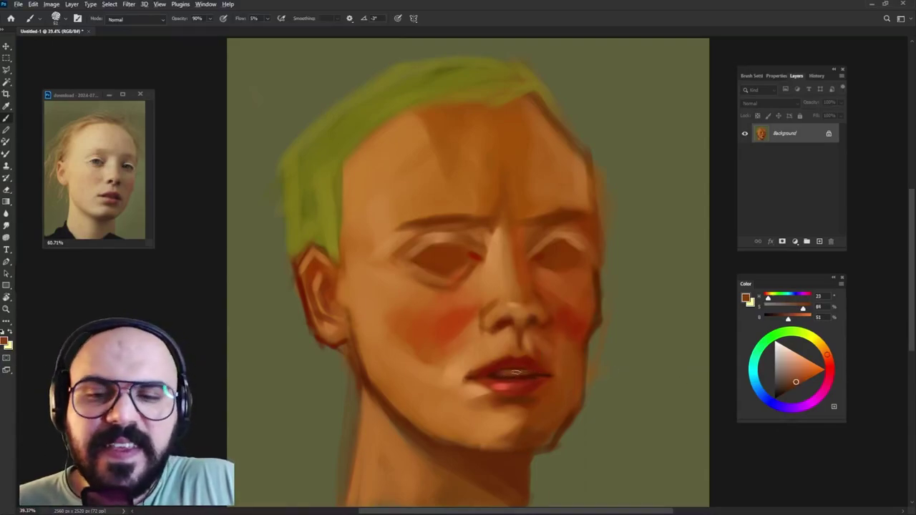
alt+click(524, 372)
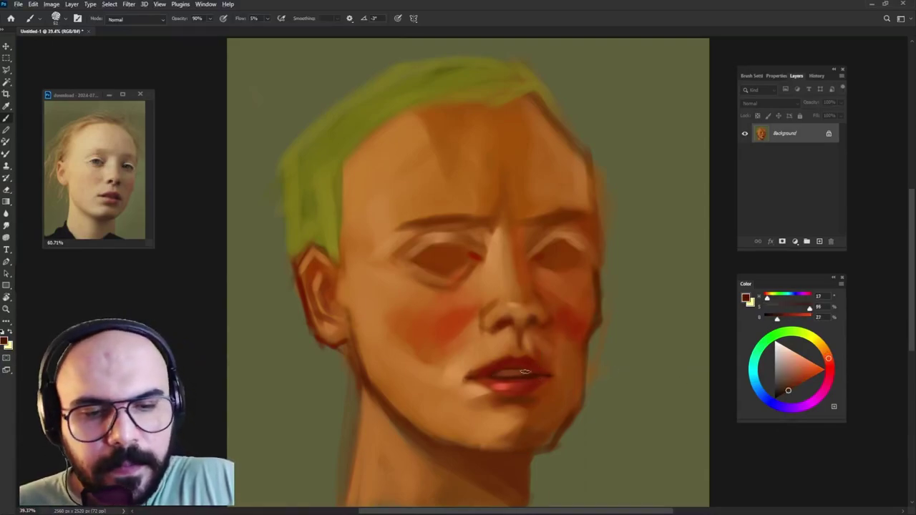
alt+click(514, 373)
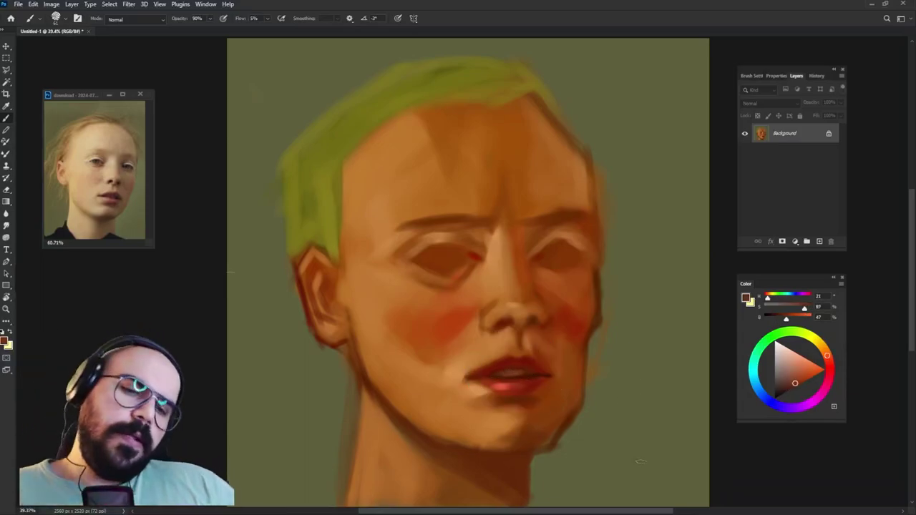
alt+click(541, 264)
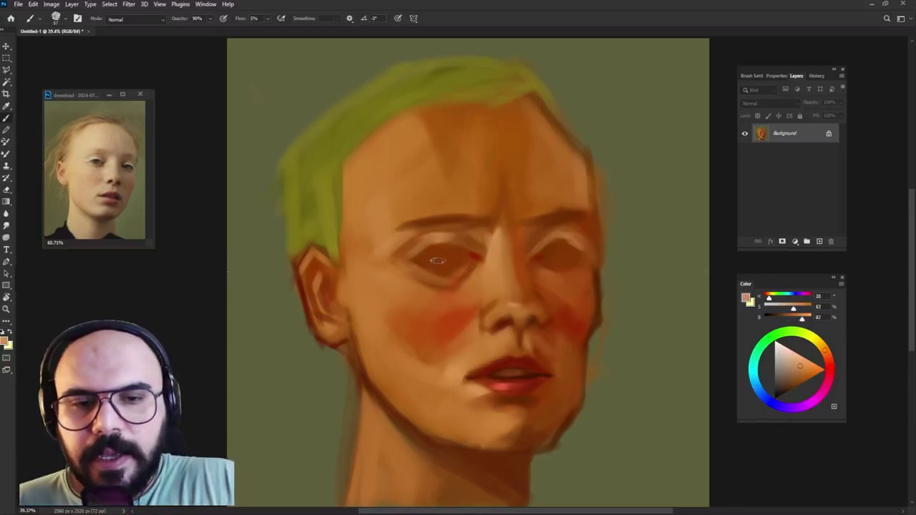
- Brighten the left eye's white, darken the right eyelid with saturated orange, and set opacity near 100%
drag(435, 259, 439, 261)
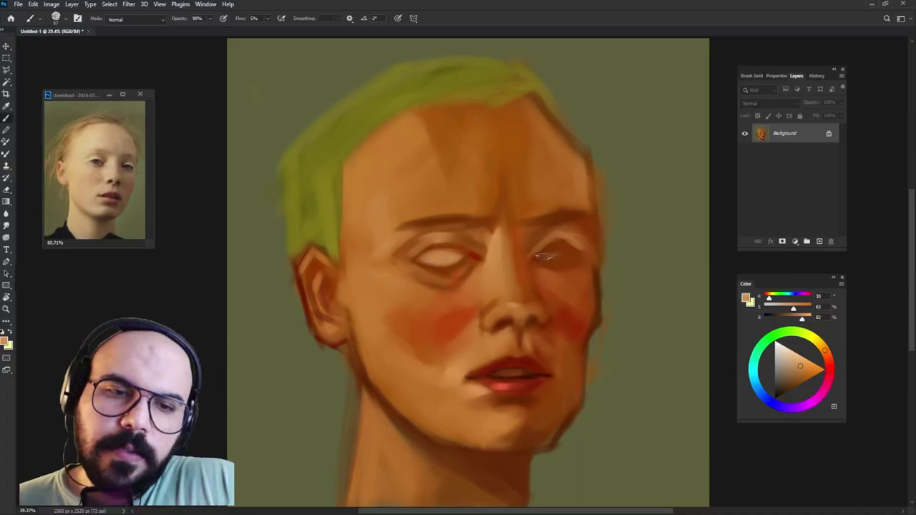
alt+click(557, 253)
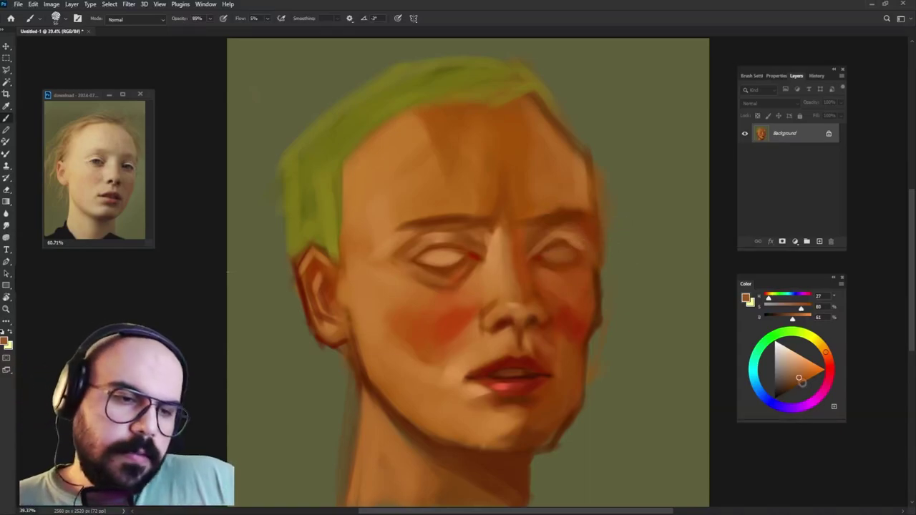
click(790, 390)
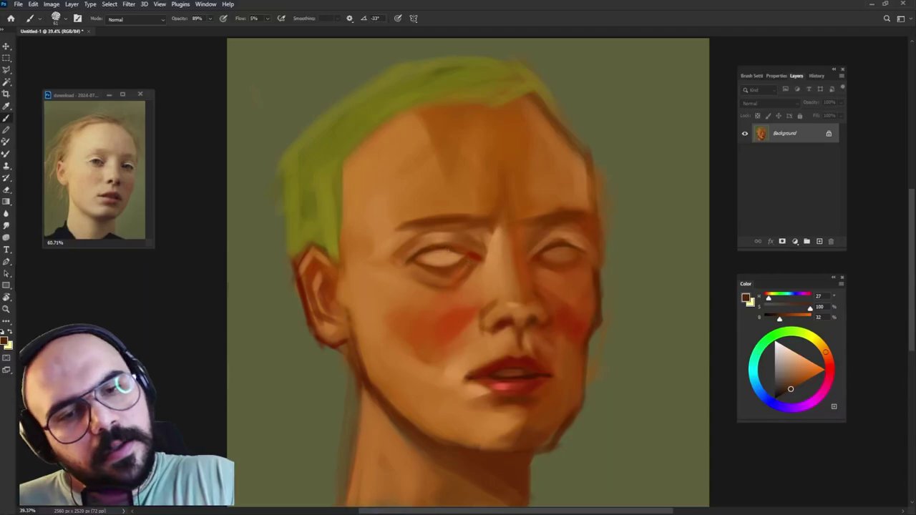
drag(544, 250, 552, 248)
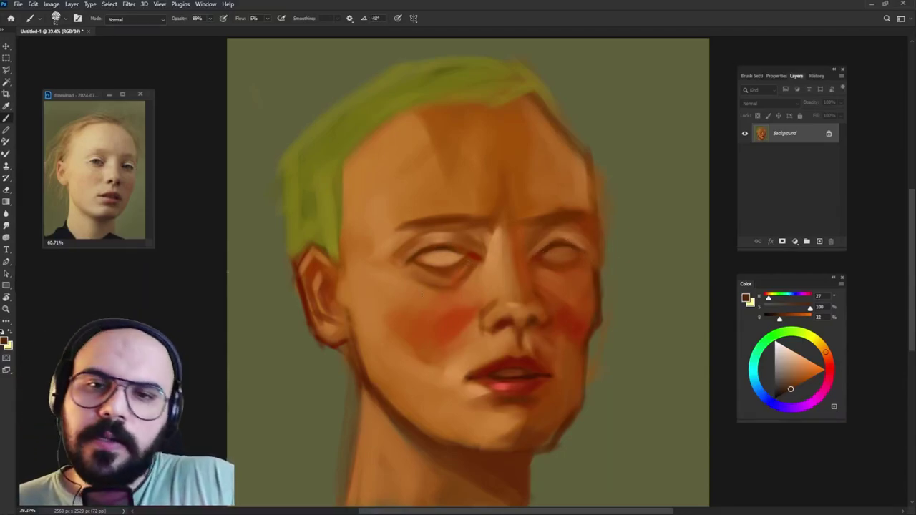
click(209, 22)
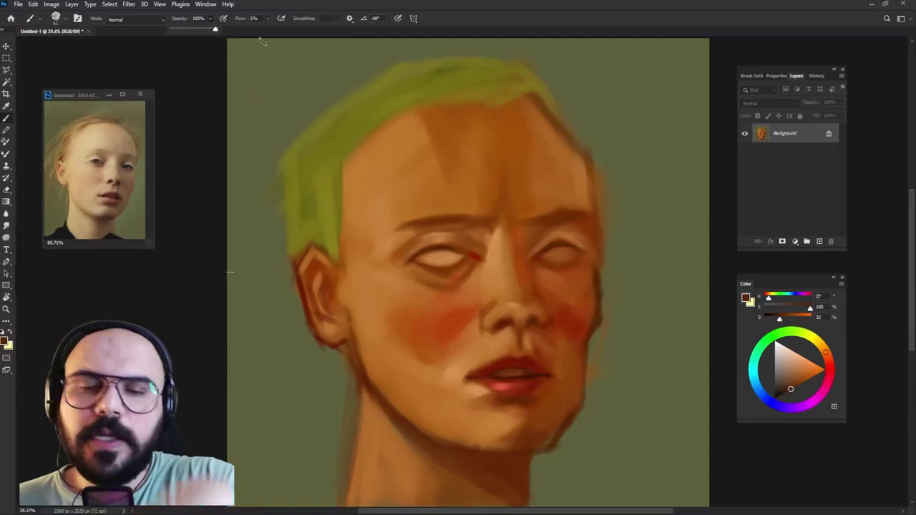
click(579, 262)
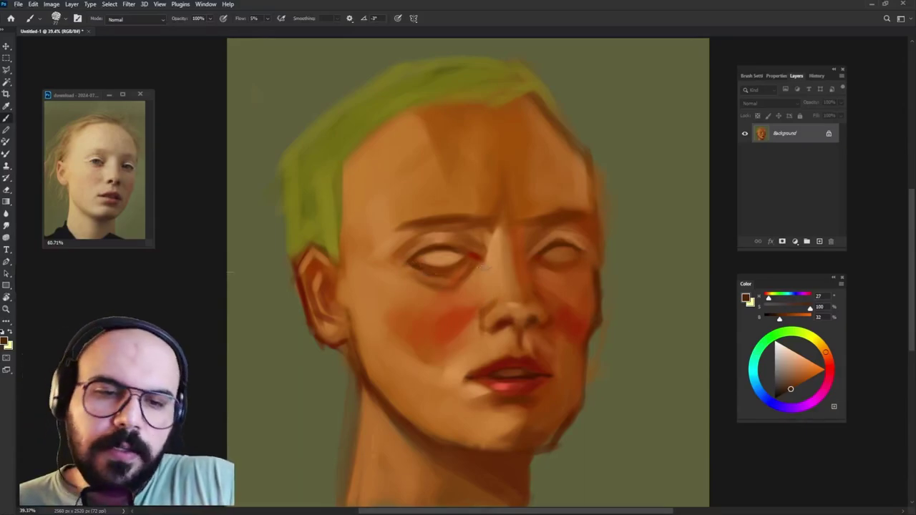
key(9)
key(9)
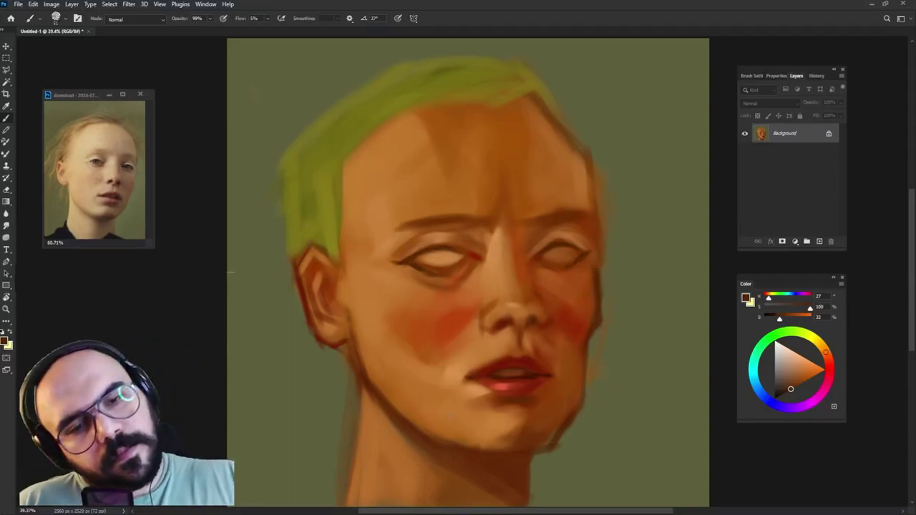
- Sample warm skin and shadow tones around both eyes and the right side of the face
alt+click(586, 243)
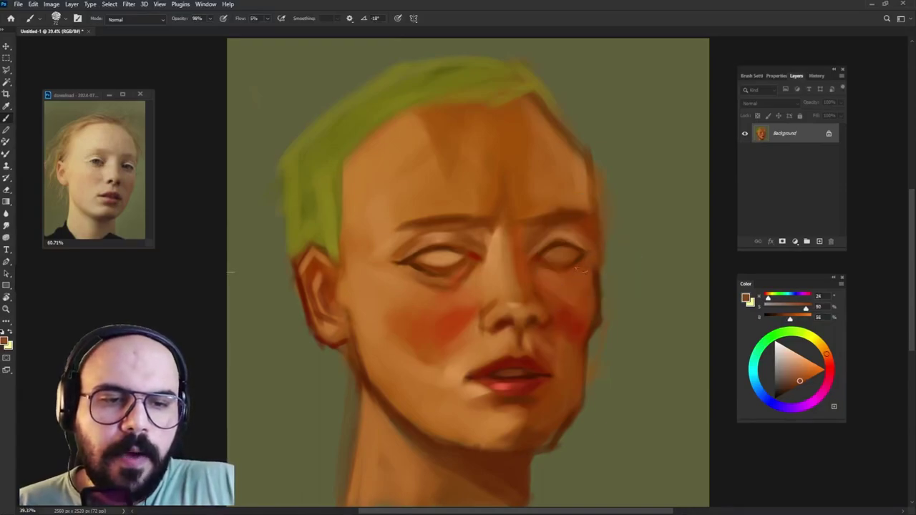
alt+click(402, 270)
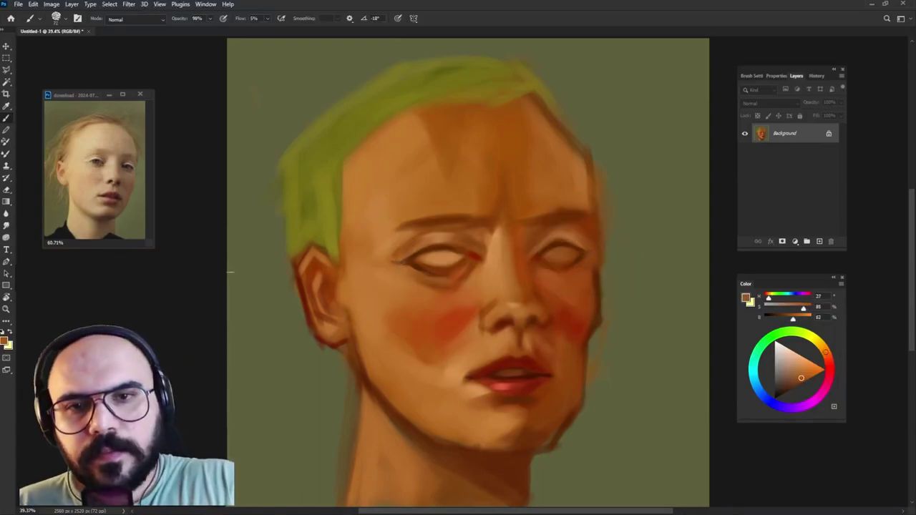
alt+click(416, 246)
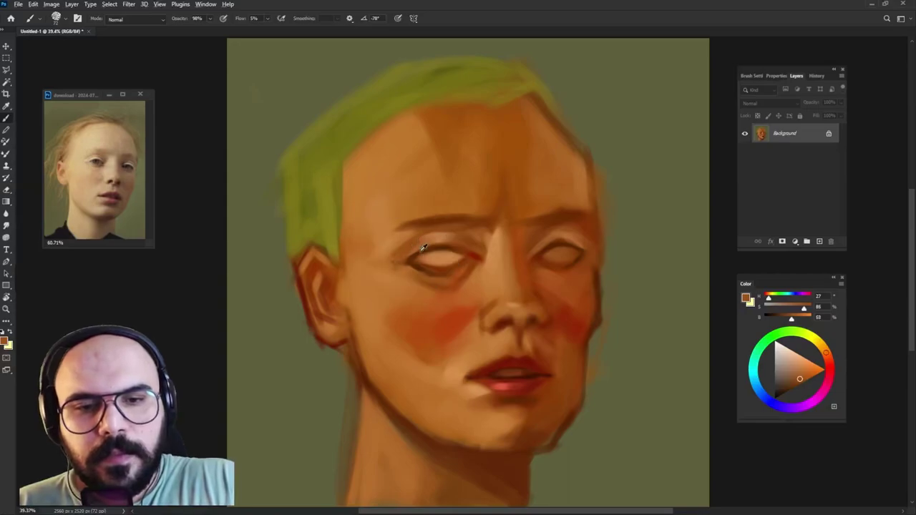
alt+click(404, 266)
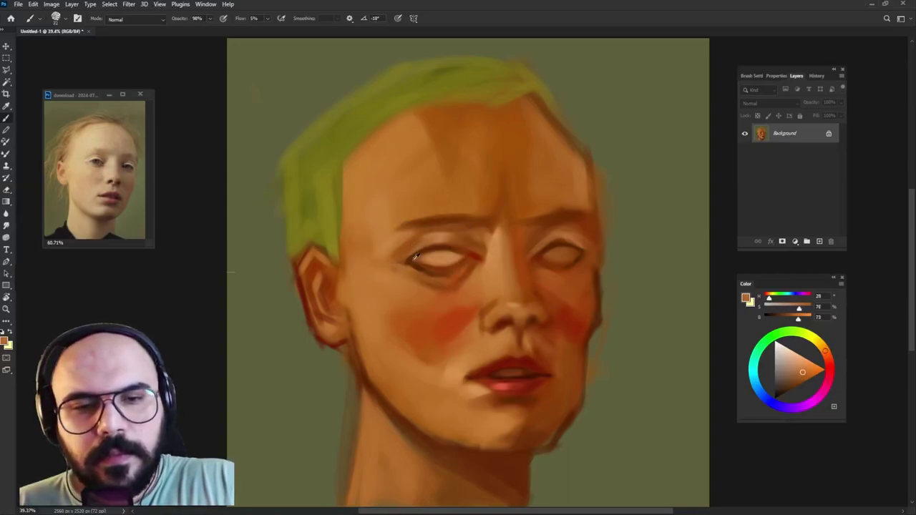
alt+click(585, 236)
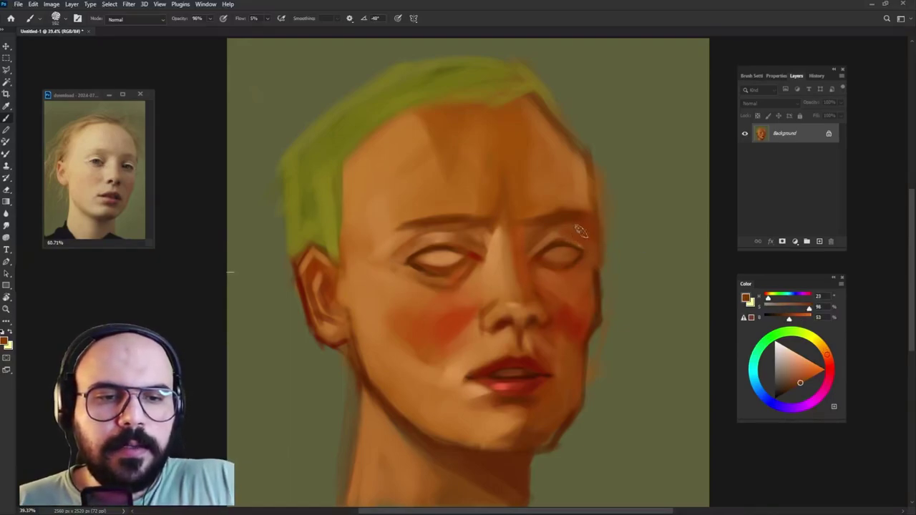
alt+click(492, 261)
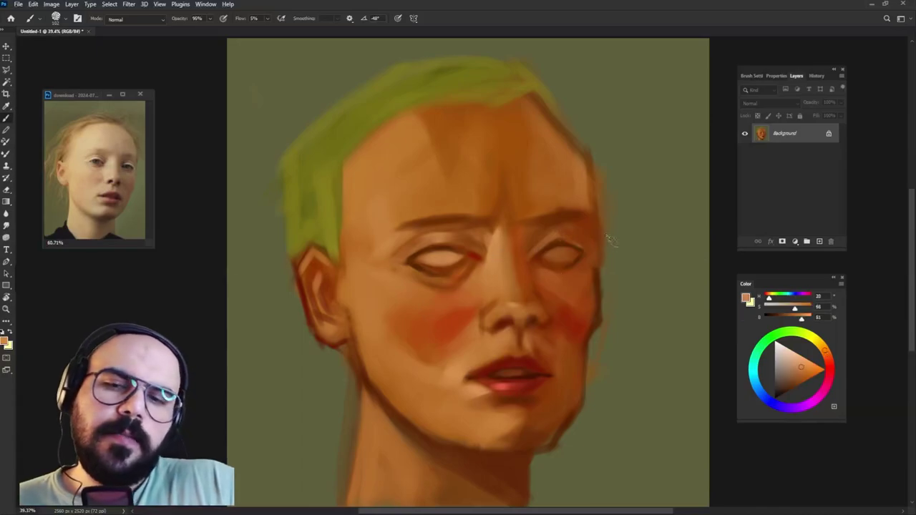
alt+click(581, 231)
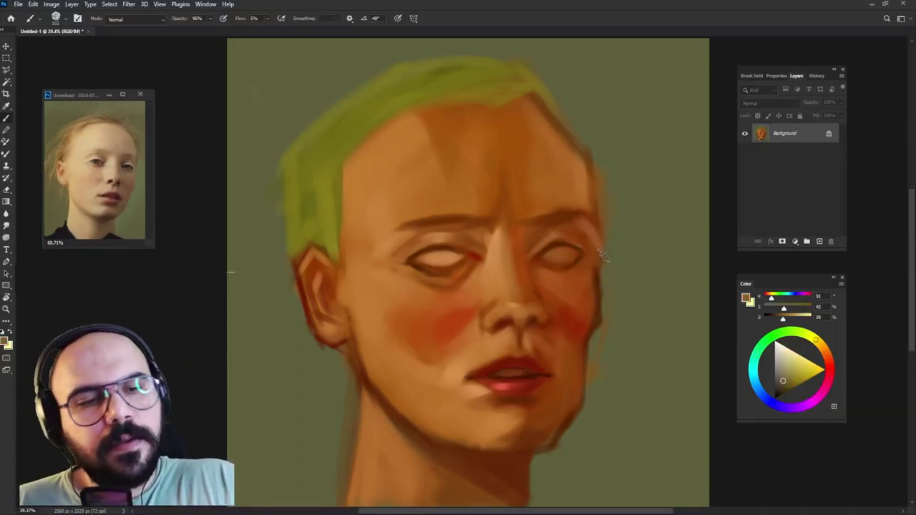
alt+click(599, 282)
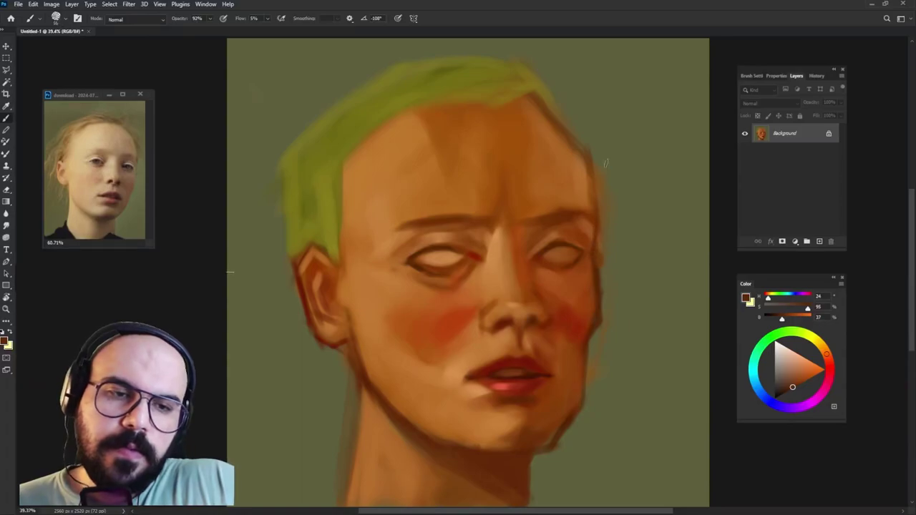
alt+click(600, 313)
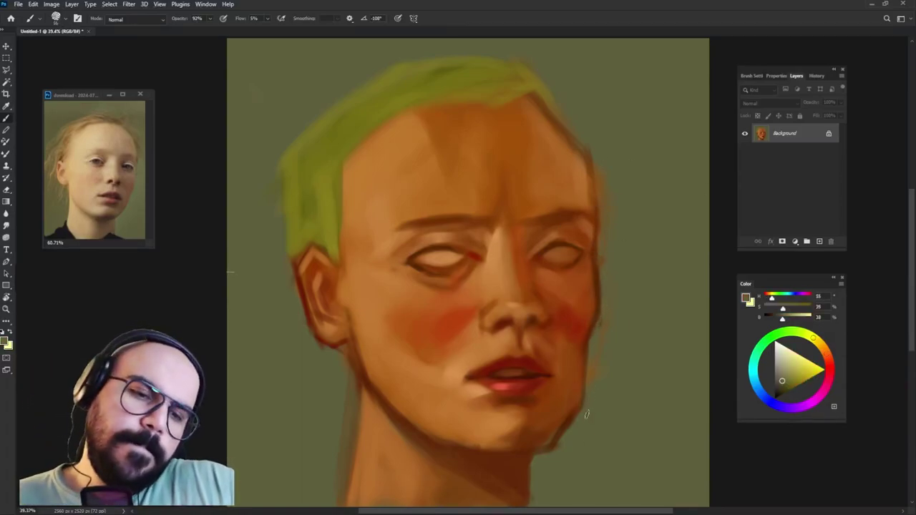
- Sample jaw, mouth-corner and chin tones and lower the brush opacity slightly
alt+click(547, 432)
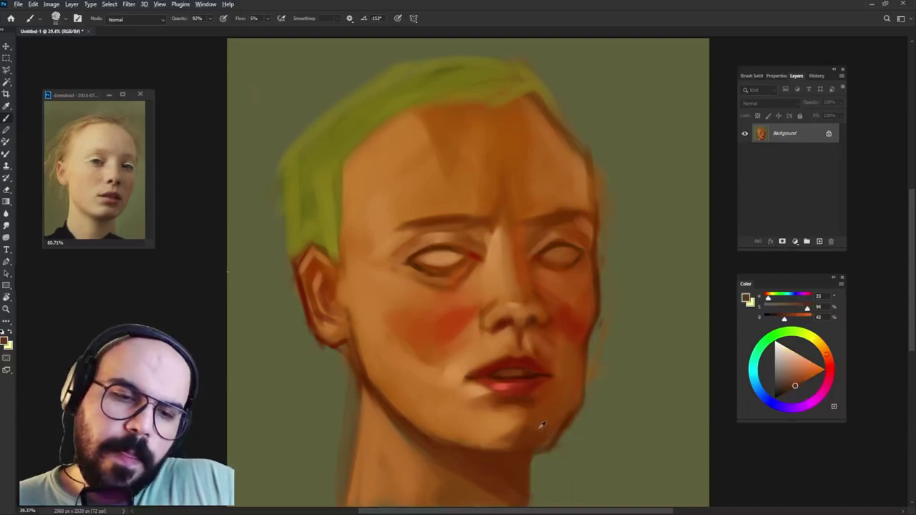
alt+click(546, 422)
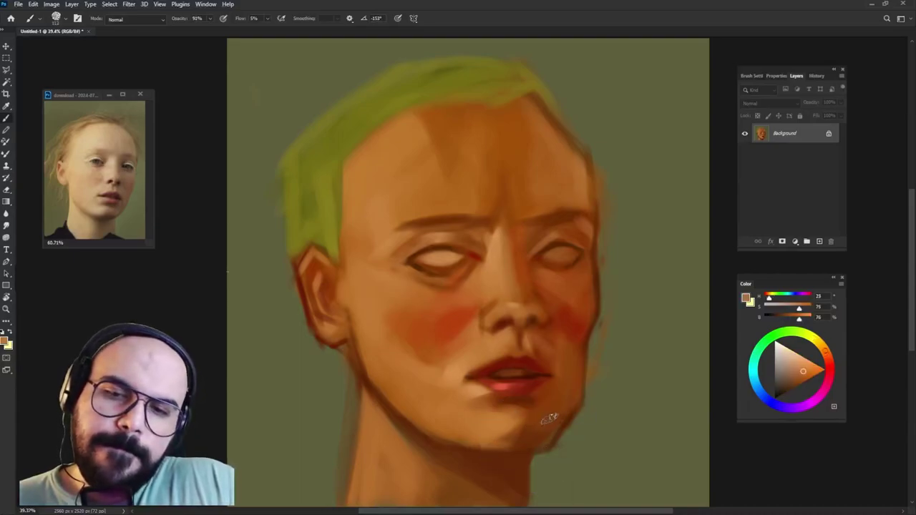
alt+click(561, 361)
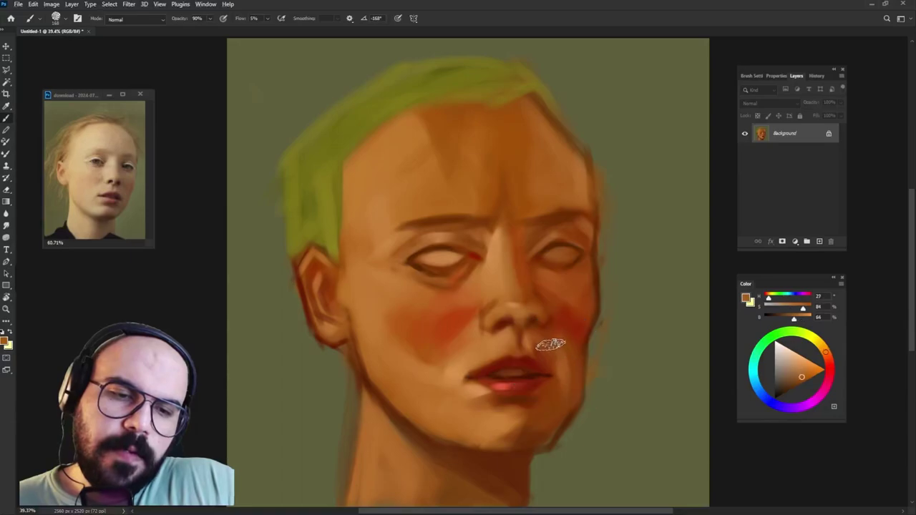
alt+click(564, 409)
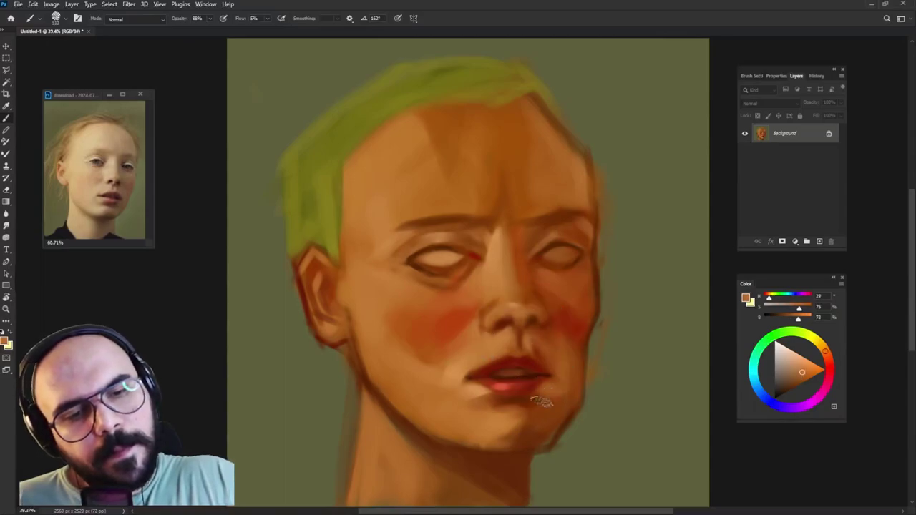
alt+click(552, 390)
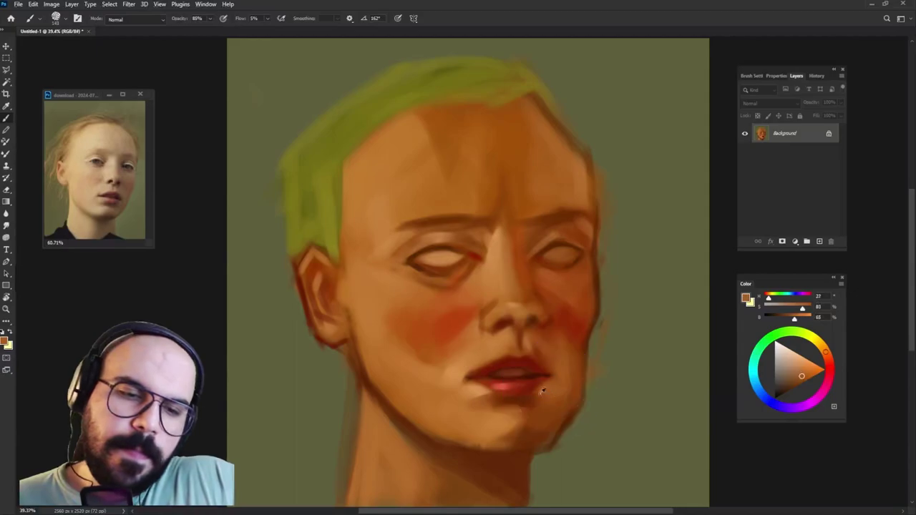
alt+click(506, 408)
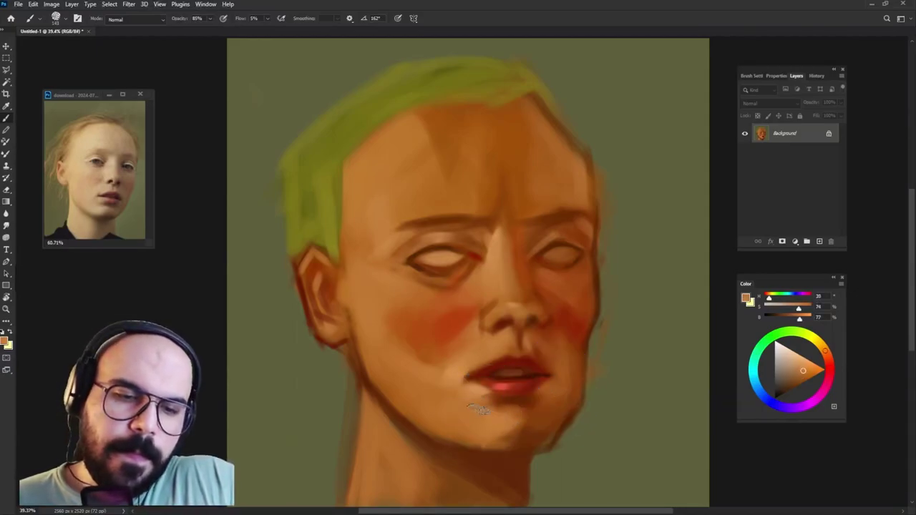
drag(523, 410, 510, 417)
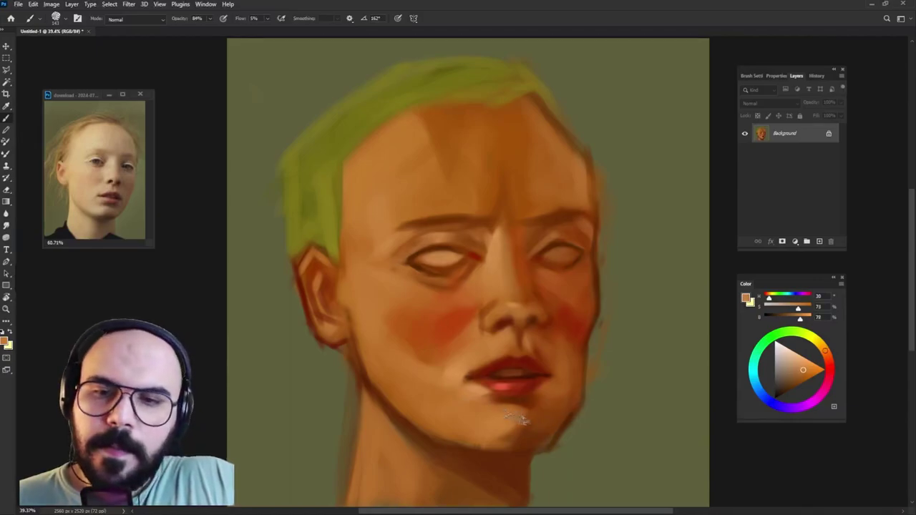
- Pick a lighter orange from the chin and paint it across the lower chin
alt+click(521, 438)
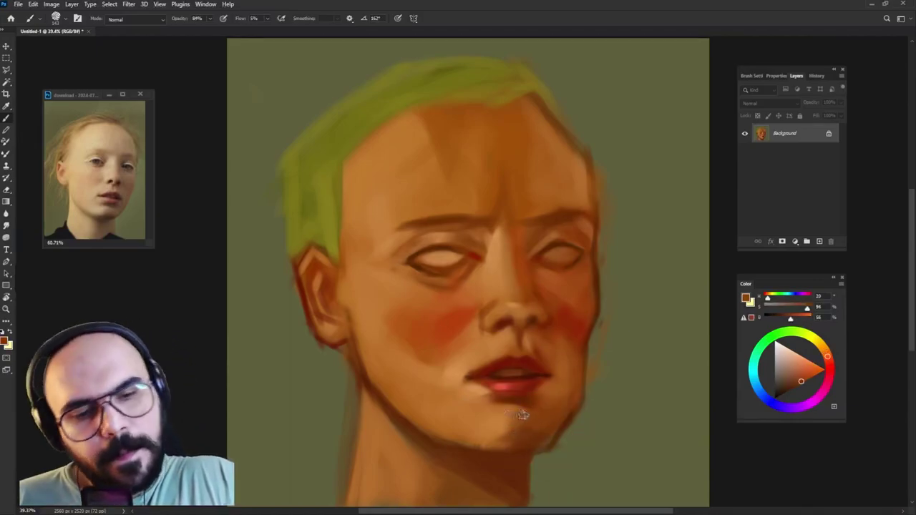
alt+click(483, 416)
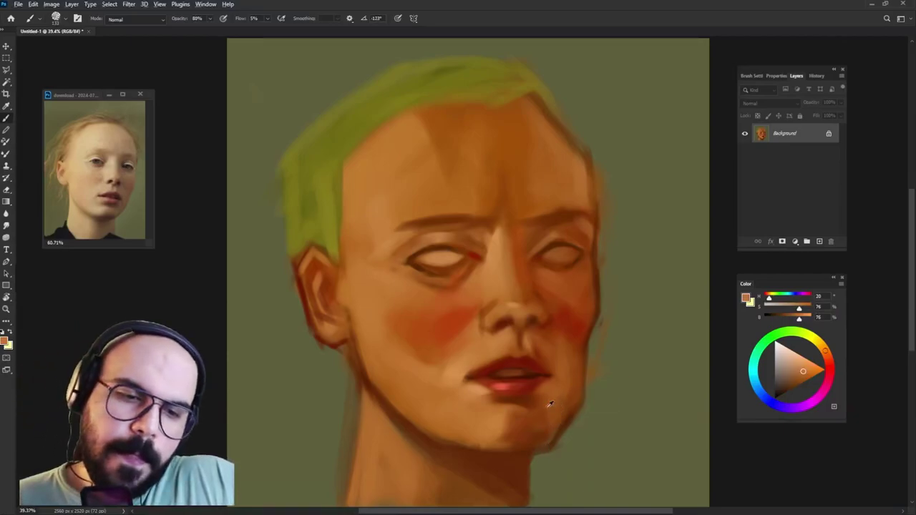
alt+click(548, 405)
alt+click(554, 387)
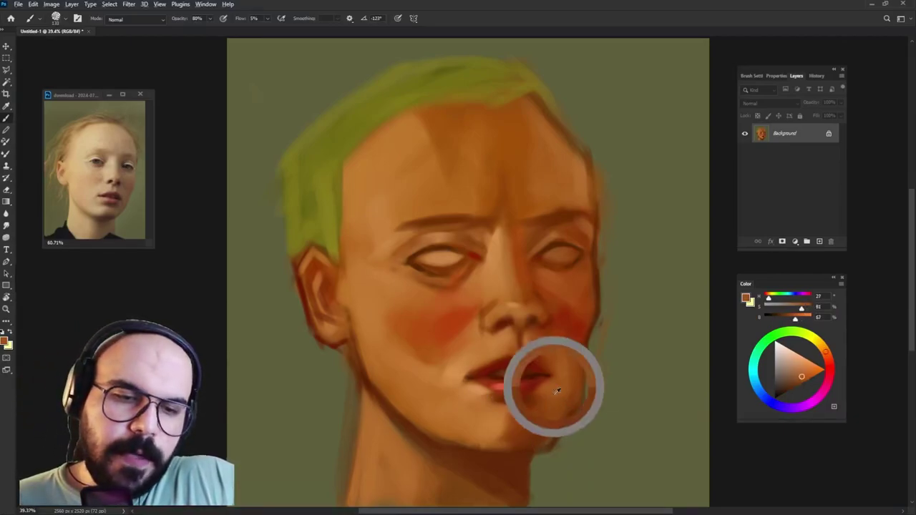
alt+click(526, 444)
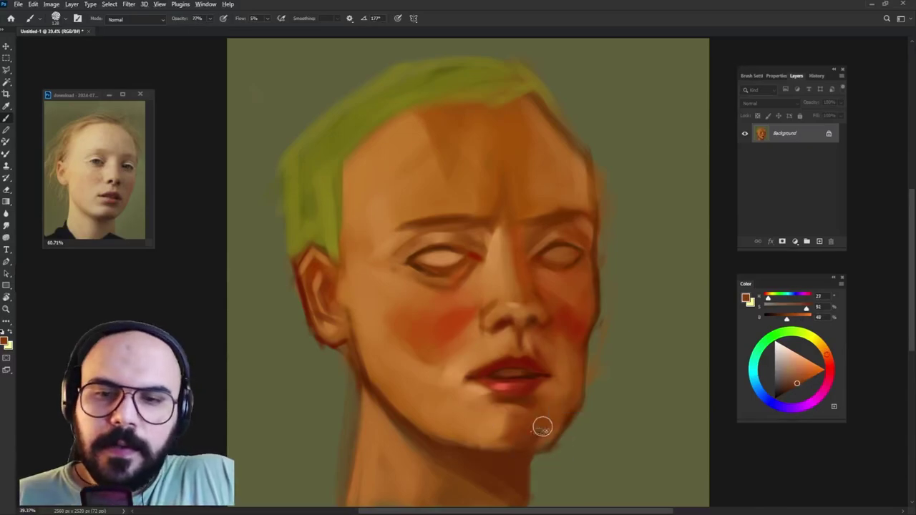
alt+click(410, 419)
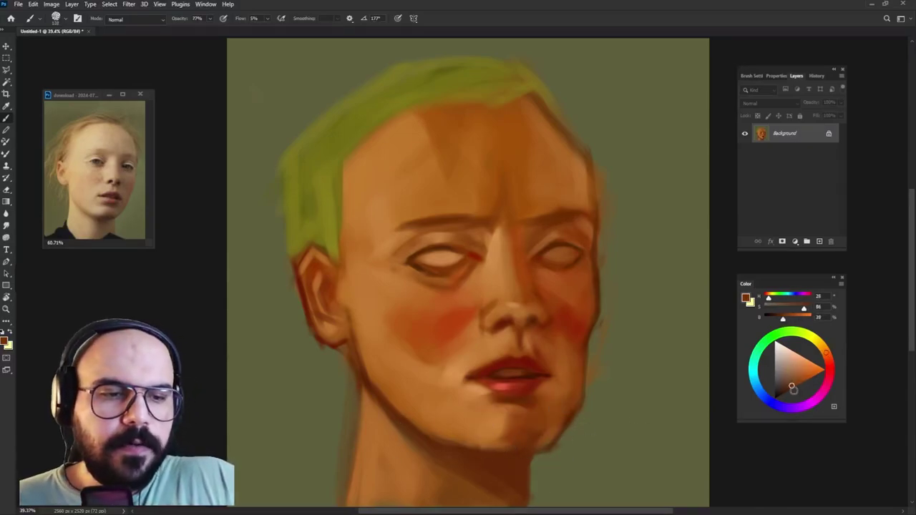
drag(793, 388, 745, 391)
alt+click(521, 437)
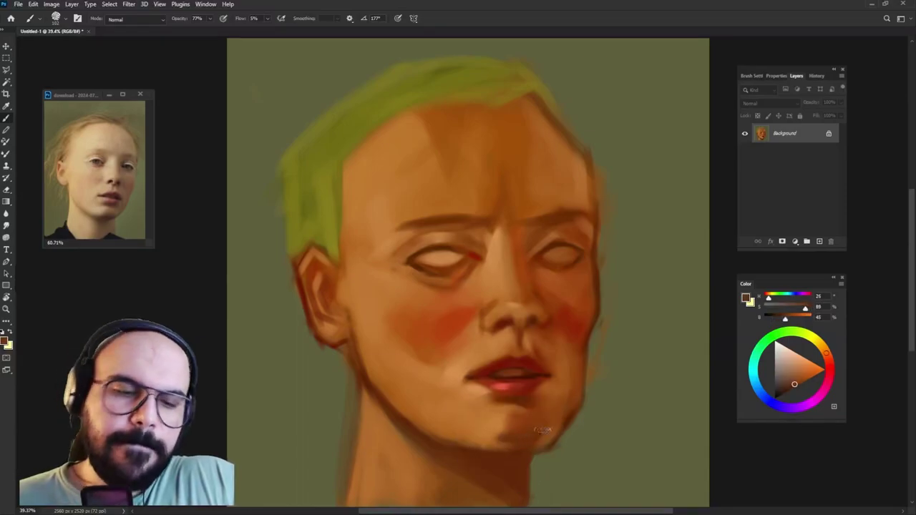
alt+click(518, 421)
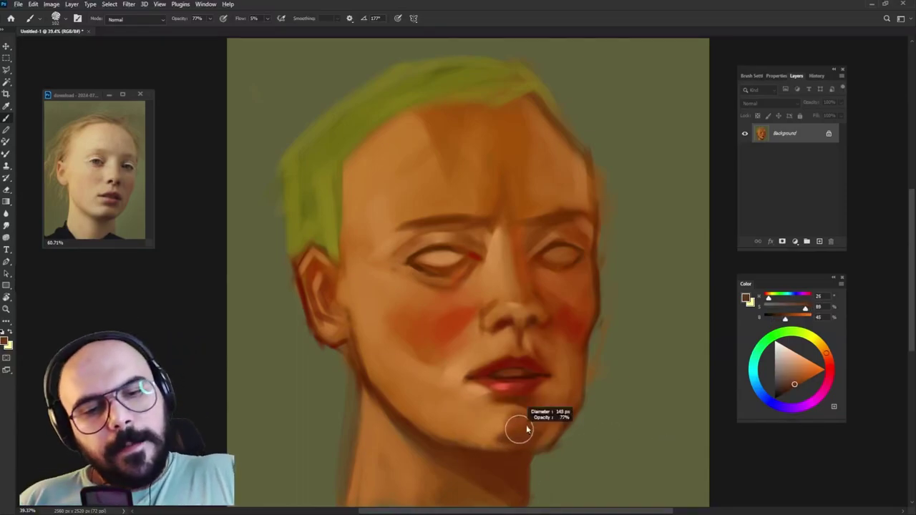
drag(506, 431, 531, 414)
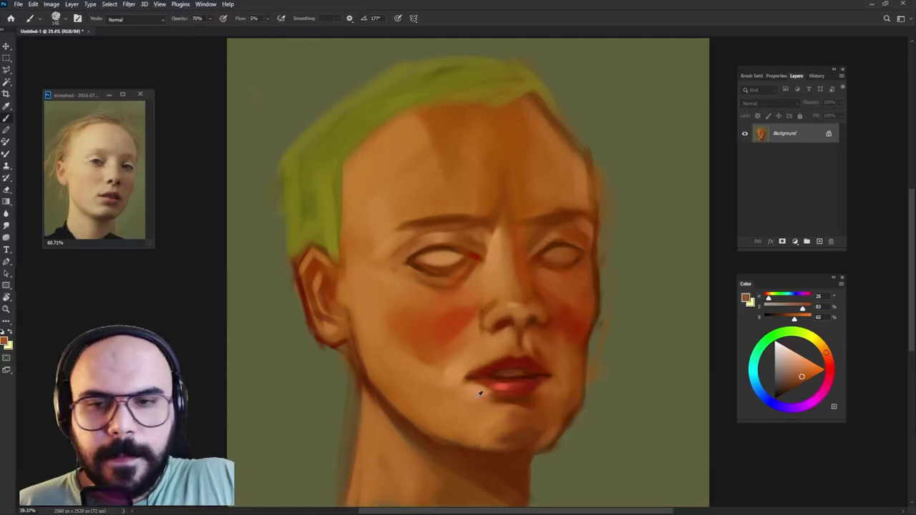
alt+click(493, 437)
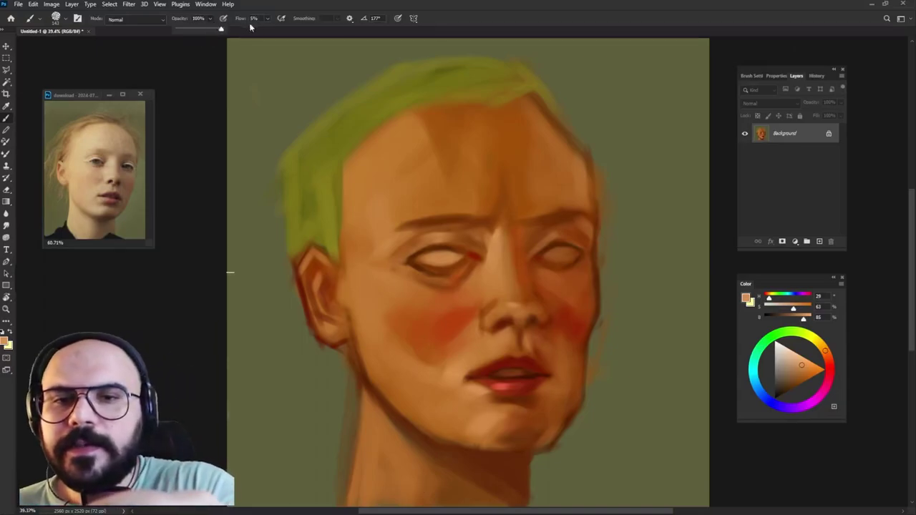
- At full brush opacity, sample darker saturated brow tones and shade the brow ridge above both eyes
click(716, 328)
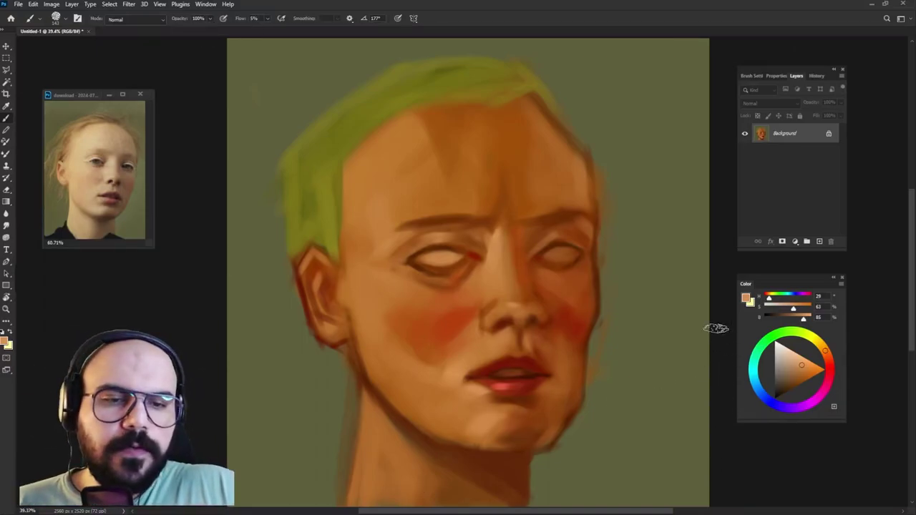
alt+click(413, 209)
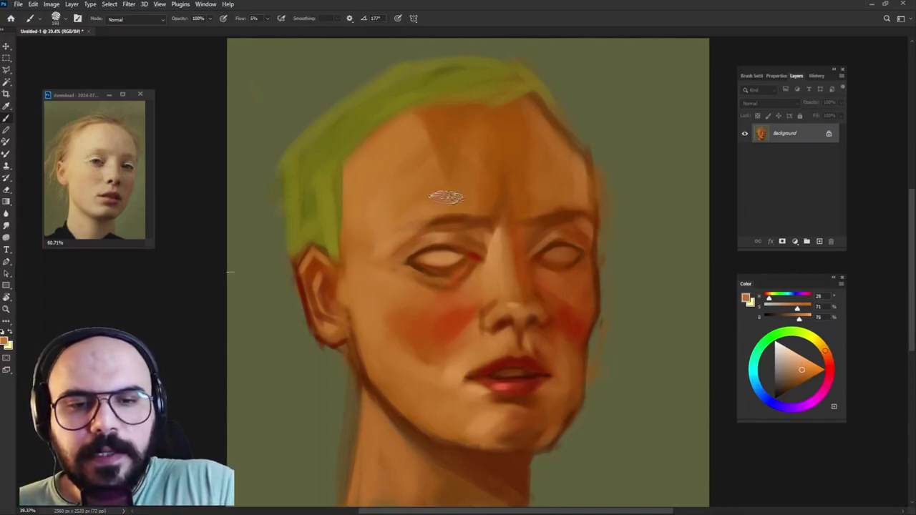
alt+click(572, 199)
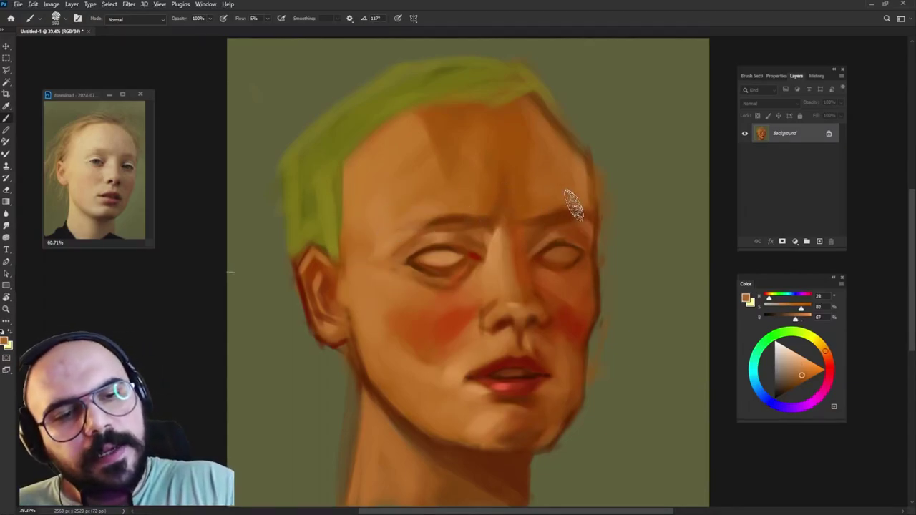
alt+click(529, 202)
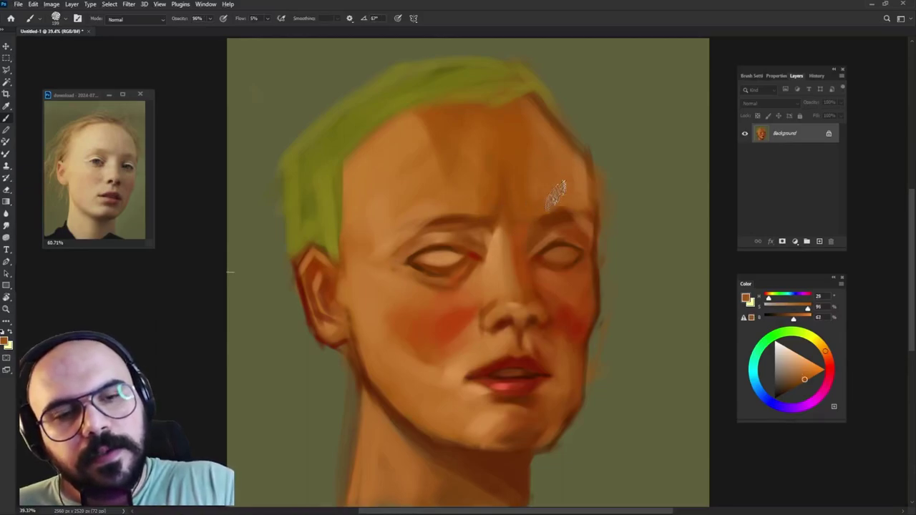
alt+click(572, 198)
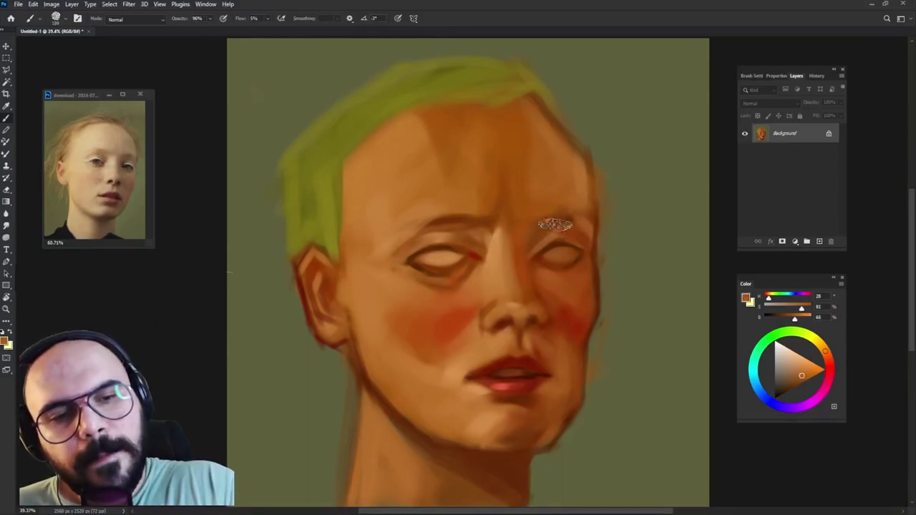
alt+click(474, 219)
alt+click(461, 193)
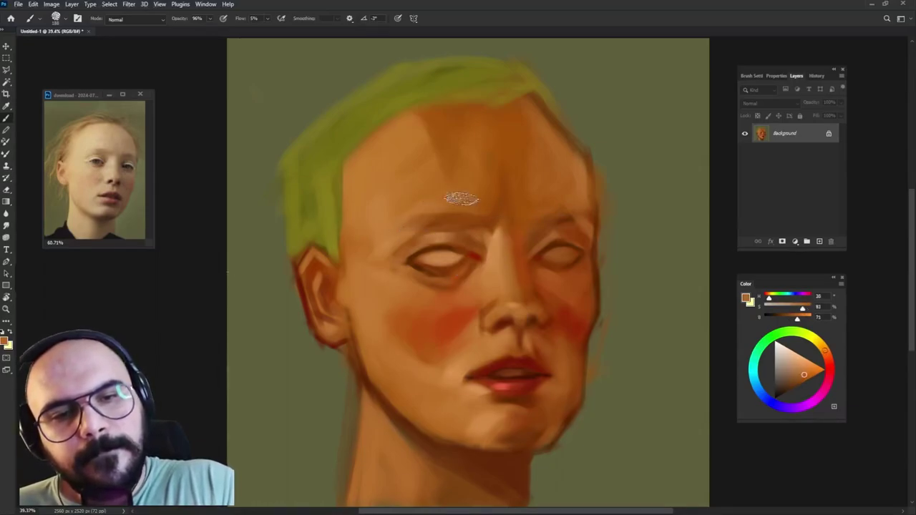
alt+click(476, 220)
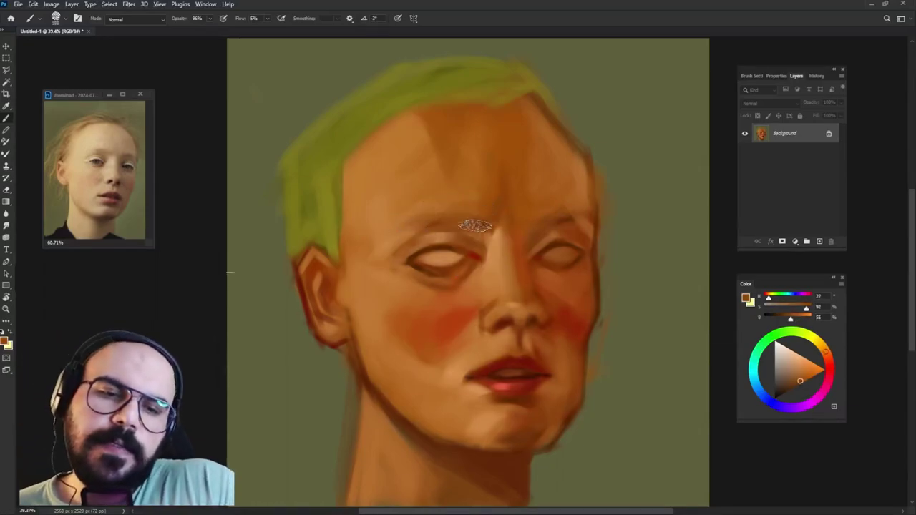
drag(579, 190, 548, 199)
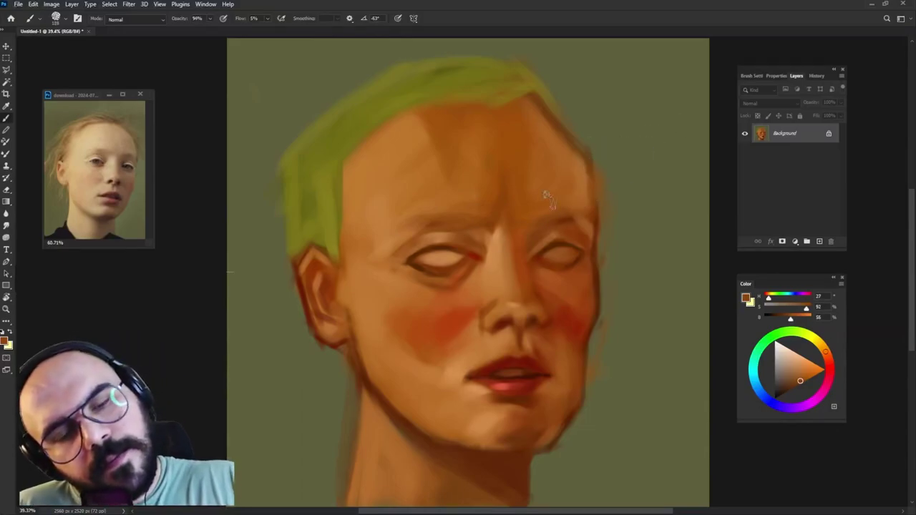
alt+click(431, 438)
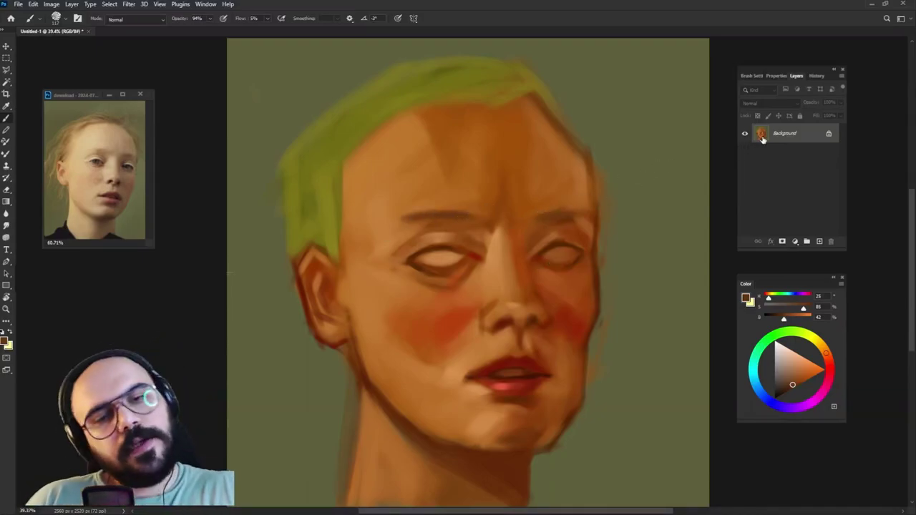
- Resize the brush, sample forehead skin tones, and darken the right corner of the mouth
alt+right_click(433, 151)
alt+click(430, 149)
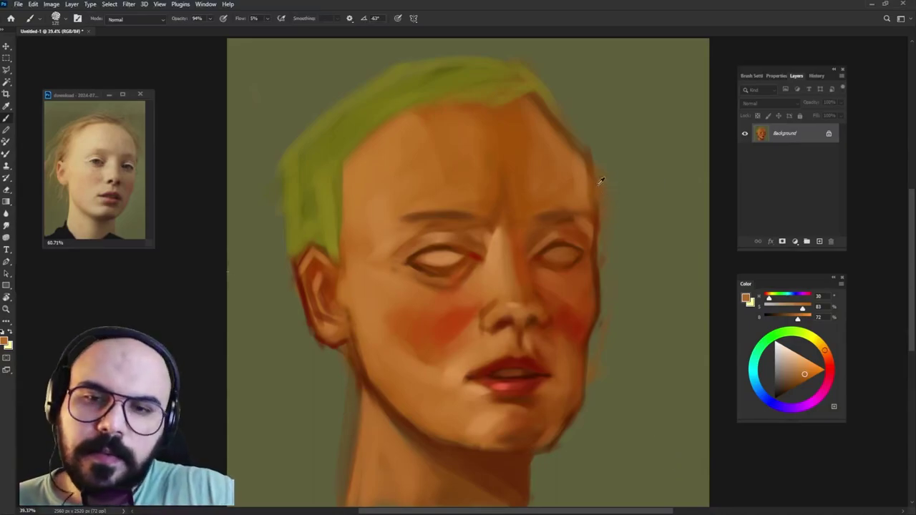
alt+click(596, 215)
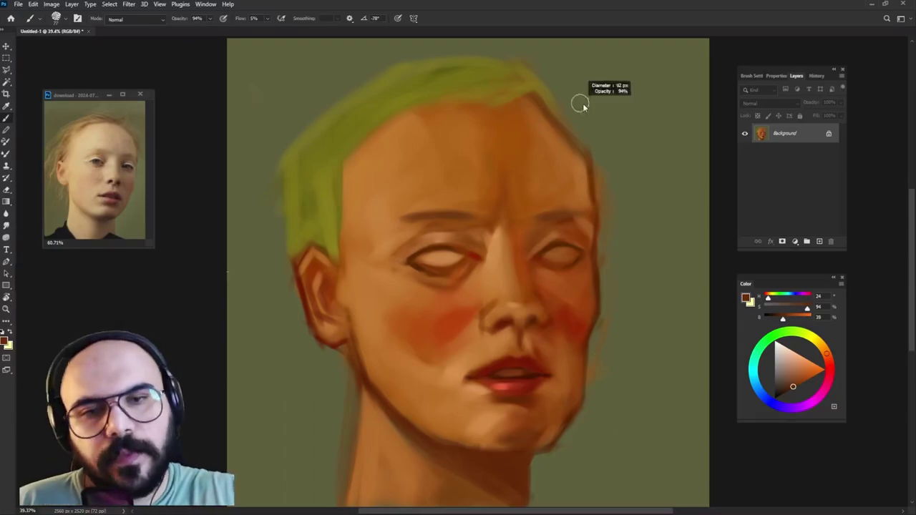
alt+click(493, 78)
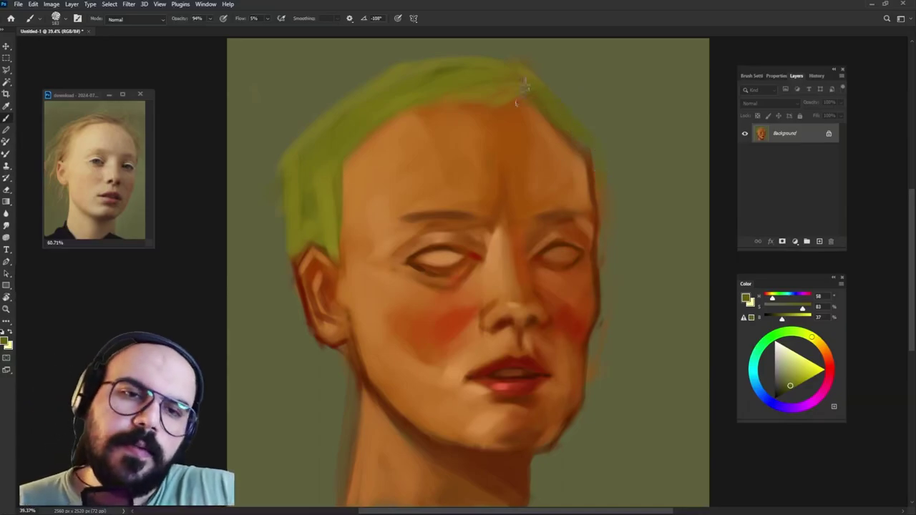
alt+click(512, 81)
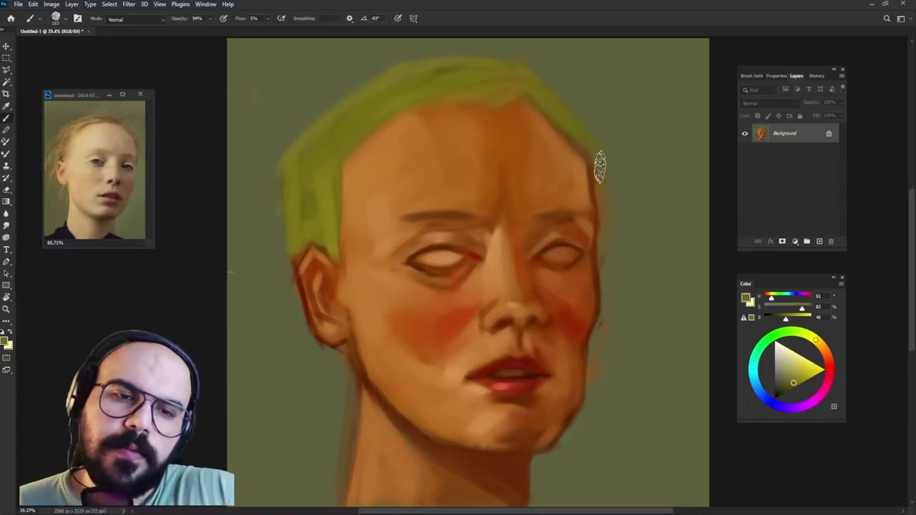
drag(556, 353, 551, 369)
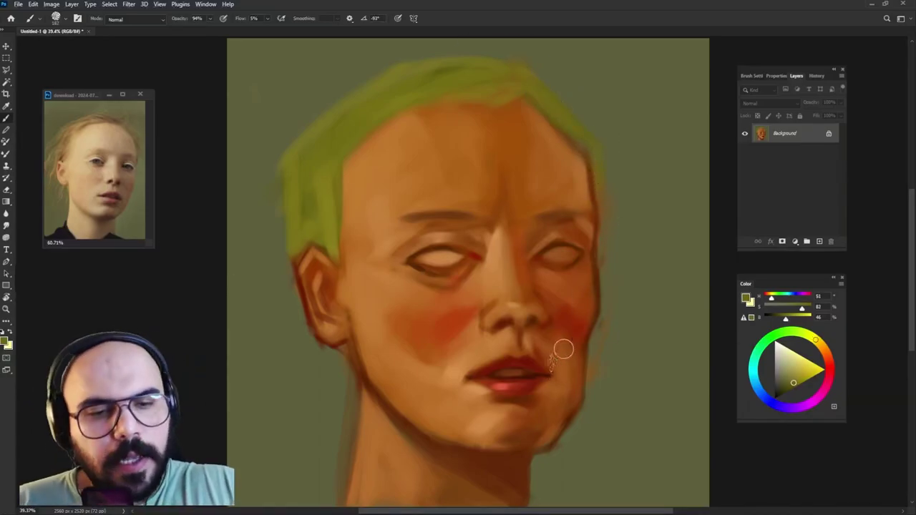
alt+click(411, 428)
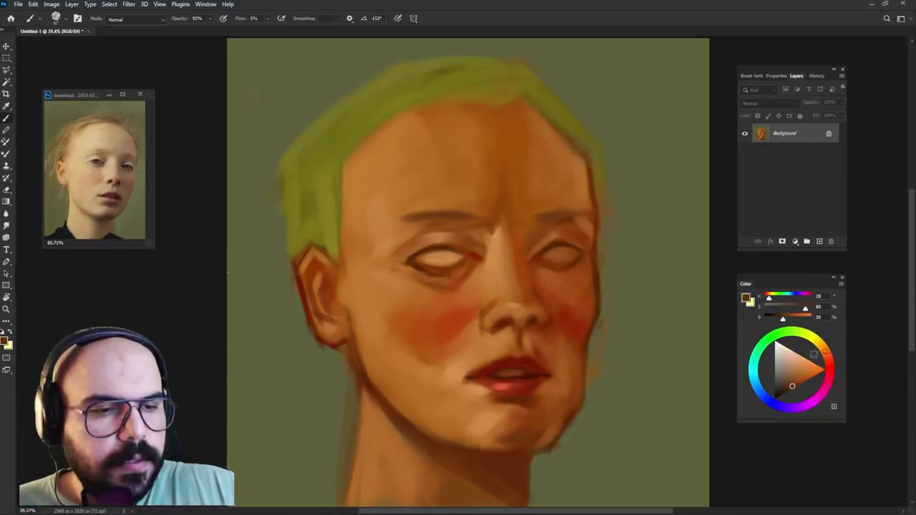
- Shift the paint toward a darker, less saturated olive for the irises, with flow at 17% then 3%
drag(824, 351, 822, 346)
drag(792, 386, 791, 386)
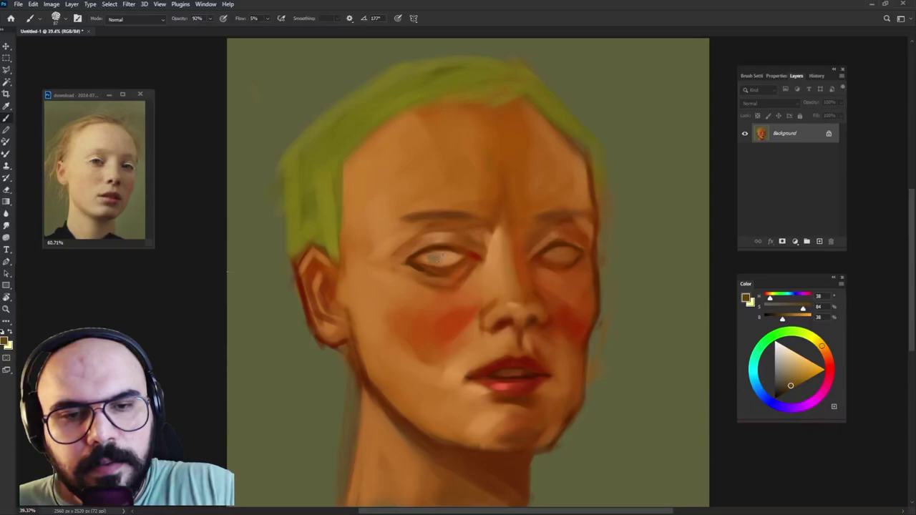
click(267, 19)
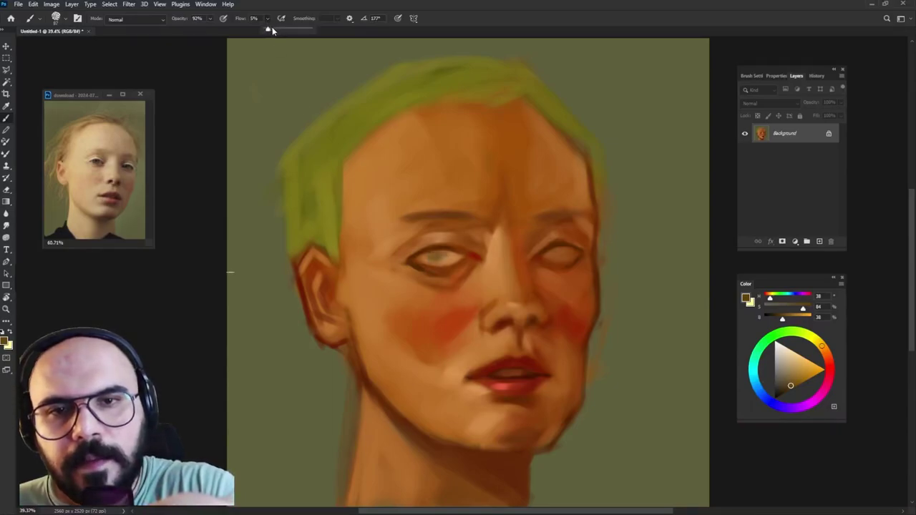
drag(432, 255, 447, 257)
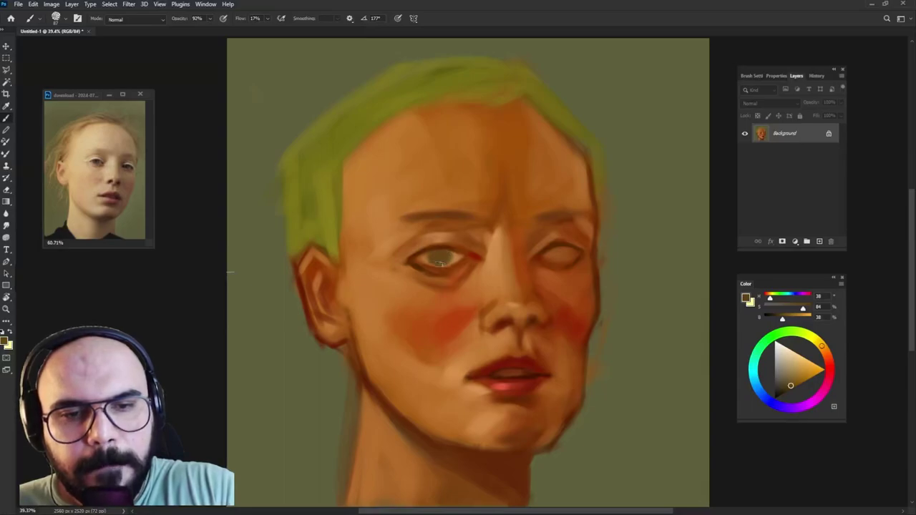
key(9)
key(1)
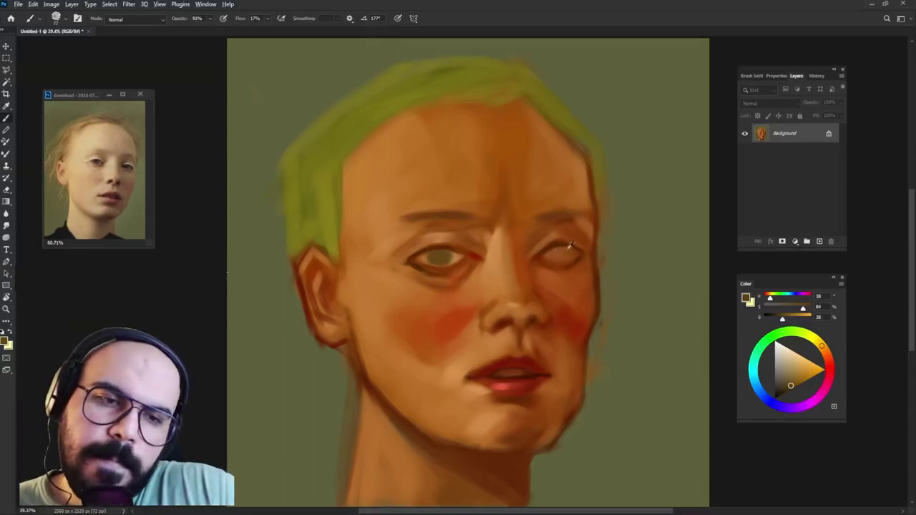
click(791, 390)
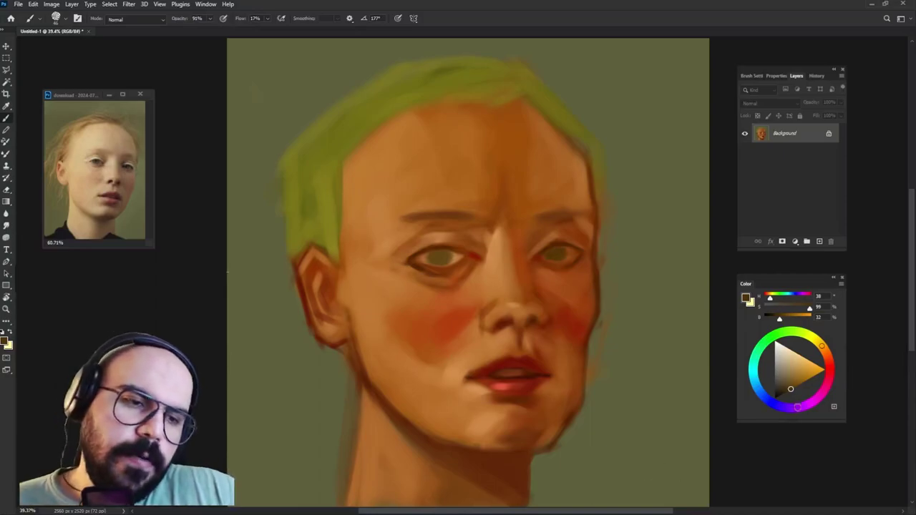
click(787, 393)
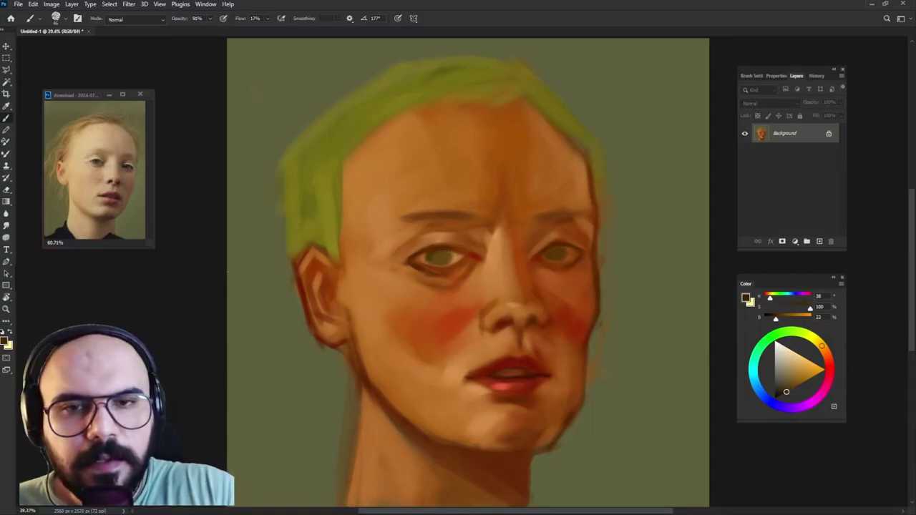
click(267, 20)
click(230, 272)
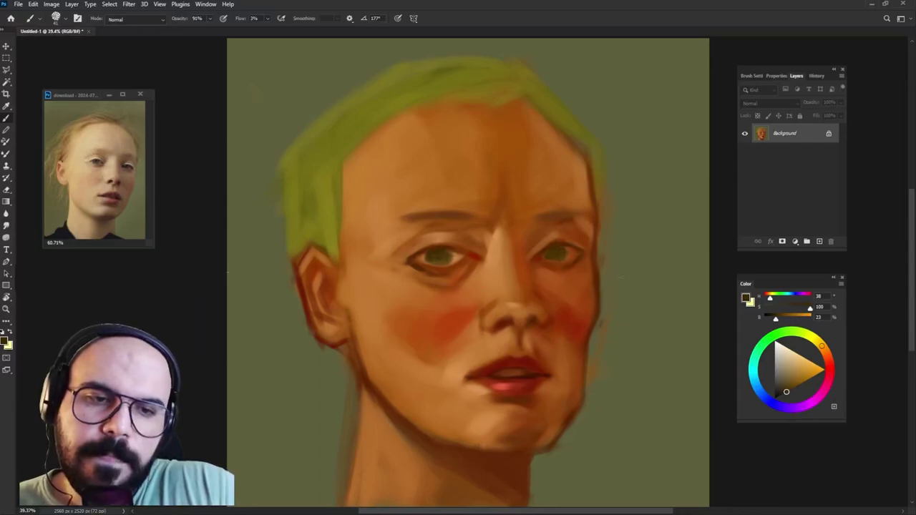
- Sample colours from the face, cheek and green hair, settling on a darker warm brown from the skin
drag(799, 385, 804, 379)
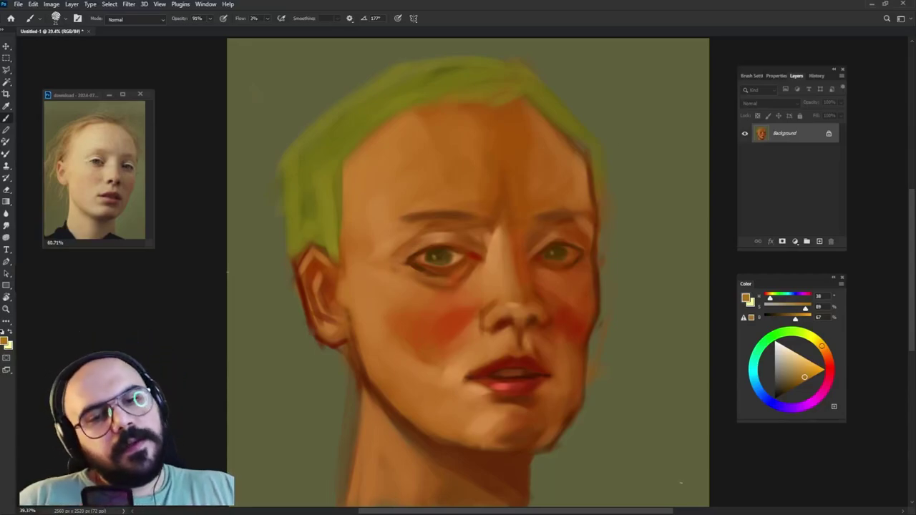
alt+click(475, 305)
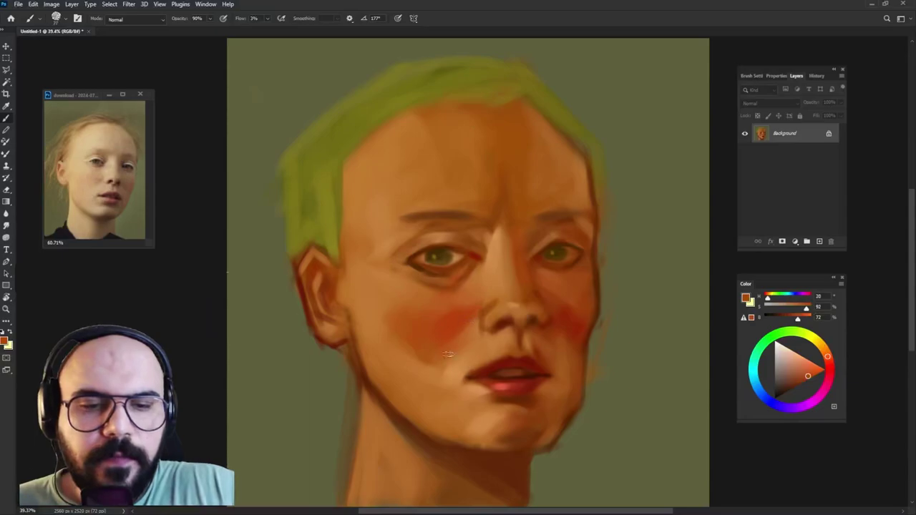
alt+click(563, 320)
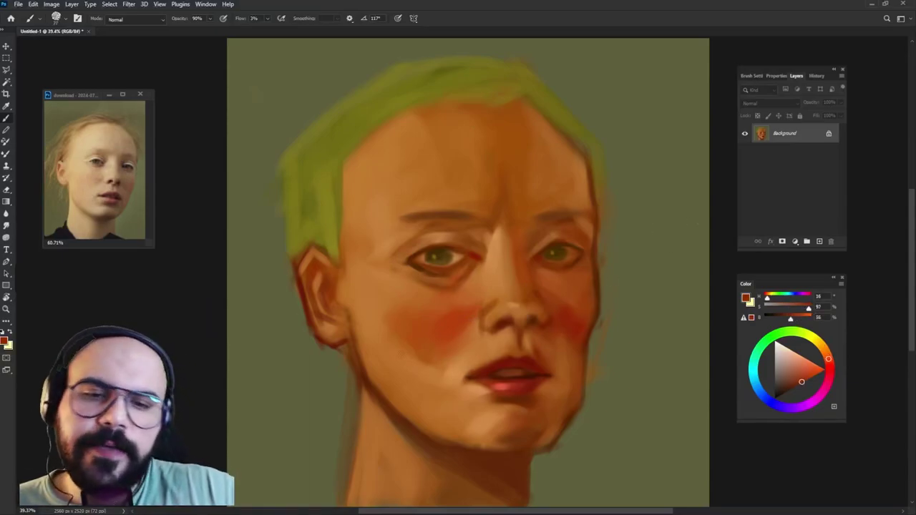
alt+click(321, 185)
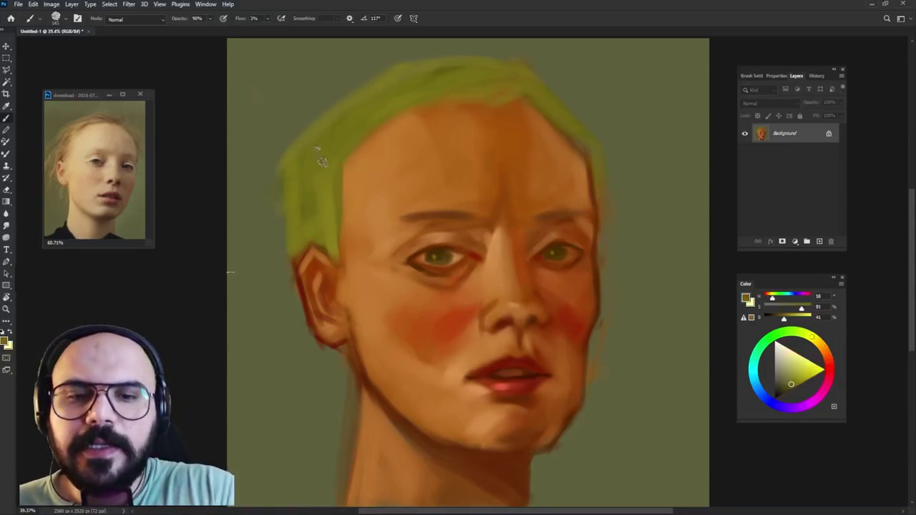
alt+click(298, 203)
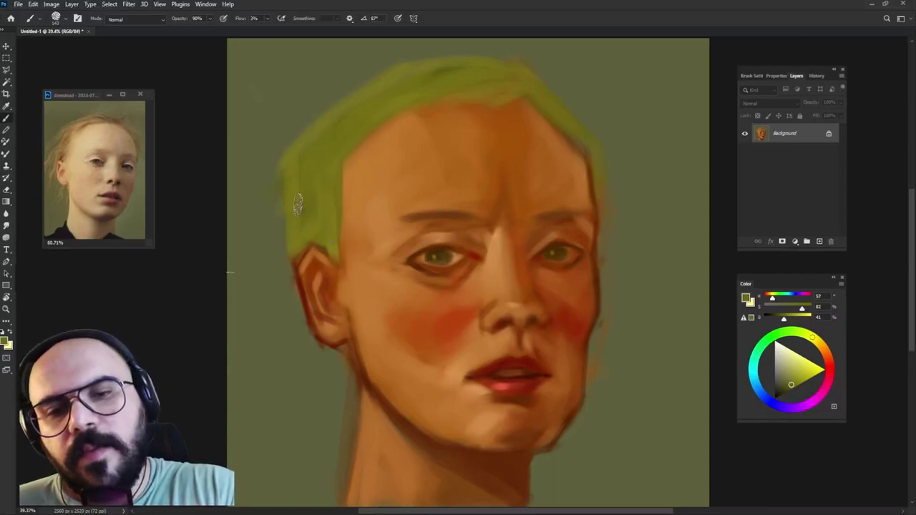
alt+click(295, 165)
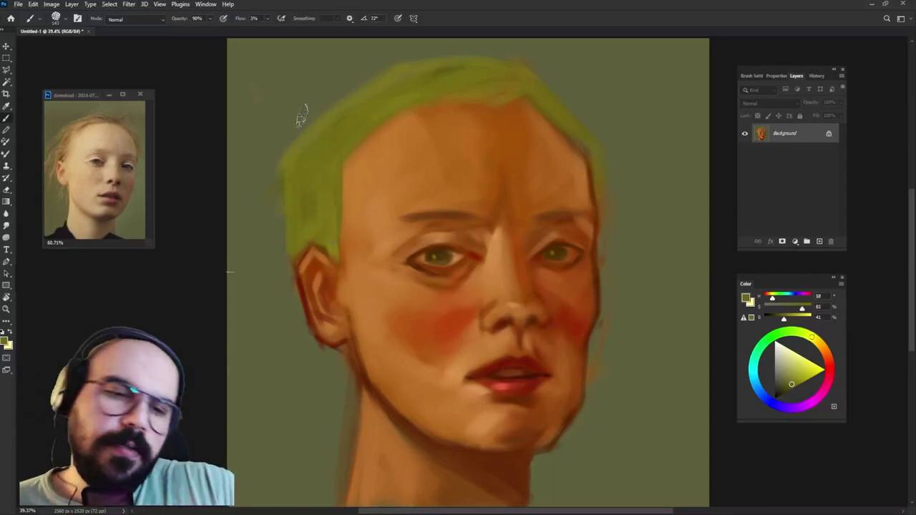
alt+click(542, 481)
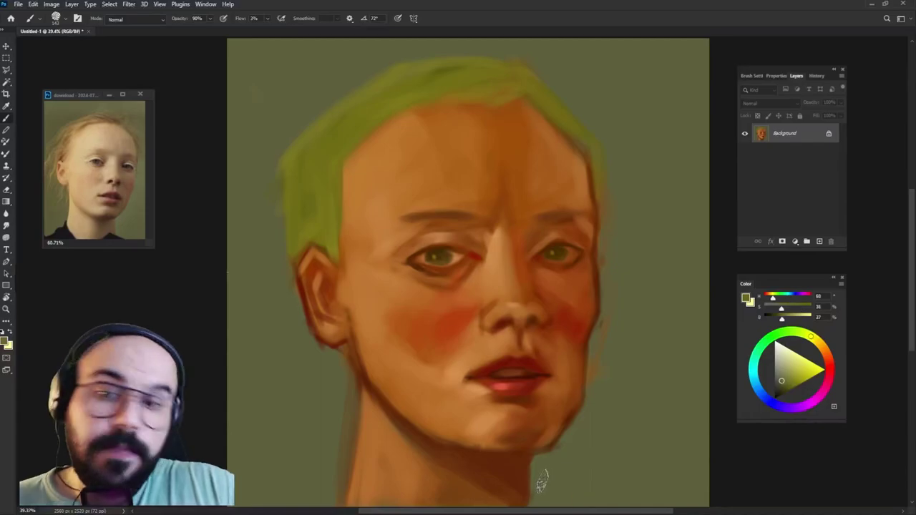
alt+click(521, 474)
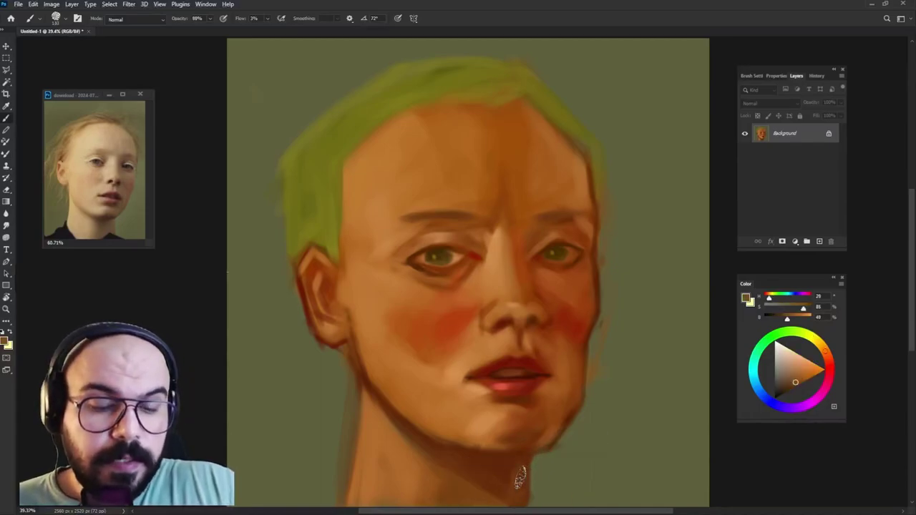
alt+click(502, 493)
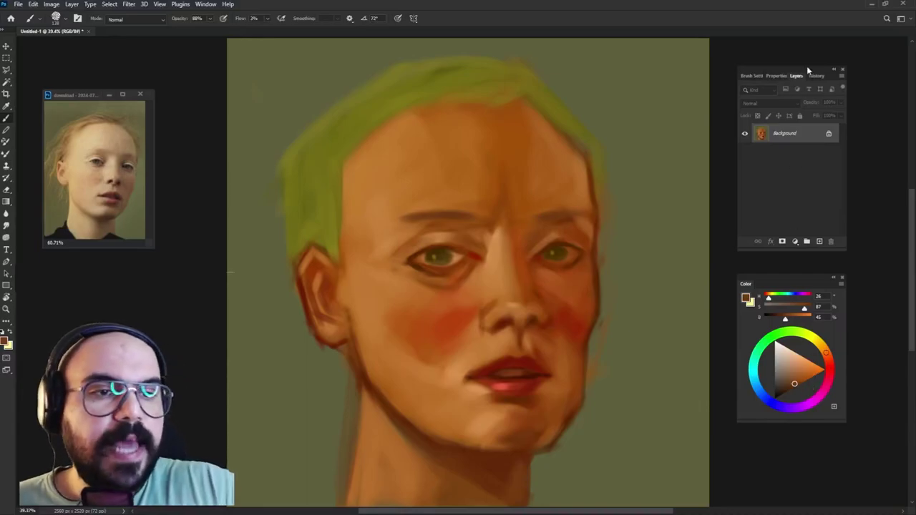
drag(807, 66, 803, 64)
- Add a Color Lookup adjustment layer using Moonlight.3DL, then return to the Layers panel
click(791, 241)
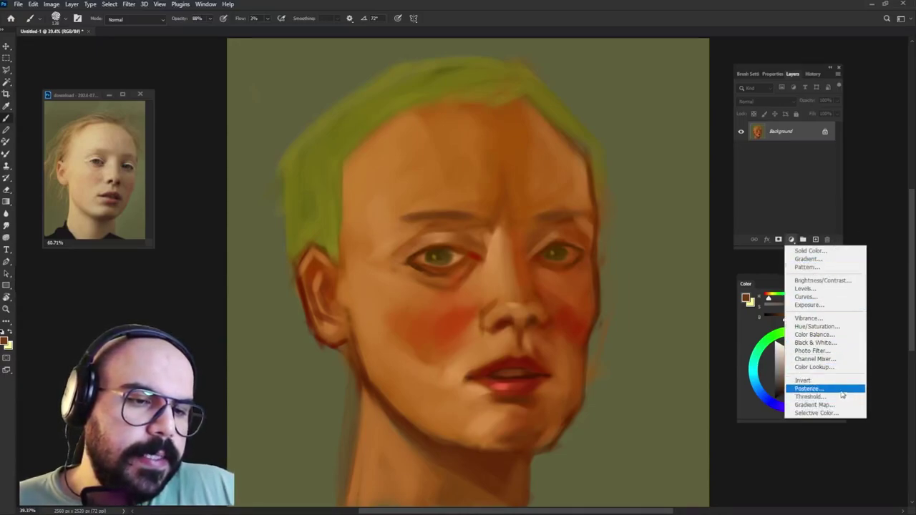
click(830, 367)
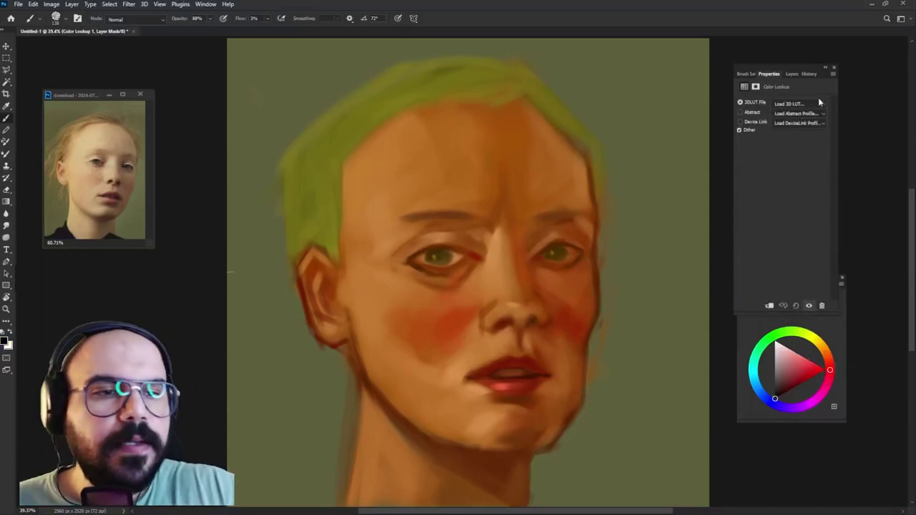
click(811, 103)
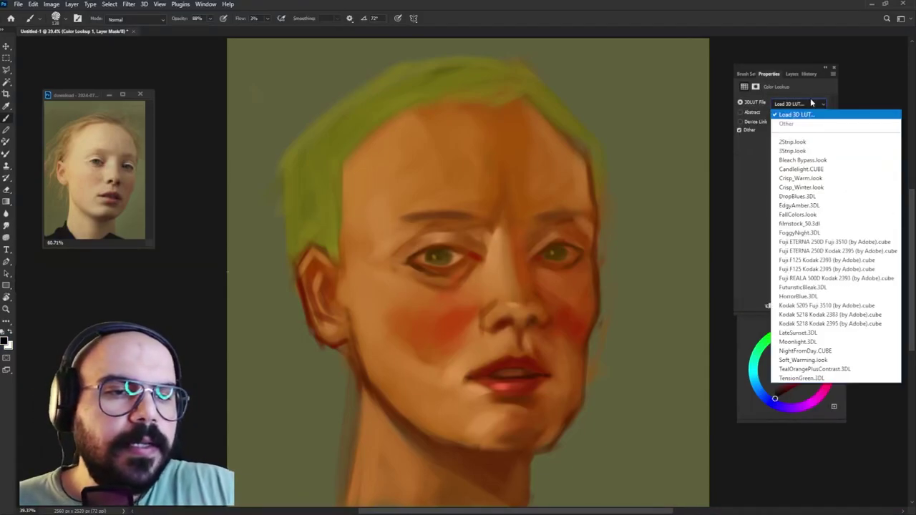
click(844, 341)
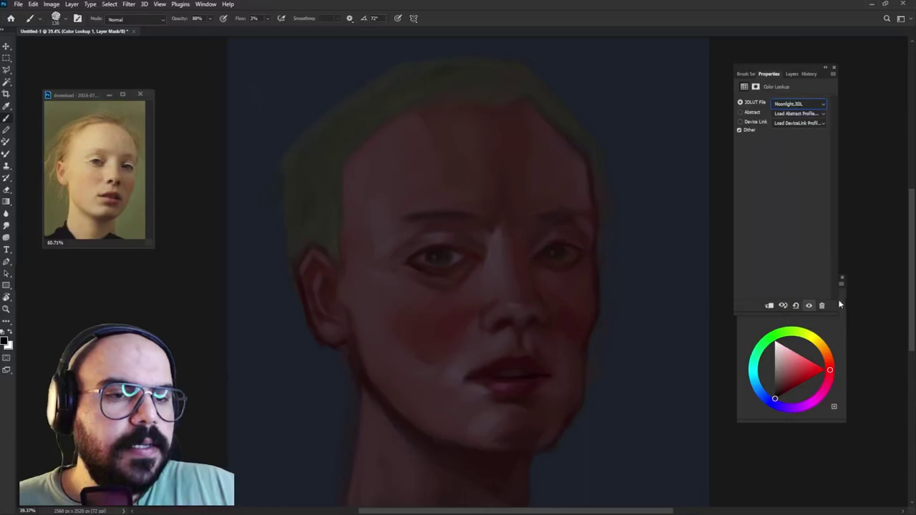
click(793, 73)
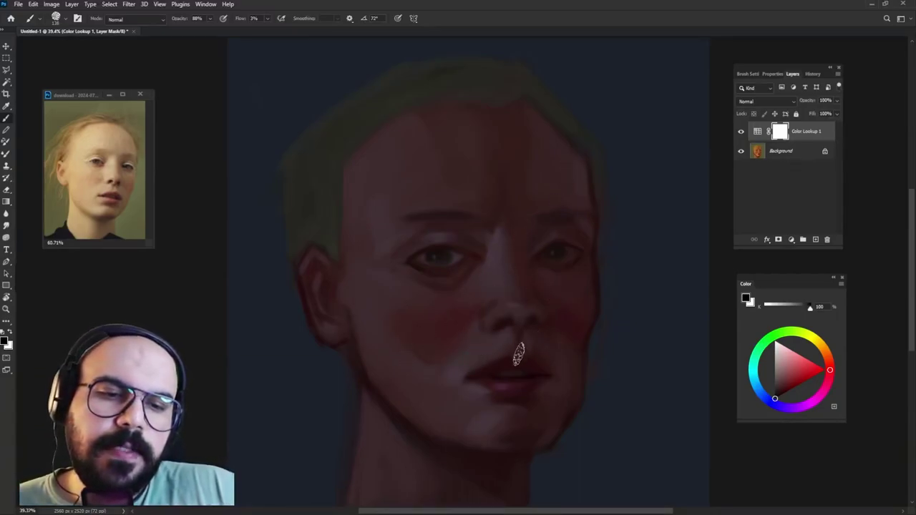
- At 100% opacity, paint the lookup mask to reveal warm skin from the hairline down to the chin
mouse_move(536, 132)
mouse_down()
mouse_move(490, 247)
mouse_move(486, 329)
mouse_up()
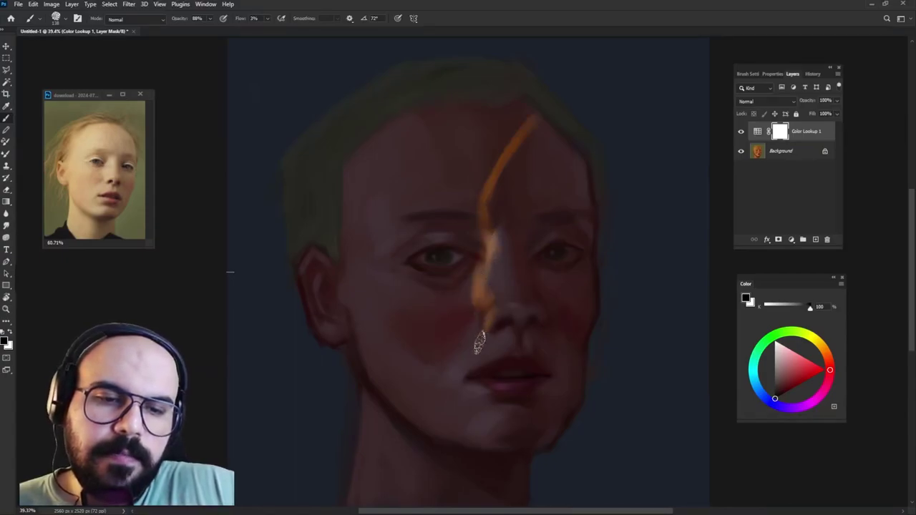
click(267, 21)
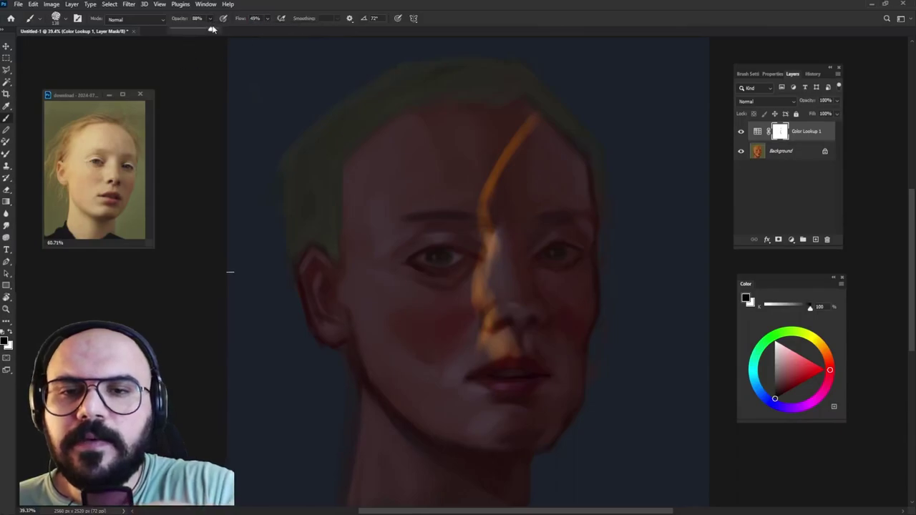
key(0)
drag(487, 266, 504, 351)
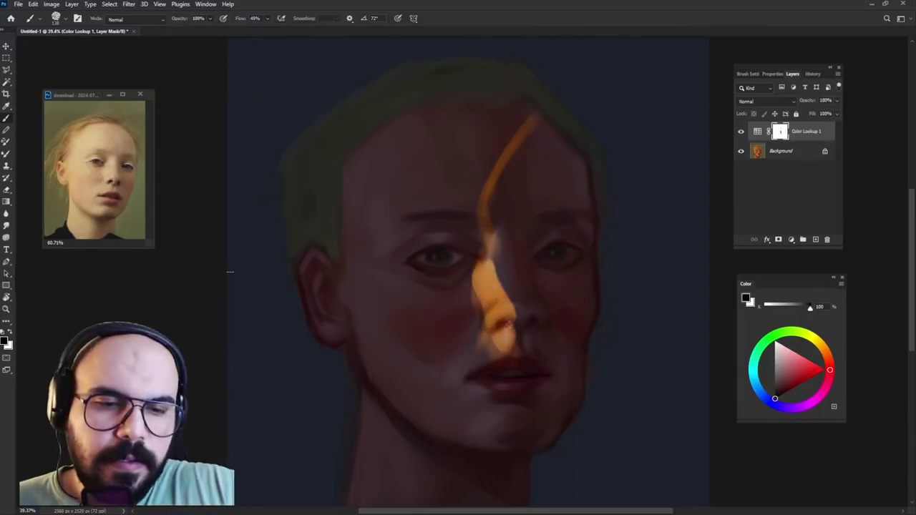
mouse_move(495, 315)
mouse_down()
mouse_move(501, 358)
mouse_move(514, 373)
mouse_up()
mouse_move(517, 331)
mouse_down()
mouse_move(529, 380)
mouse_move(522, 373)
mouse_move(524, 441)
mouse_move(572, 375)
mouse_up()
mouse_move(497, 210)
mouse_down()
mouse_move(499, 272)
mouse_move(472, 192)
mouse_up()
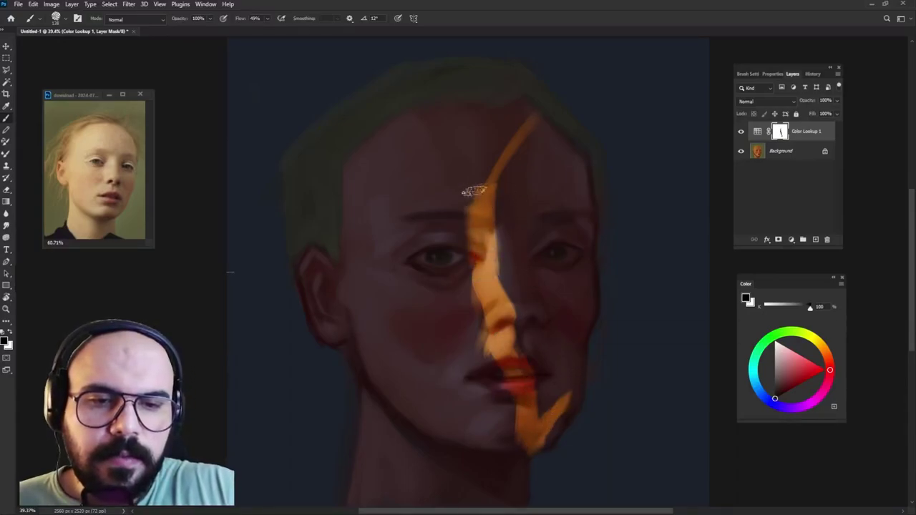
drag(473, 236, 478, 147)
mouse_move(465, 186)
mouse_down()
mouse_move(537, 109)
mouse_move(494, 173)
mouse_move(513, 301)
mouse_move(535, 266)
mouse_move(565, 300)
mouse_move(552, 134)
mouse_move(583, 184)
mouse_move(566, 146)
mouse_move(583, 297)
mouse_move(557, 294)
mouse_move(528, 350)
mouse_move(537, 386)
mouse_move(583, 272)
mouse_move(576, 405)
mouse_move(544, 348)
mouse_up()
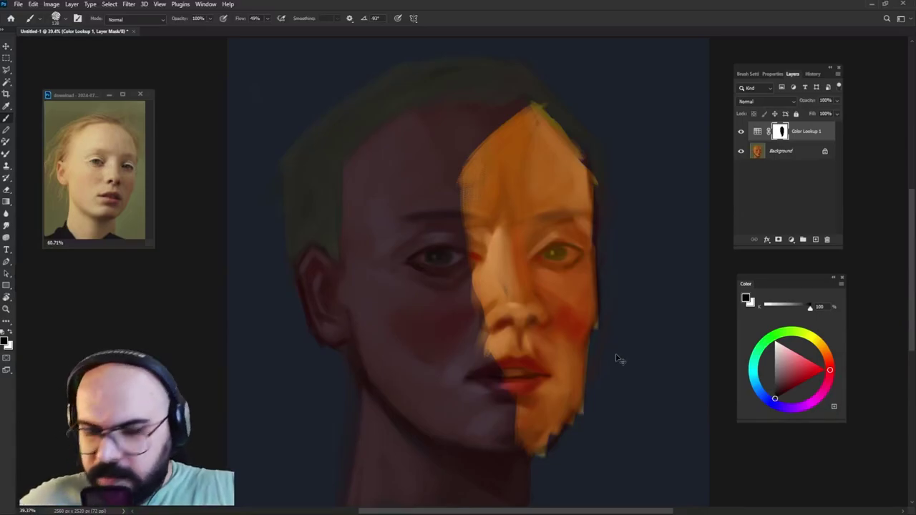
- Reset the mask, rotate the brush tip, and reveal a fresh warm strip down the forehead
key(ctrl+BackSpace)
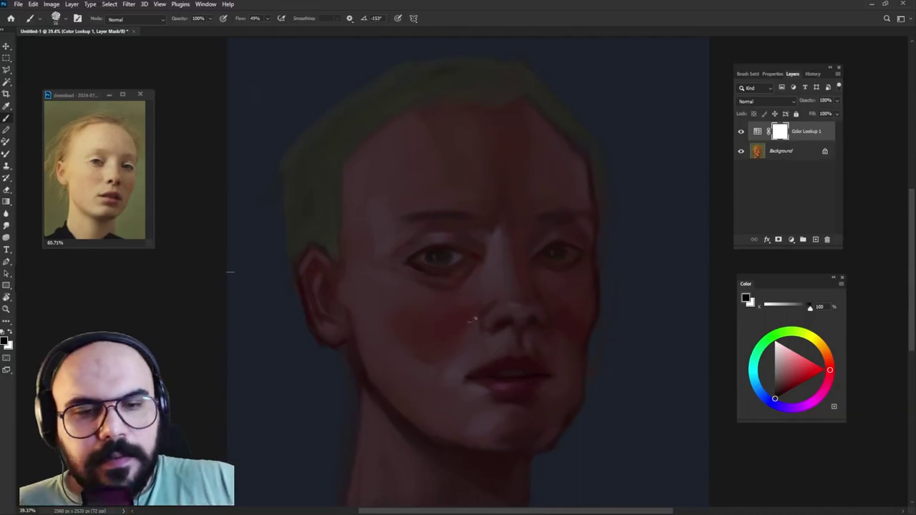
key(shift+Left)
key(shift+Left)
key(shift+Left)
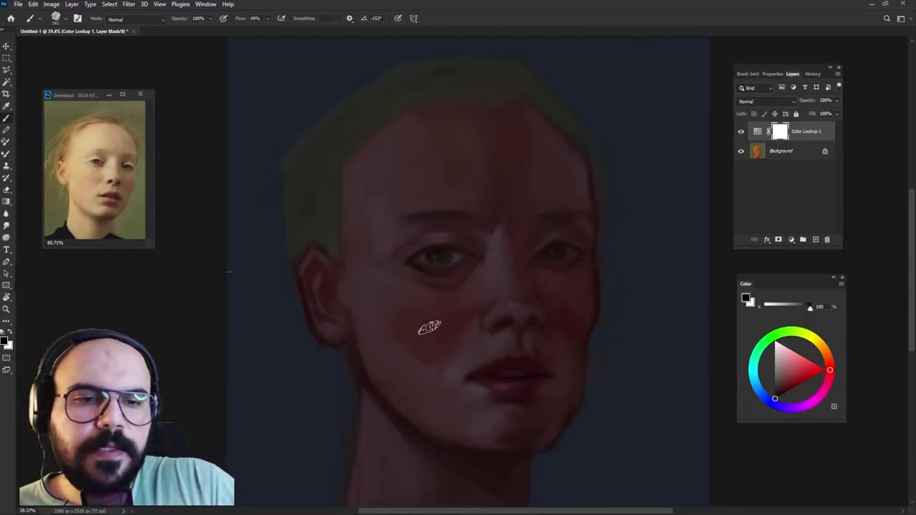
key(shift+Left)
key(shift+Left)
mouse_move(470, 123)
mouse_down()
mouse_move(430, 228)
mouse_move(453, 351)
mouse_move(434, 430)
mouse_move(469, 106)
mouse_move(447, 91)
mouse_move(472, 80)
mouse_move(448, 71)
mouse_move(463, 63)
mouse_move(428, 66)
mouse_move(486, 68)
mouse_move(449, 138)
mouse_move(490, 72)
mouse_move(429, 61)
mouse_move(501, 64)
mouse_up()
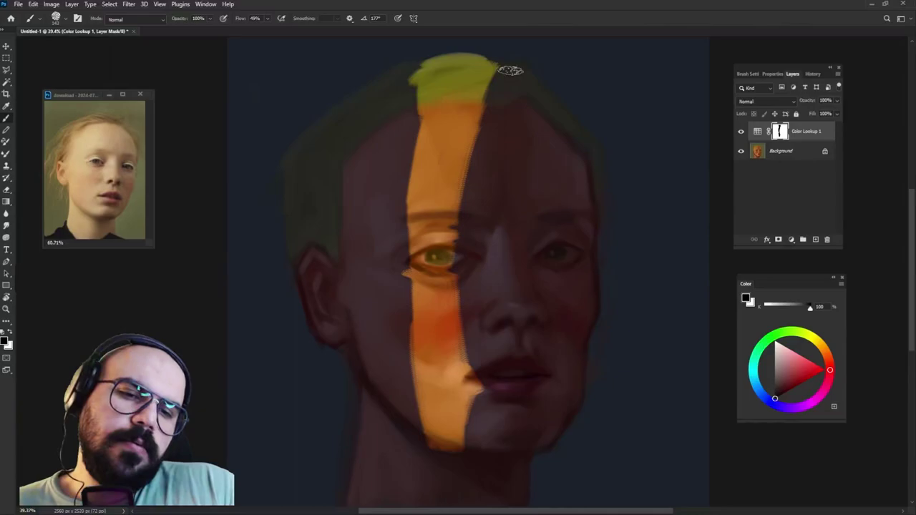
- Hide the Color Lookup 1 tint, dismiss the error, and add empty Layer 1 above it
click(742, 131)
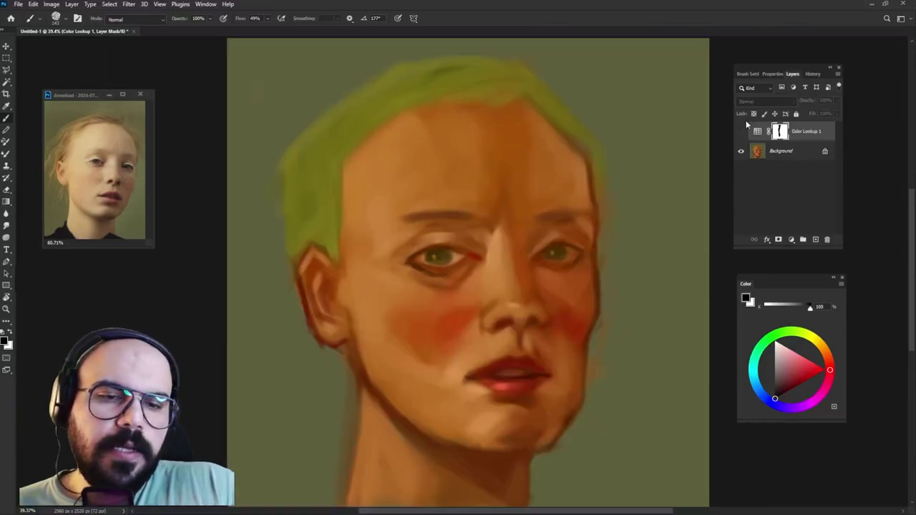
click(747, 454)
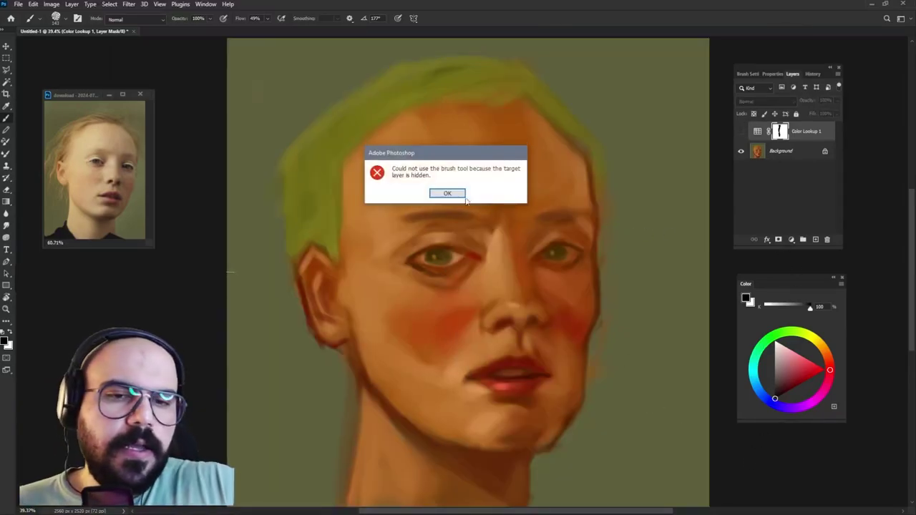
click(459, 193)
click(816, 239)
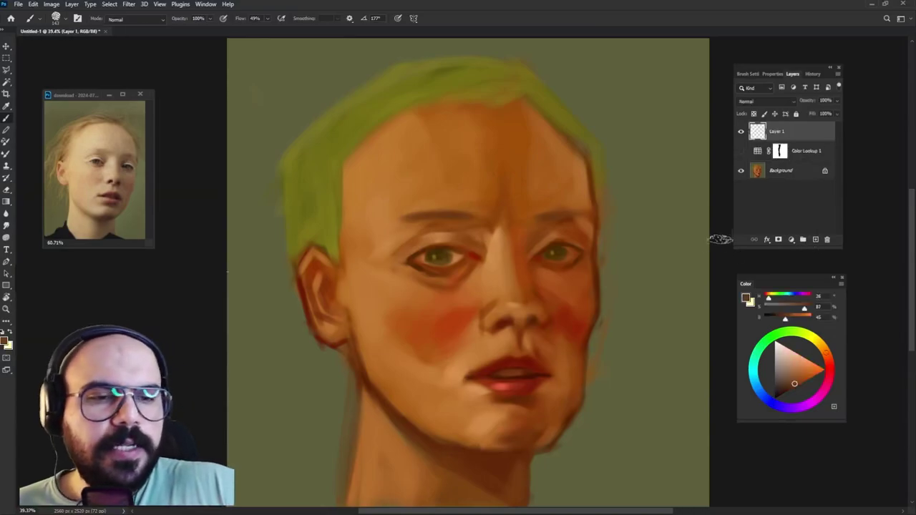
- Enable brush Transfer, disable Texture, and select Layer 1 for painting
click(750, 74)
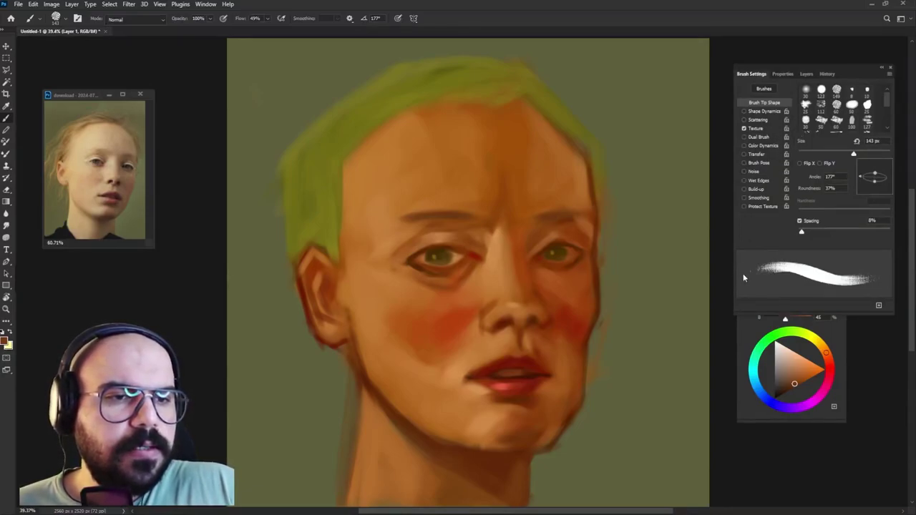
click(768, 156)
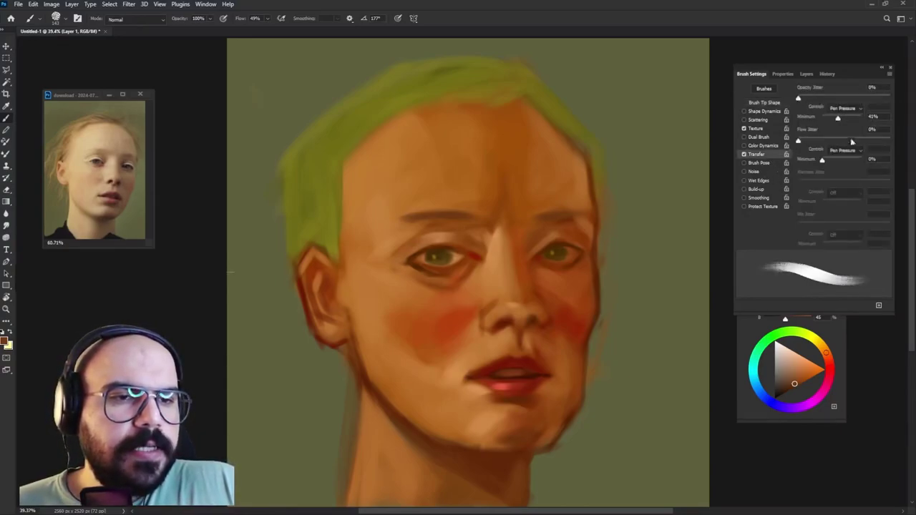
click(744, 129)
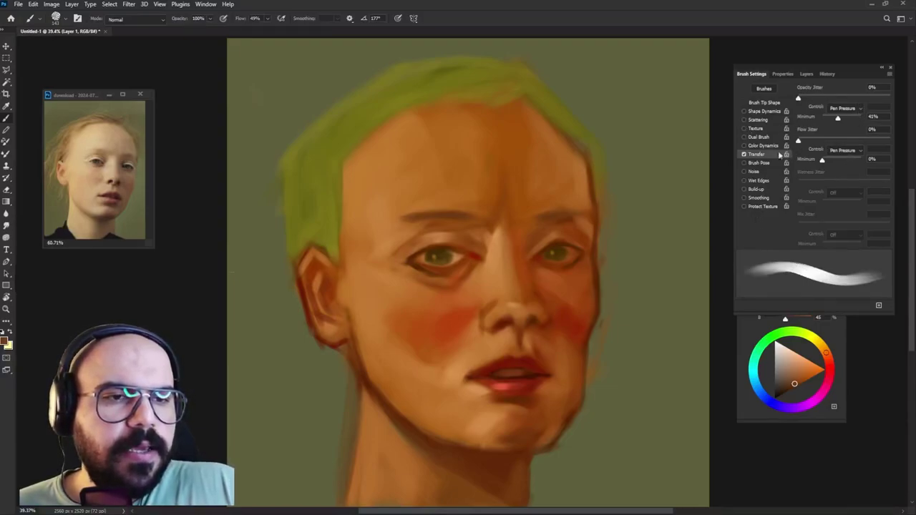
click(783, 74)
click(793, 74)
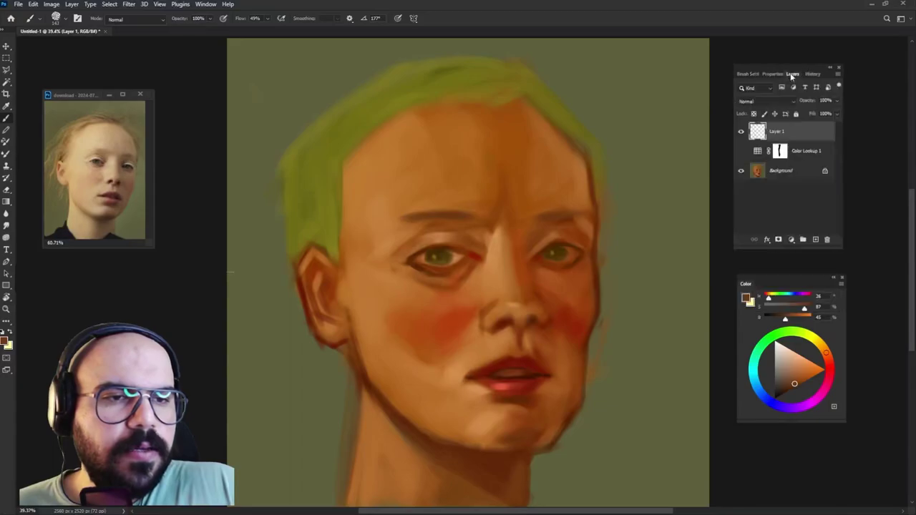
click(764, 221)
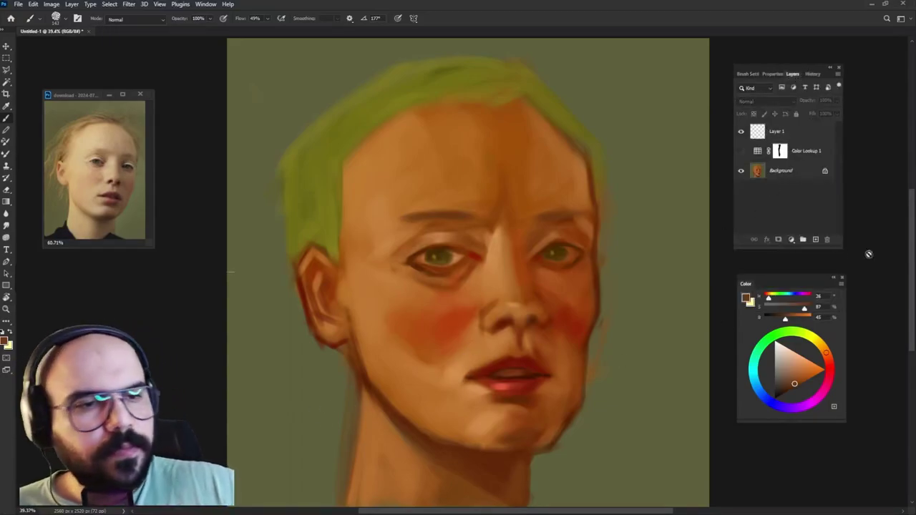
click(777, 131)
- Paint a bright red shape over the forehead, nose and right cheek on Layer 1
alt+click(317, 408)
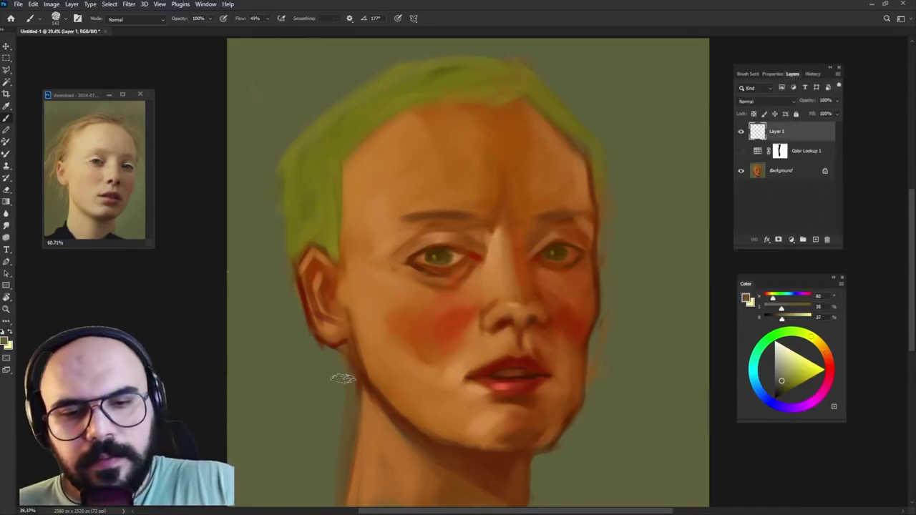
drag(343, 379, 351, 373)
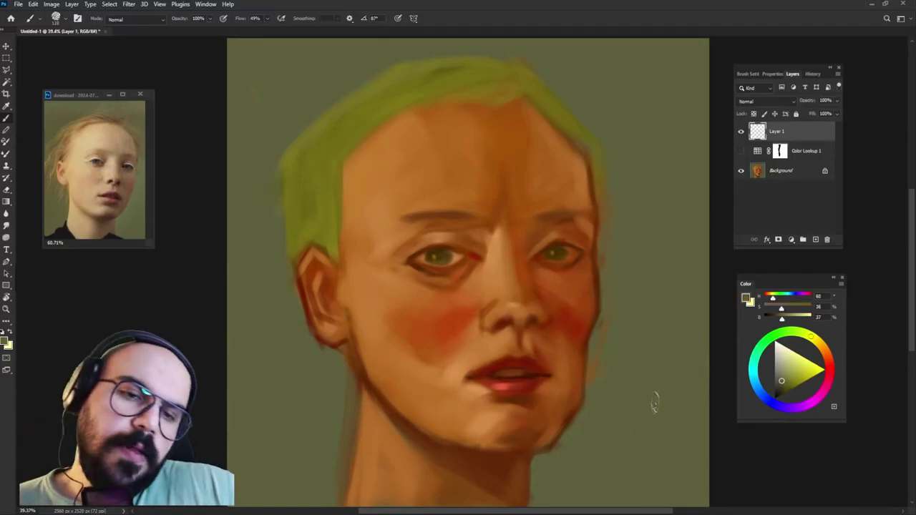
click(829, 361)
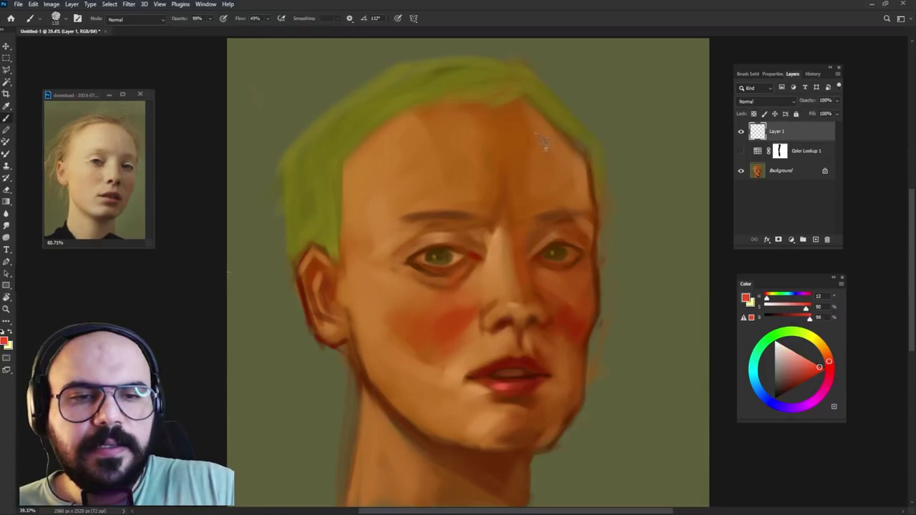
drag(520, 109, 576, 328)
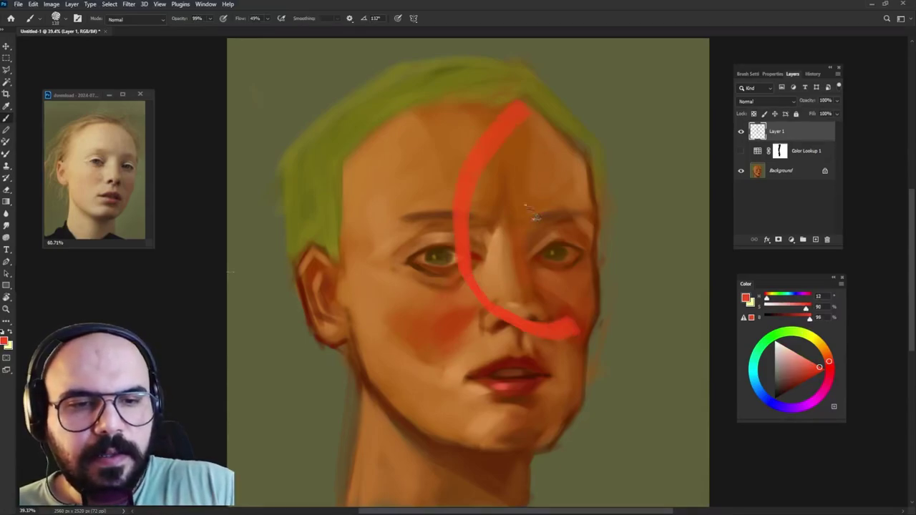
drag(526, 107, 476, 260)
drag(493, 185, 487, 294)
mouse_move(517, 121)
mouse_down()
mouse_move(504, 326)
mouse_move(554, 315)
mouse_move(572, 322)
mouse_move(583, 224)
mouse_move(586, 311)
mouse_move(577, 331)
mouse_up()
mouse_move(512, 165)
mouse_down()
mouse_move(524, 109)
mouse_move(577, 180)
mouse_up()
mouse_move(530, 126)
mouse_down()
mouse_move(562, 134)
mouse_move(588, 179)
mouse_move(588, 297)
mouse_up()
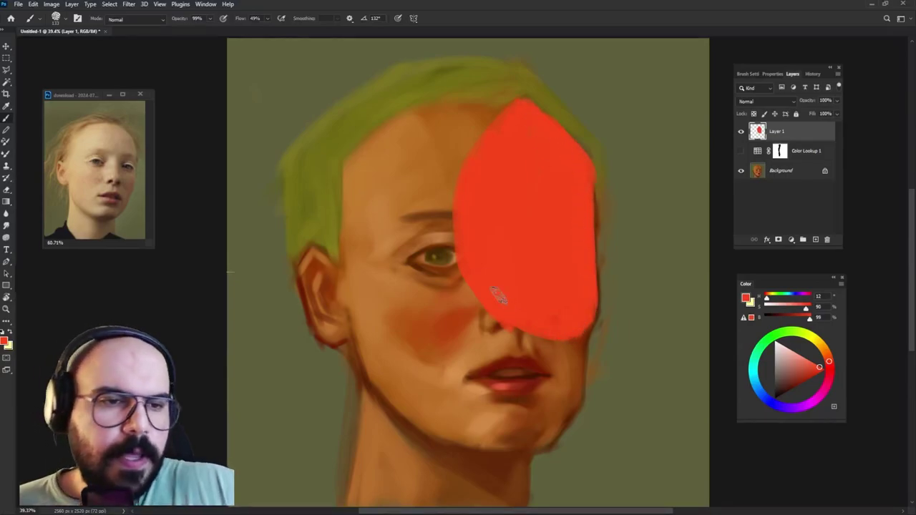
- Set the red layer to Overlay at 47% opacity, hide it, and add a new empty layer
click(765, 101)
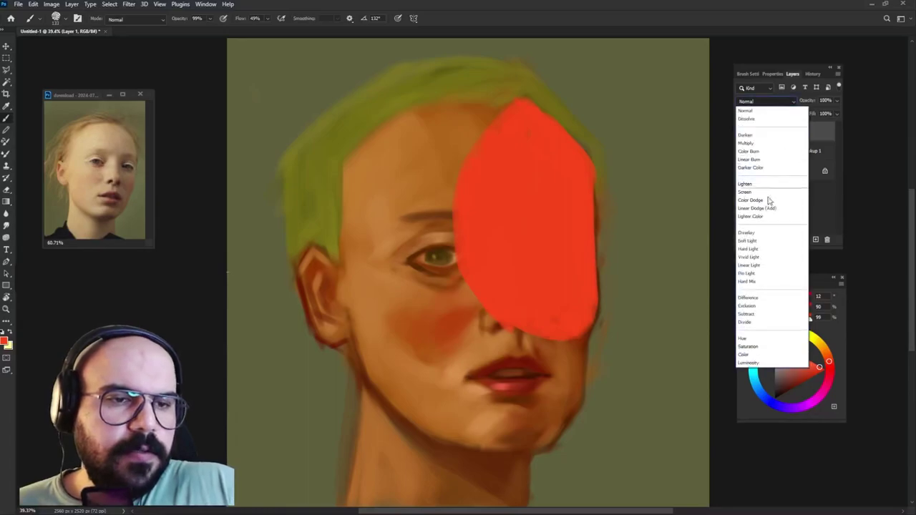
click(776, 234)
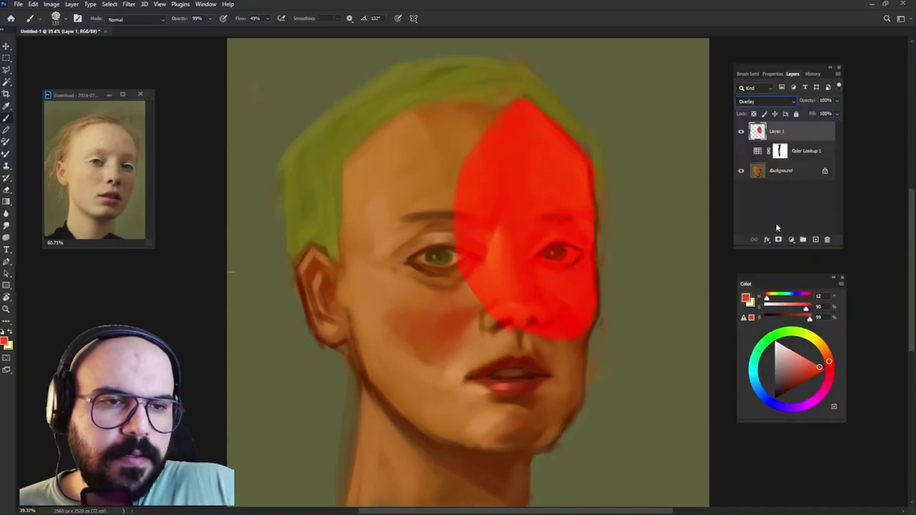
click(836, 101)
drag(836, 112, 809, 118)
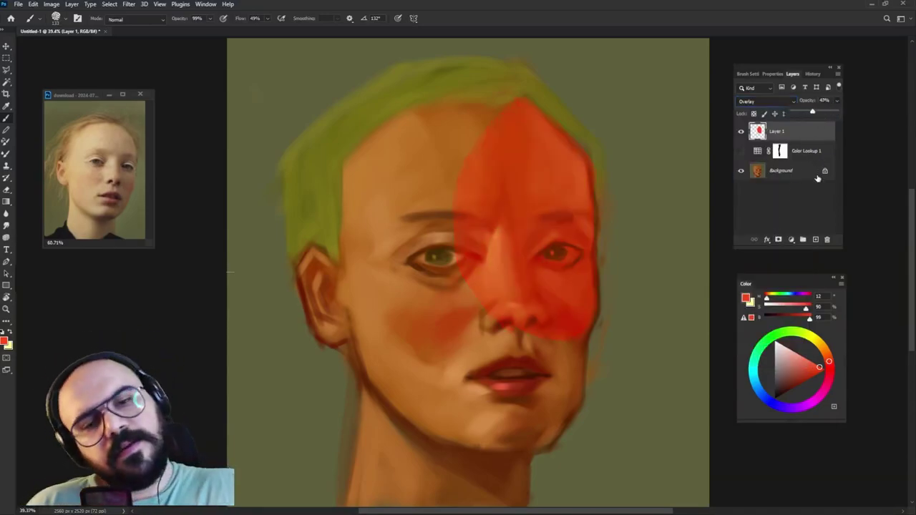
click(741, 131)
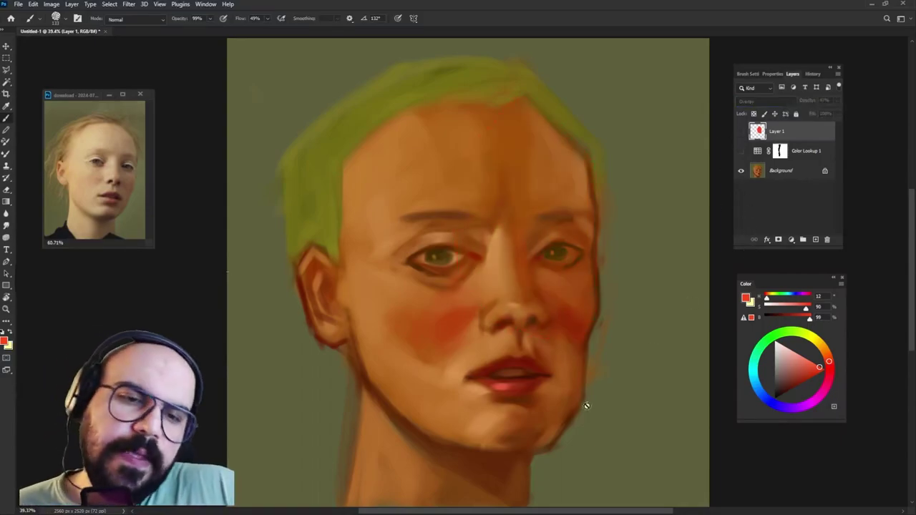
click(815, 239)
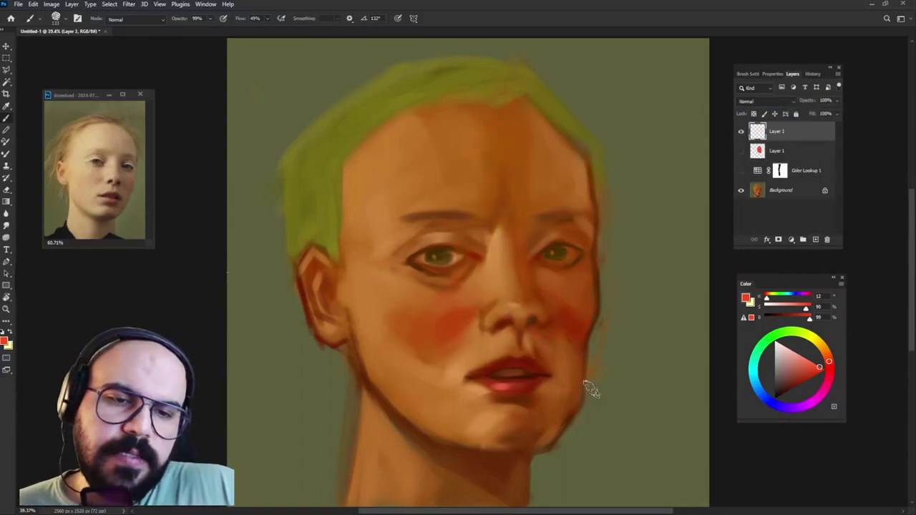